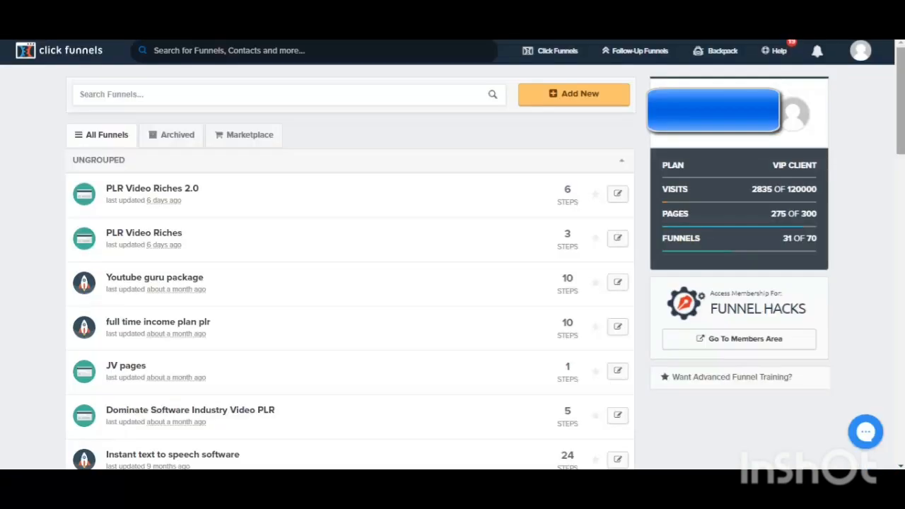
Step: Build a new sales funnel with the classic builder for selling a product, naming it "sample ft income"
click(573, 97)
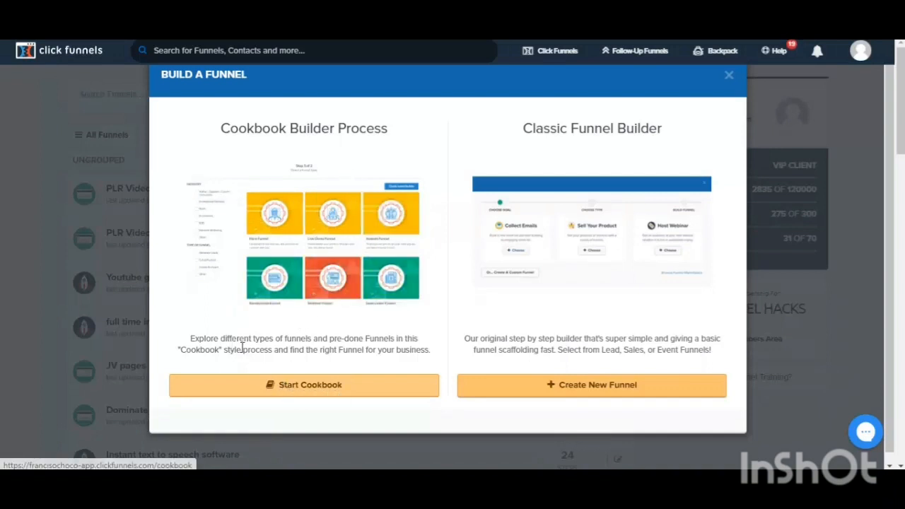
drag(190, 338, 367, 339)
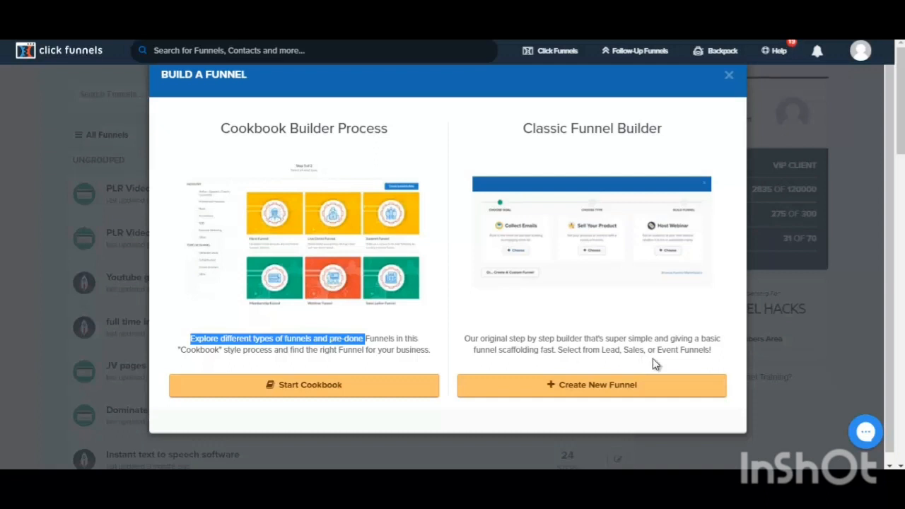
click(608, 386)
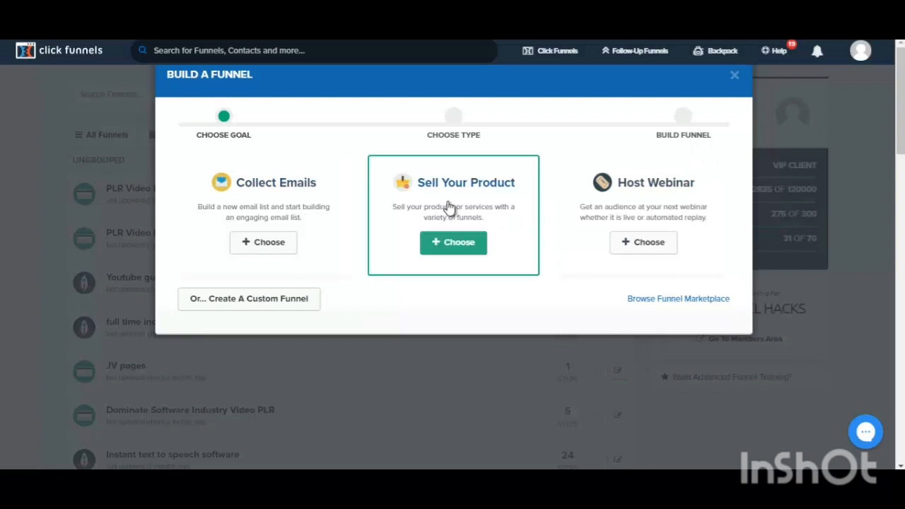
click(462, 245)
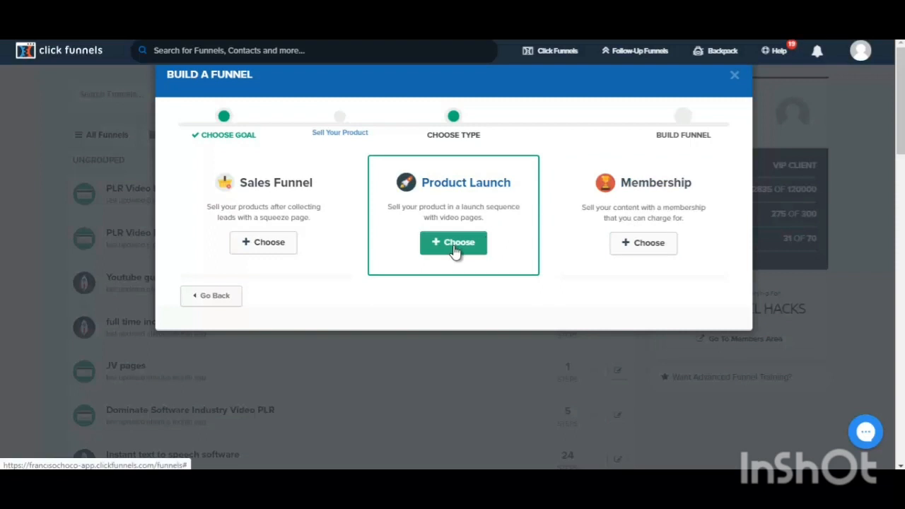
click(273, 243)
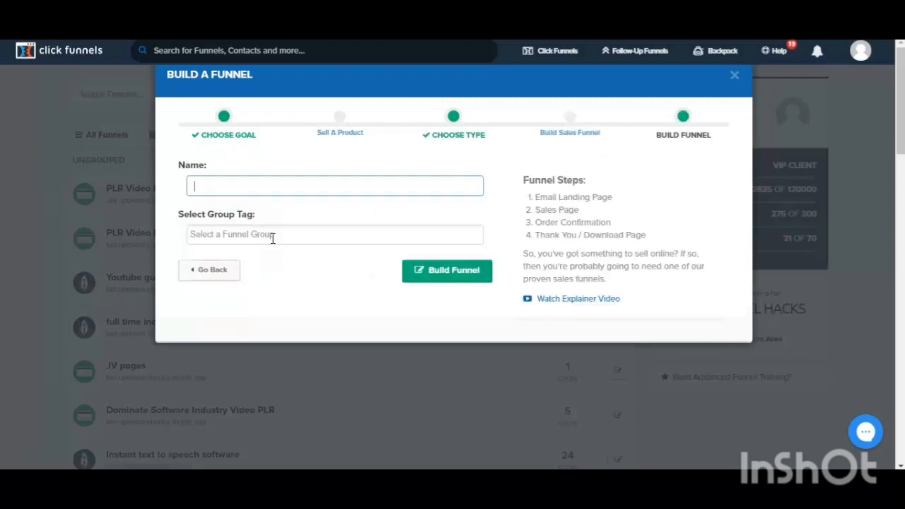
text(sample ft income)
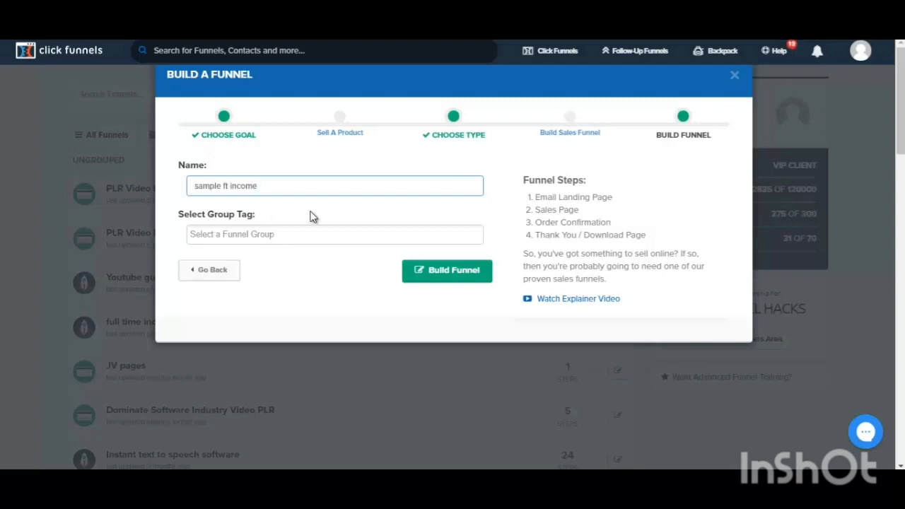
click(444, 272)
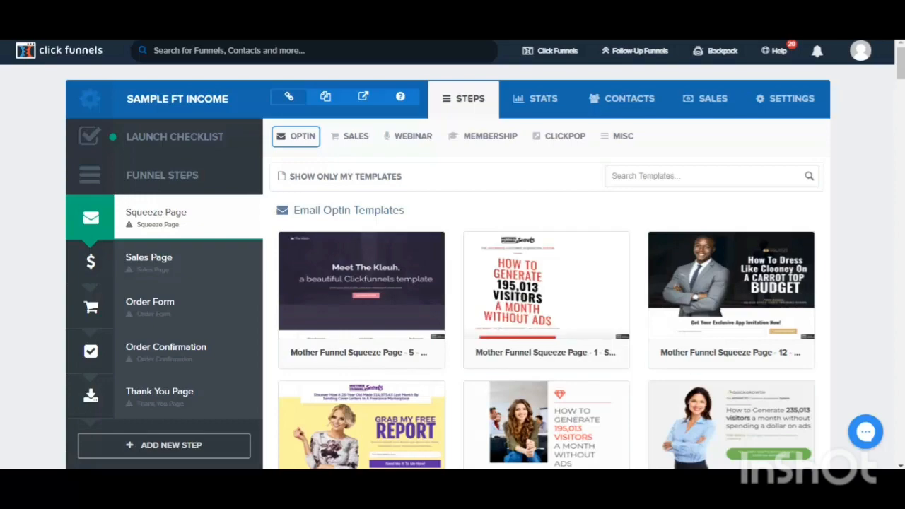
Step: Browse the email optin templates for the squeeze page and preview the Mother Funnel Squeeze Page - 5 template
scroll(453, 283, down, 1)
scroll(544, 283, down, 7)
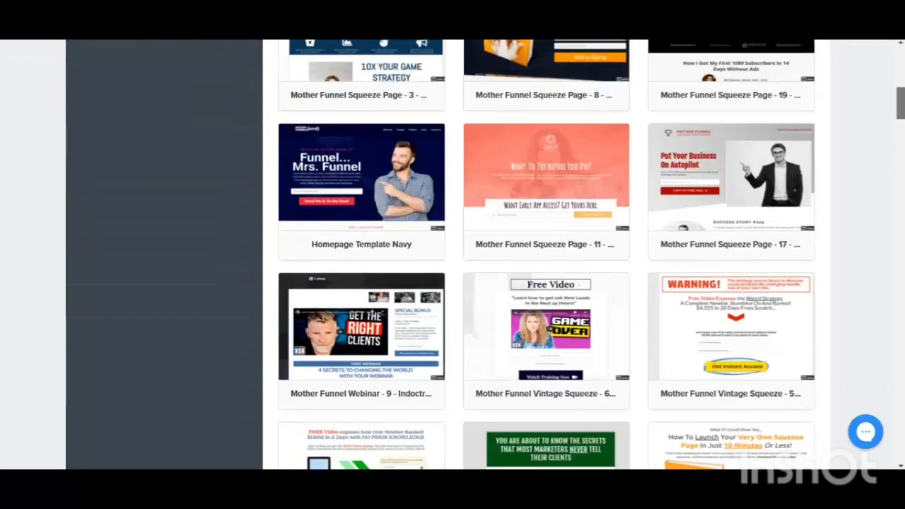
scroll(544, 282, up, 6)
mouse_move(361, 195)
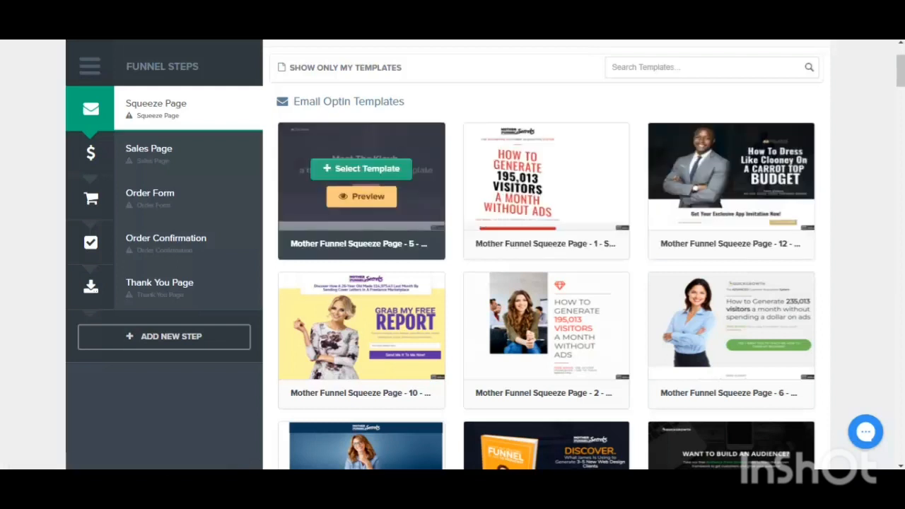
click(361, 195)
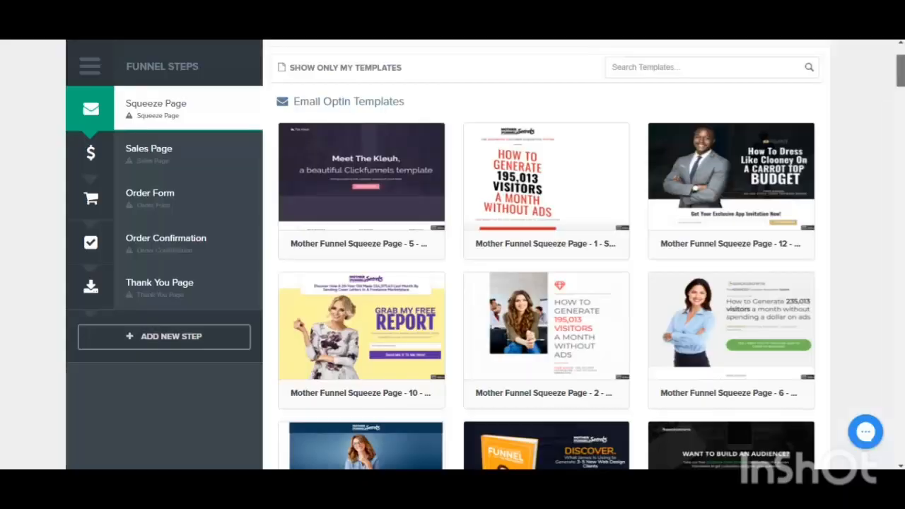
Step: Preview the Mother Funnel Vintage Squeeze - 4 template and apply it to the squeeze page
scroll(545, 255, down, 7)
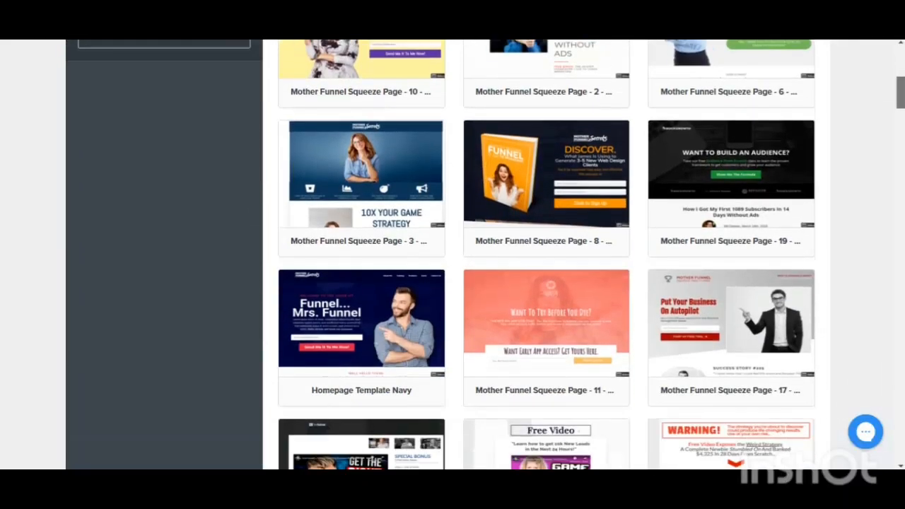
scroll(545, 255, down, 3)
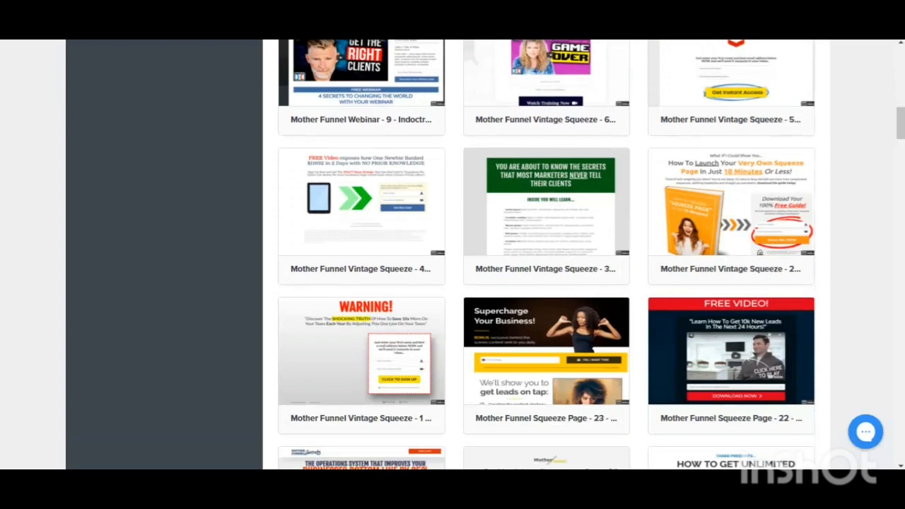
mouse_move(363, 195)
click(366, 221)
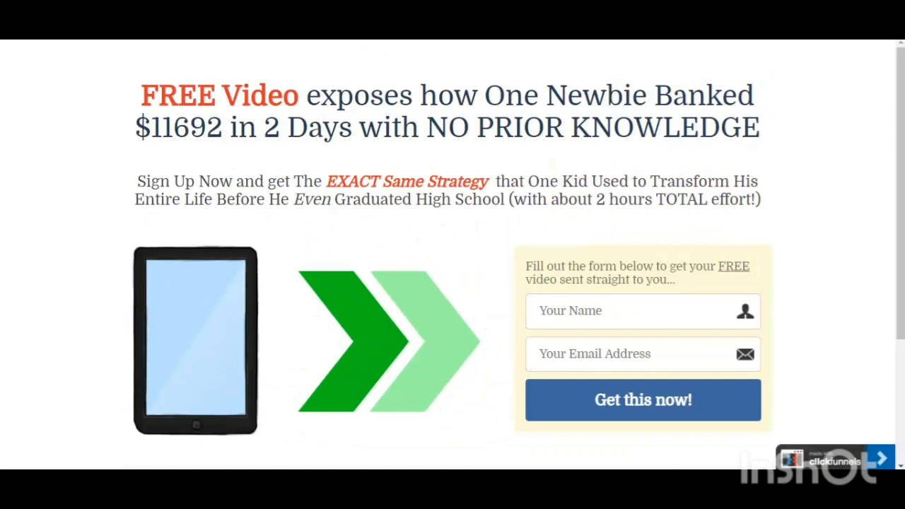
key(ctrl+w)
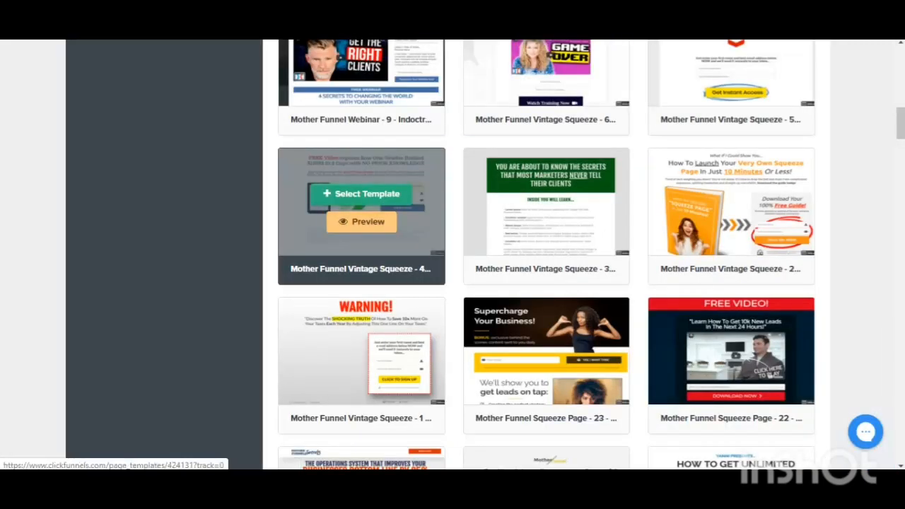
click(364, 193)
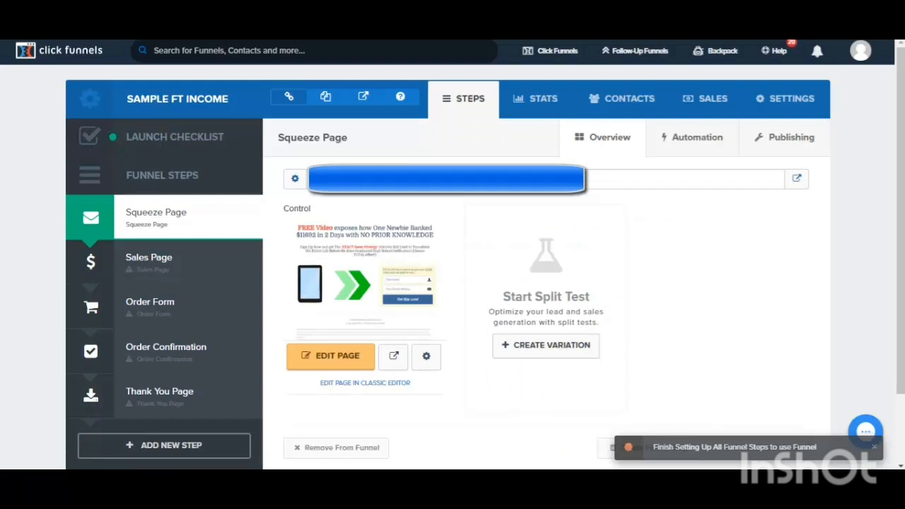
Step: Open the squeeze page in the page editor in a new browser tab and look through it down to the footer
scroll(842, 277, down, 1)
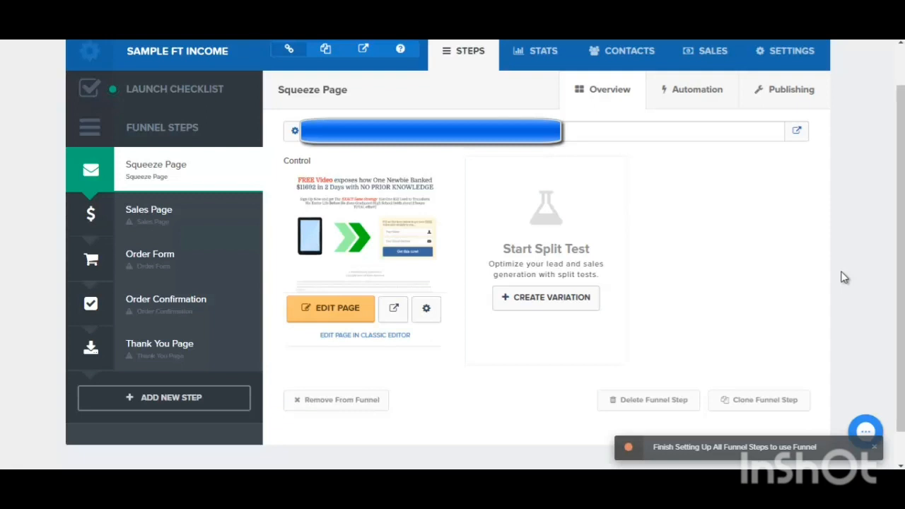
right_click(337, 326)
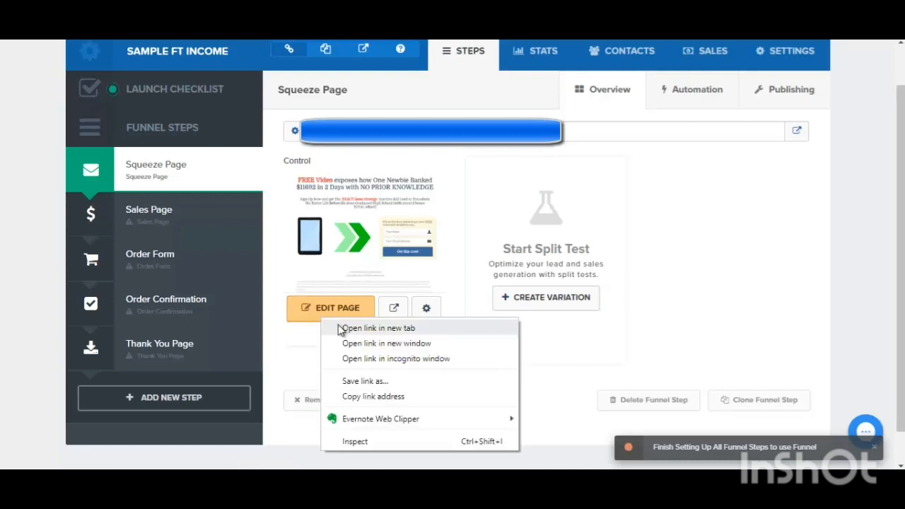
click(339, 326)
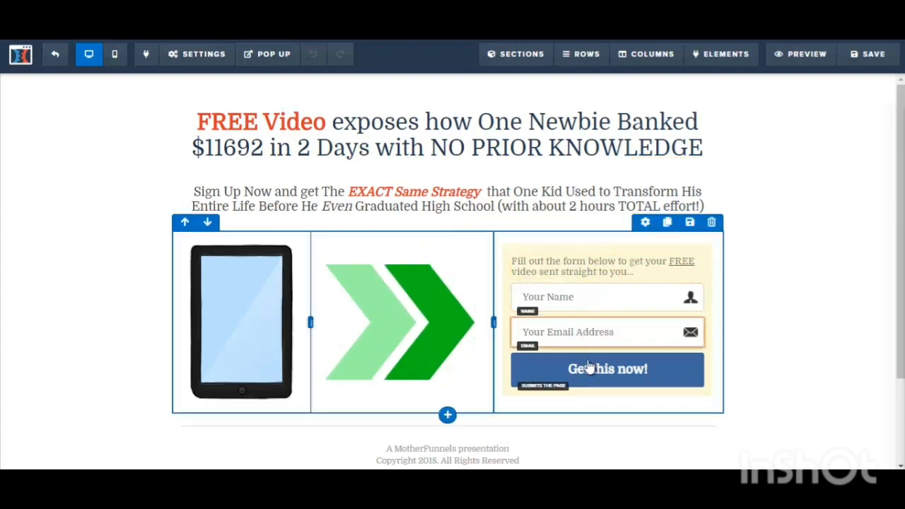
scroll(902, 370, down, 1)
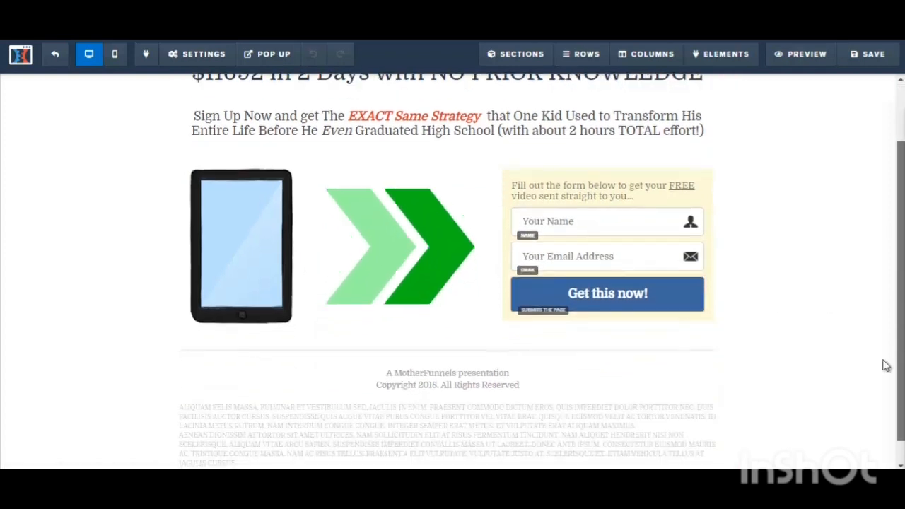
click(397, 385)
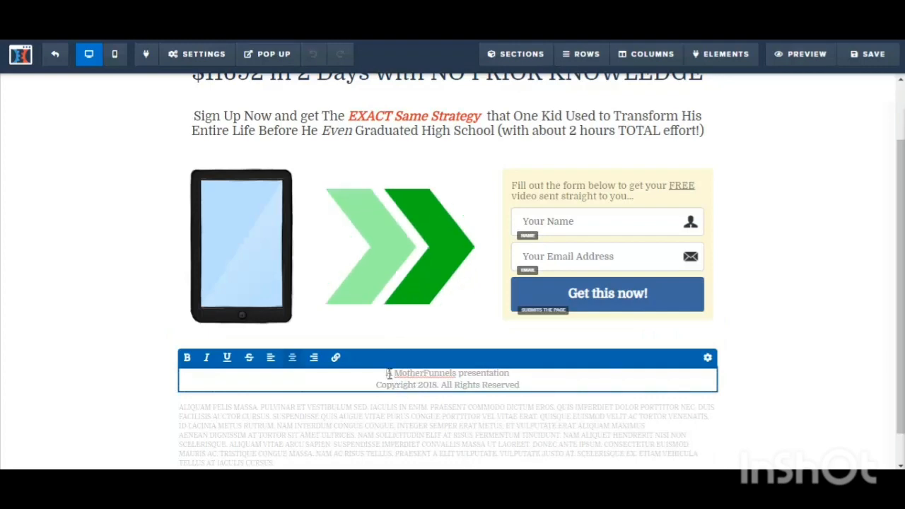
scroll(385, 364, down, 1)
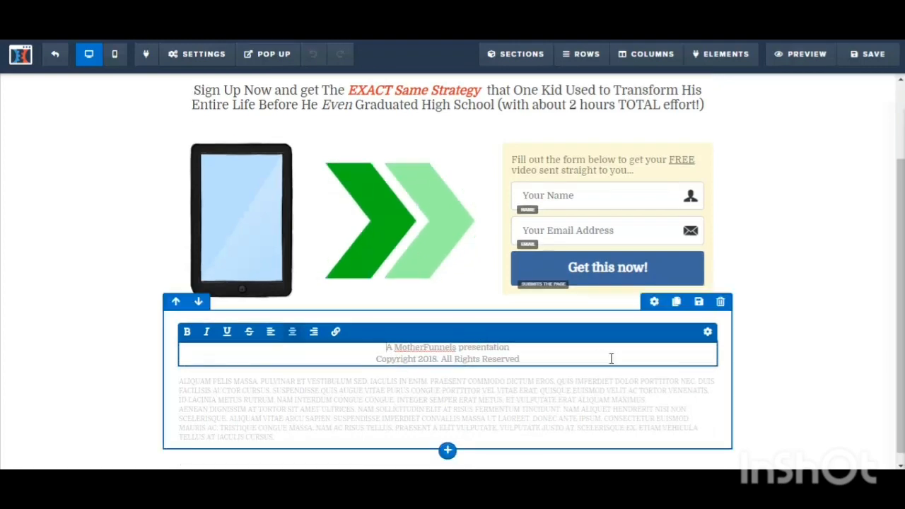
scroll(337, 150, up, 3)
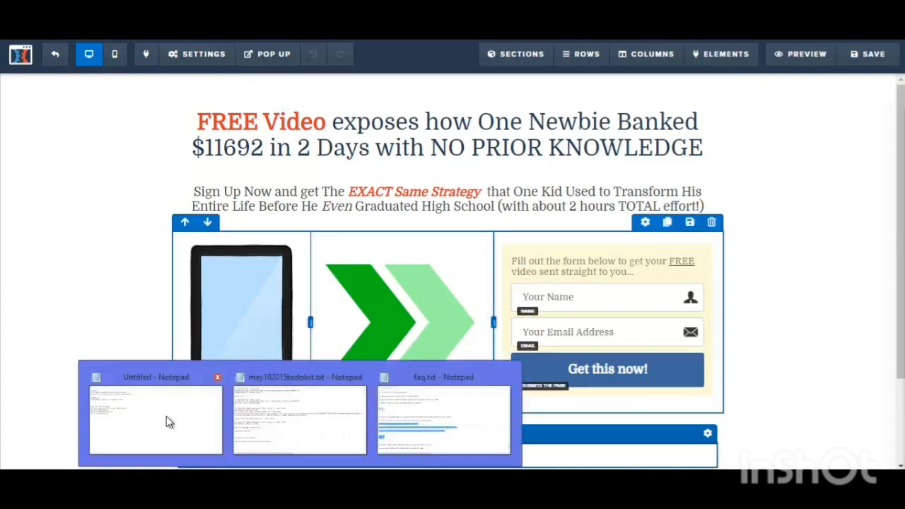
Step: Copy the two-line headline about the Ultimate Checklist from the untitled Notepad document and return to the page editor
click(165, 417)
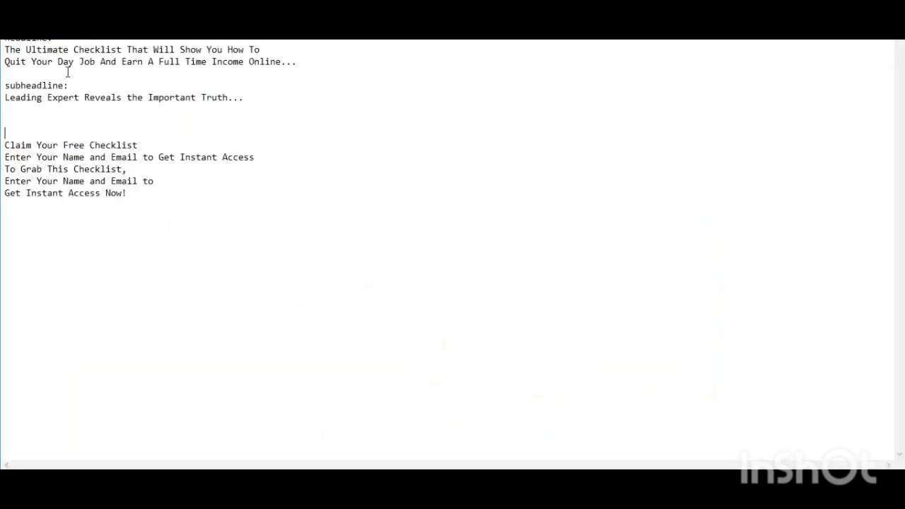
drag(5, 49, 328, 63)
key(ctrl+c)
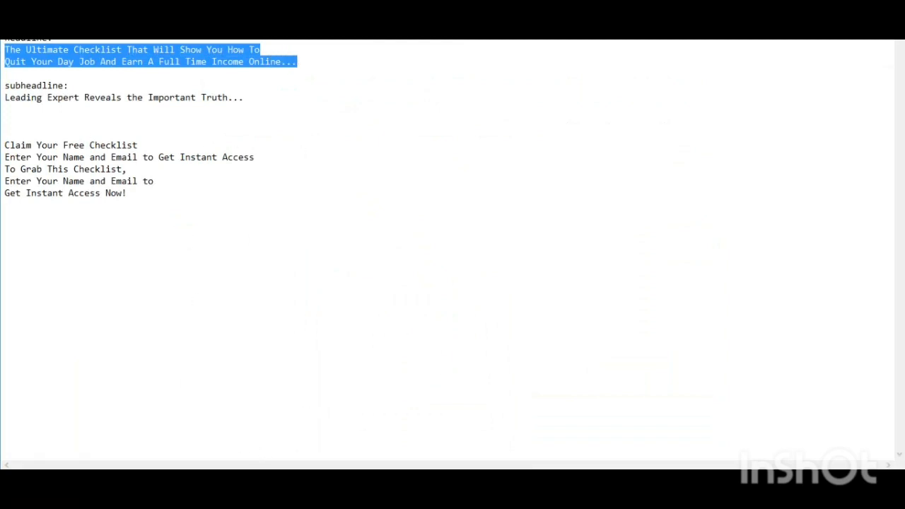
key(alt+Tab)
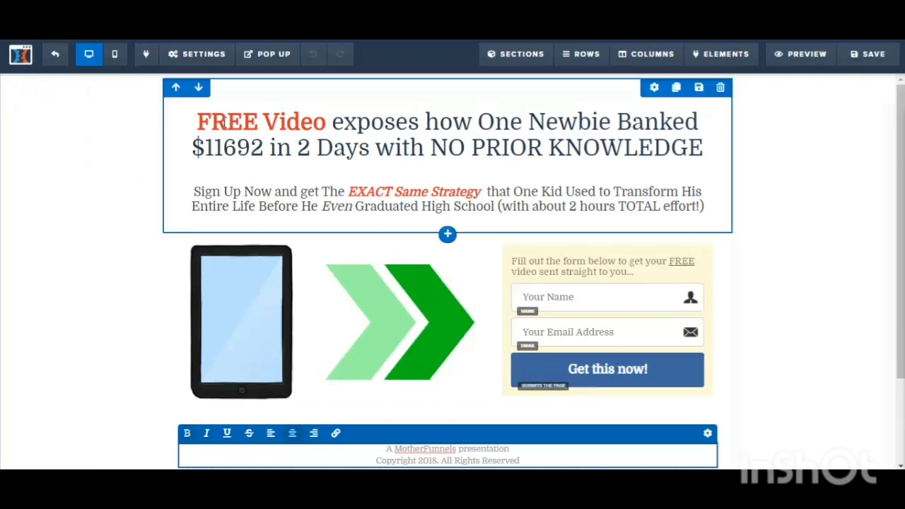
Step: Replace the squeeze page headline with "The Ultimate Checklist That Will Show You How To Quit Your Day Job And Earn A Full Time Income Online..."
click(225, 123)
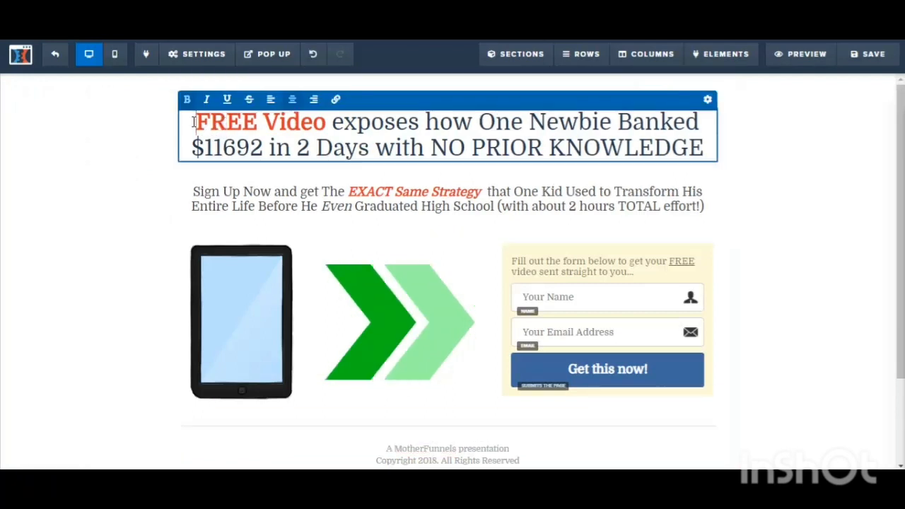
drag(193, 121, 720, 145)
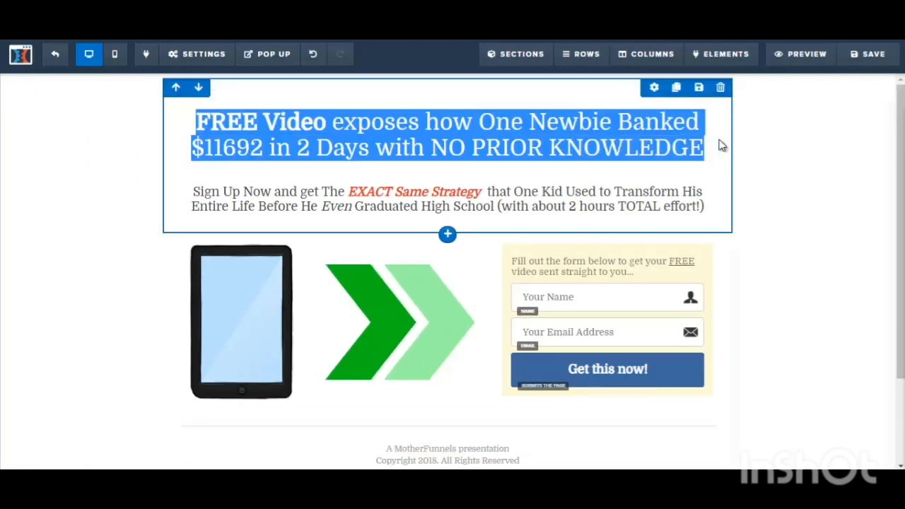
click(542, 120)
key(ctrl+v)
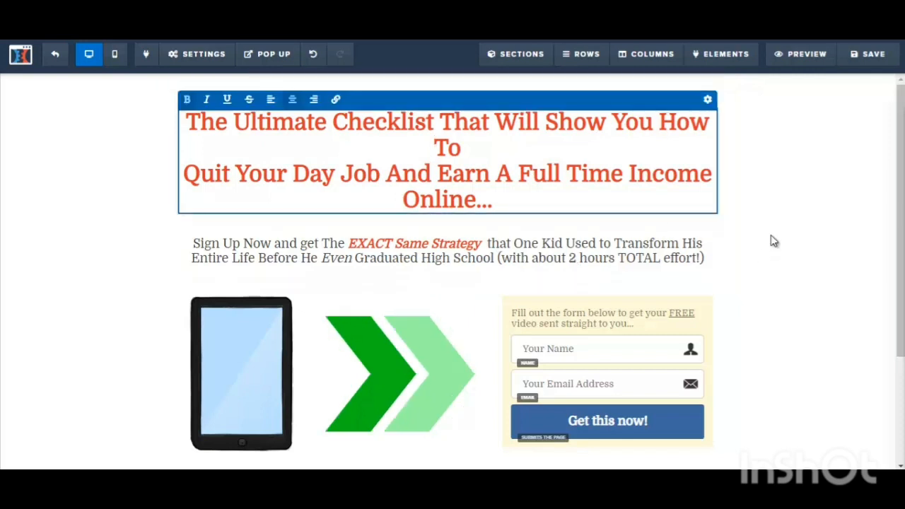
key(BackSpace)
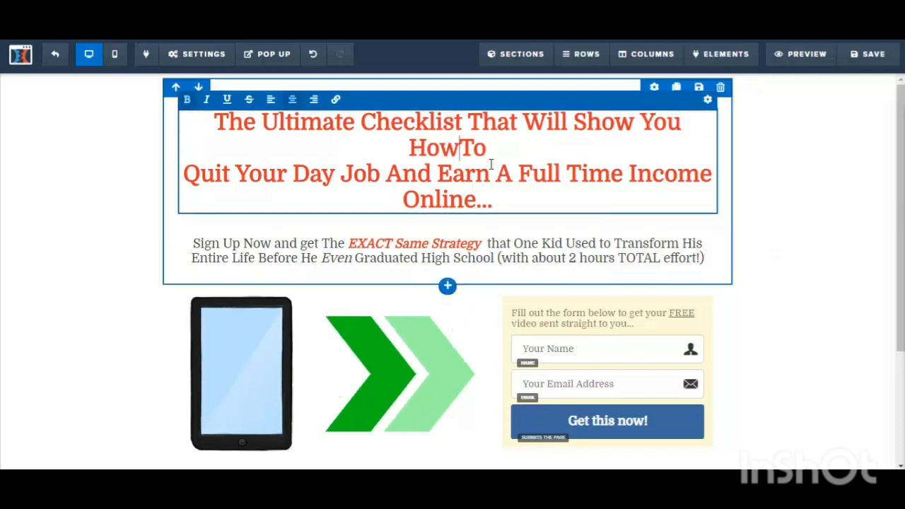
Step: Set the headline's font size to 36 in its element settings
key(ctrl+a)
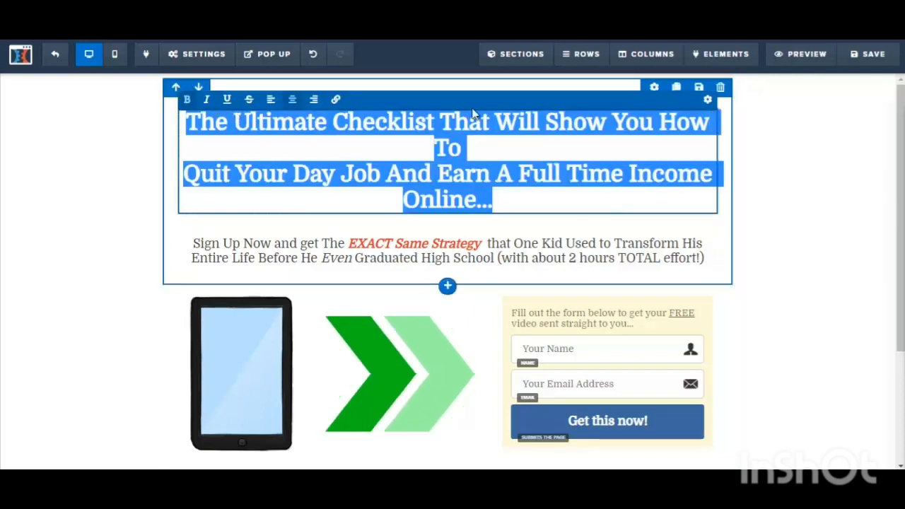
click(708, 102)
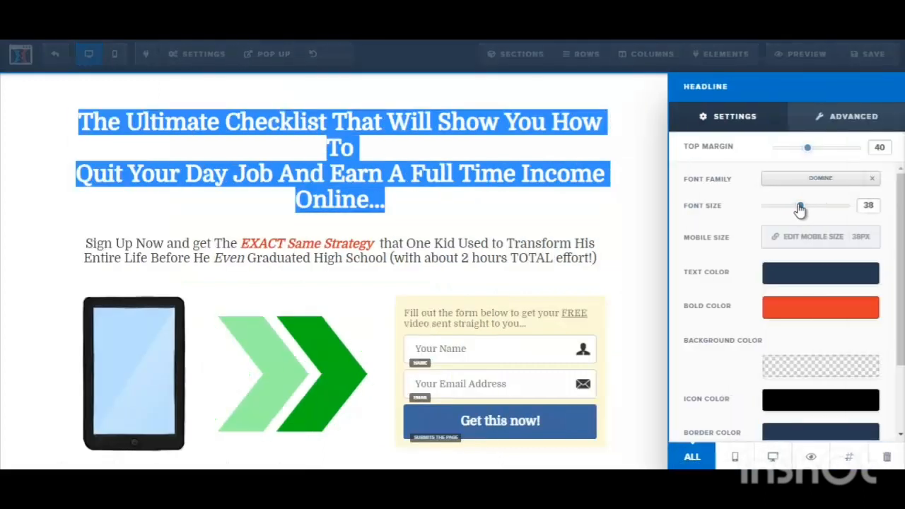
drag(799, 207, 797, 206)
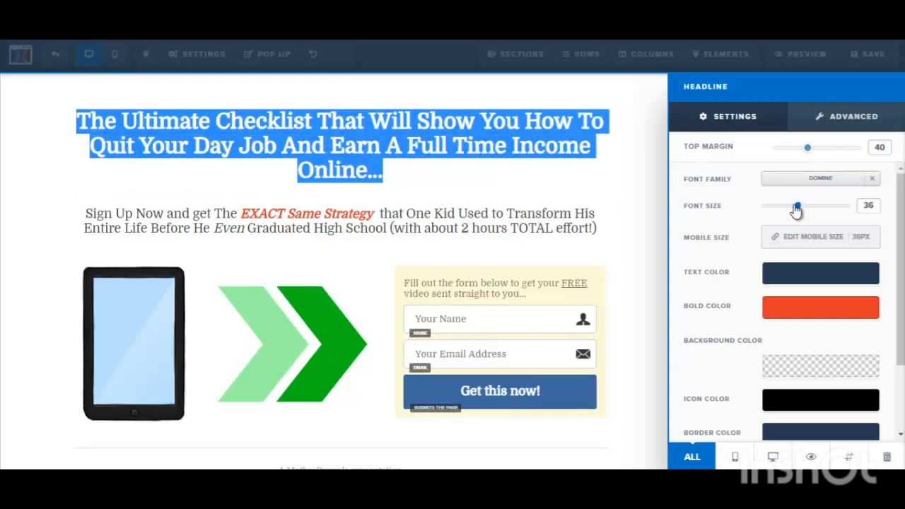
click(463, 155)
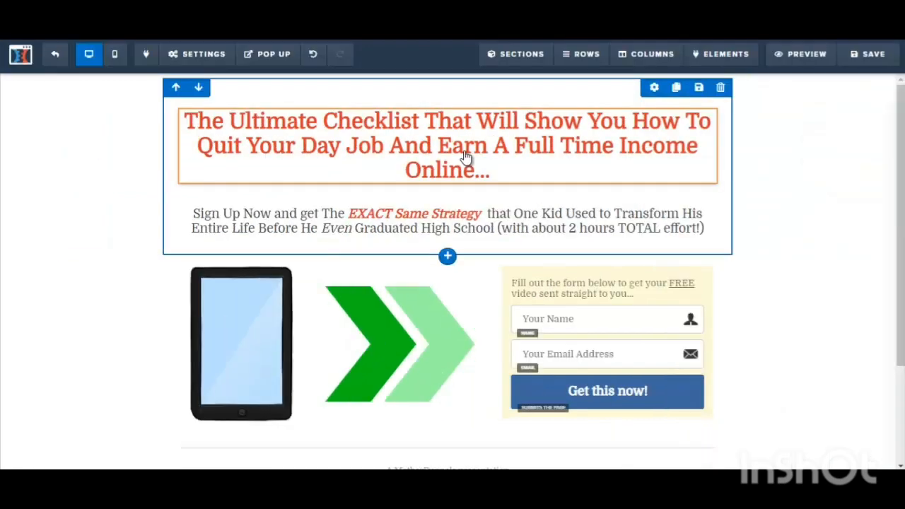
Step: Copy the five-line "Claim Your Free Checklist" text from the untitled Notepad document and return to the page editor
click(346, 229)
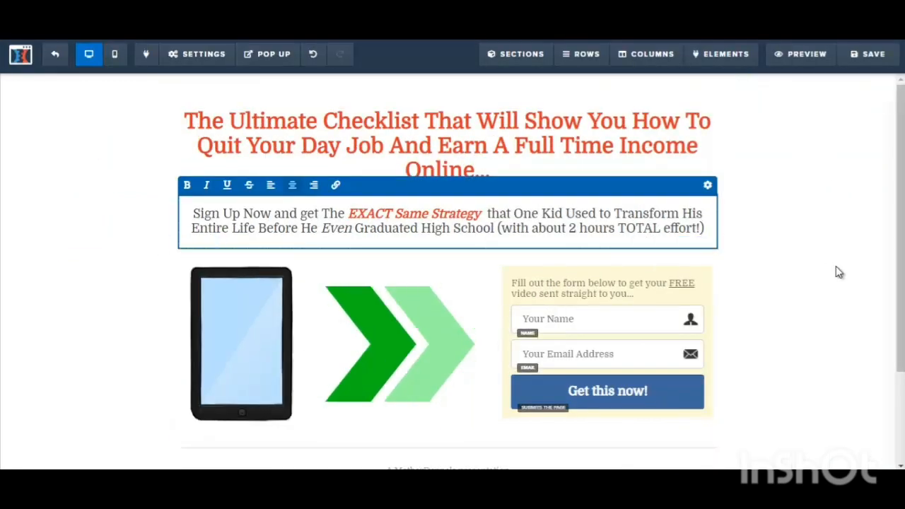
click(474, 448)
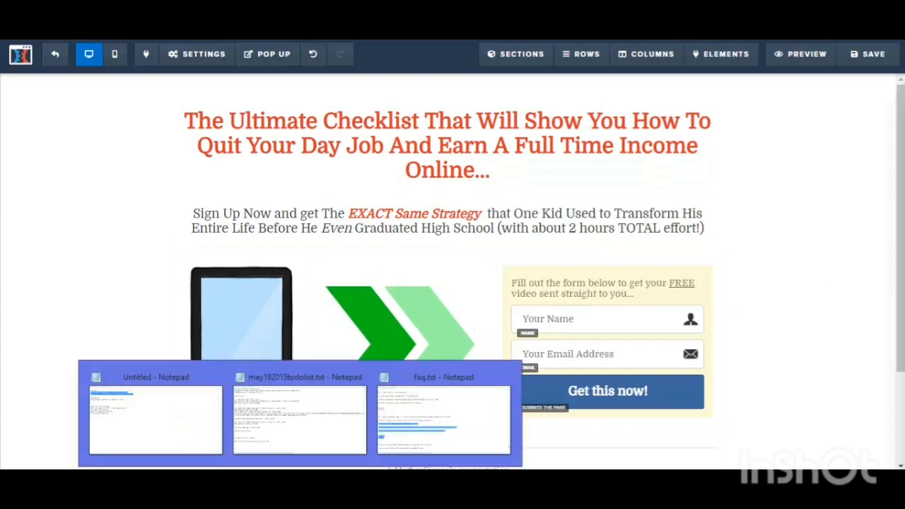
click(186, 427)
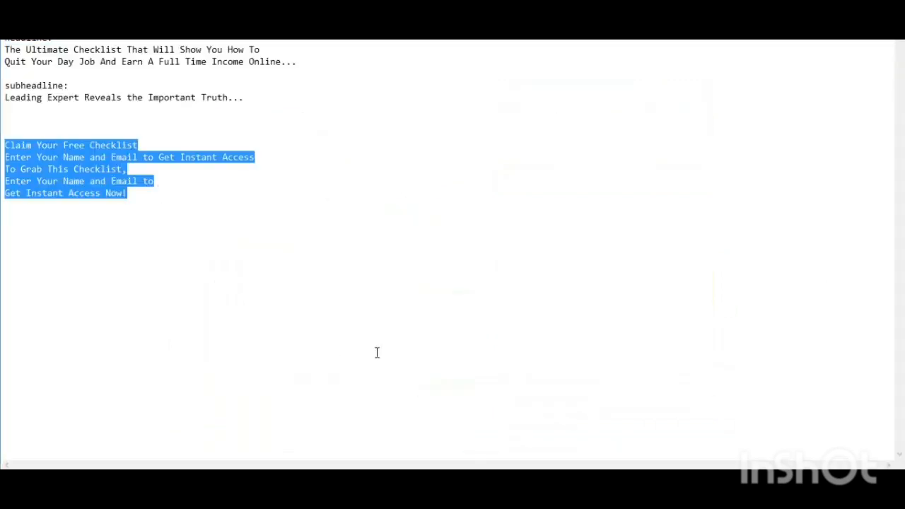
key(alt+Tab)
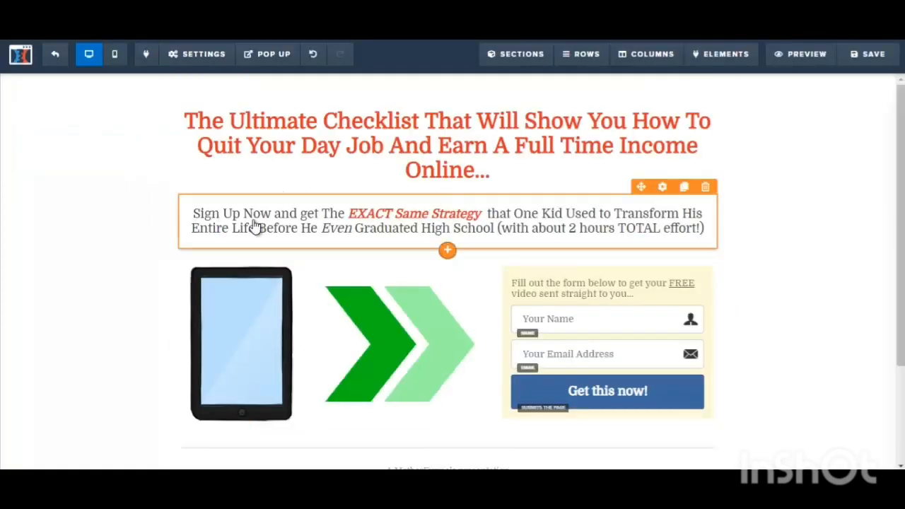
Step: Replace the whole subheadline with the copied text running from "Claim Your Free Checklist" to "Get Instant Access Now!"
click(210, 213)
drag(192, 213, 703, 241)
text(Claim Your Free Checklist Enter Your Name and Email to Get Instant Access To Grab This Checklist, Enter Your Name and Email to Get Instant Access Now!)
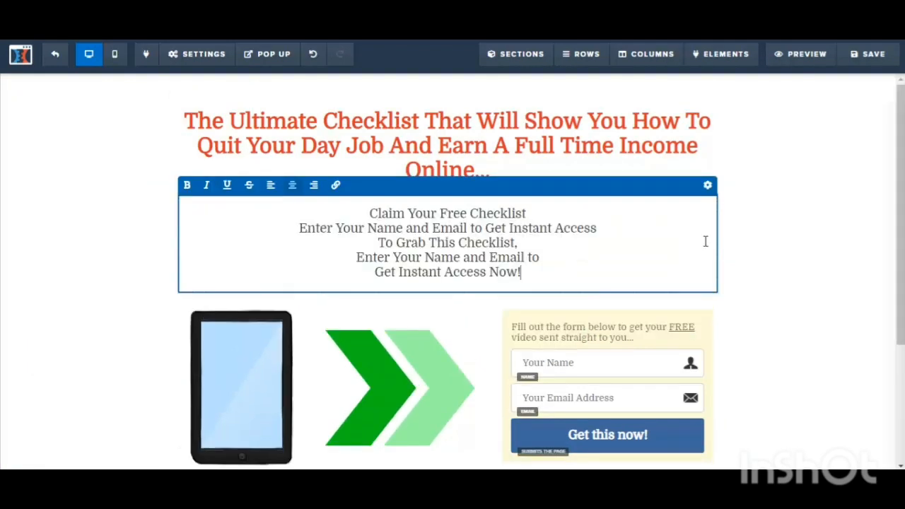
Step: Edit the subheadline to read "Claim Your Free Checklist! Enter Your Name and Email to Get Instant Access To Grab This Checklist..."
click(520, 213)
key(Delete)
text(!)
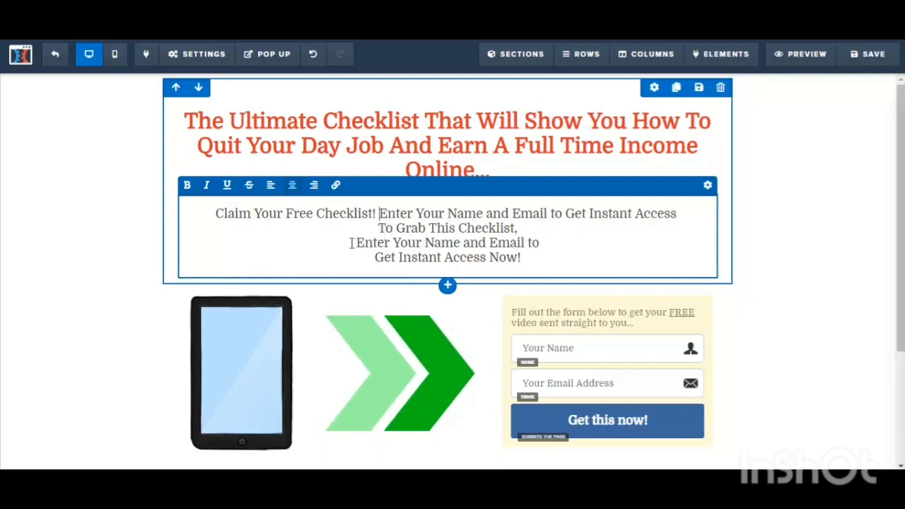
drag(353, 242, 533, 260)
key(BackSpace)
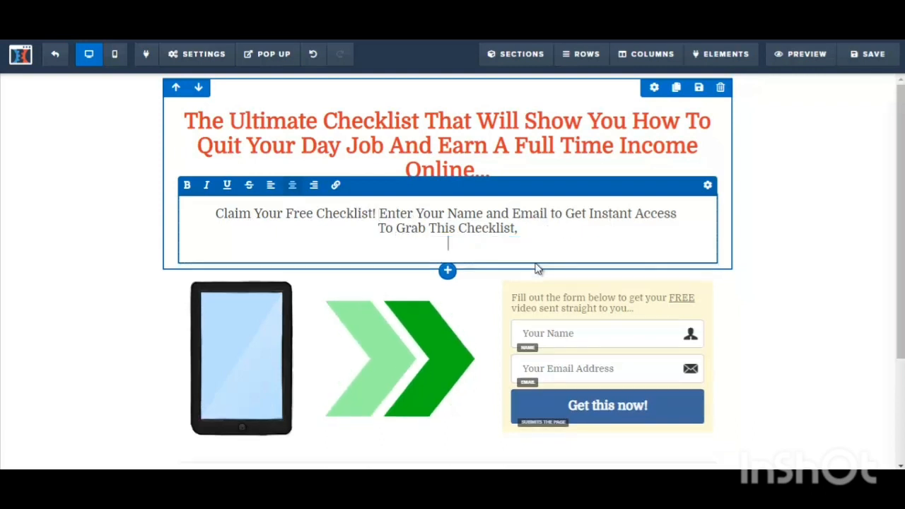
key(BackSpace)
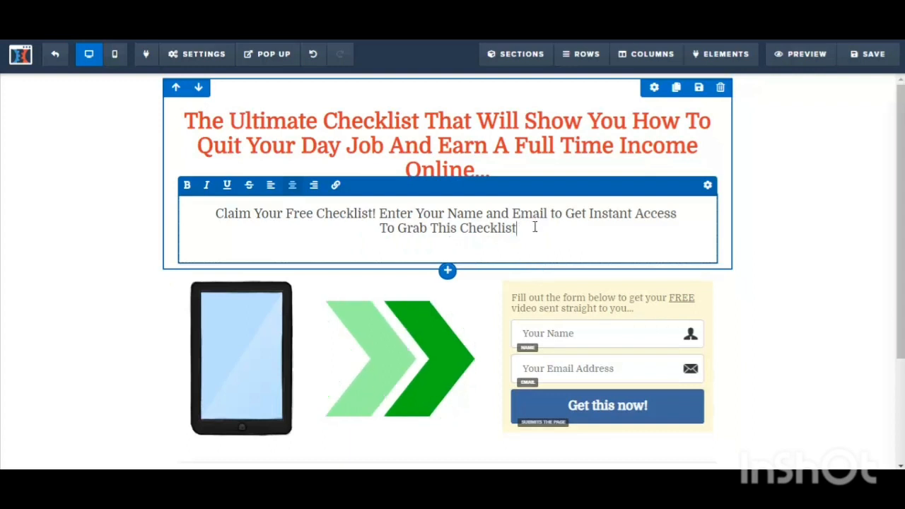
text(...)
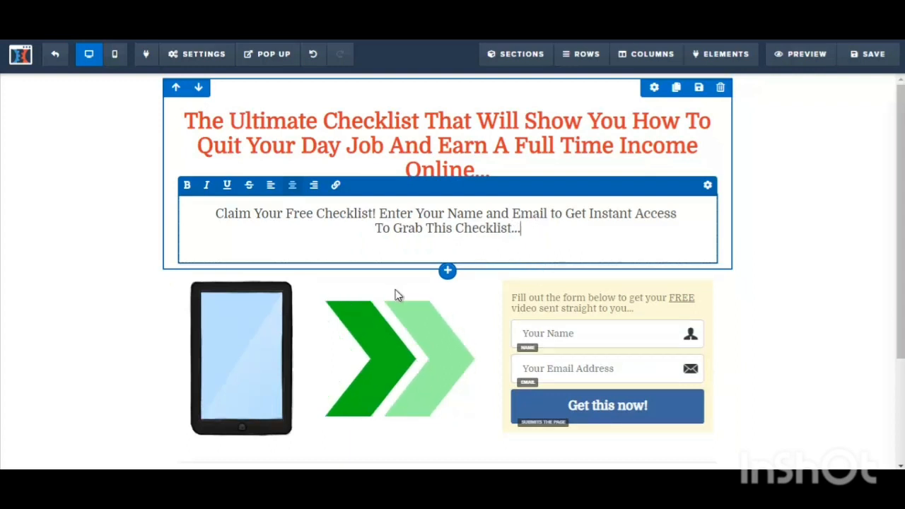
Step: Make the entire subheadline bold and set its font size to 28 in its element settings
click(838, 226)
click(227, 216)
shift+click(540, 227)
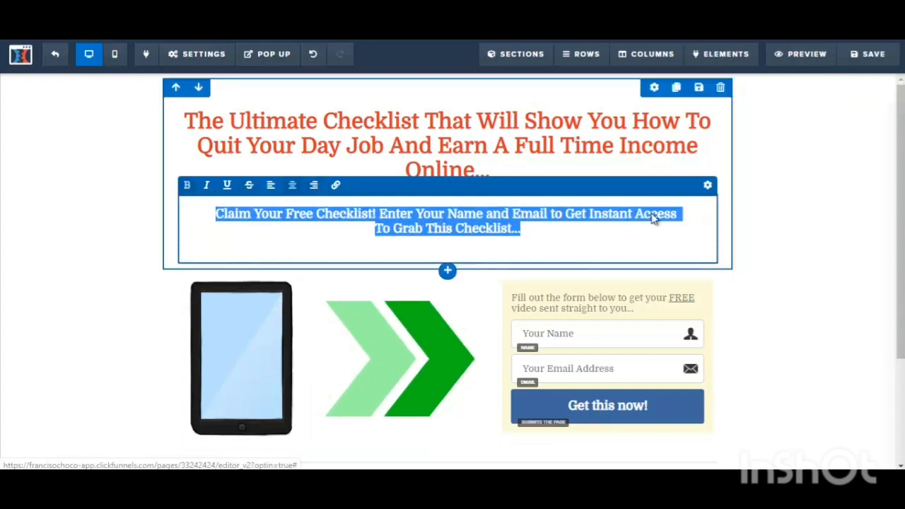
click(707, 186)
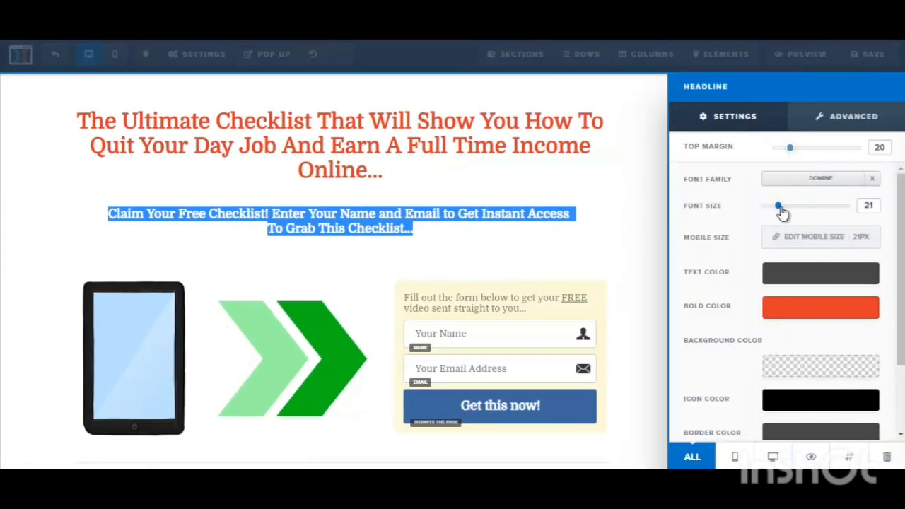
drag(781, 212, 788, 213)
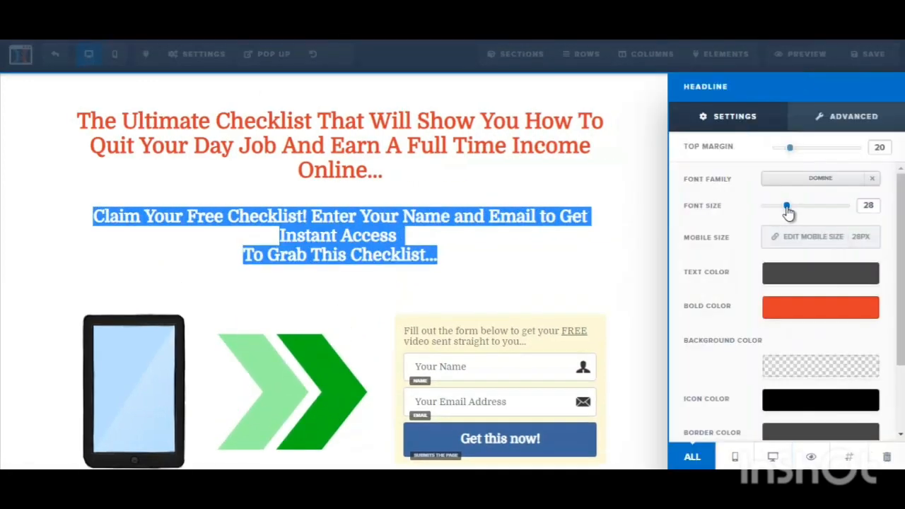
click(521, 188)
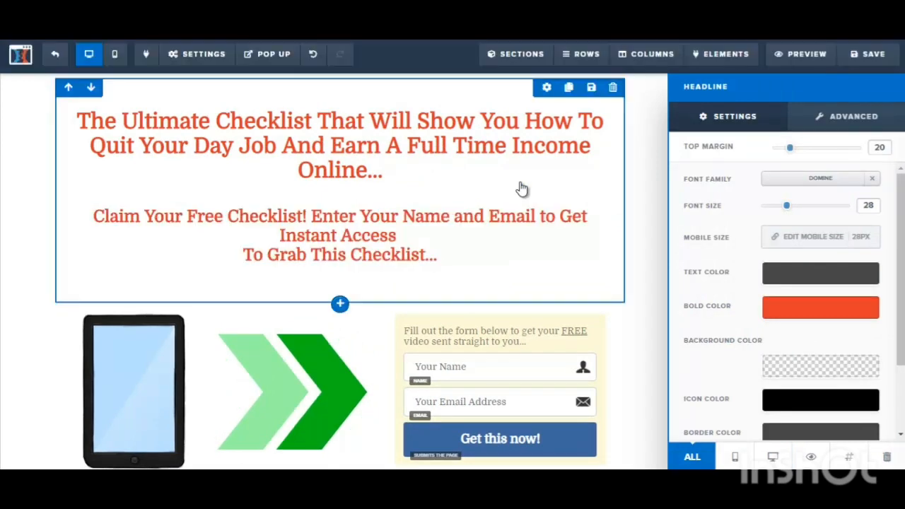
Step: Change the subheadline's bold color to dark gray #2d2d2d and save the page
click(220, 225)
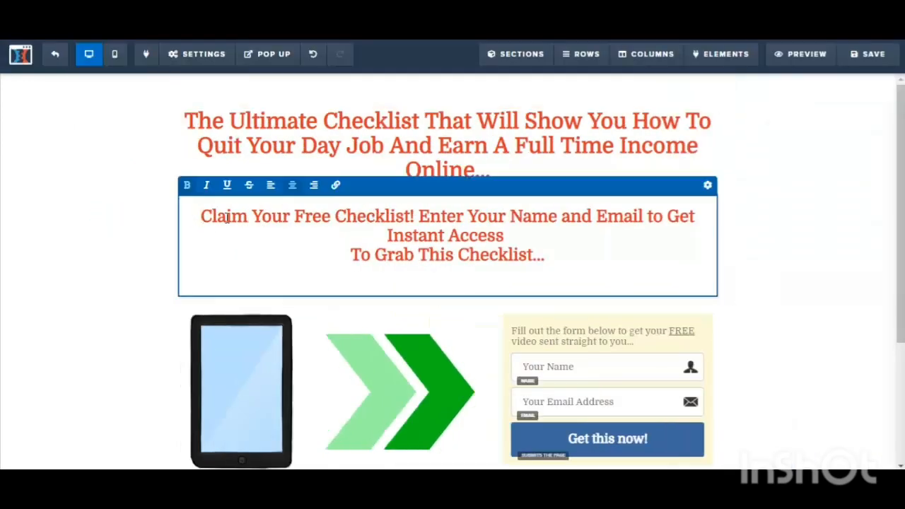
drag(227, 218, 583, 233)
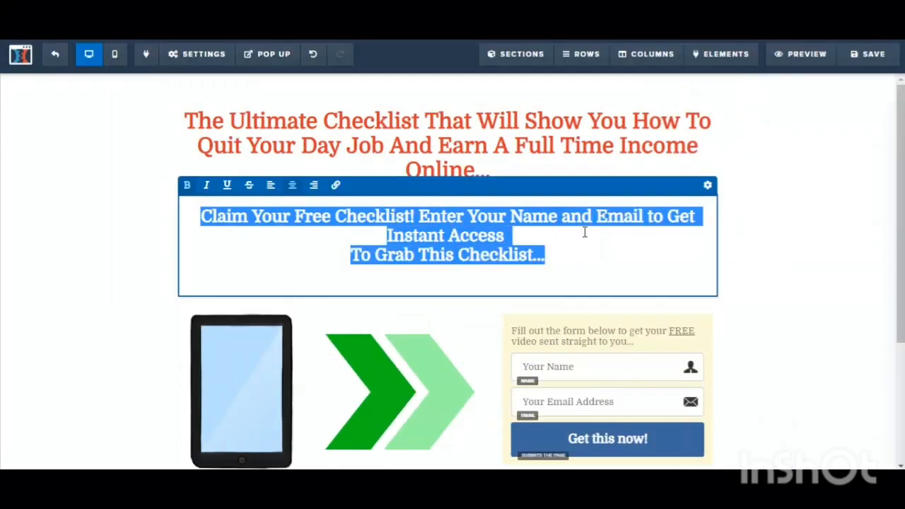
click(707, 188)
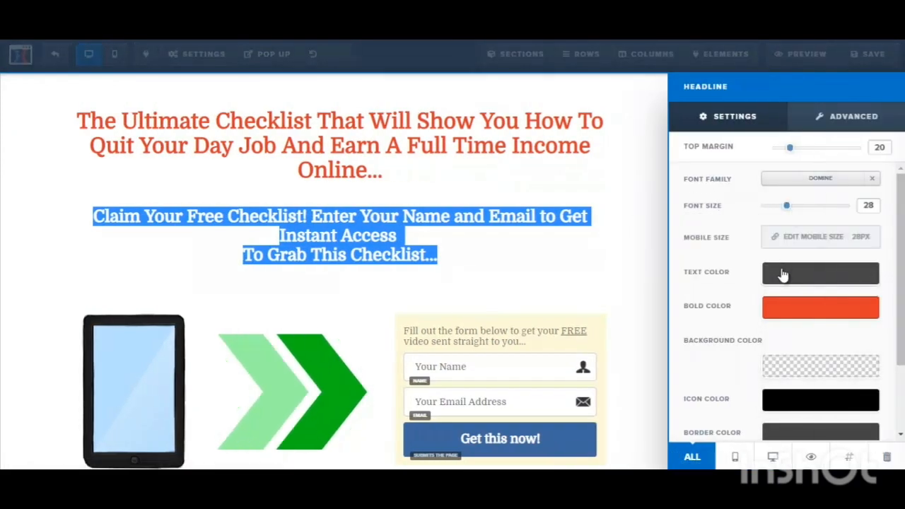
click(779, 316)
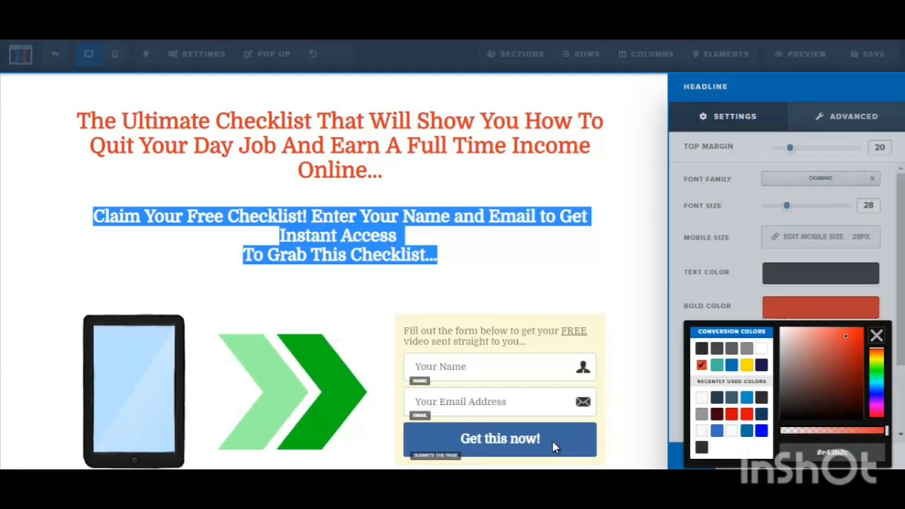
click(700, 349)
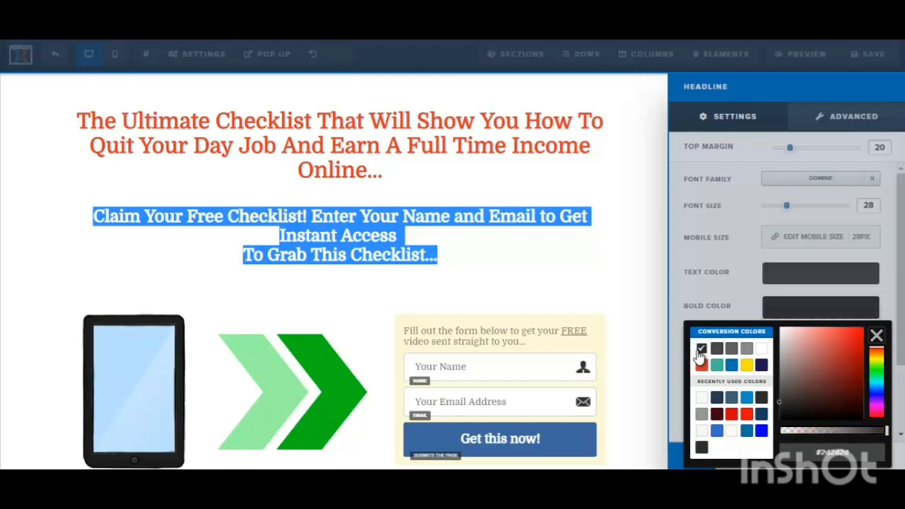
click(541, 272)
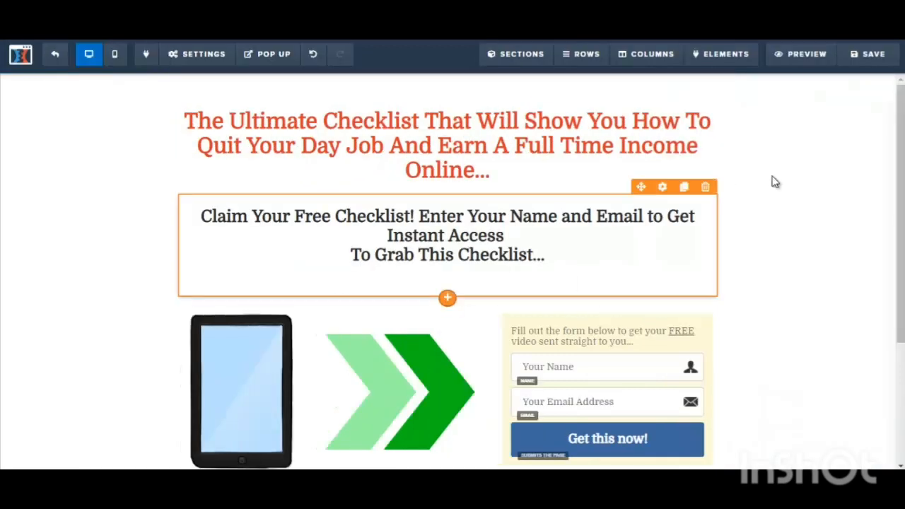
mouse_move(898, 102)
mouse_down()
mouse_move(898, 150)
mouse_move(898, 103)
mouse_up()
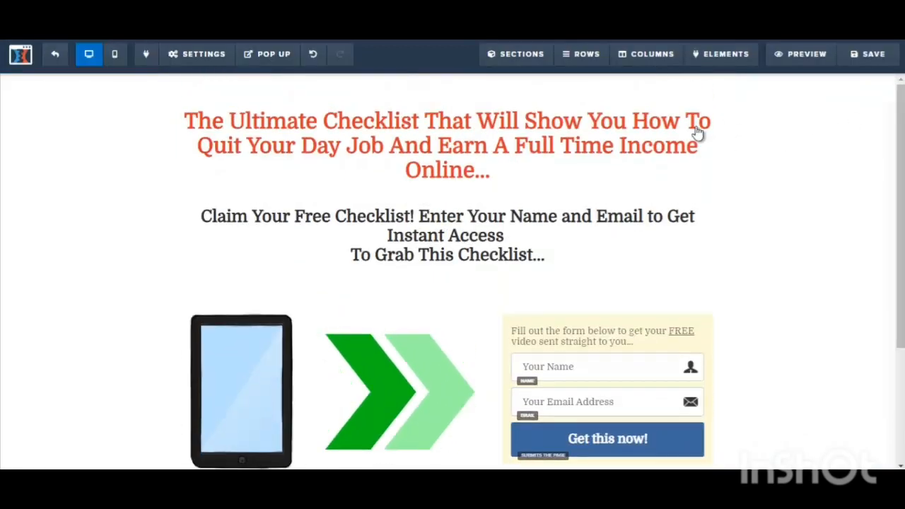
click(874, 60)
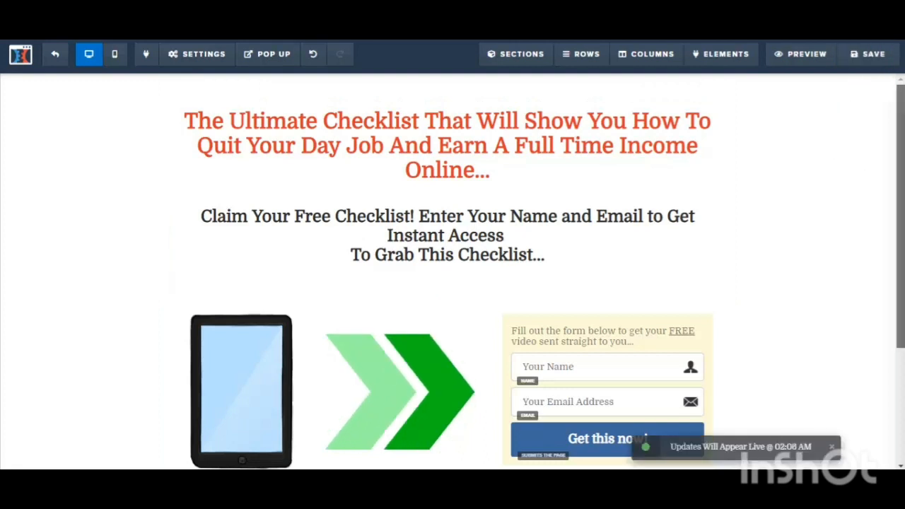
Step: Replace the word "video" with "checklist" in the text above the opt-in form's name field
scroll(452, 275, down, 2)
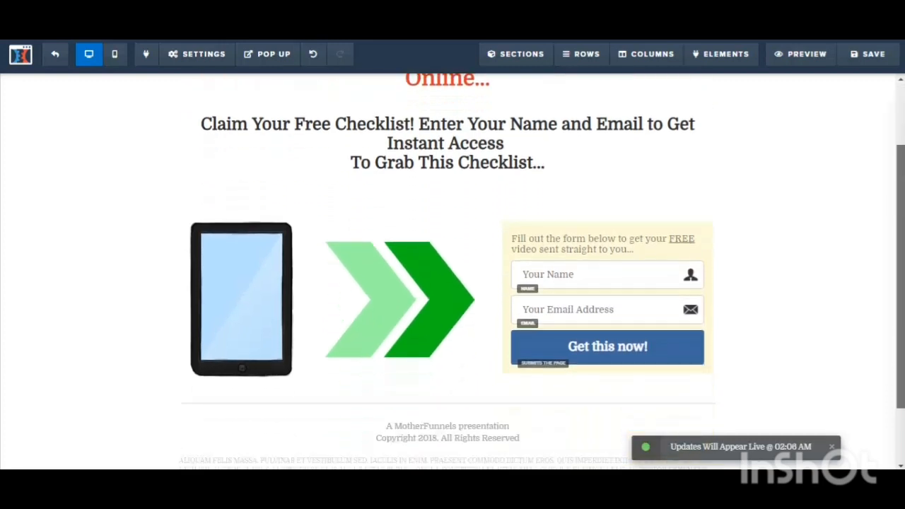
click(541, 248)
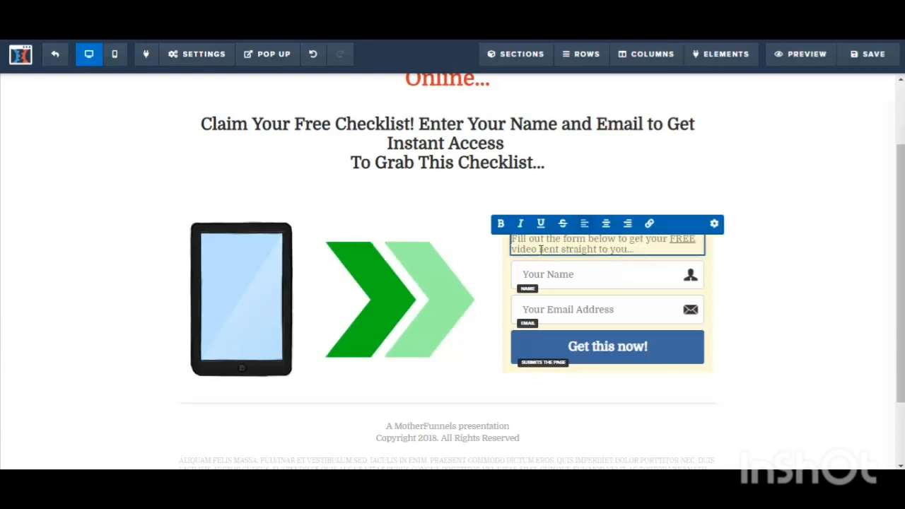
double_click(534, 249)
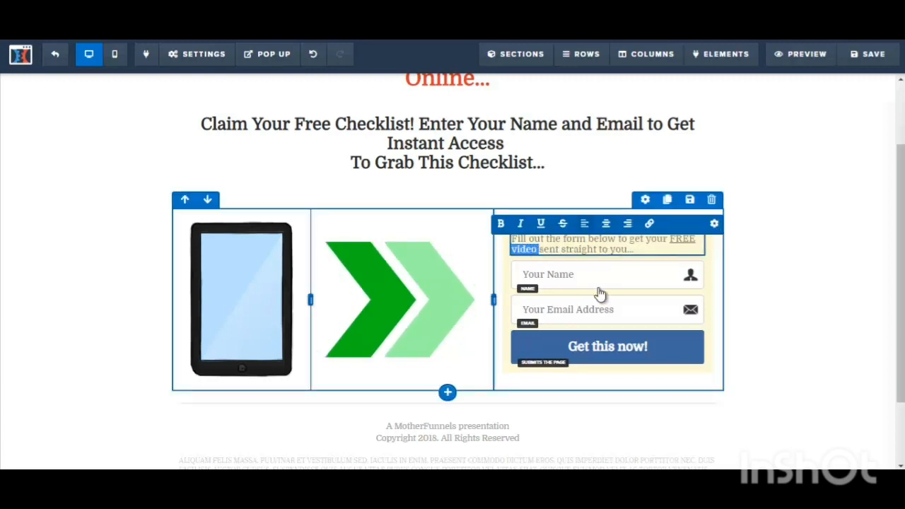
text(checklist)
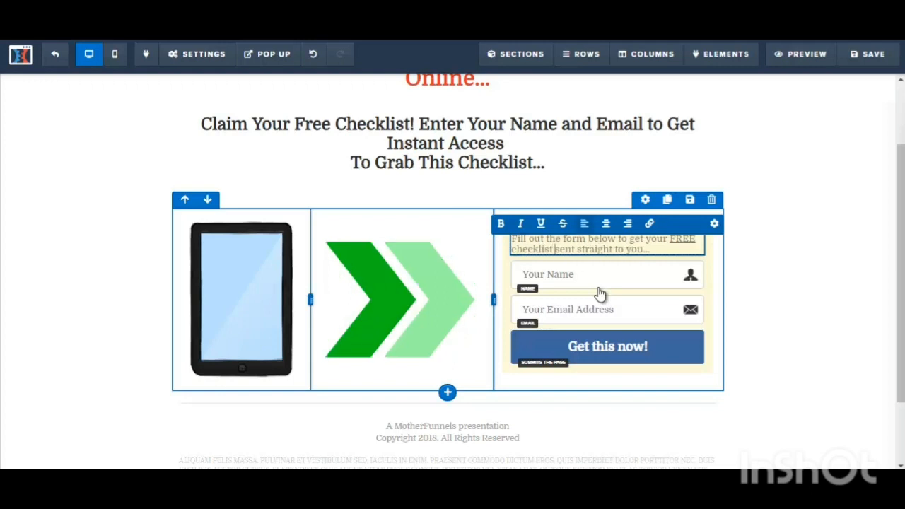
Step: Open the image chooser for the tablet picture and browse the Pixabay search results for "checklist"
drag(899, 294, 901, 245)
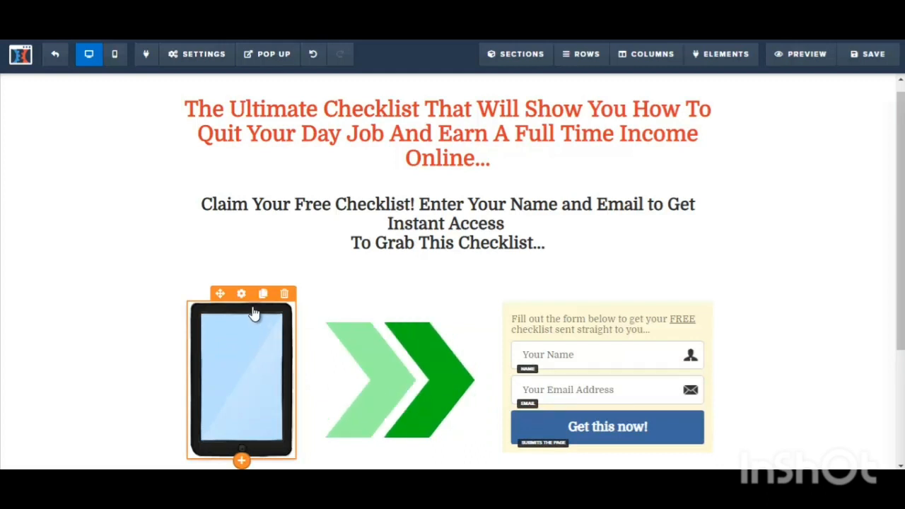
click(242, 344)
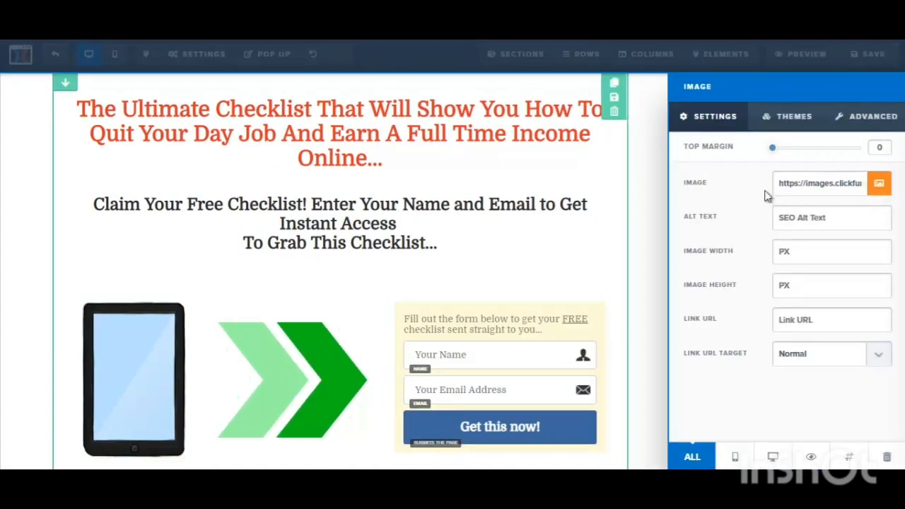
click(879, 184)
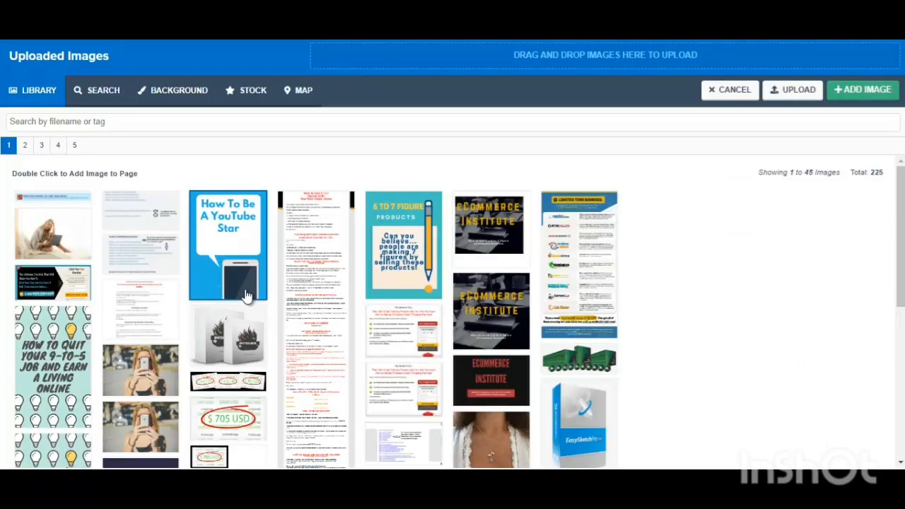
click(103, 97)
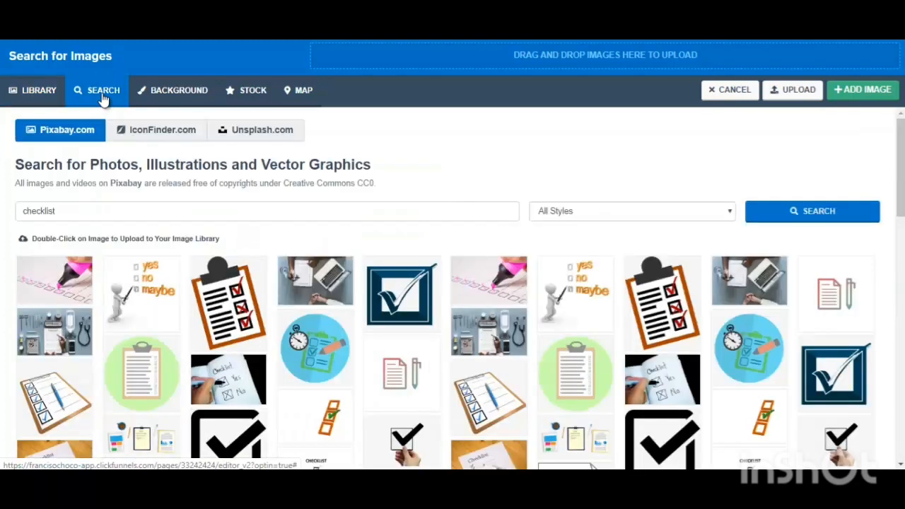
click(52, 215)
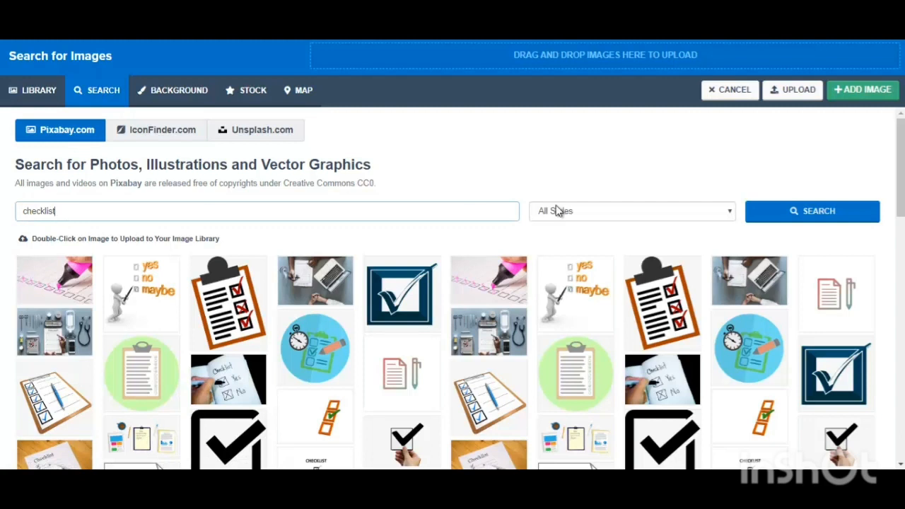
drag(900, 167, 900, 167)
scroll(99, 331, down, 1)
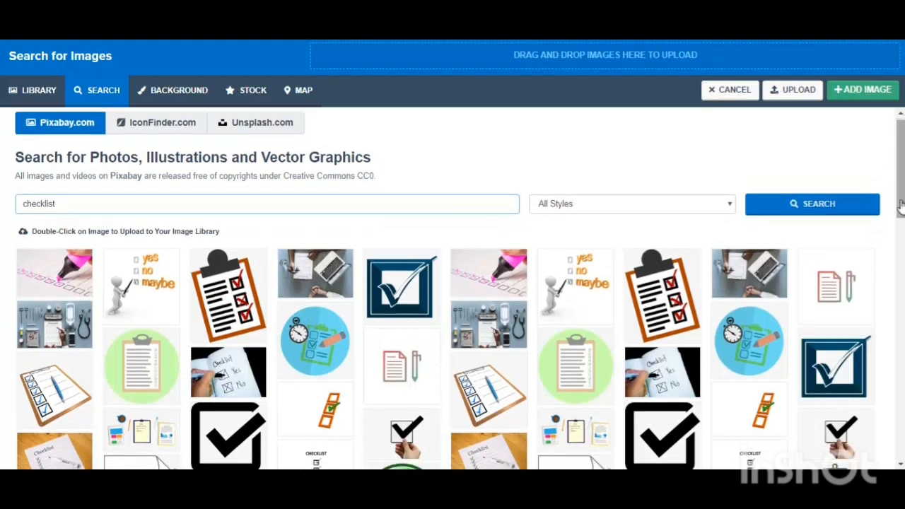
Step: Replace the tablet picture with the orange clipboard checklist illustration with red marks, and save the page
click(233, 304)
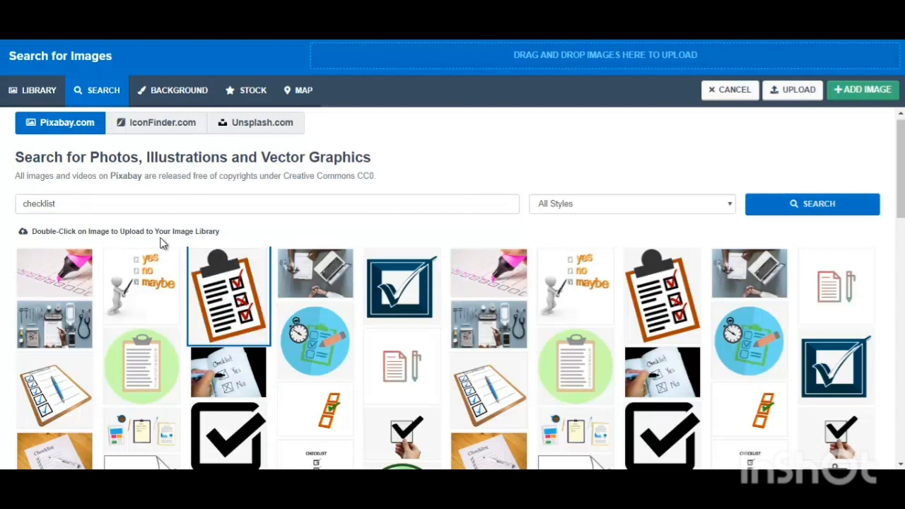
double_click(219, 297)
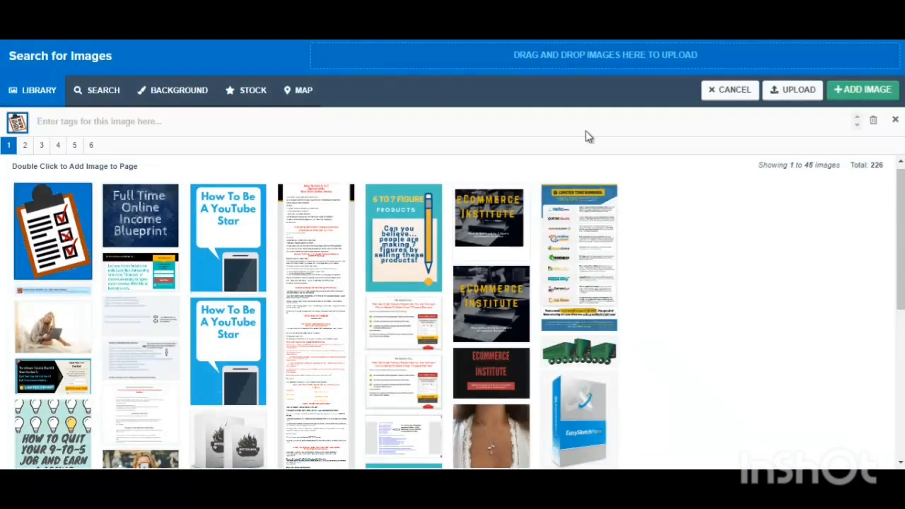
click(874, 96)
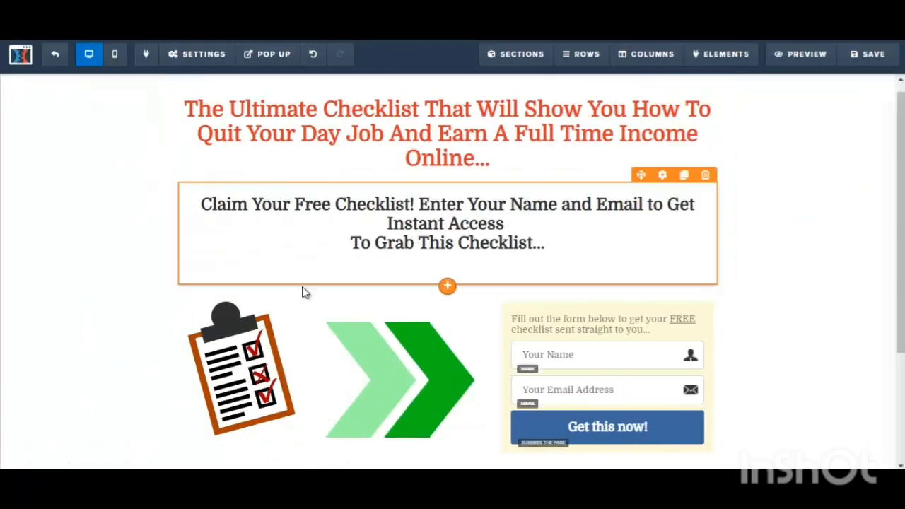
click(872, 60)
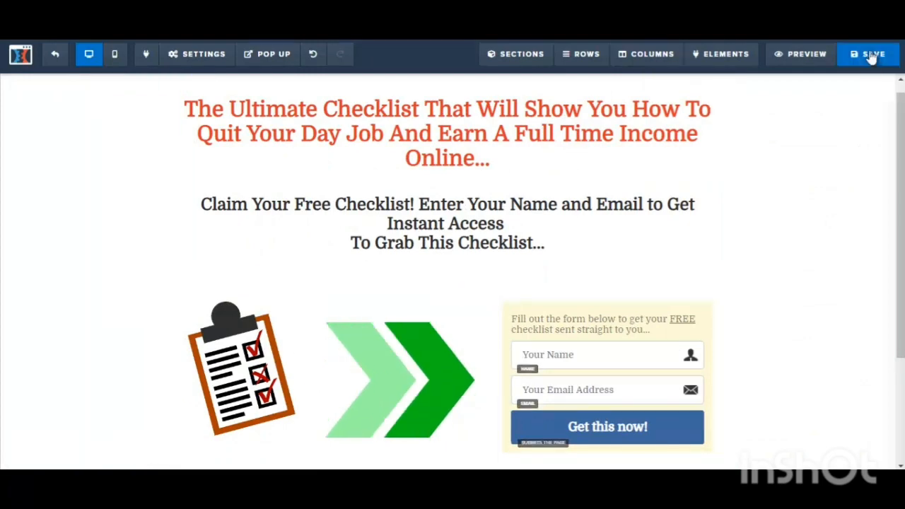
Step: Choose the null (Getresponse) integration in the squeeze page's email integration settings and save the page
scroll(844, 275, down, 2)
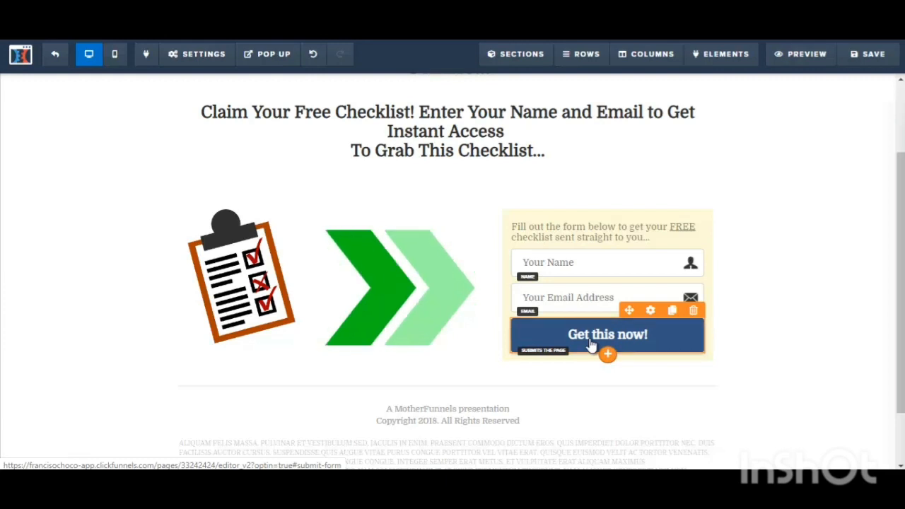
click(210, 62)
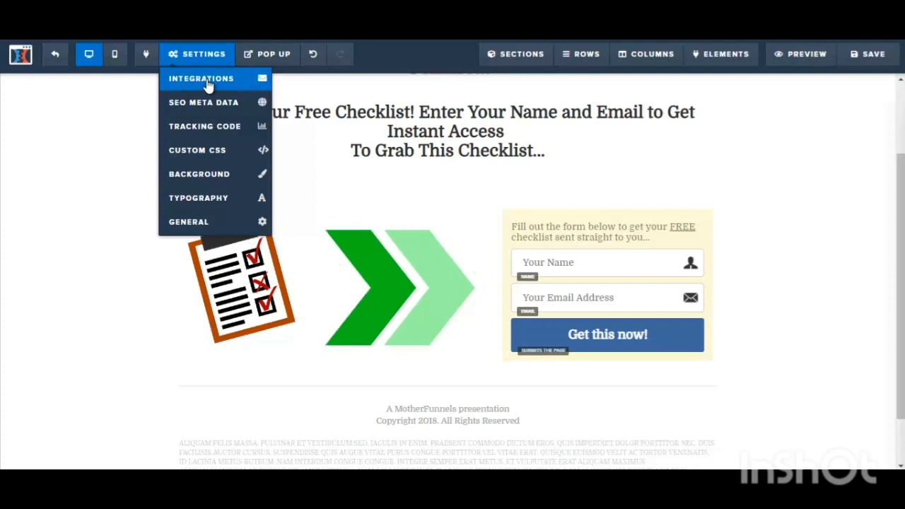
click(208, 84)
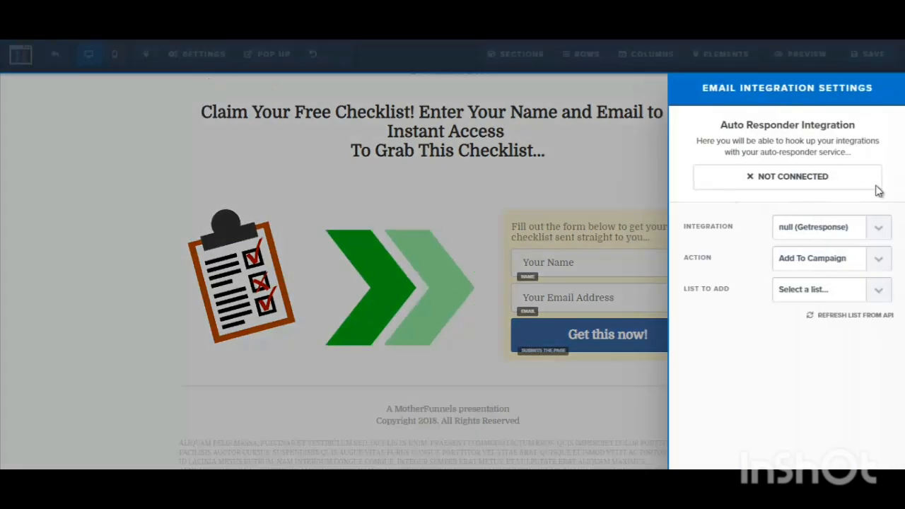
click(877, 232)
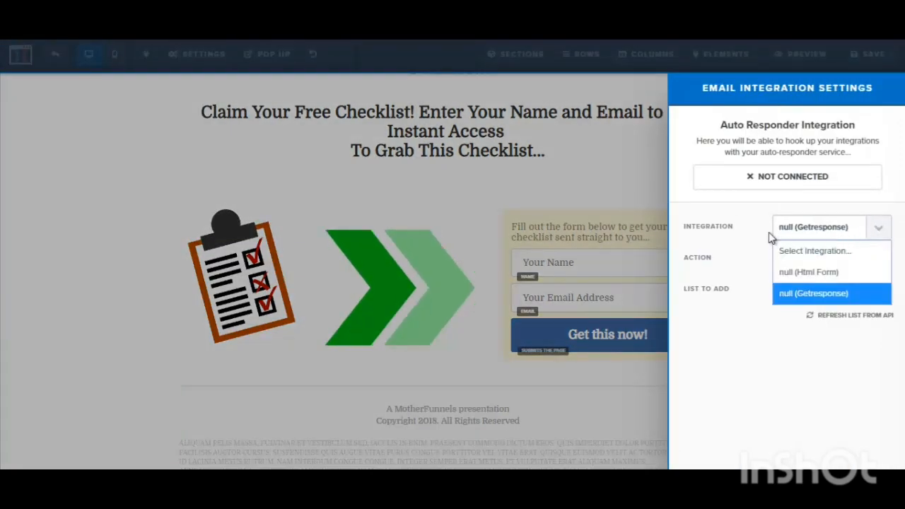
click(815, 287)
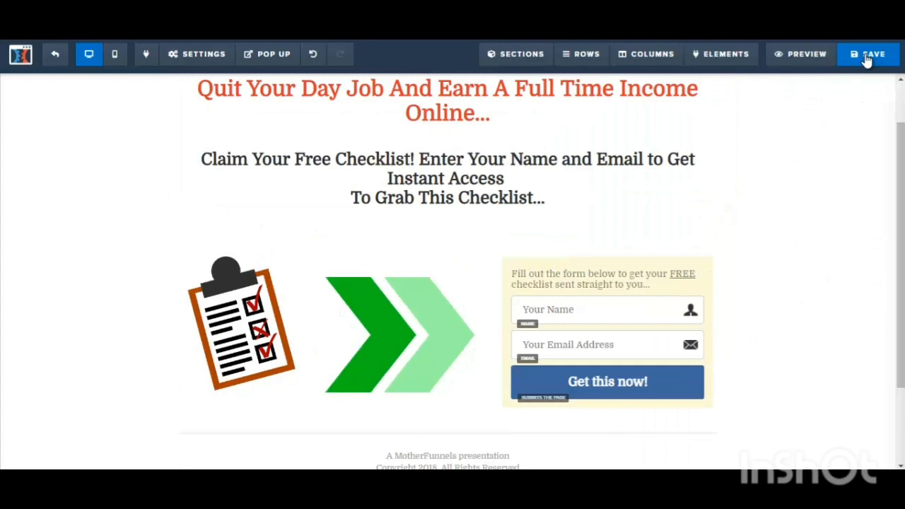
click(867, 57)
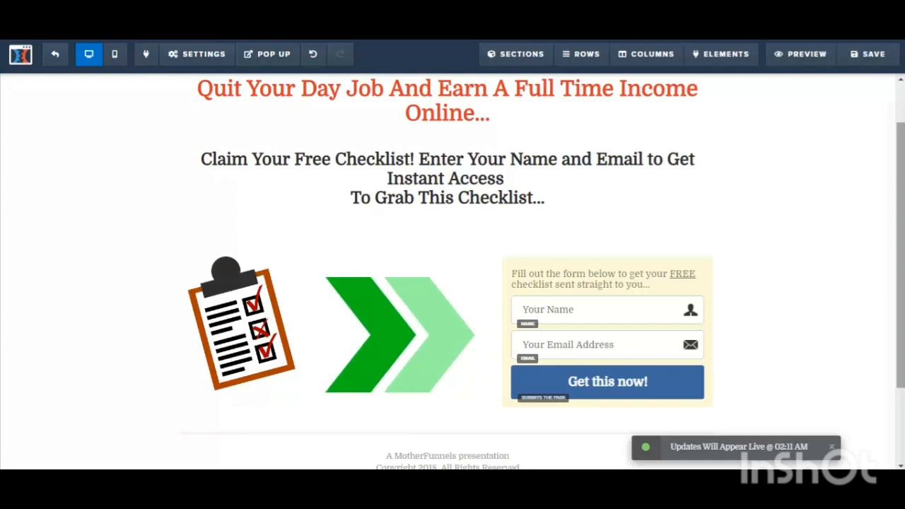
Step: Preview the finished squeeze page and look through it from the headline to the footer
scroll(452, 283, up, 2)
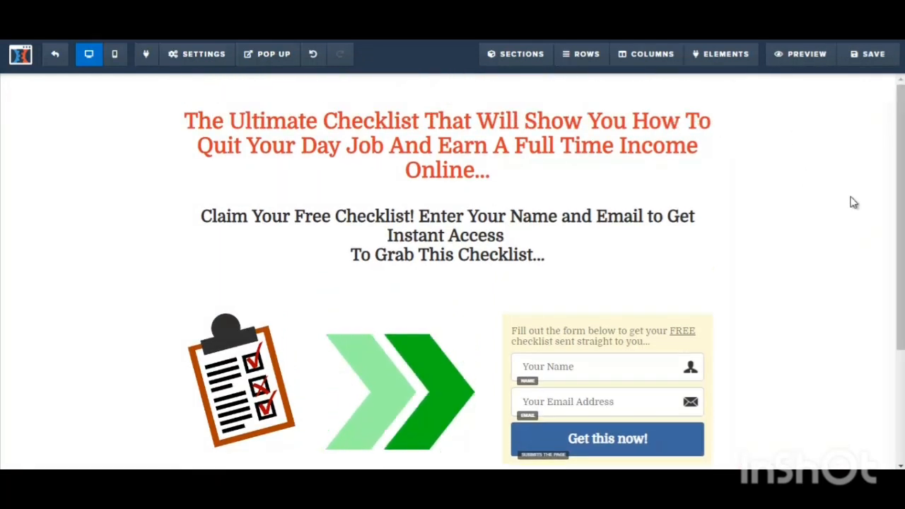
click(797, 60)
scroll(899, 64, down, 5)
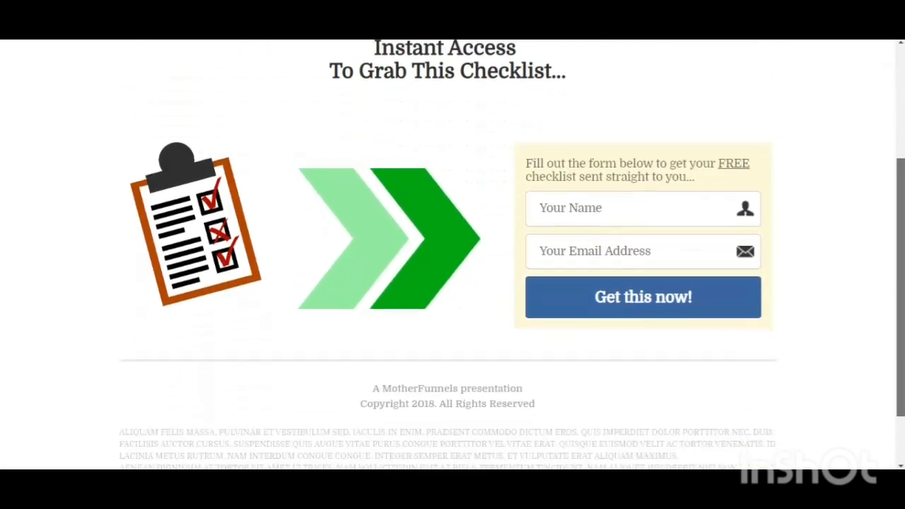
scroll(899, 64, up, 5)
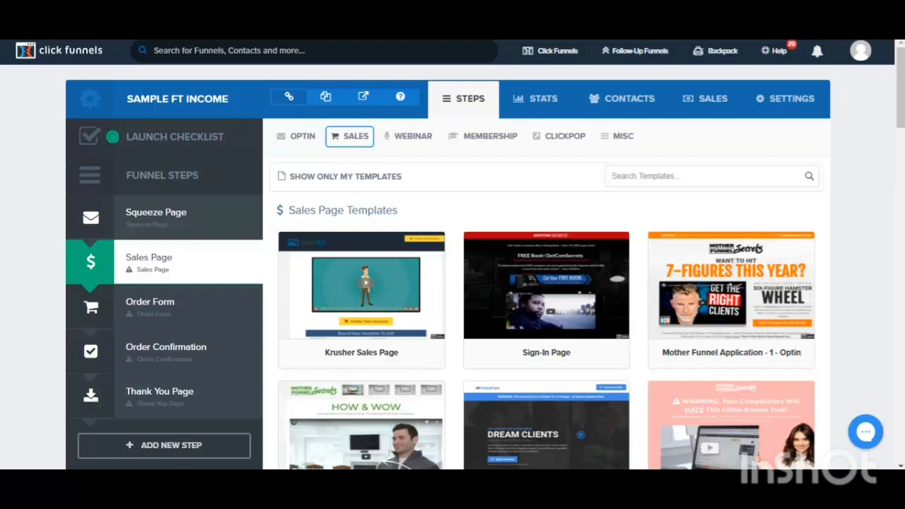
Step: Browse the sales page templates and preview the Classic Salesletter Page
drag(899, 120, 899, 400)
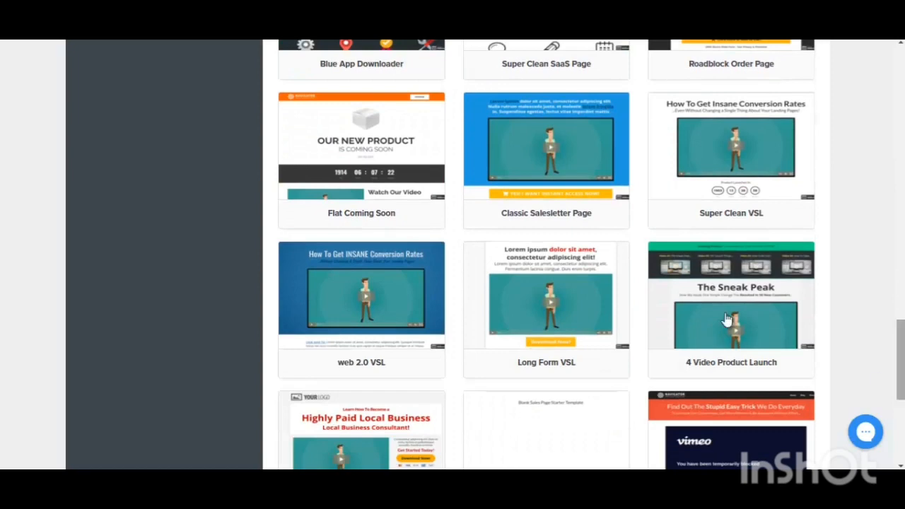
mouse_move(530, 146)
click(544, 166)
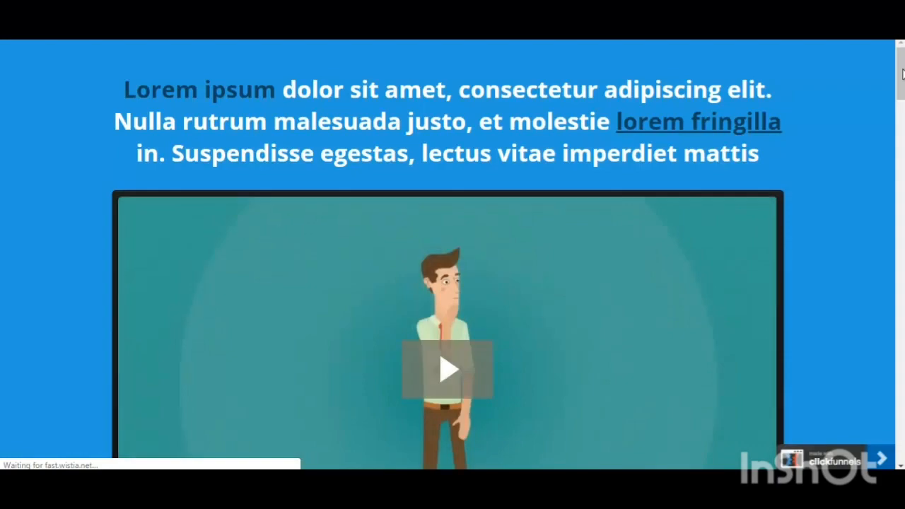
mouse_move(902, 73)
mouse_down()
mouse_move(902, 396)
mouse_move(902, 76)
mouse_up()
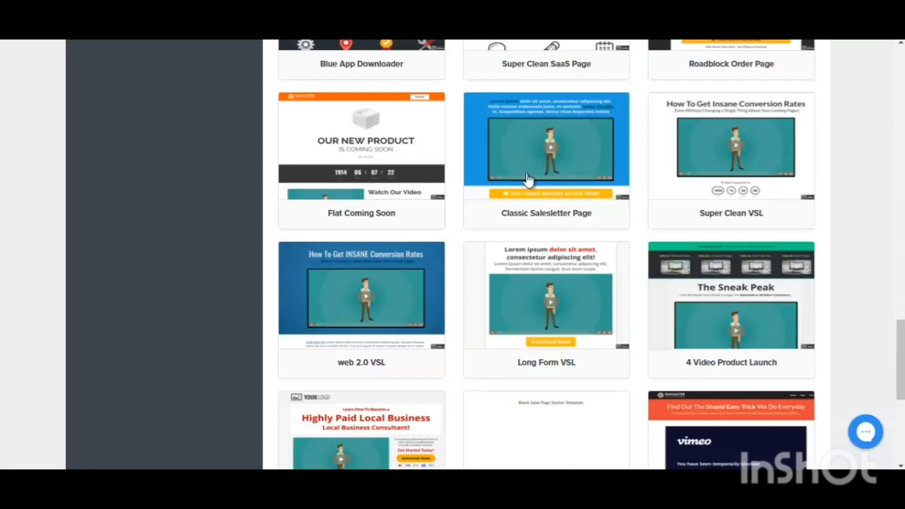
Step: Select the Classic Salesletter Page template for the Sales Page step and open that page's editor in a new browser tab
mouse_move(537, 176)
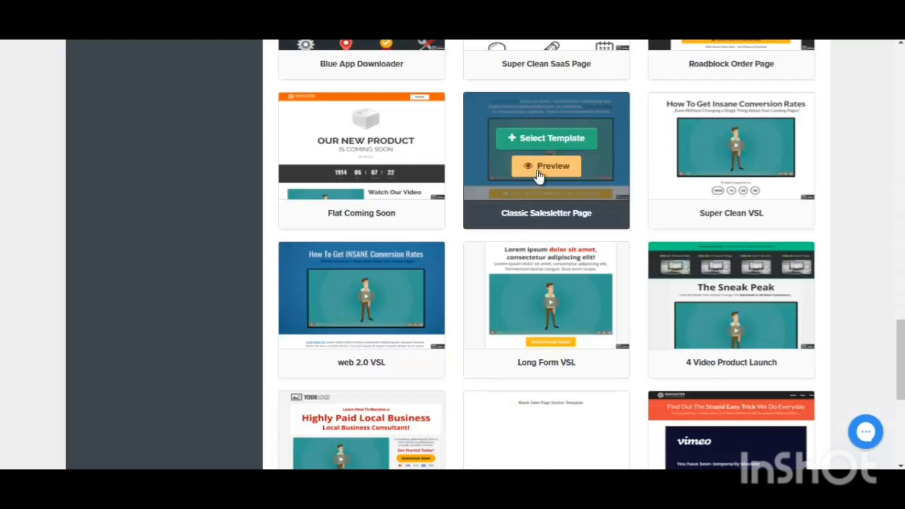
click(544, 138)
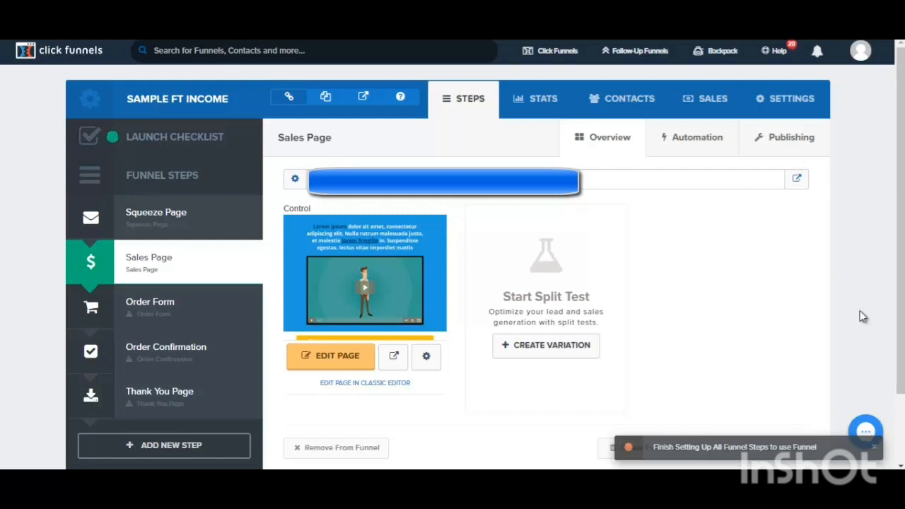
right_click(337, 358)
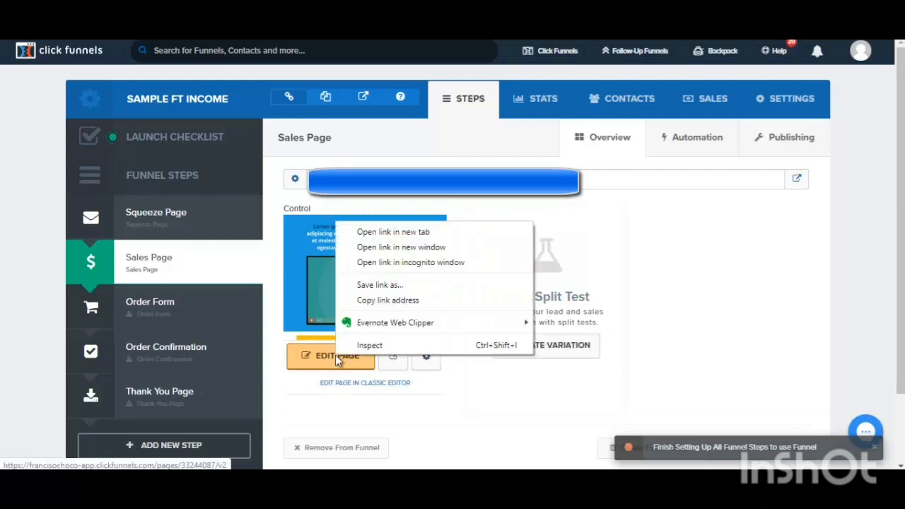
click(386, 235)
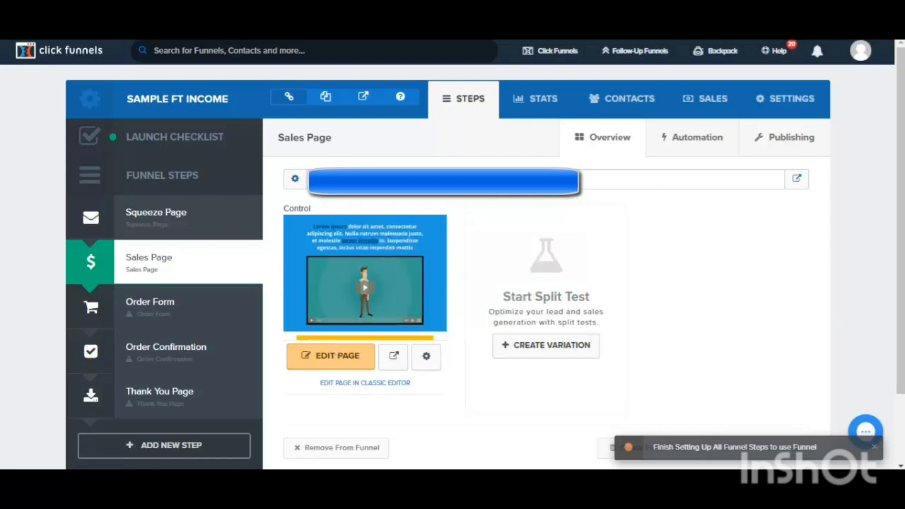
key(ctrl+Tab)
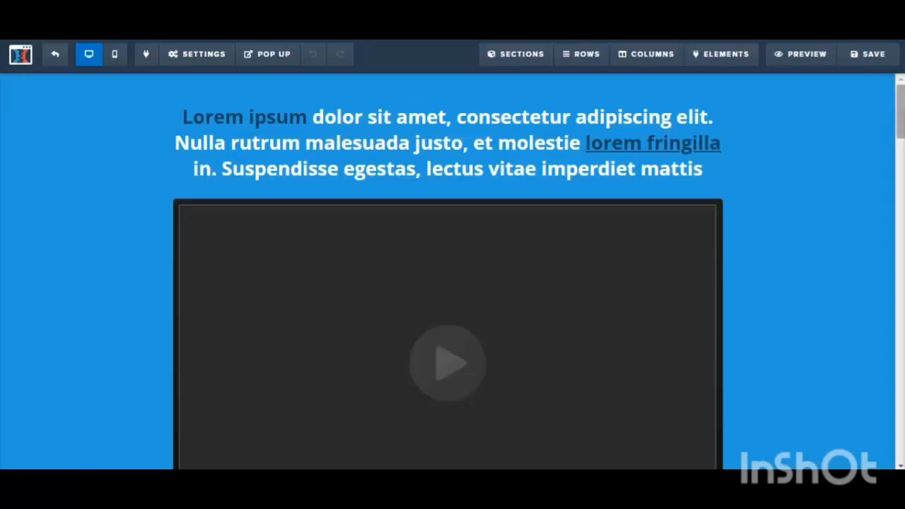
Step: Replace the headline above the video with "Internet Marketing Expert Reveals How to Earn A Full Time Online Income In Just 1 Year" from the Word document
mouse_move(901, 129)
mouse_down()
mouse_move(901, 456)
mouse_move(902, 111)
mouse_up()
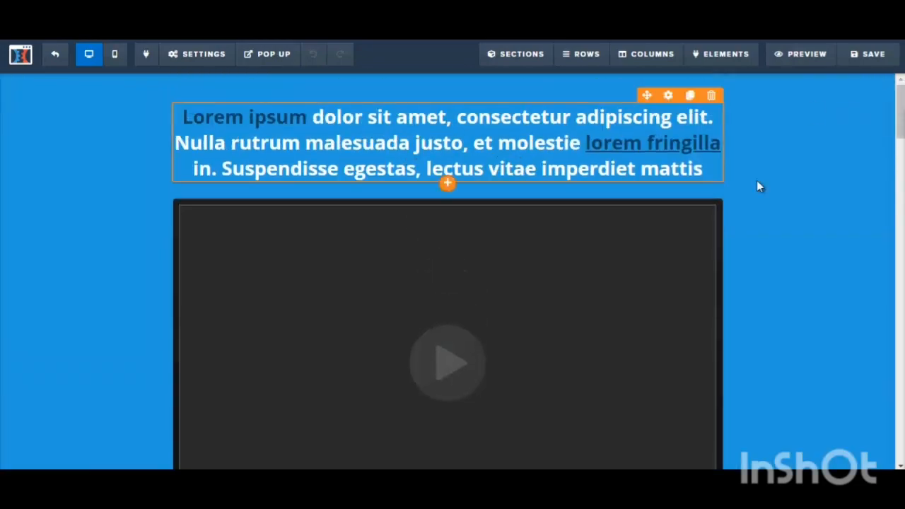
click(247, 131)
click(222, 130)
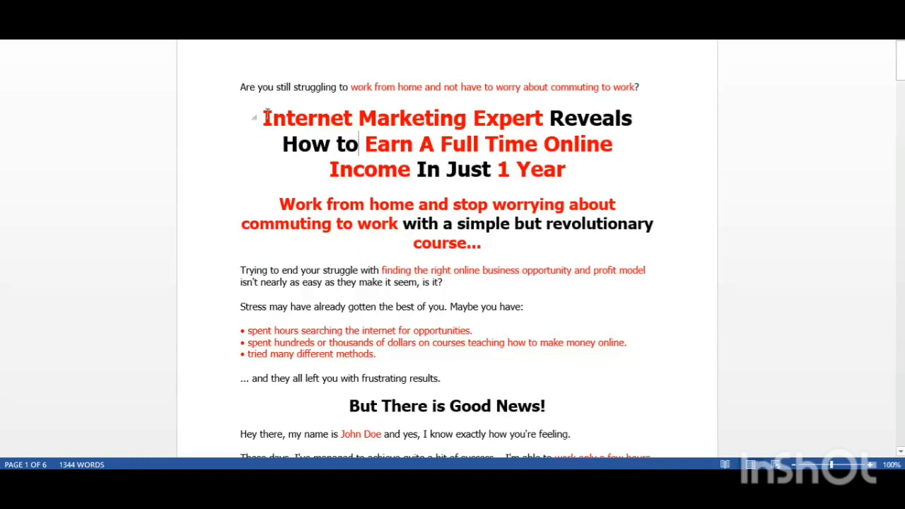
drag(334, 120, 574, 161)
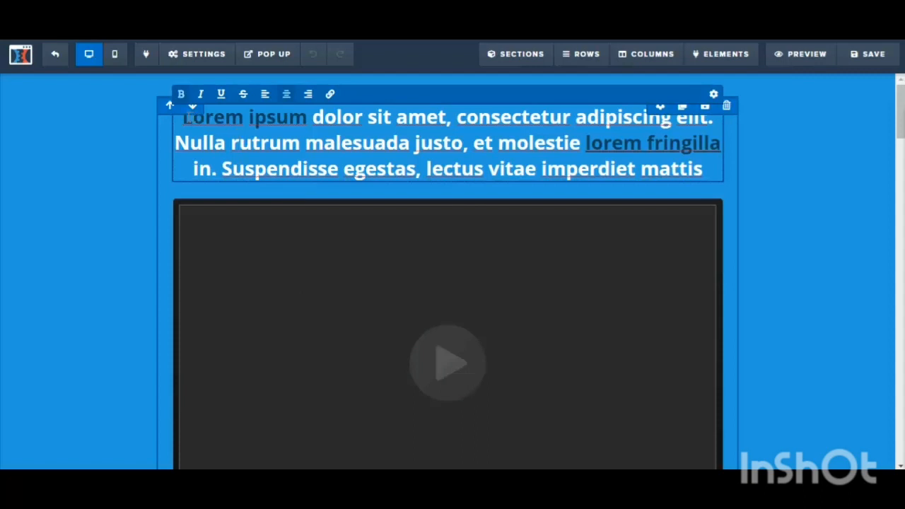
text(Internet Marketing Expert Reveals How to Earn A Full Time Online Income In Just 1 Year)
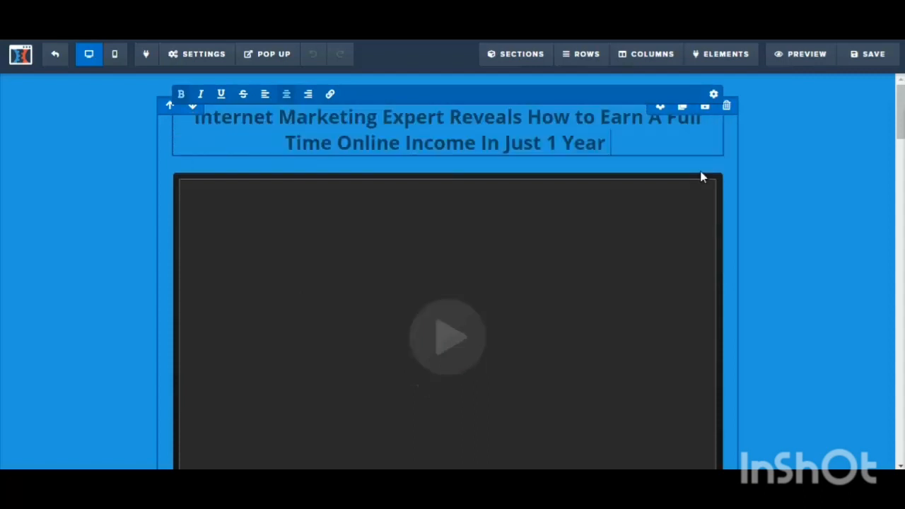
click(798, 153)
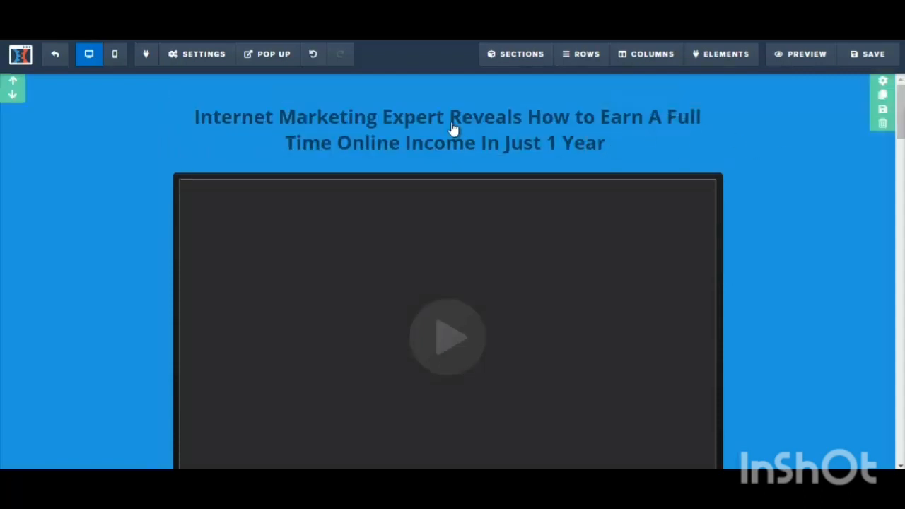
Step: Copy the full text of the headline above the video
click(209, 119)
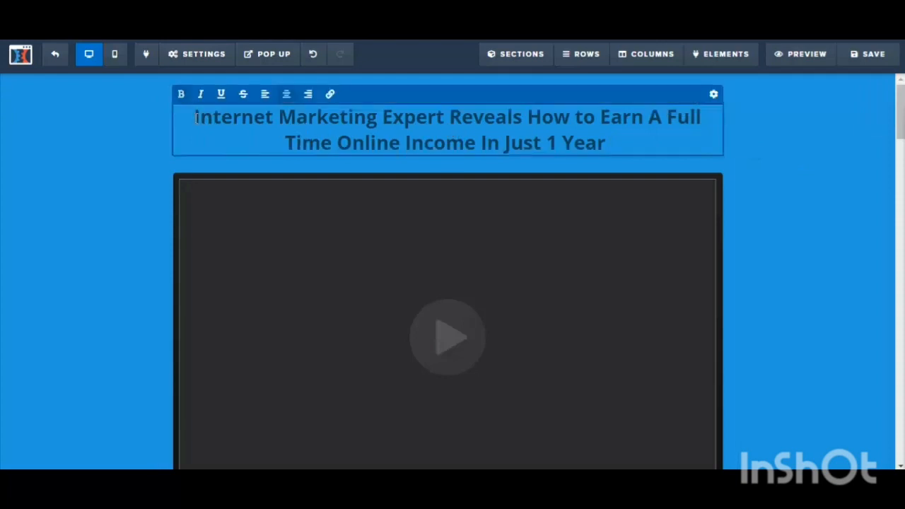
drag(196, 118, 625, 136)
key(ctrl+c)
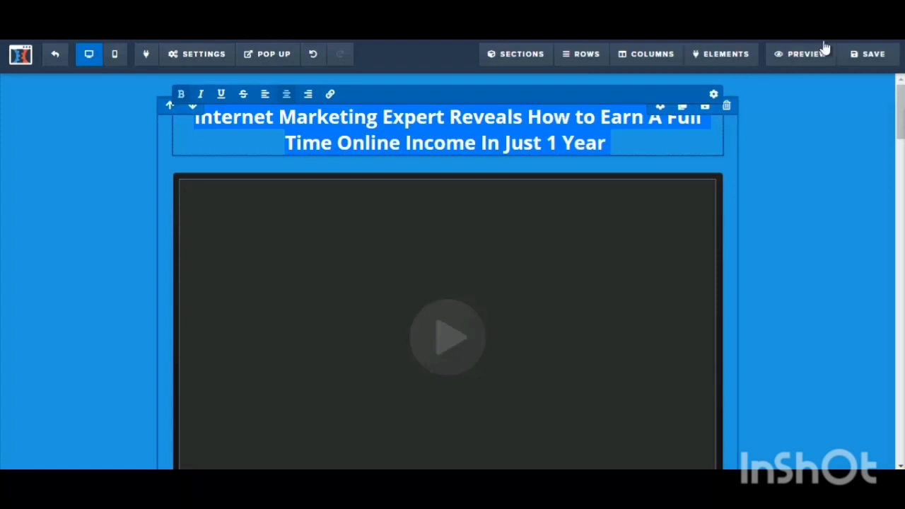
click(713, 96)
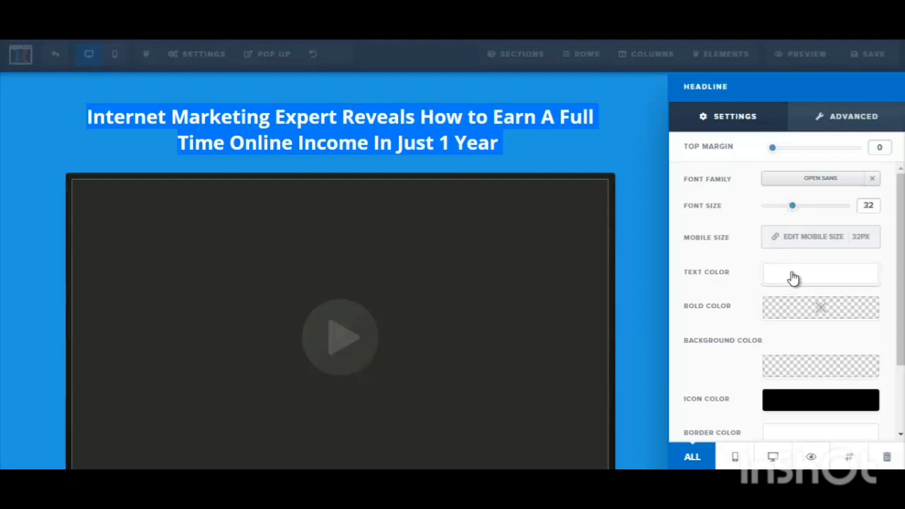
click(793, 278)
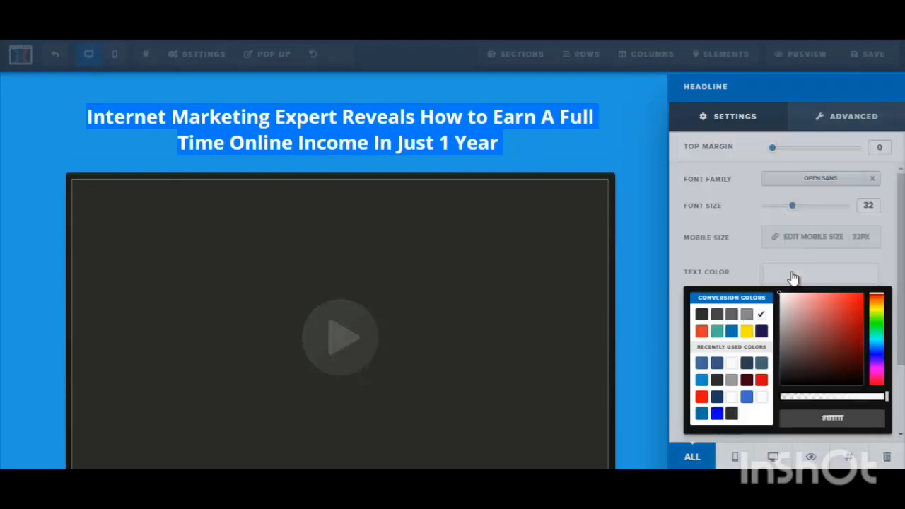
click(599, 149)
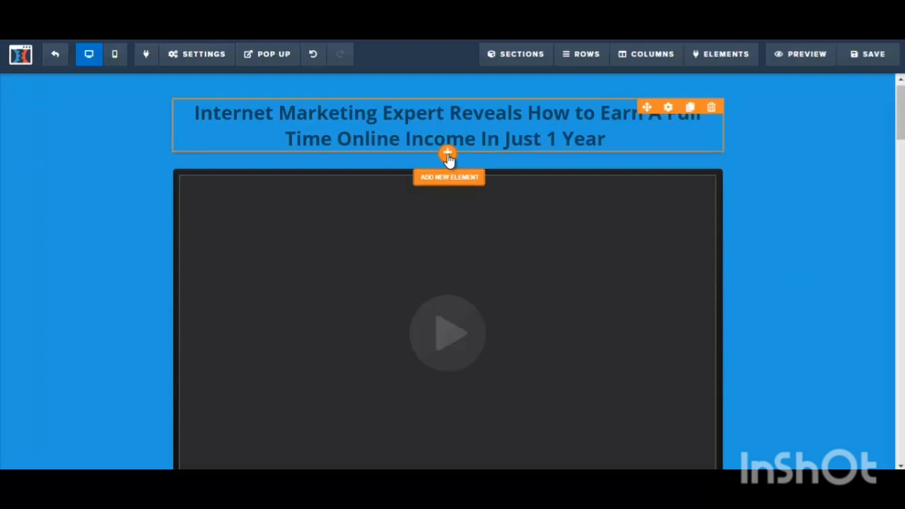
Step: Add a Headline element below the existing headline and replace its placeholder text with the copied headline
click(448, 158)
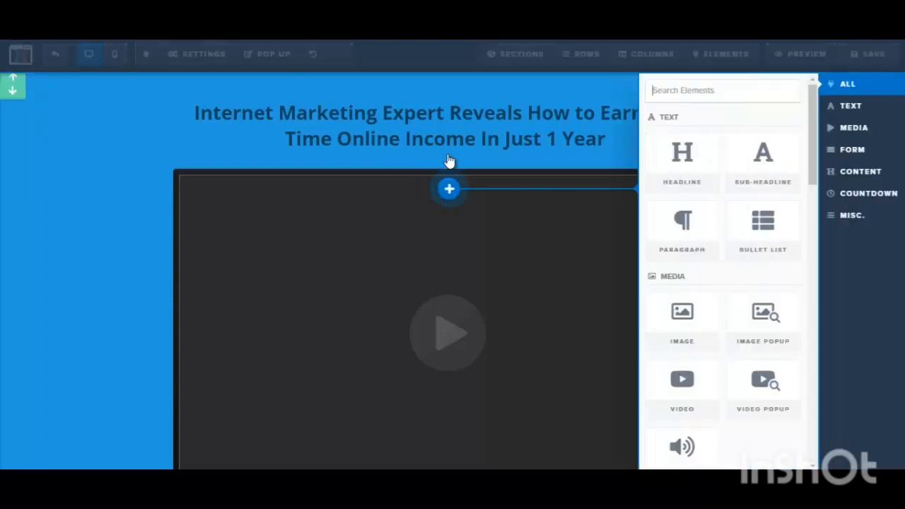
click(685, 162)
click(390, 181)
click(389, 176)
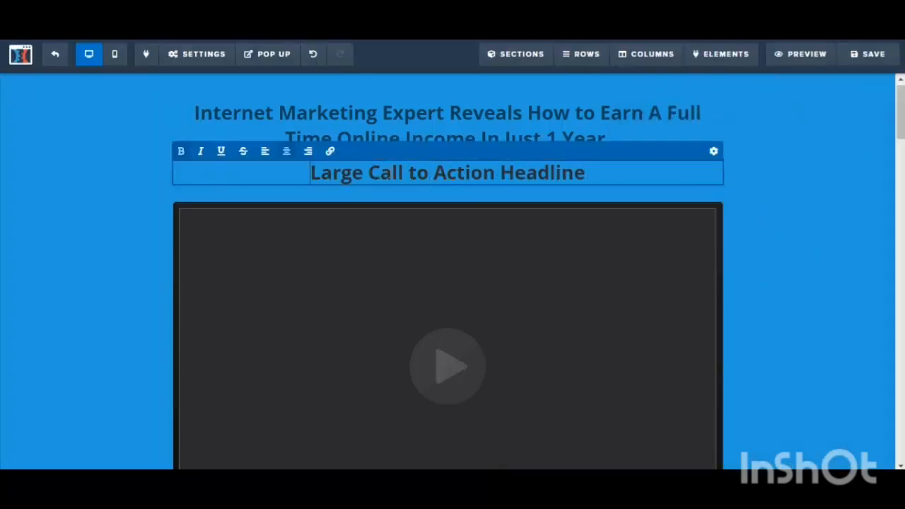
drag(385, 181, 608, 195)
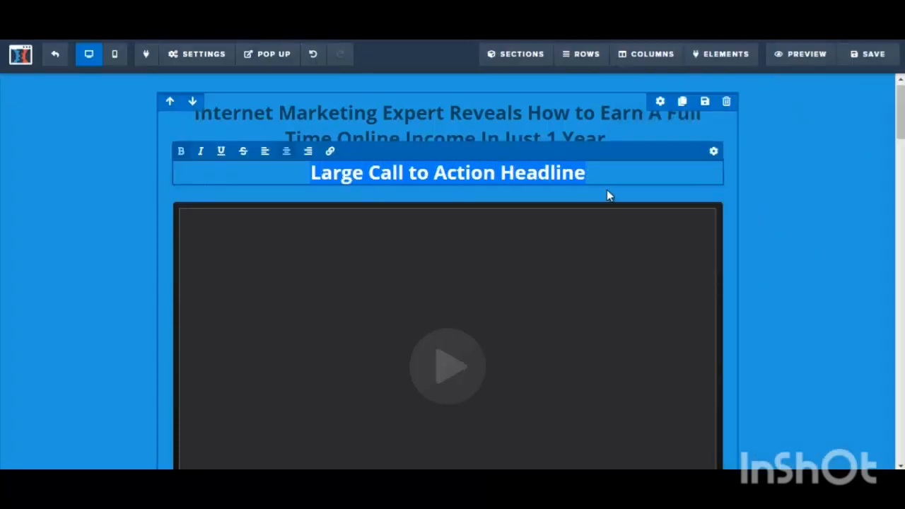
click(519, 172)
click(519, 172)
key(ctrl+v)
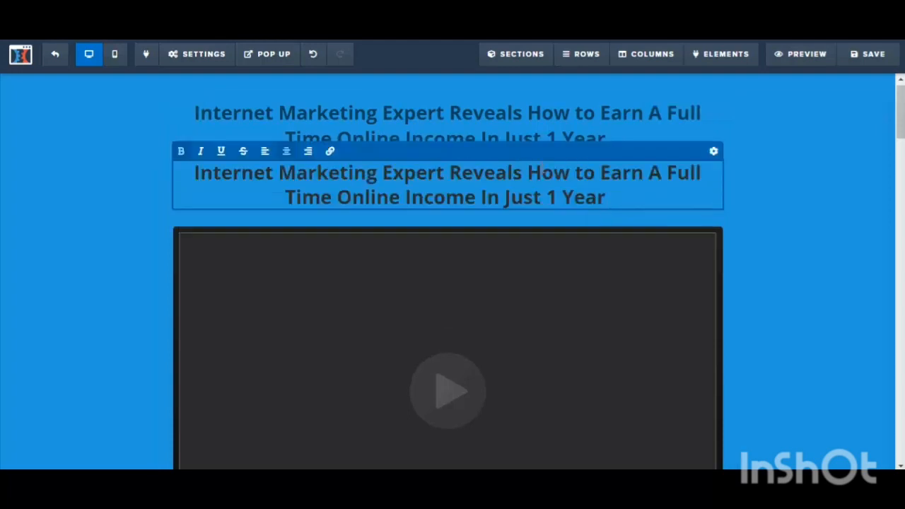
Step: Set the text color of the newly added headline to white
click(197, 172)
drag(196, 172, 609, 198)
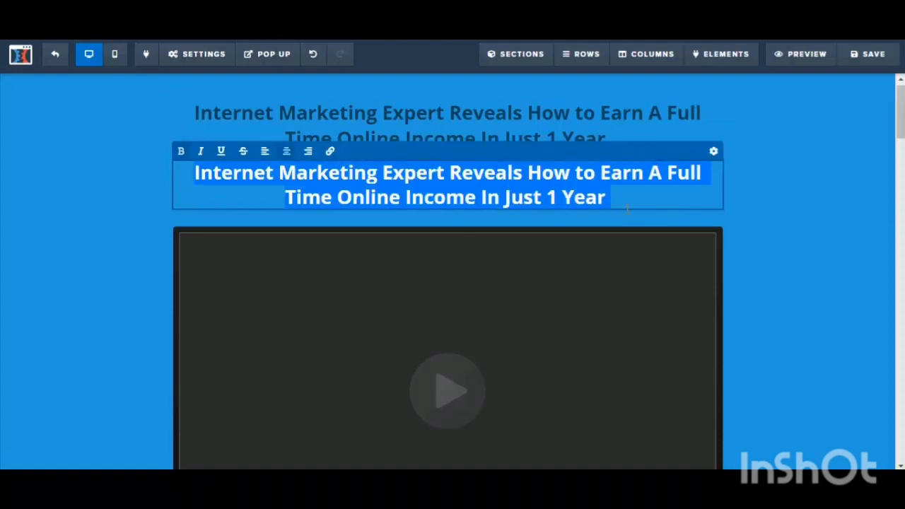
click(713, 152)
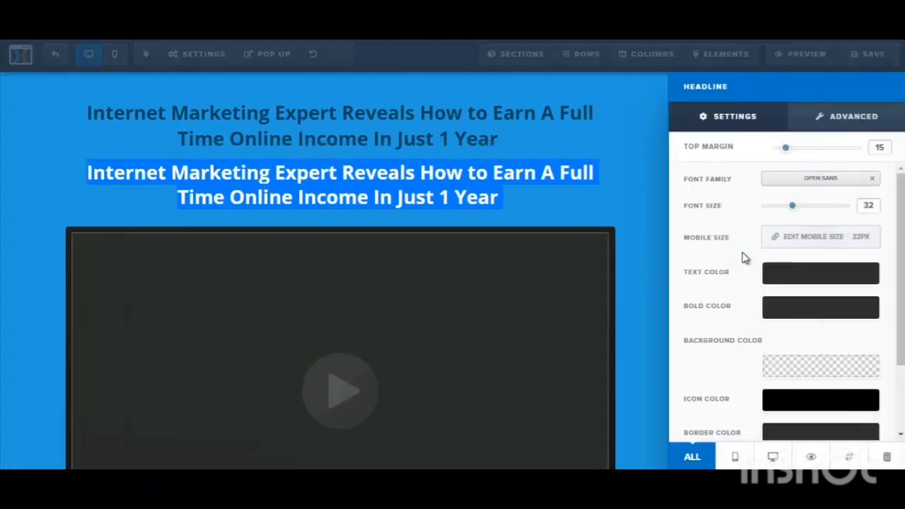
click(791, 275)
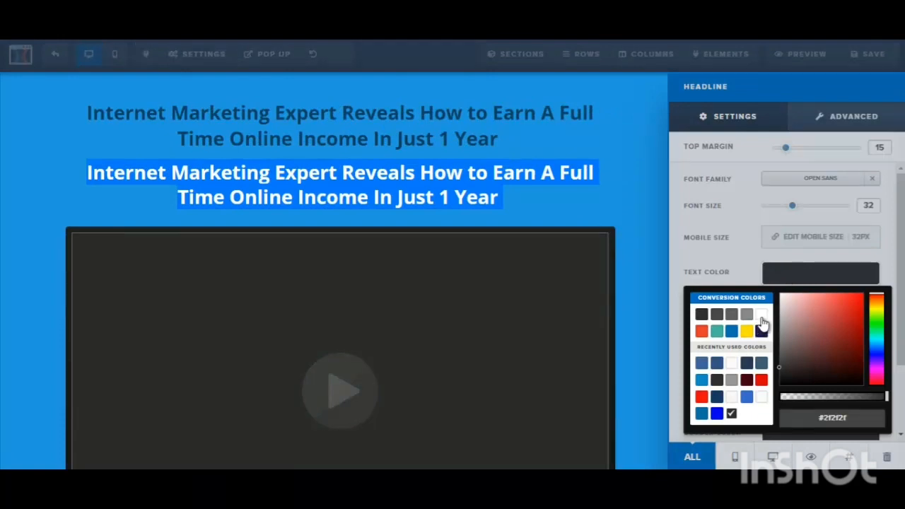
click(761, 315)
click(590, 197)
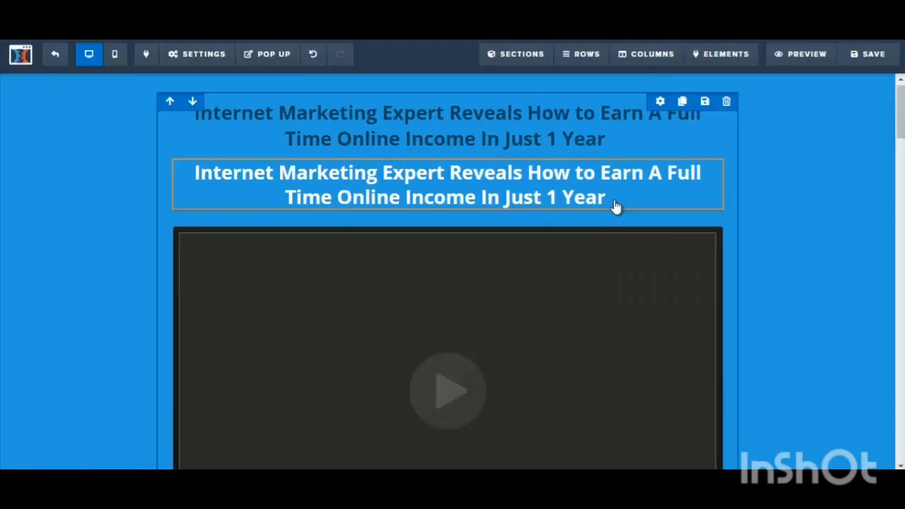
Step: Delete the original dark headline above the white headline
click(581, 199)
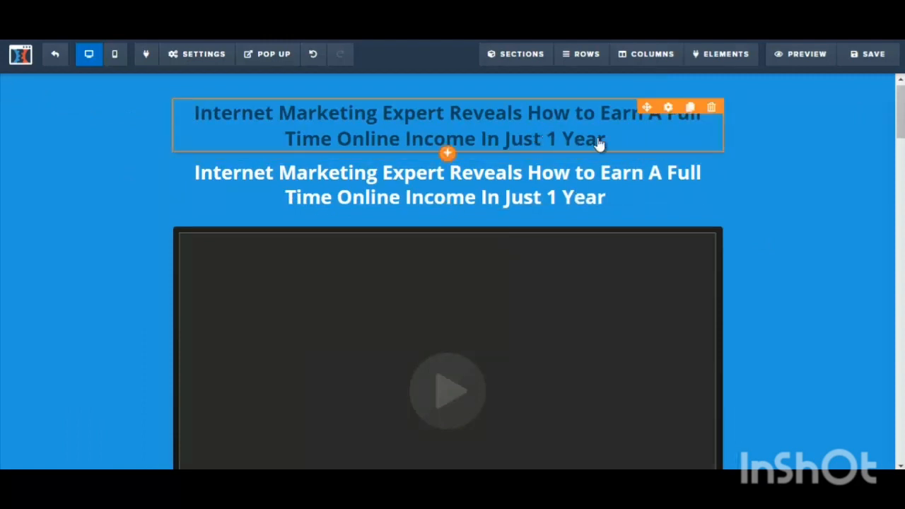
click(711, 108)
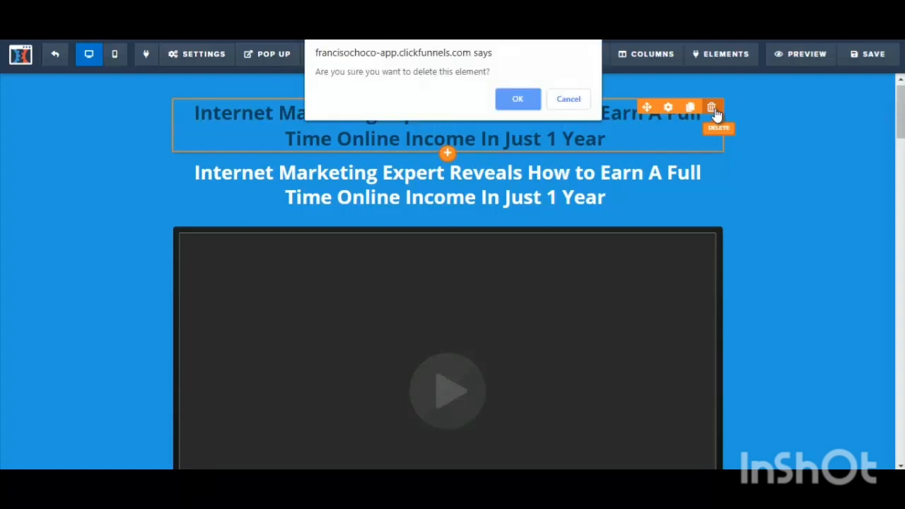
click(508, 104)
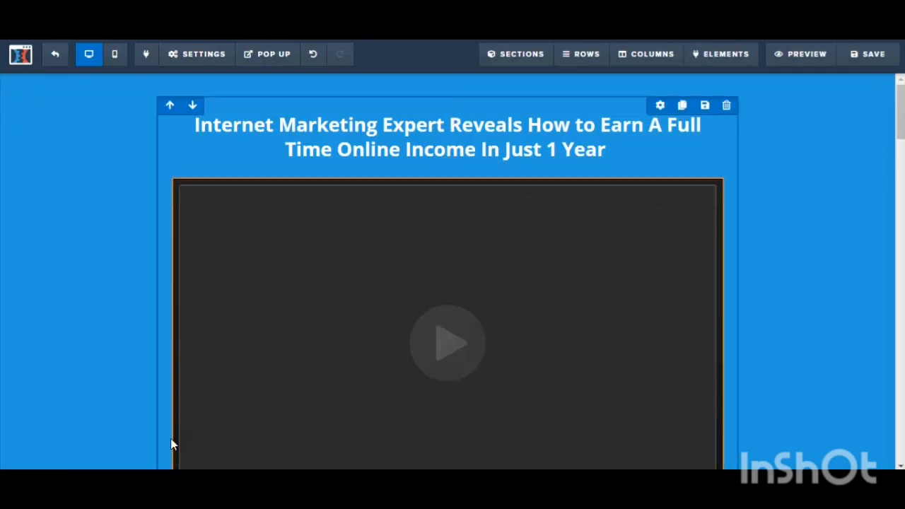
Step: Clone the white headline above the video and start editing the upper copy
mouse_move(425, 482)
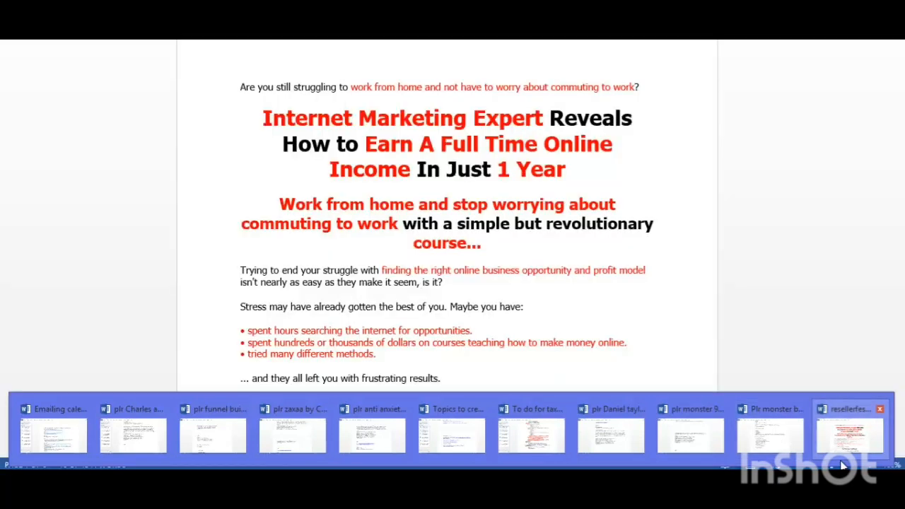
click(848, 436)
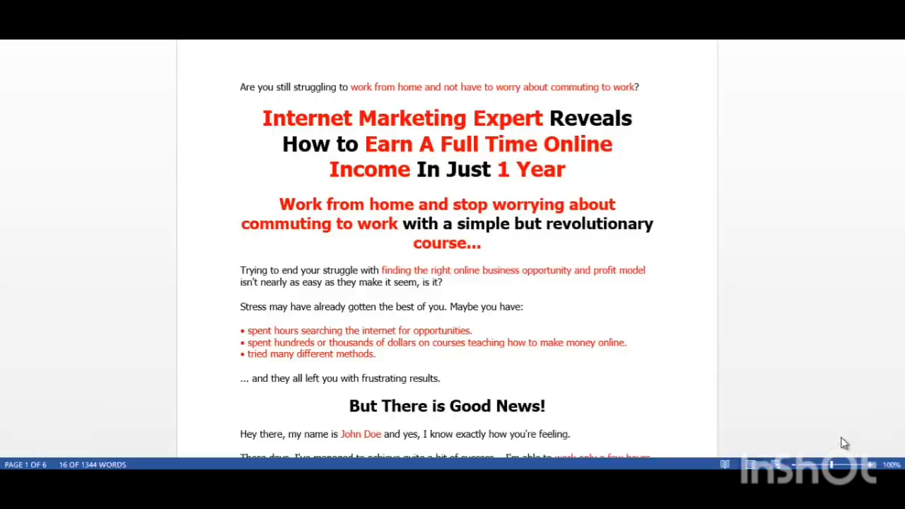
click(239, 87)
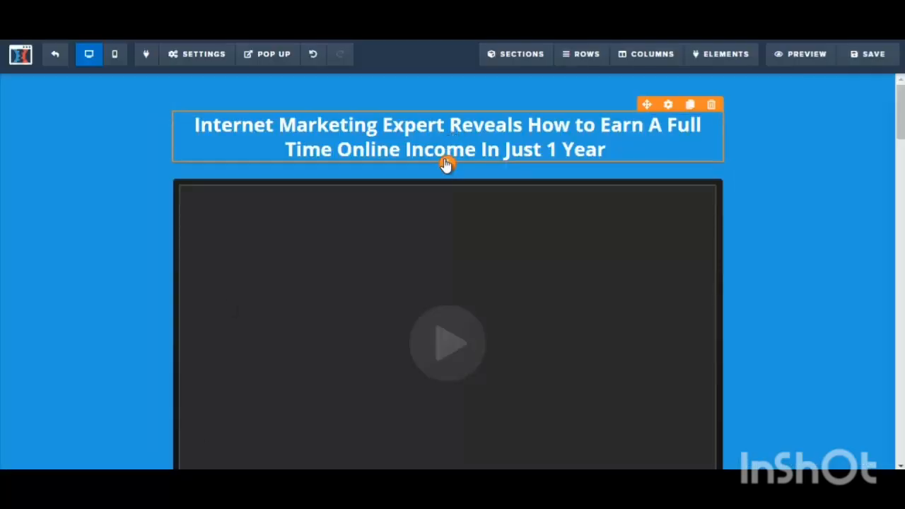
click(690, 104)
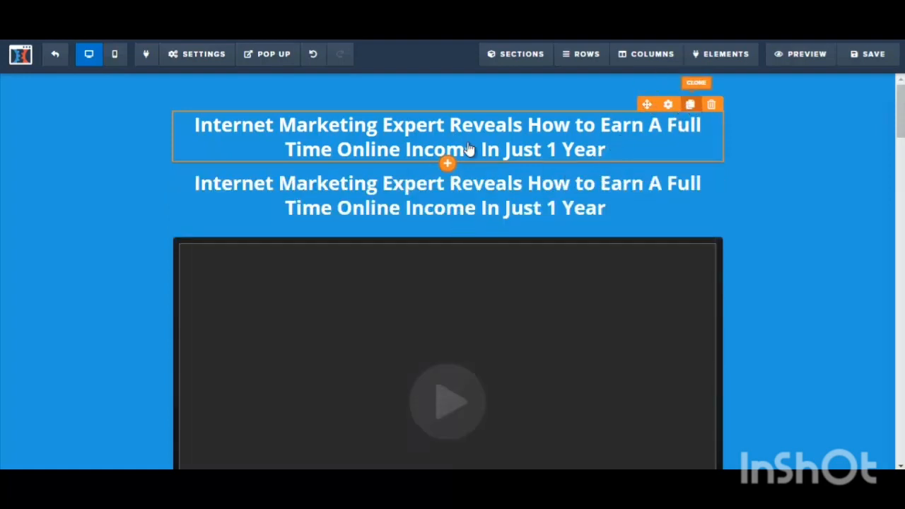
click(425, 145)
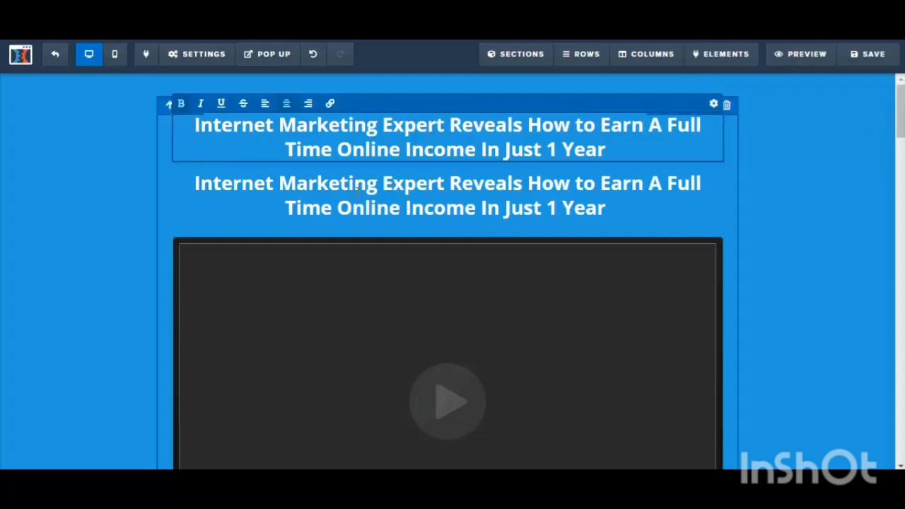
click(234, 140)
click(219, 131)
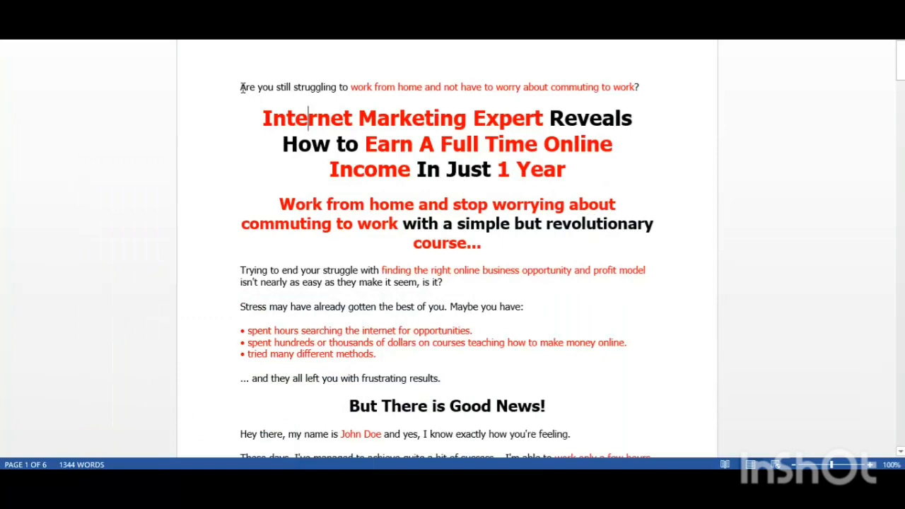
Step: Replace the upper headline with "Are you still struggling to work from home and not have to worry about commuting to work?" from the Word document
drag(241, 87, 641, 95)
key(ctrl+c)
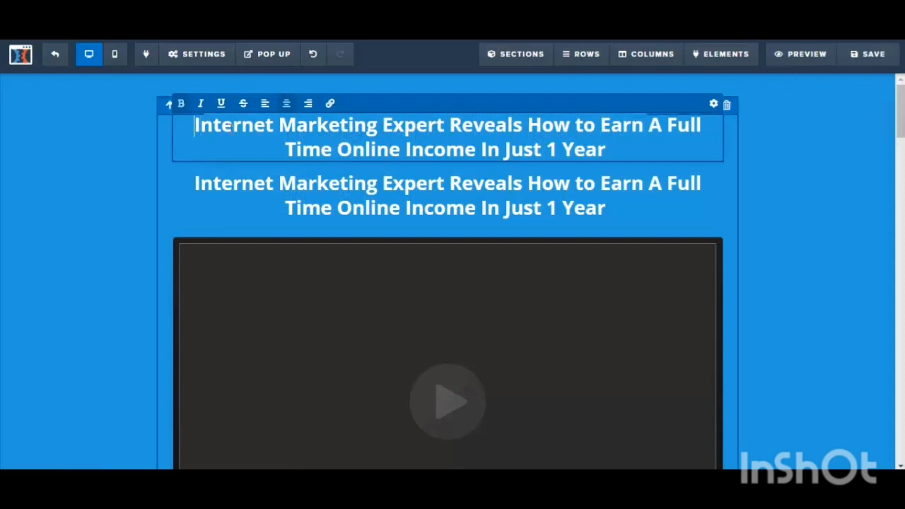
drag(195, 126, 608, 149)
key(ctrl+v)
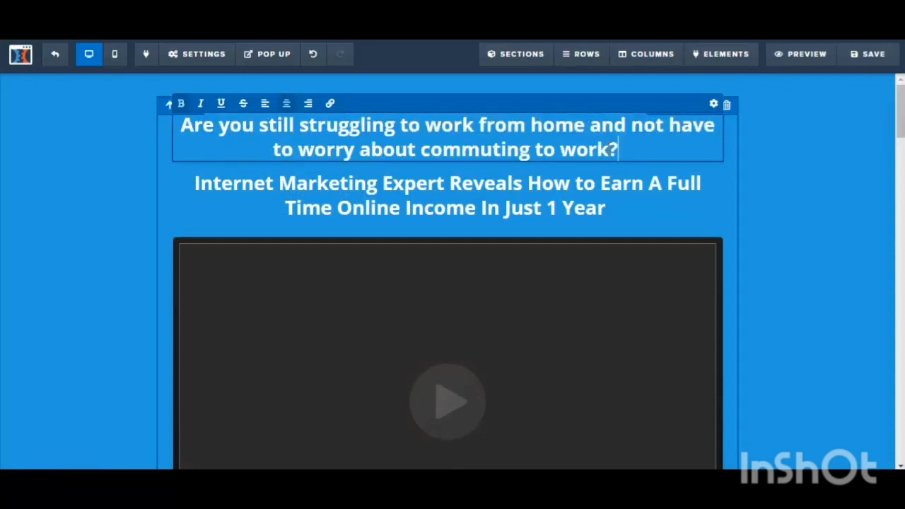
Step: Set the font size of the "Are you still struggling" headline to 24
drag(181, 126, 625, 149)
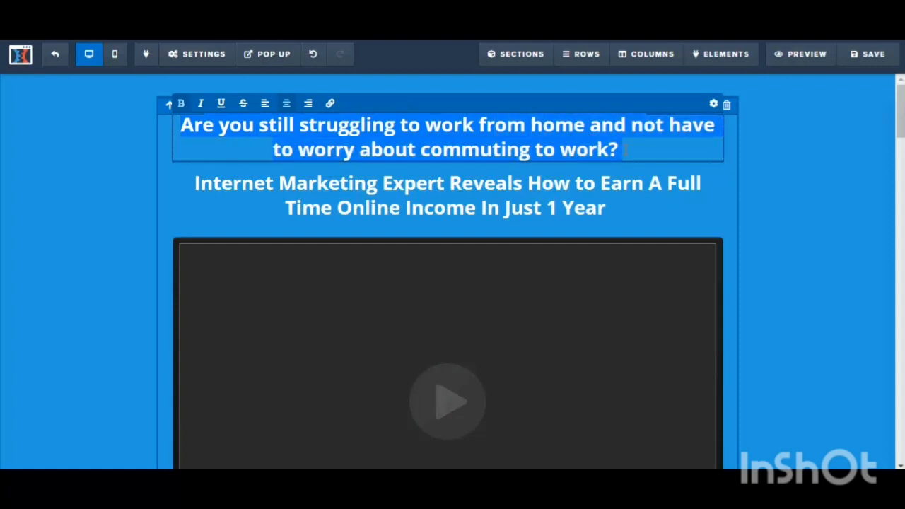
click(714, 104)
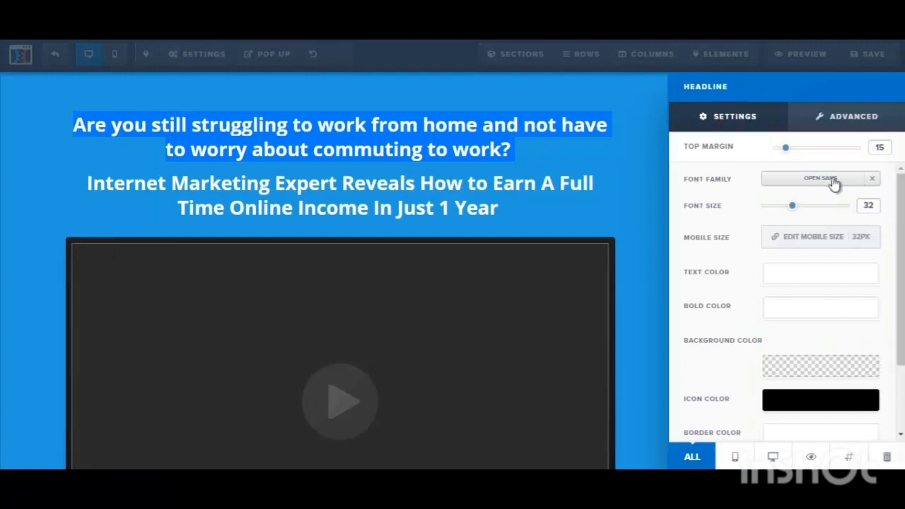
drag(792, 207, 782, 212)
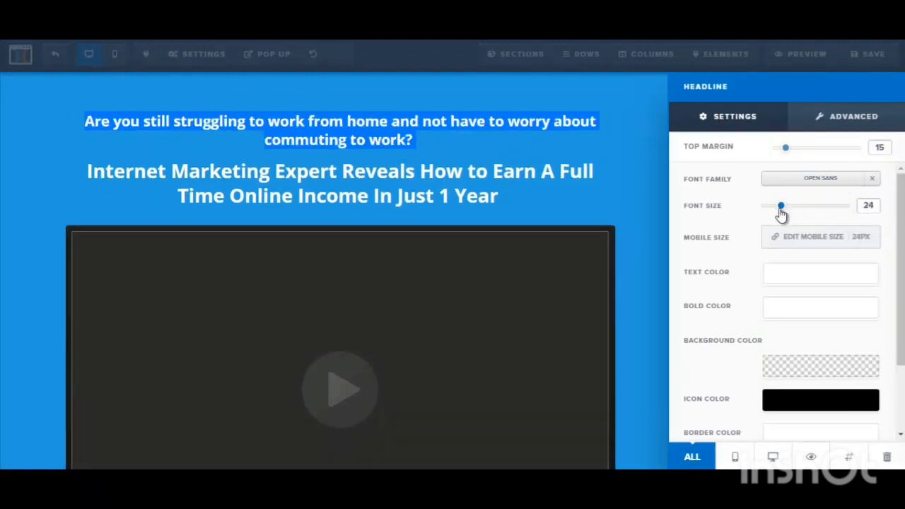
click(545, 194)
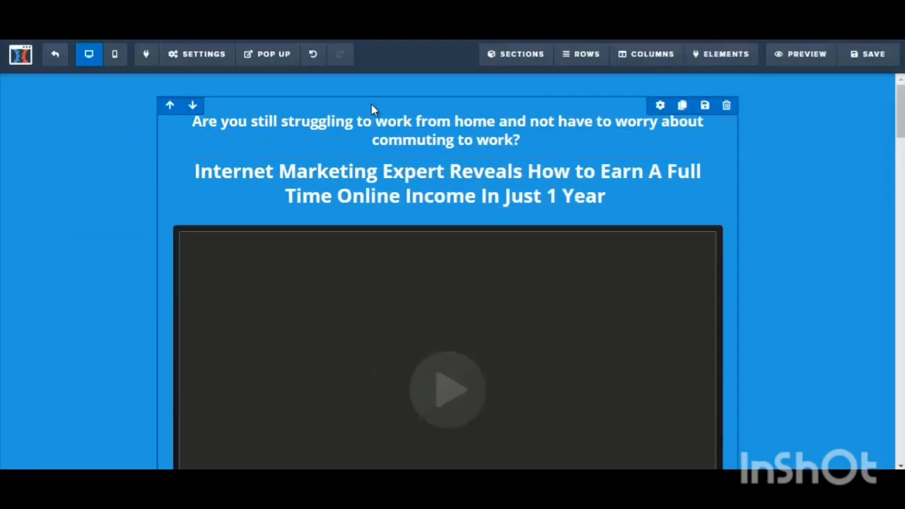
Step: Set the text color of the "Are you still struggling" headline to the near-black conversion color
click(364, 121)
drag(192, 122, 559, 135)
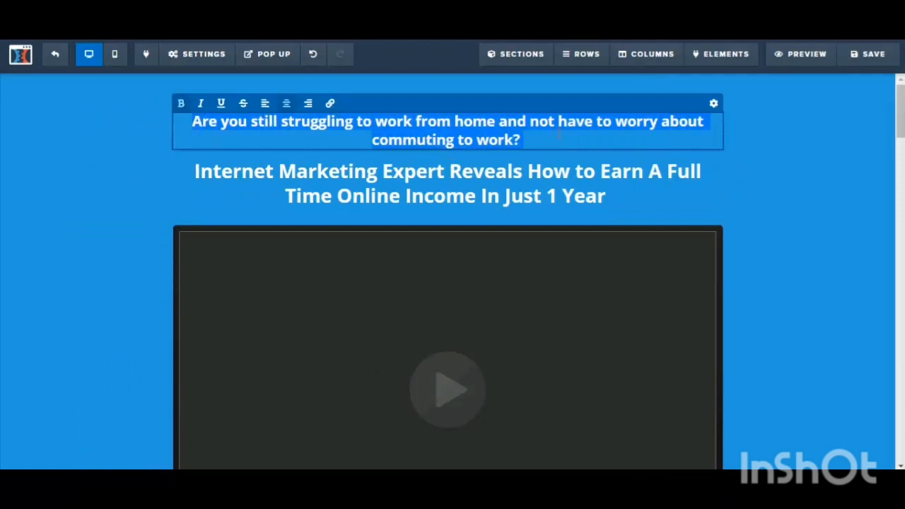
click(712, 106)
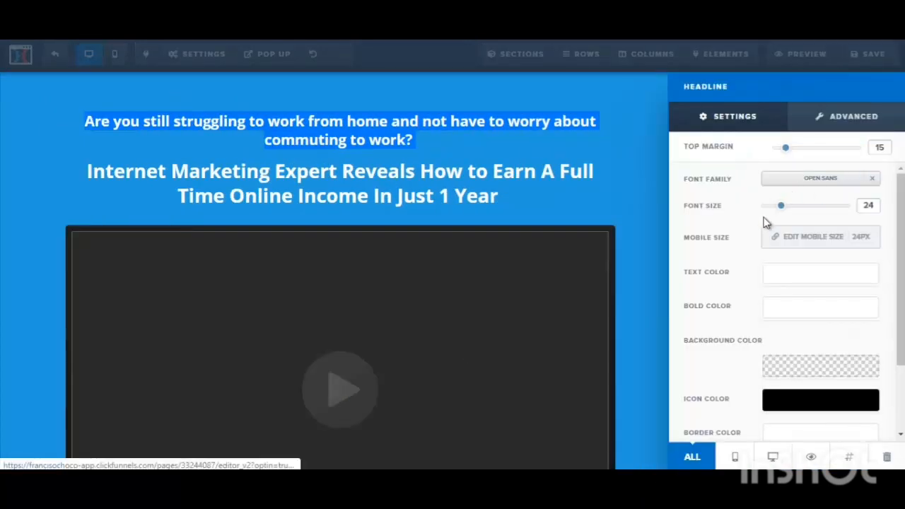
click(791, 279)
click(701, 314)
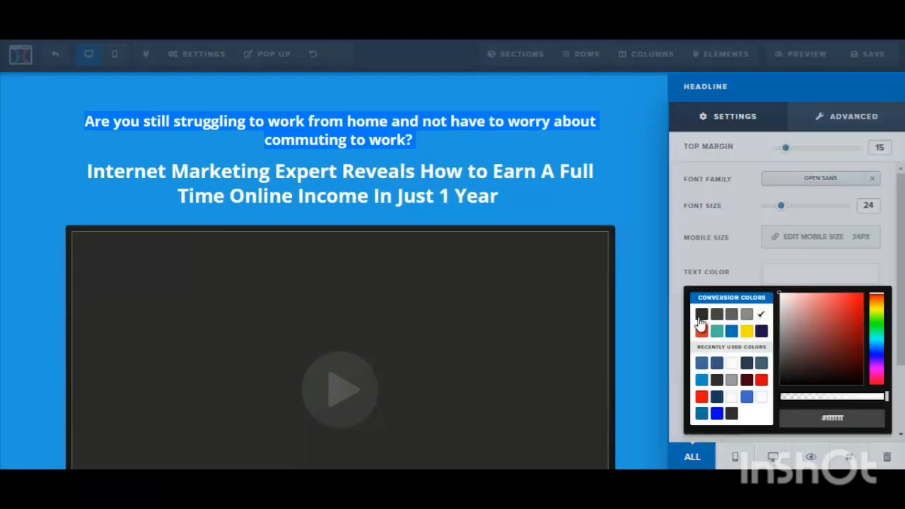
click(578, 154)
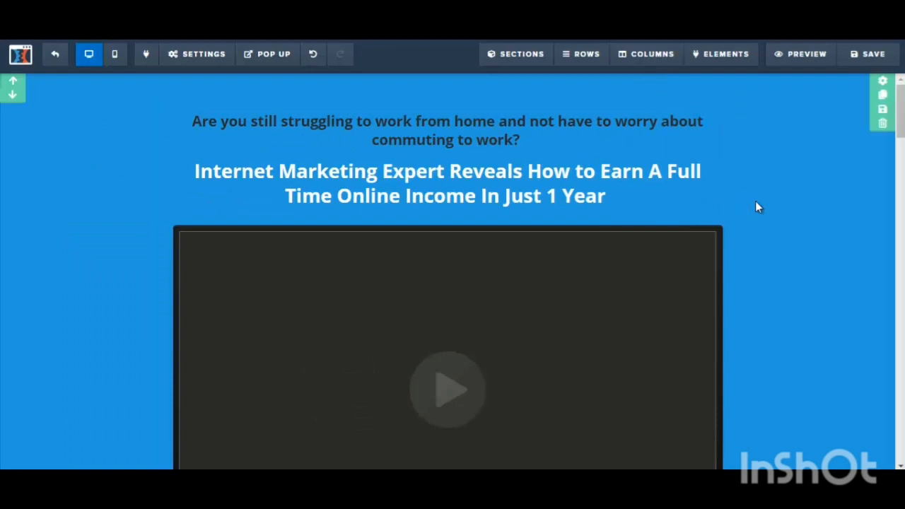
Step: Increase the font size of the "Internet Marketing Expert Reveals" headline to 52
click(464, 186)
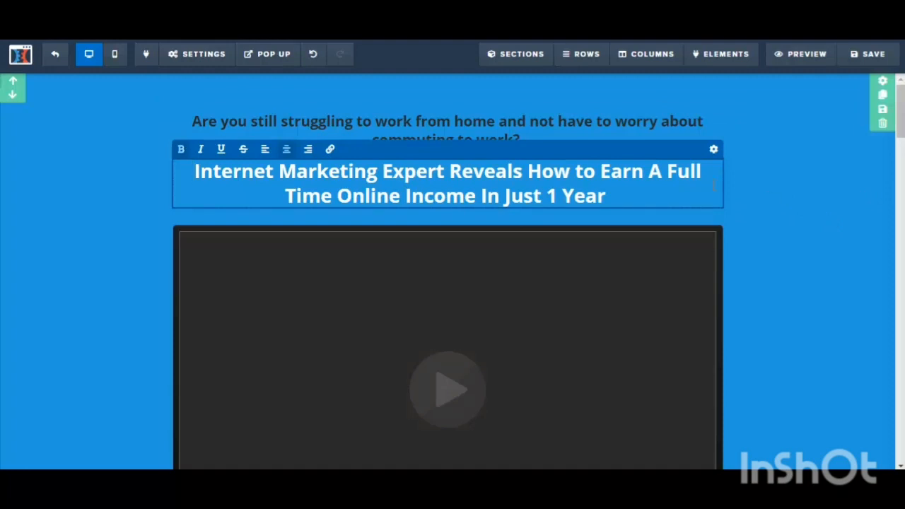
click(714, 151)
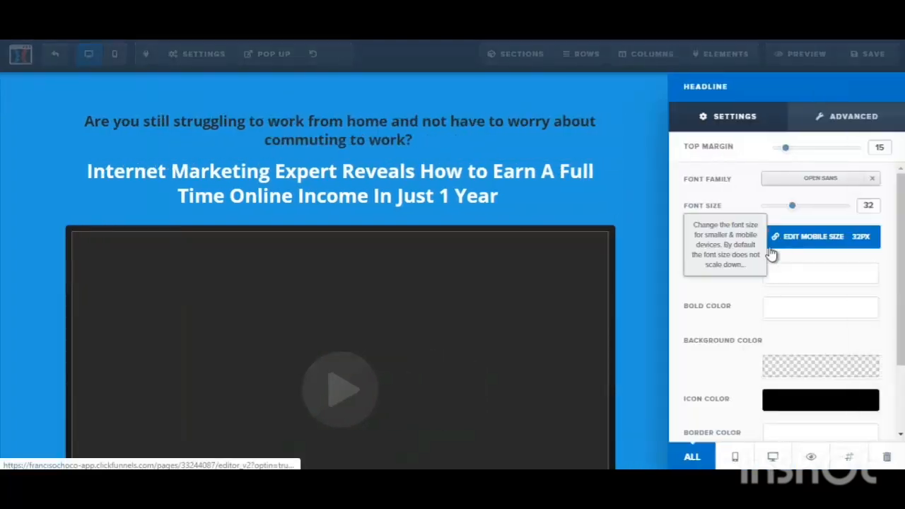
drag(792, 206, 820, 206)
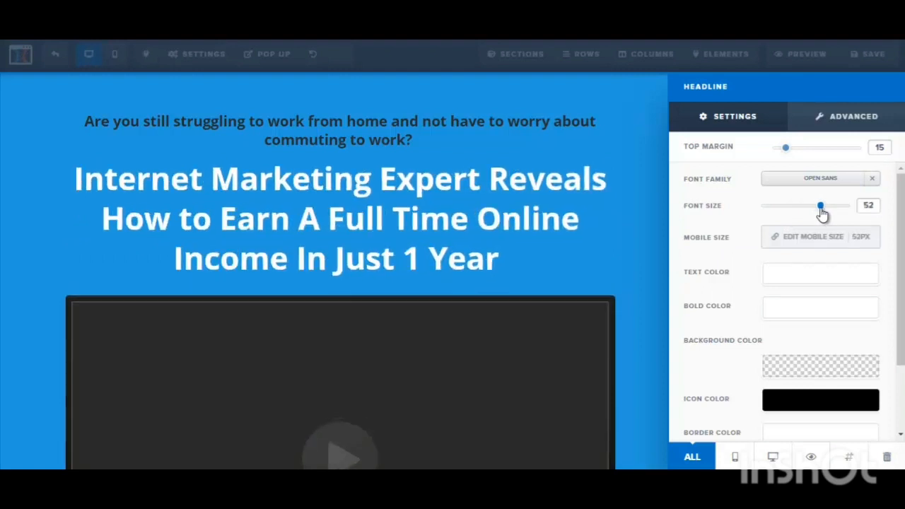
click(653, 248)
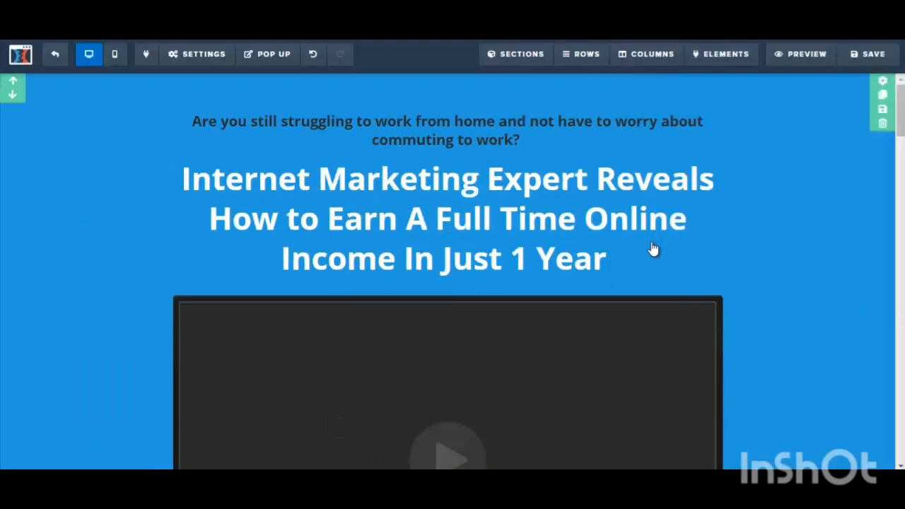
Step: Set the page's SEO title to "testing" and its description to "demo", and save the page
click(856, 57)
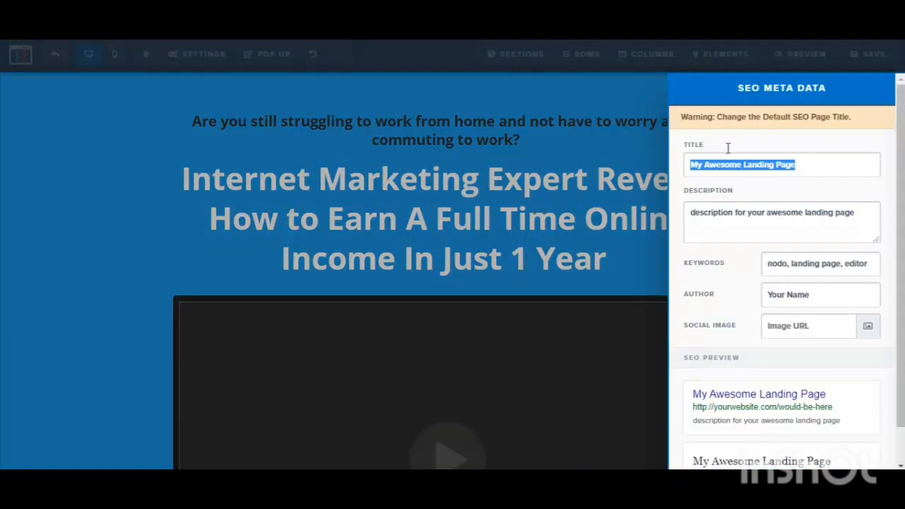
text(testing)
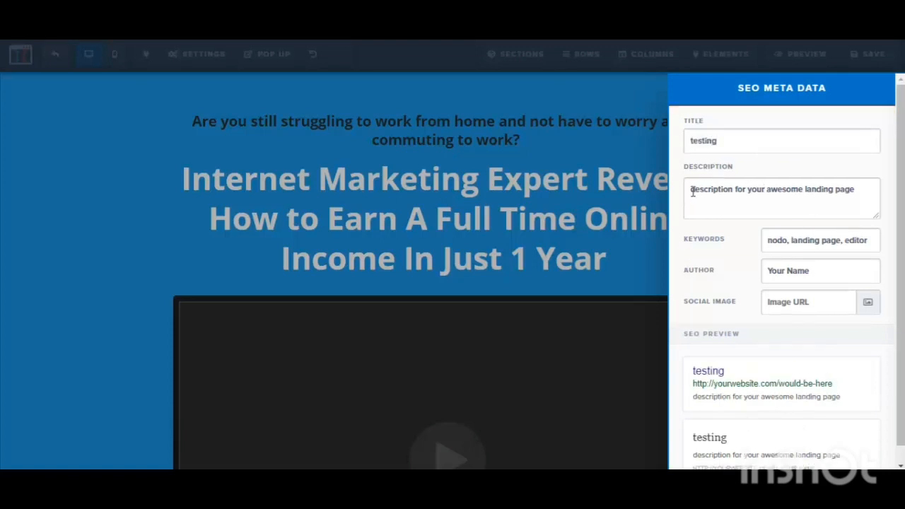
drag(691, 189, 862, 186)
text(demo)
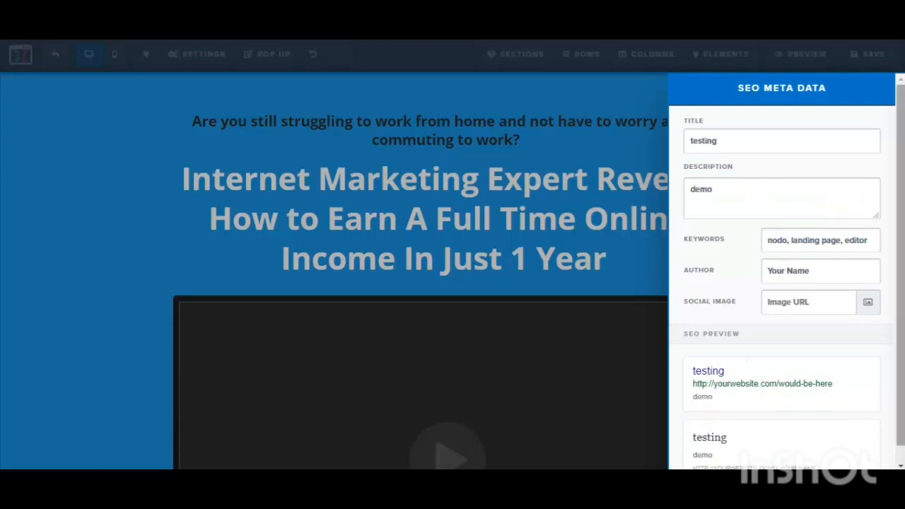
scroll(862, 374, down, 1)
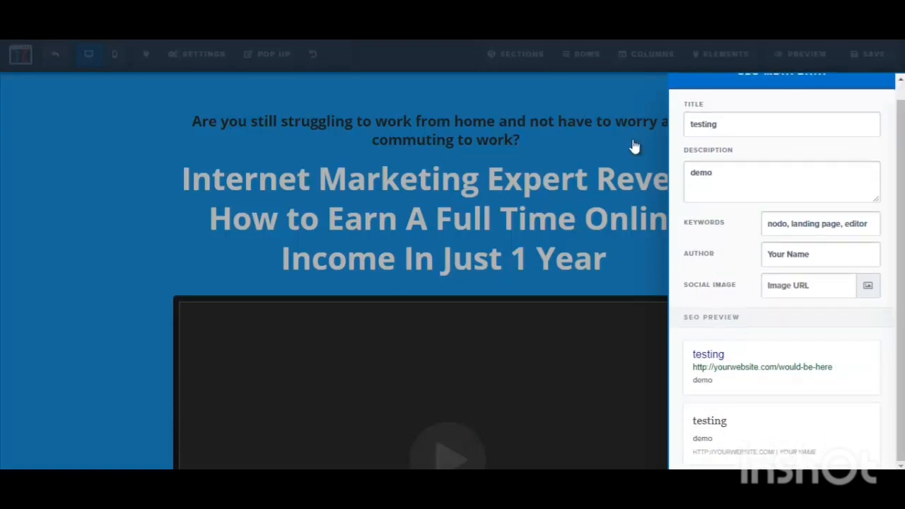
click(633, 151)
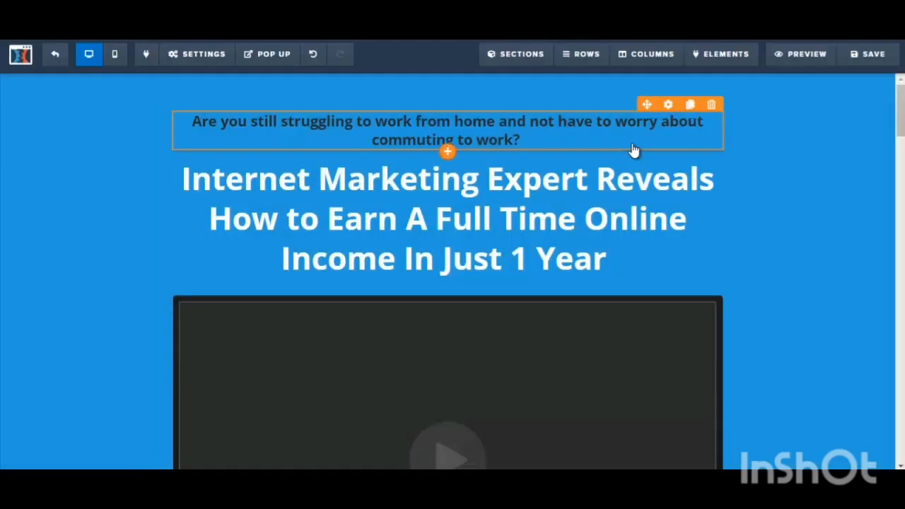
click(874, 58)
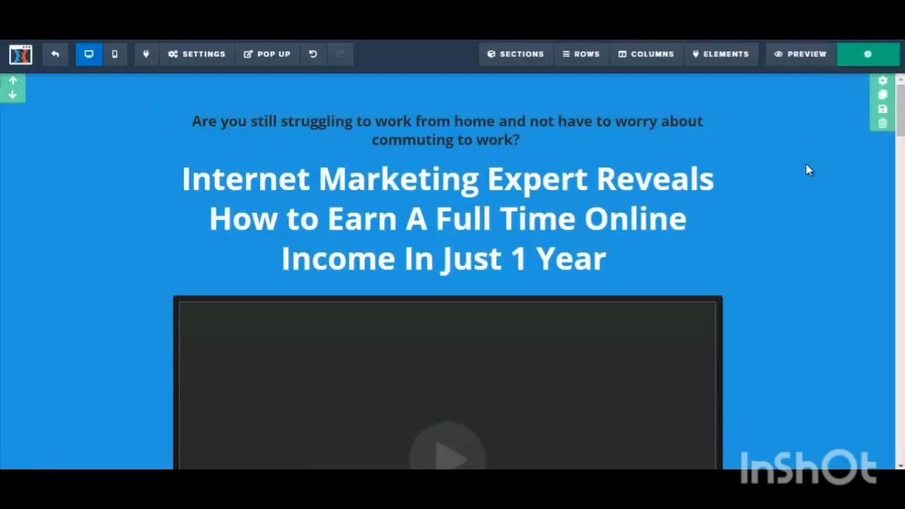
Step: Delete the video element below the main headline and save the page
scroll(809, 170, down, 2)
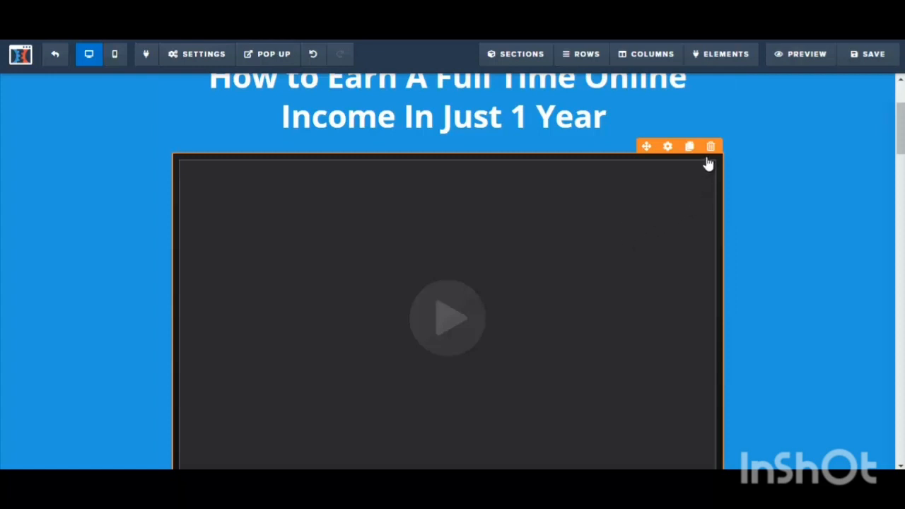
click(710, 146)
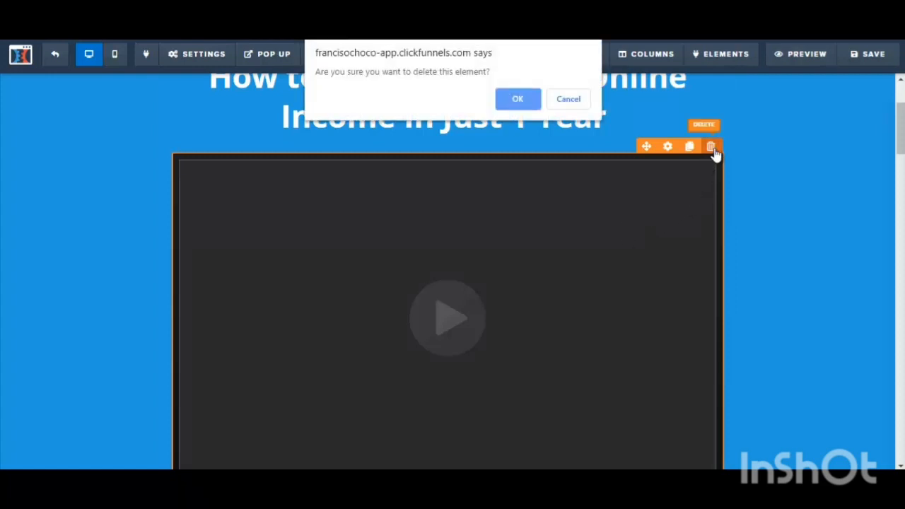
click(520, 105)
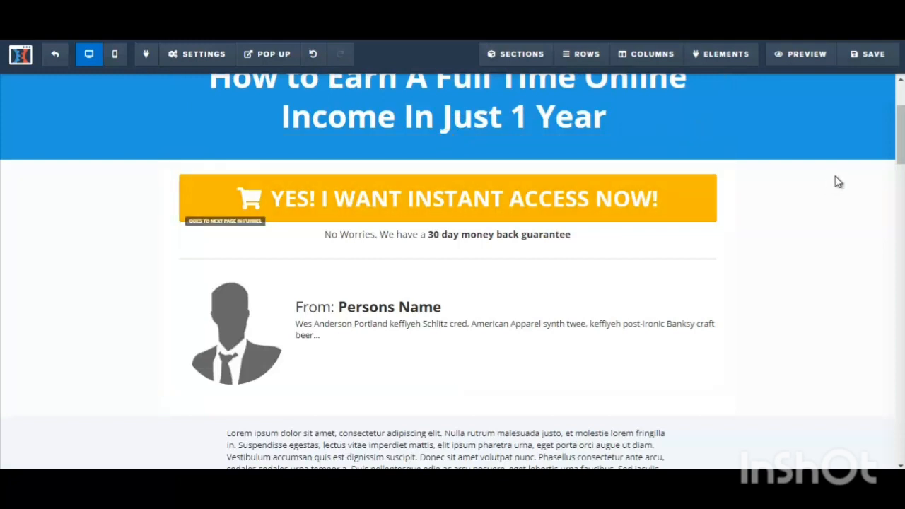
click(857, 56)
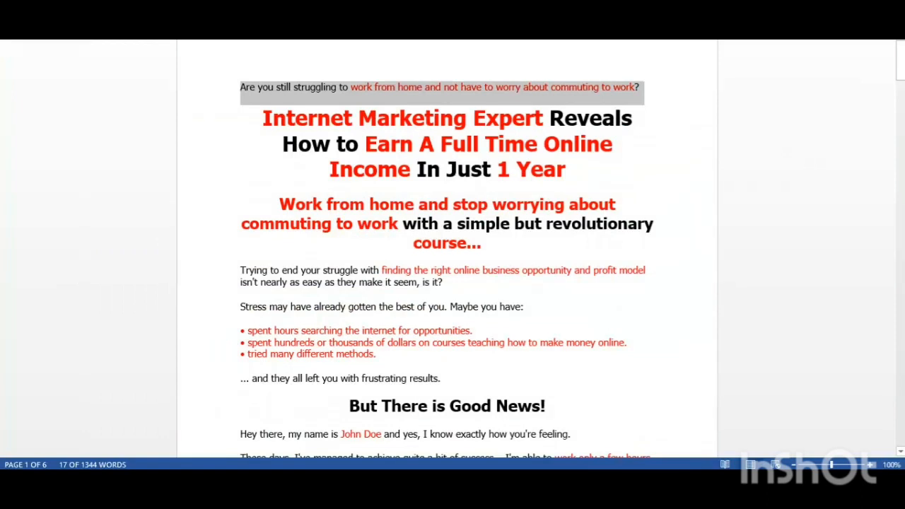
Step: Copy the subheadline "Work from home and stop worrying about commuting to work with a simple but revolutionary course..." from the Word document
scroll(381, 182, down, 1)
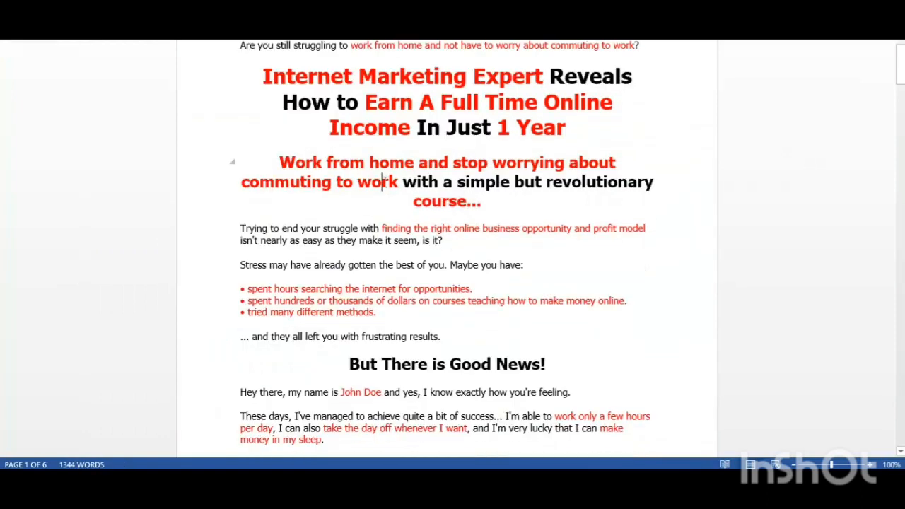
click(382, 182)
drag(277, 165, 485, 198)
key(ctrl+c)
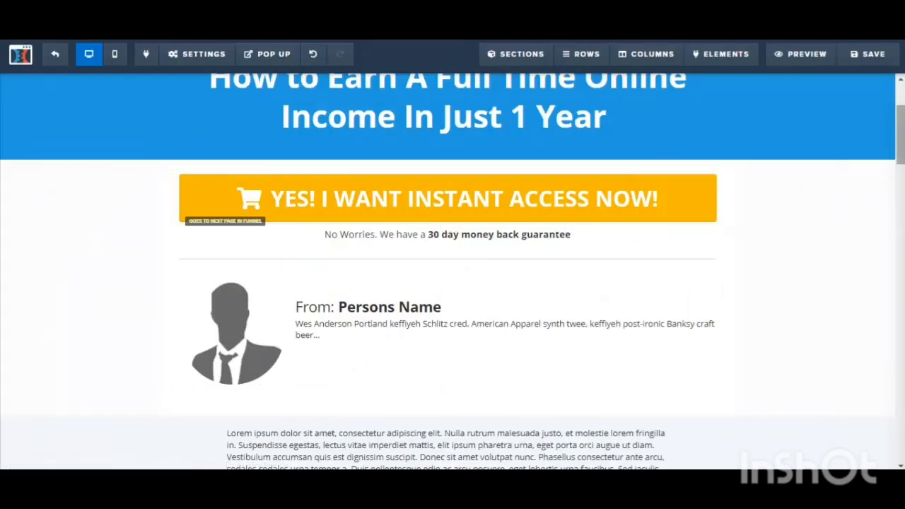
Step: Add a sub-headline below the main headline and replace its placeholder with the copied "Work from home and stop worrying about commuting..." text
scroll(583, 228, up, 2)
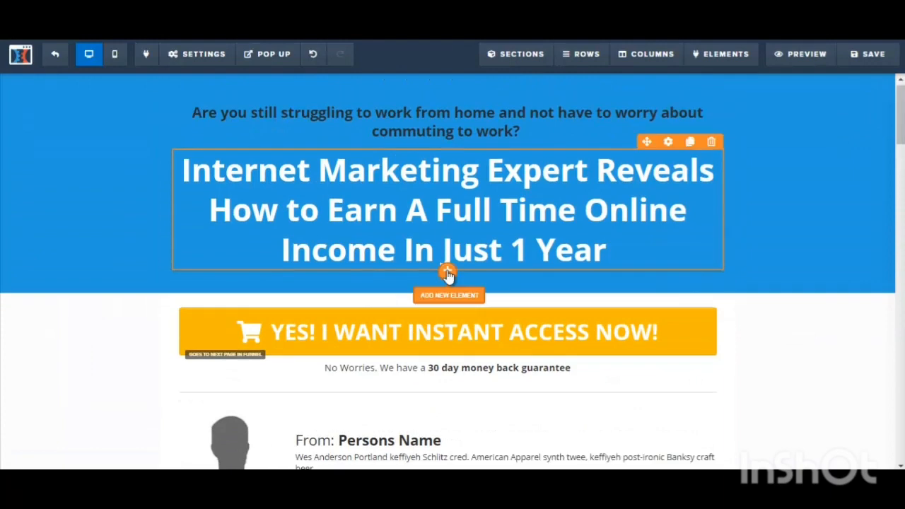
click(447, 273)
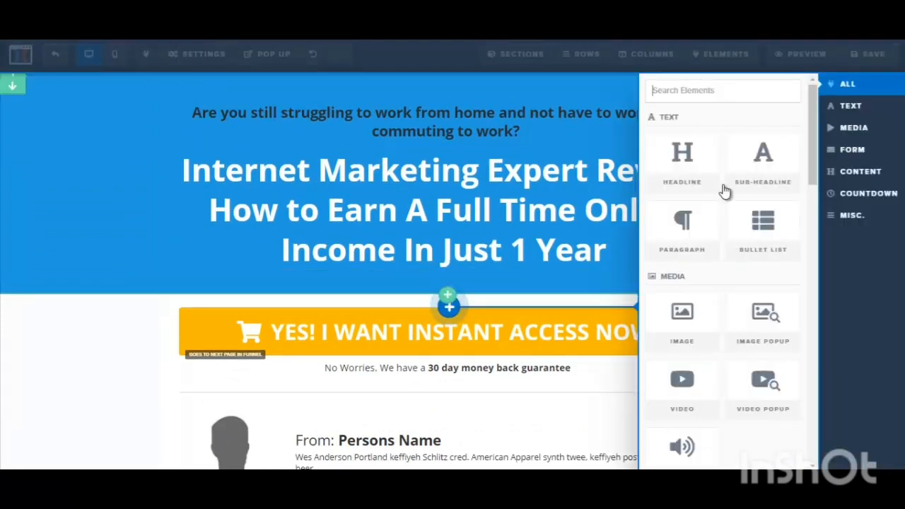
click(772, 175)
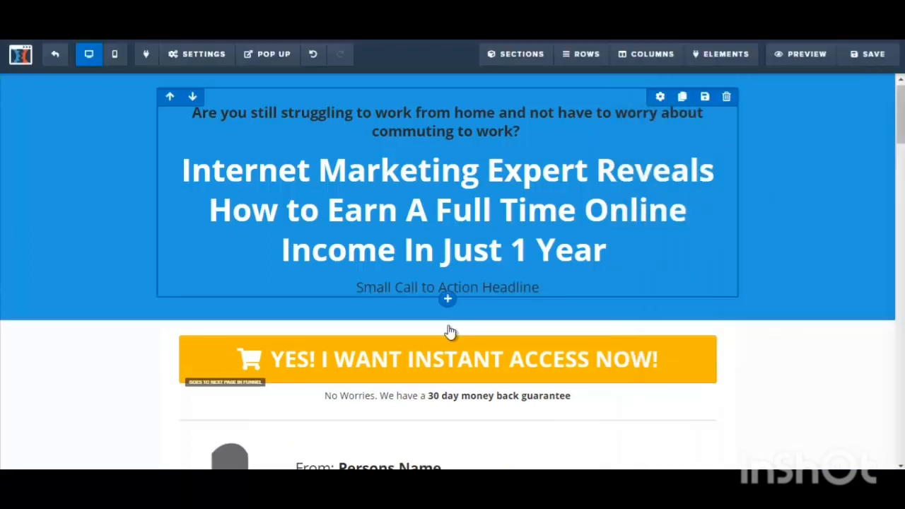
click(372, 287)
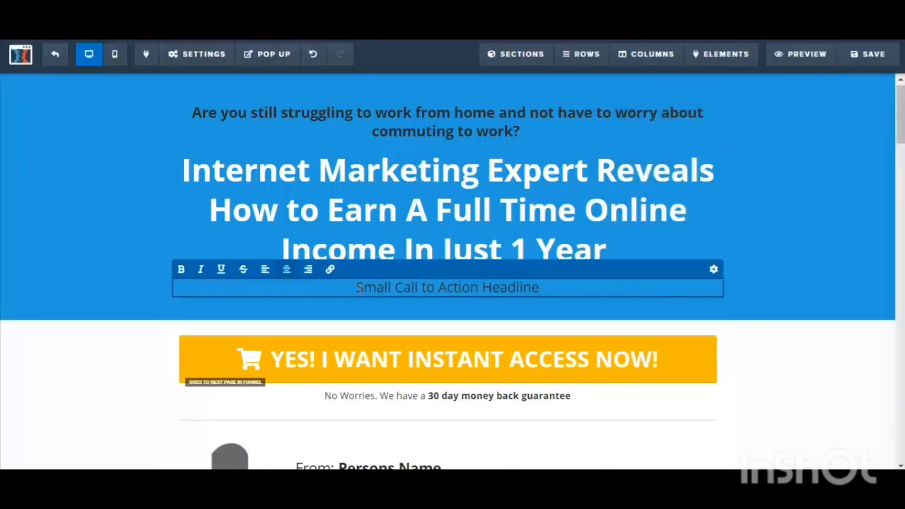
drag(357, 288, 546, 283)
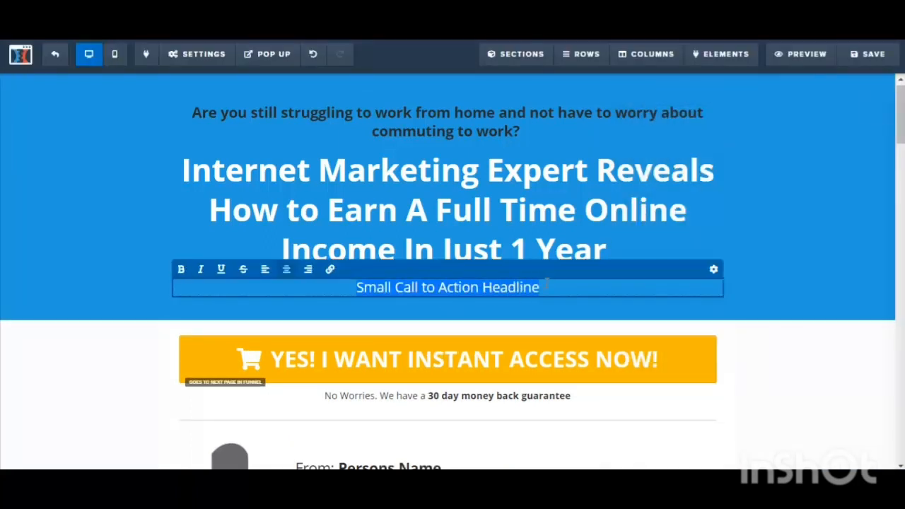
key(ctrl+v)
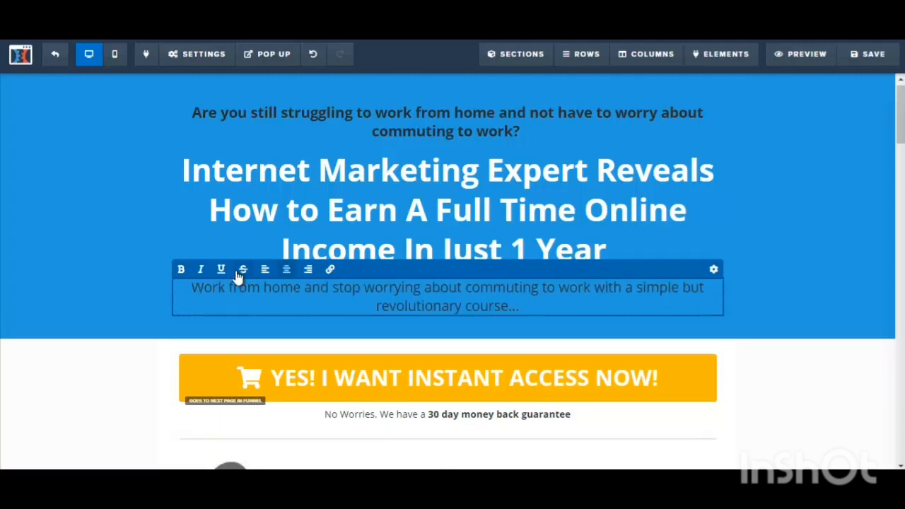
Step: Make the entire "Work from home and stop worrying" sub-headline bold
drag(190, 287, 540, 308)
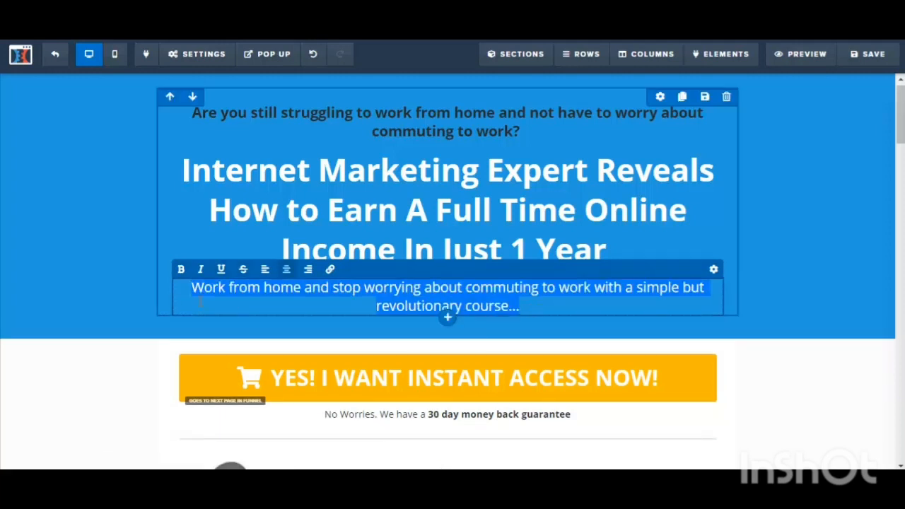
click(181, 269)
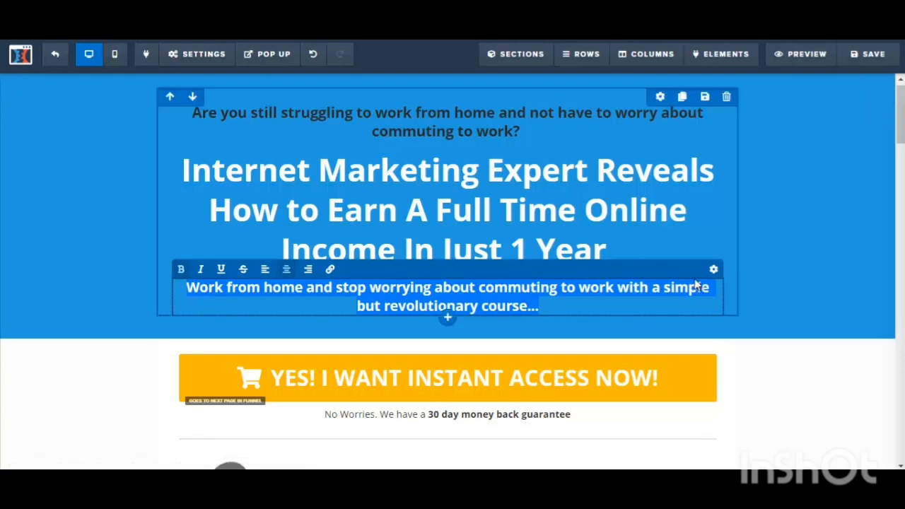
click(785, 271)
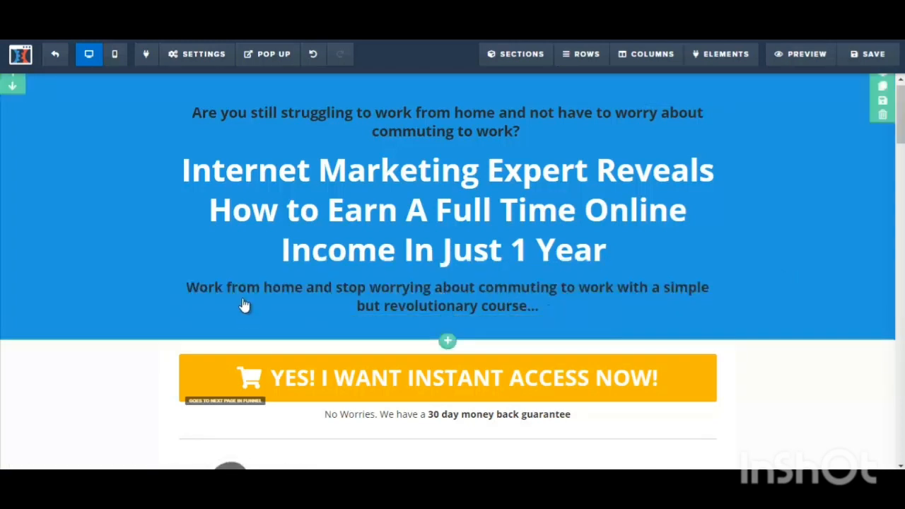
Step: Set the "Work from home" sub-headline's text color to the orange-red conversion color and save the page
drag(243, 305, 575, 305)
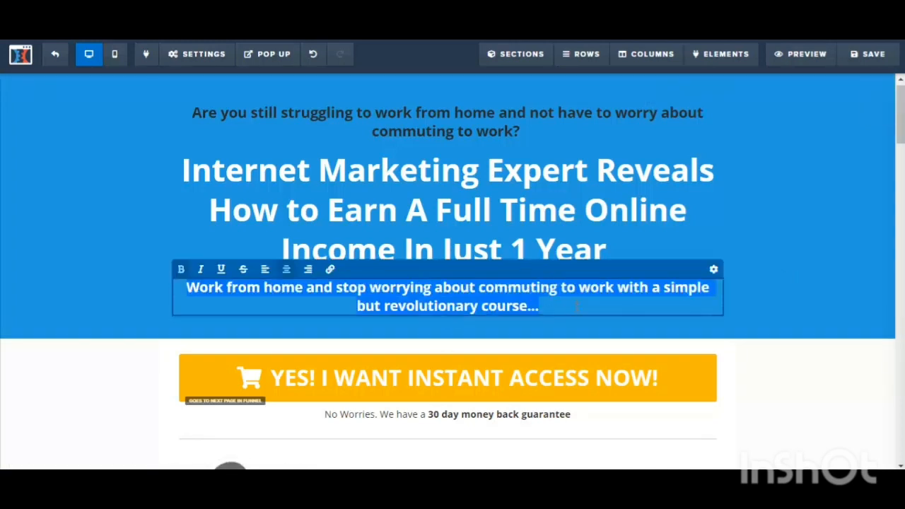
click(714, 270)
click(792, 273)
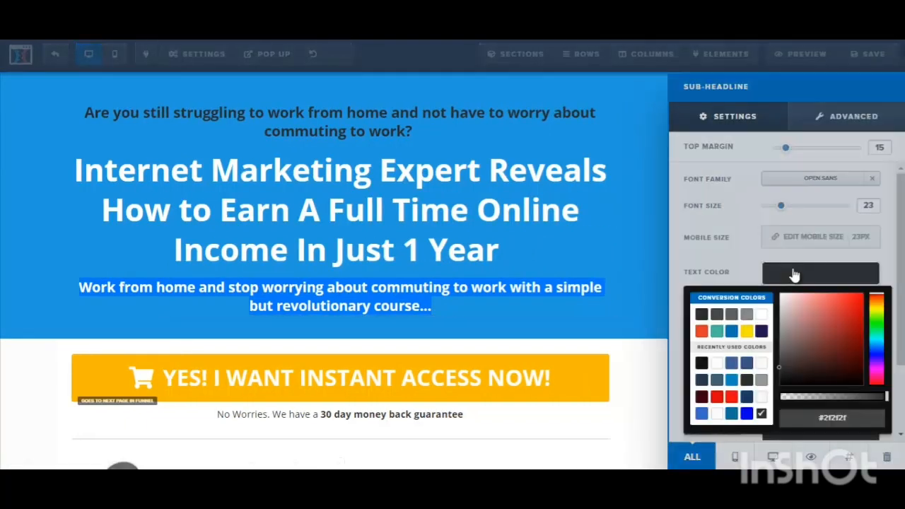
click(701, 330)
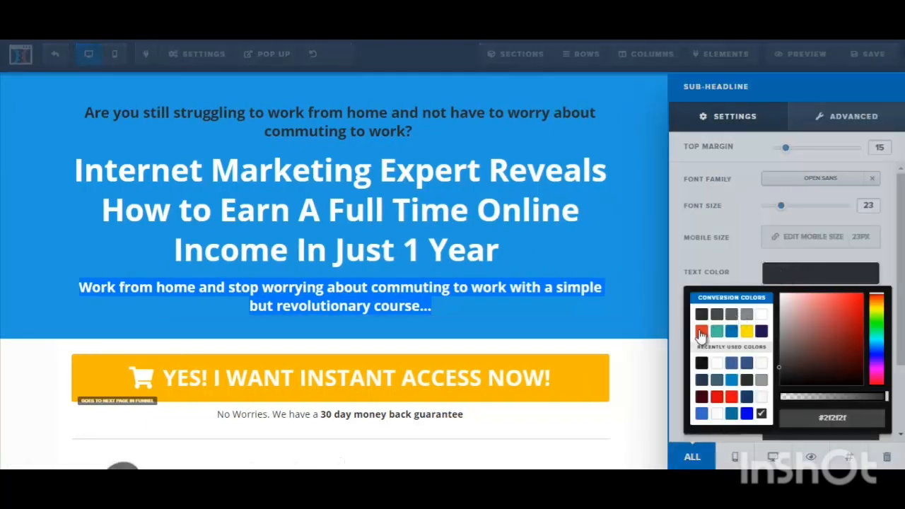
click(619, 313)
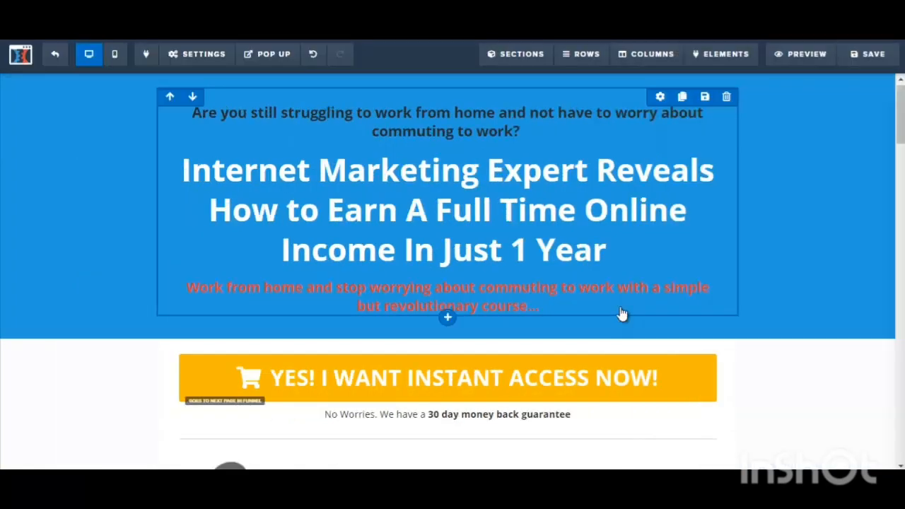
click(870, 58)
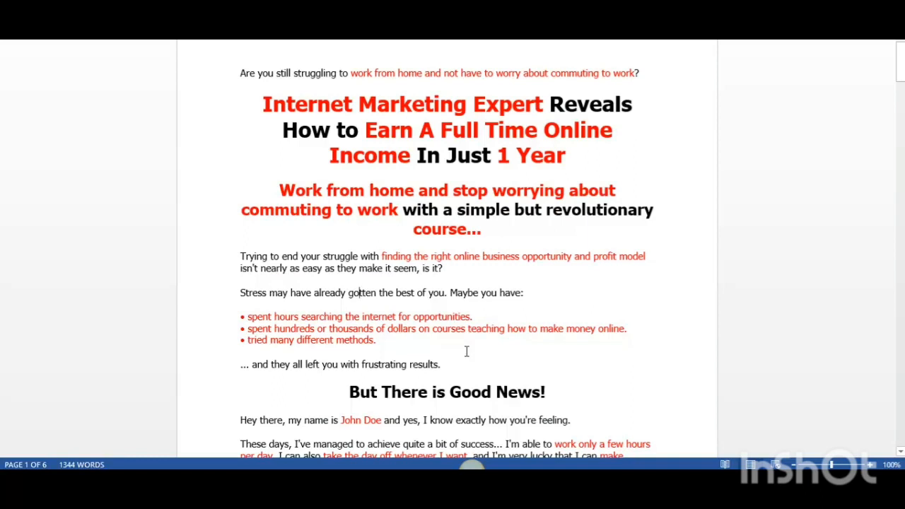
Step: Select the Word document's intro copy from "Trying to end your struggle" through "... and they all left you with frustrating results."
drag(239, 255, 477, 369)
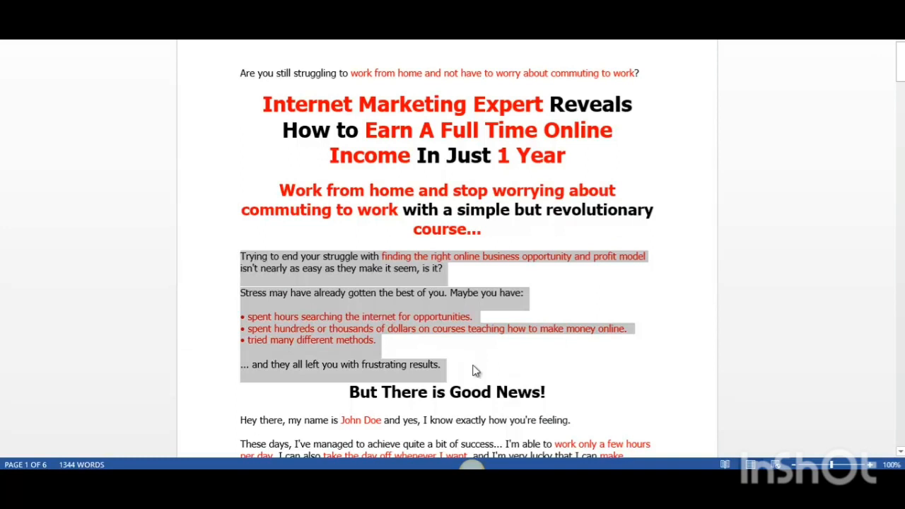
click(289, 279)
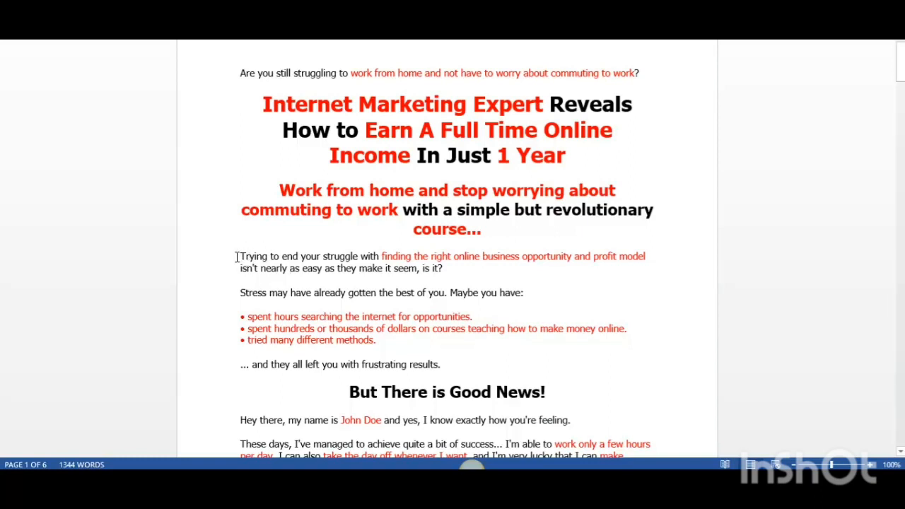
drag(236, 258, 490, 260)
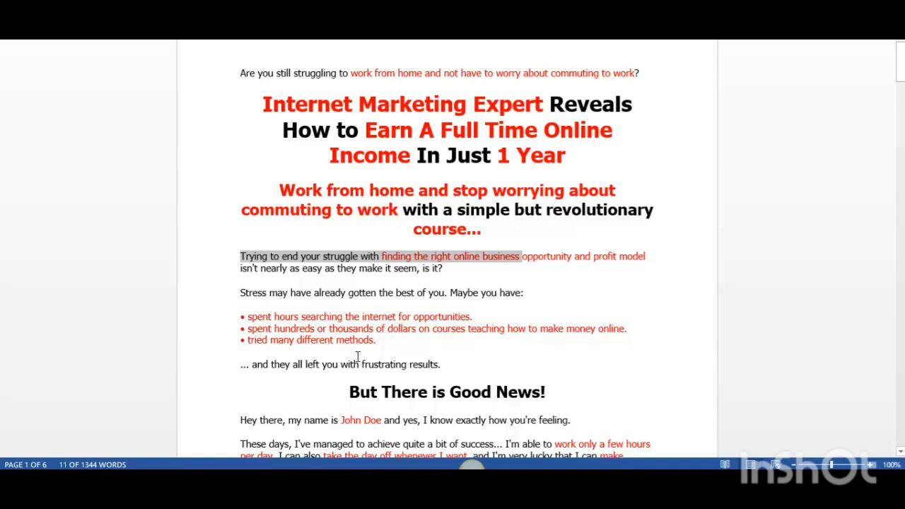
click(443, 362)
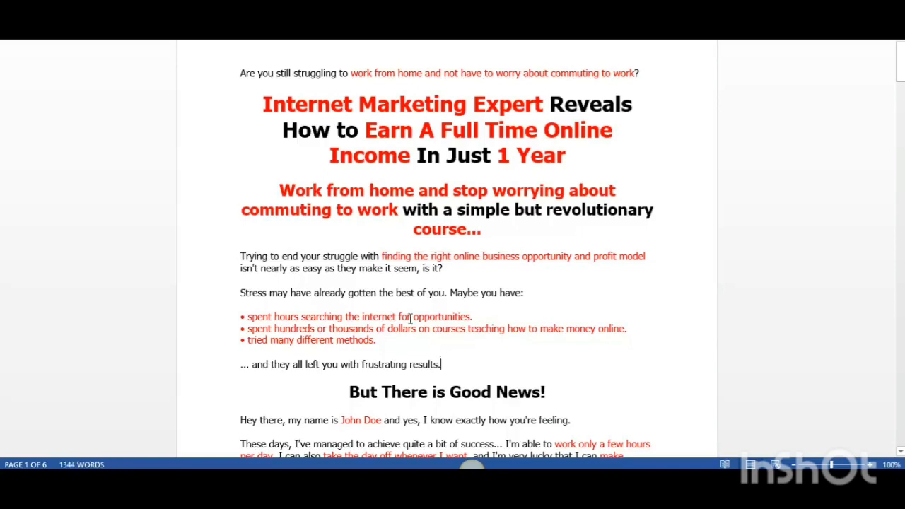
drag(332, 275, 455, 368)
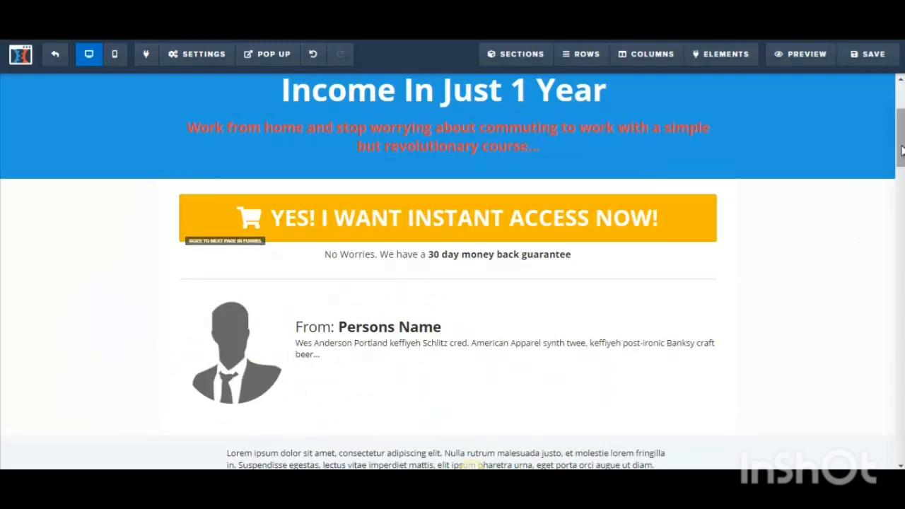
Step: In the page editor, add a full-width section below the blue headline section and insert a one-column row in it
scroll(900, 106, up, 3)
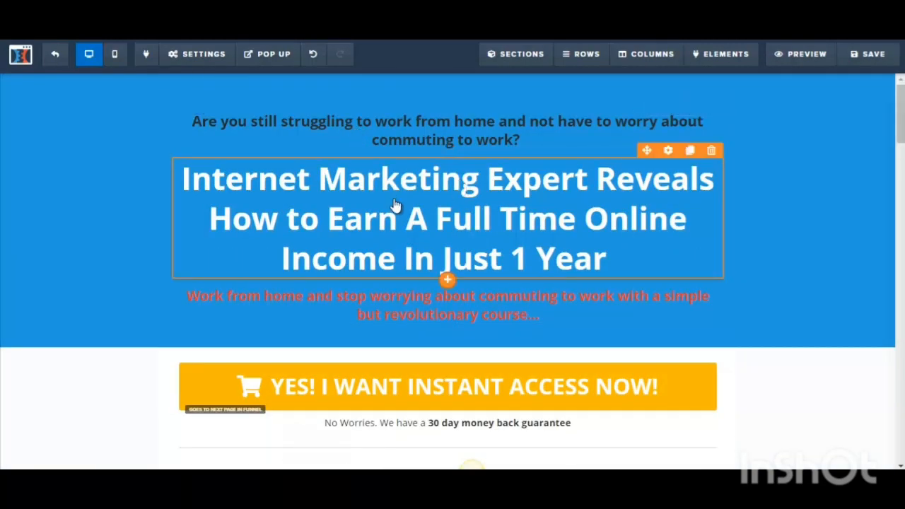
scroll(417, 332, down, 1)
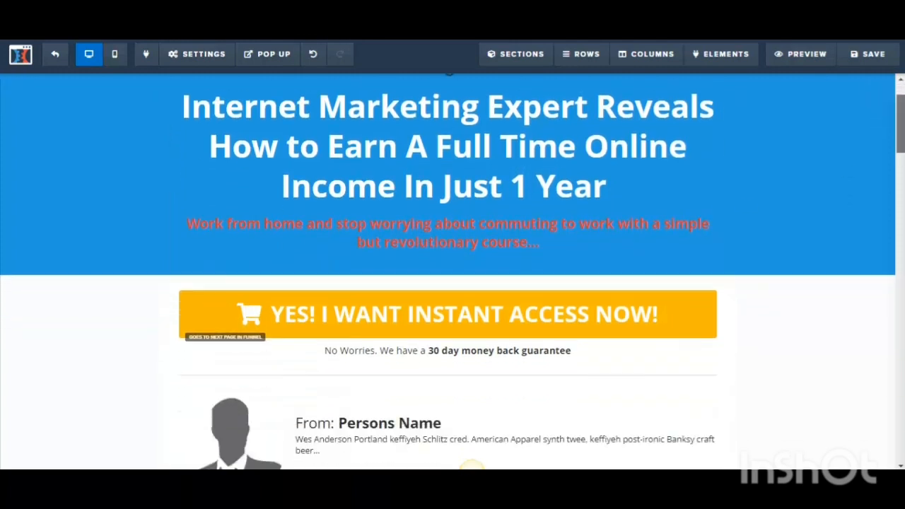
scroll(452, 283, down, 1)
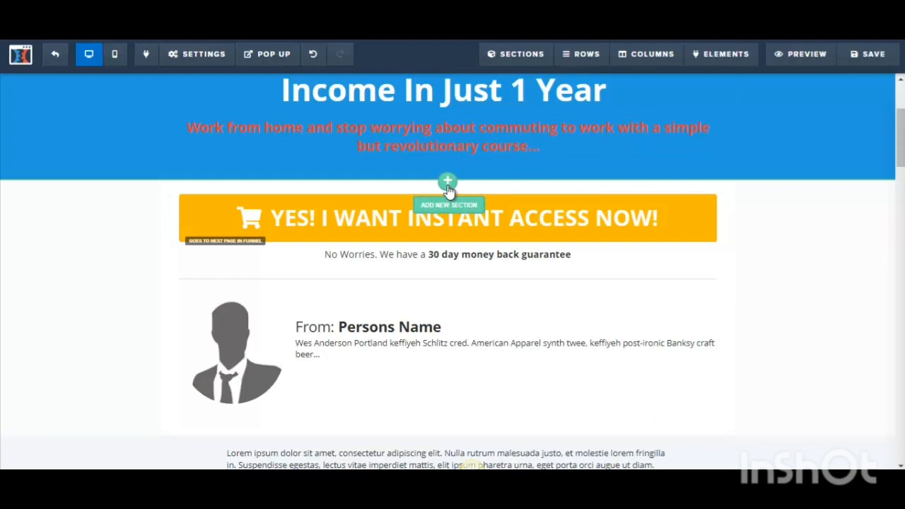
click(448, 185)
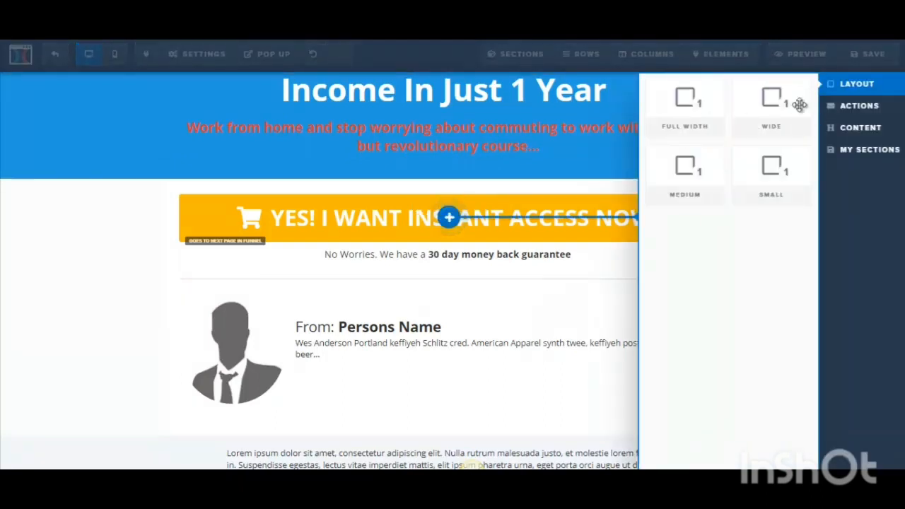
click(696, 112)
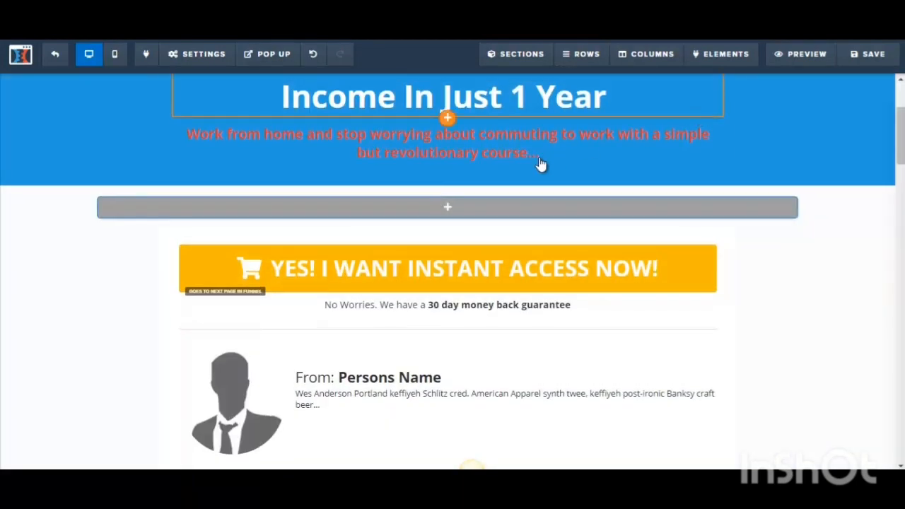
mouse_move(448, 210)
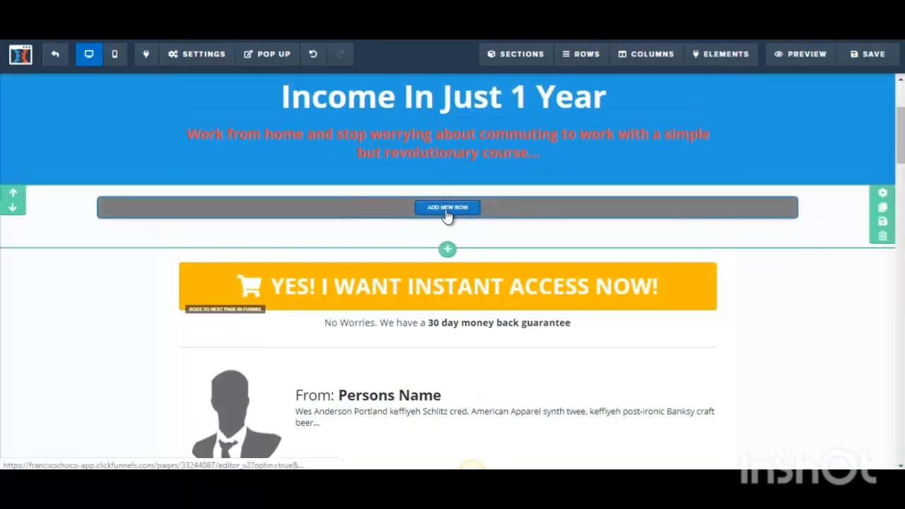
click(447, 207)
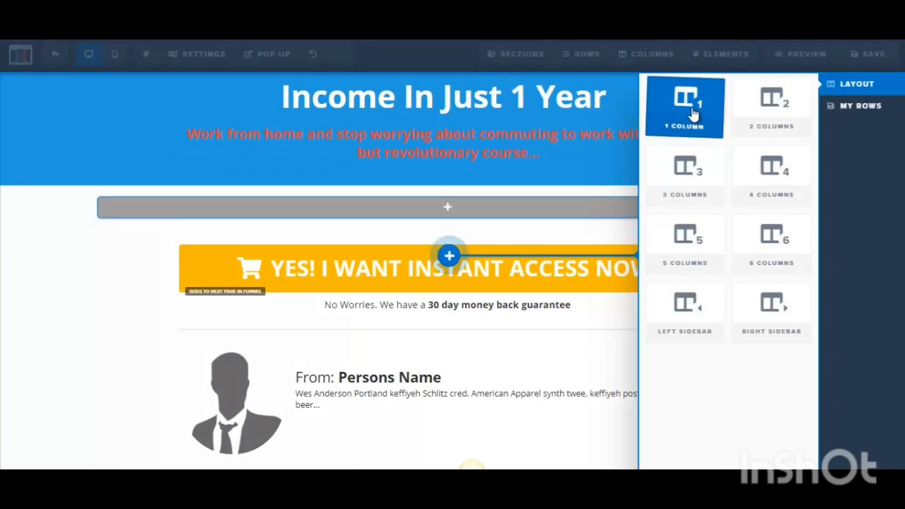
click(693, 113)
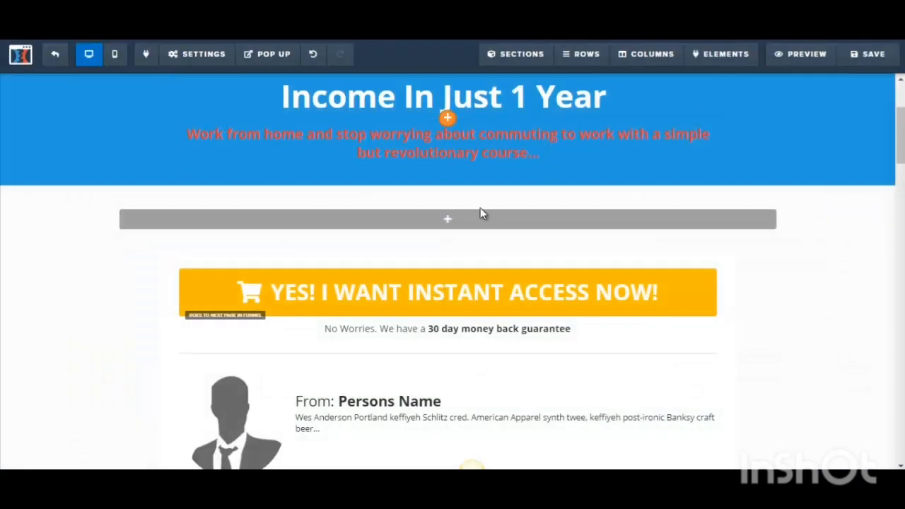
Step: Add a paragraph element to the empty one-column row above the "Yes! I Want Instant Access Now!" button
mouse_move(456, 231)
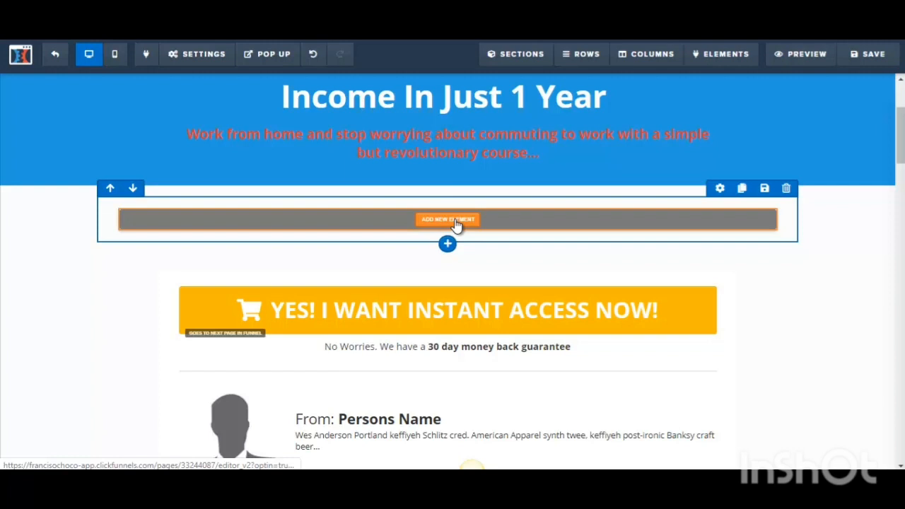
click(456, 220)
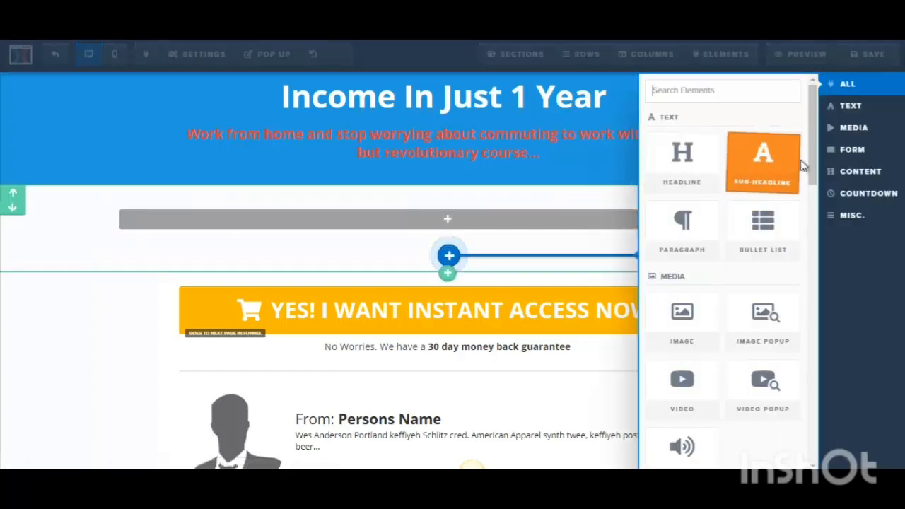
scroll(699, 212, down, 1)
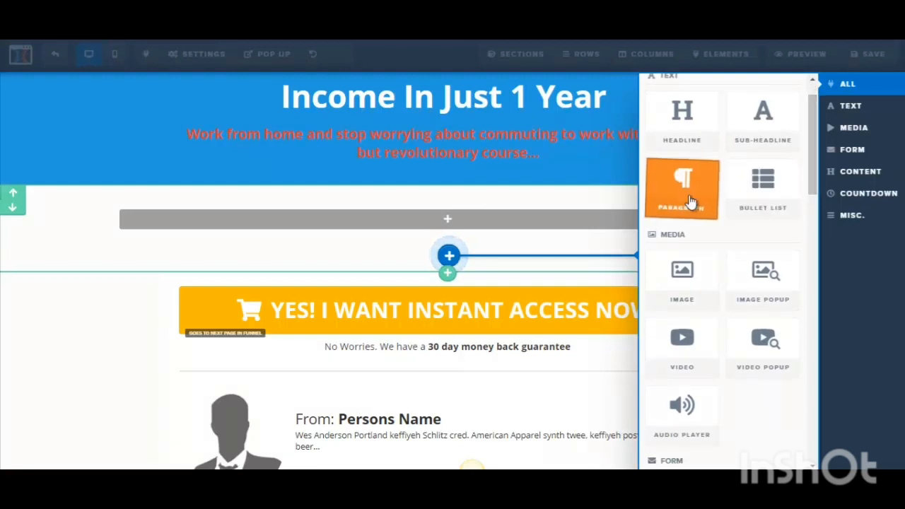
drag(814, 185, 809, 160)
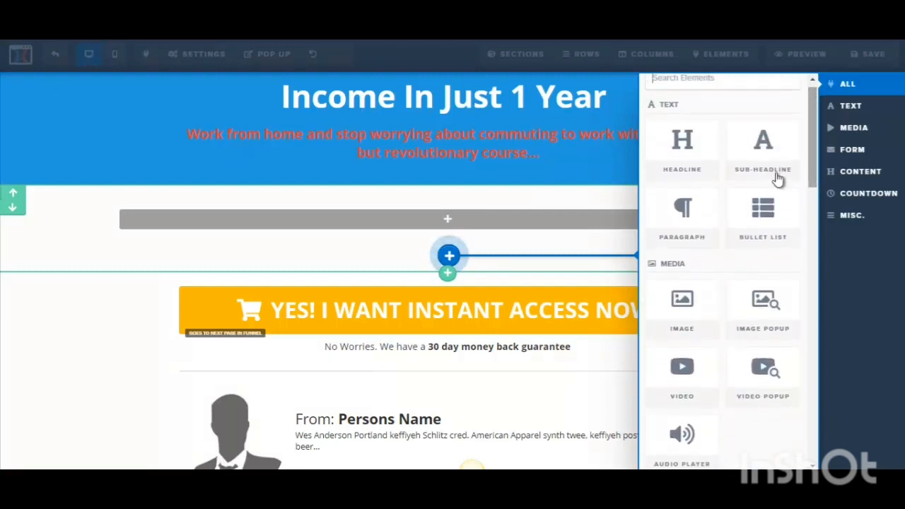
click(689, 220)
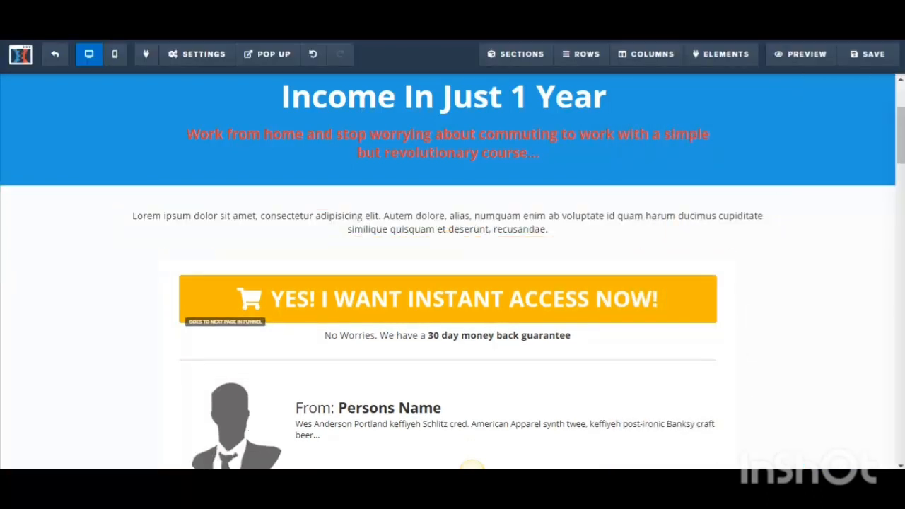
Step: Copy the text from "Trying to end your struggle with" through "Maybe you have:" from the Word document
mouse_move(217, 470)
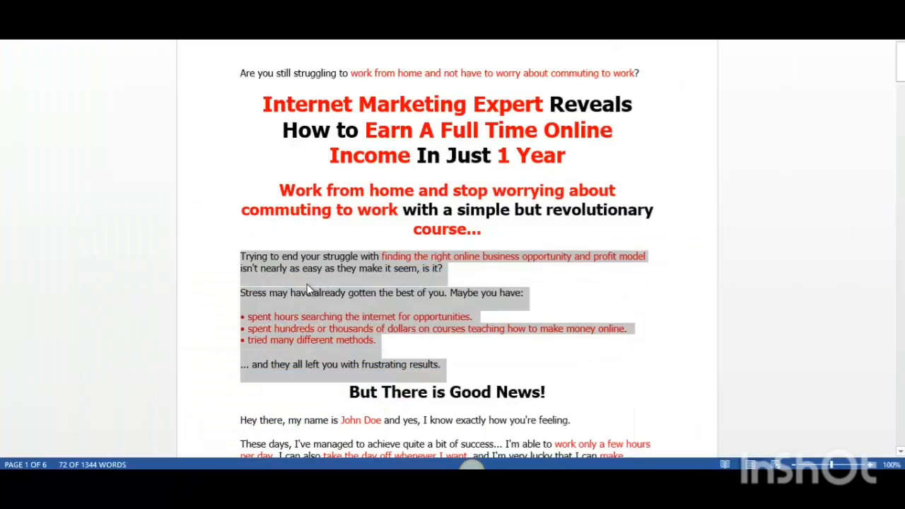
click(287, 272)
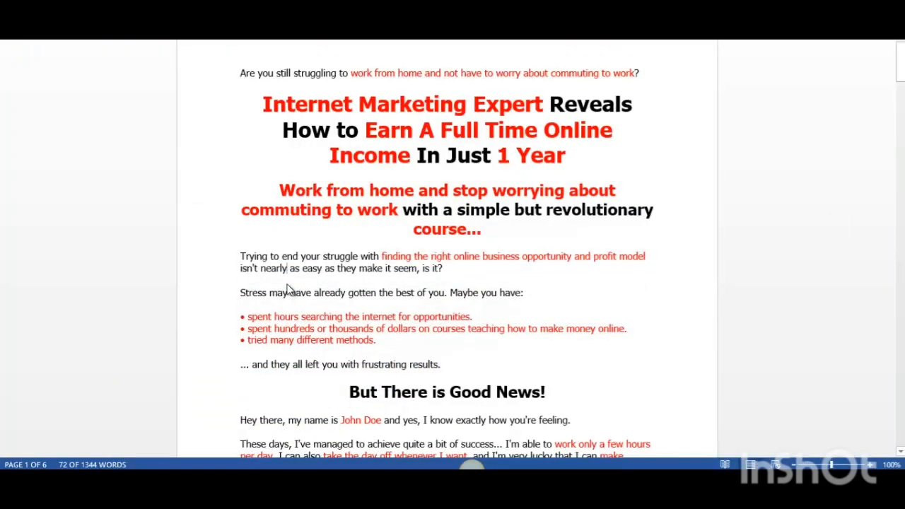
drag(241, 256, 526, 293)
key(ctrl+c)
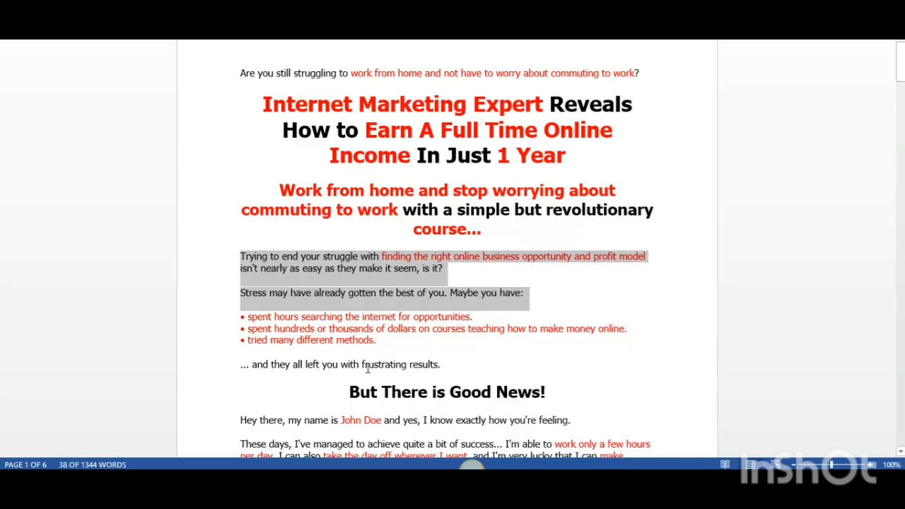
Step: In the page editor, replace the placeholder paragraph below the blue headline section with the copied "Trying to end your struggle with" text
click(340, 390)
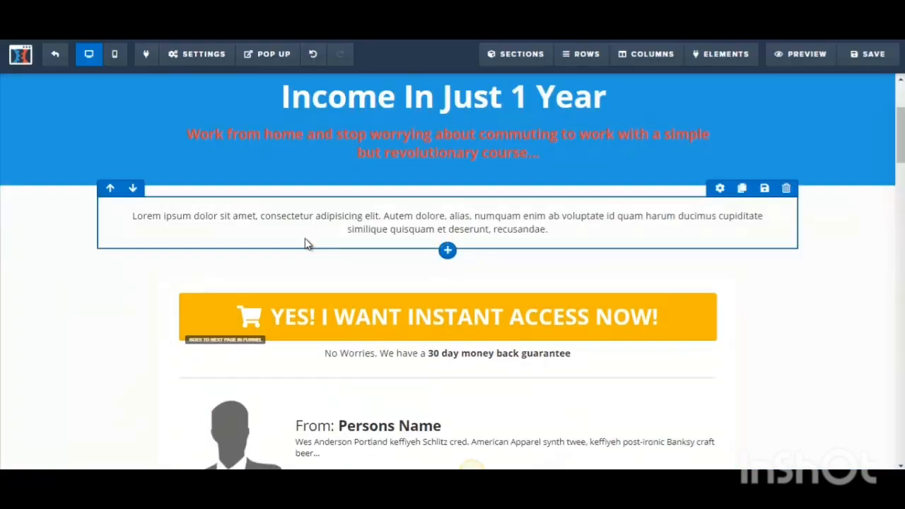
click(306, 220)
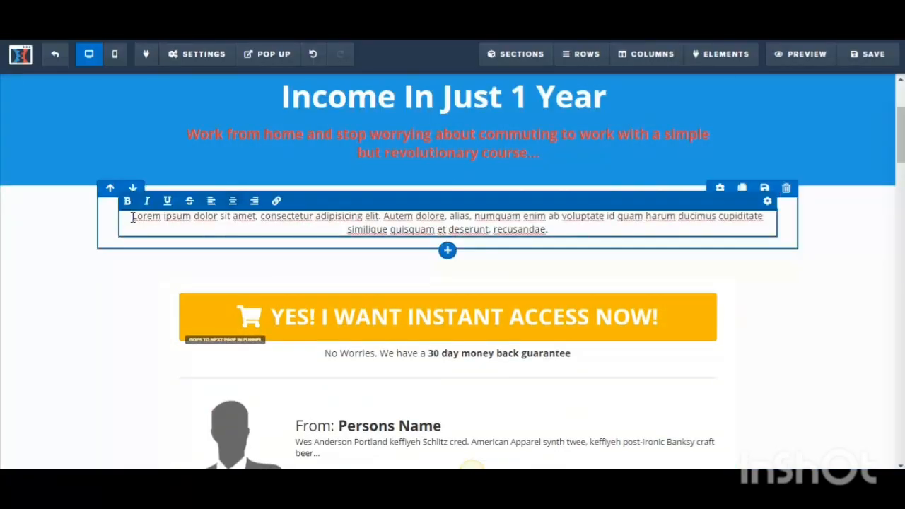
drag(131, 219, 569, 234)
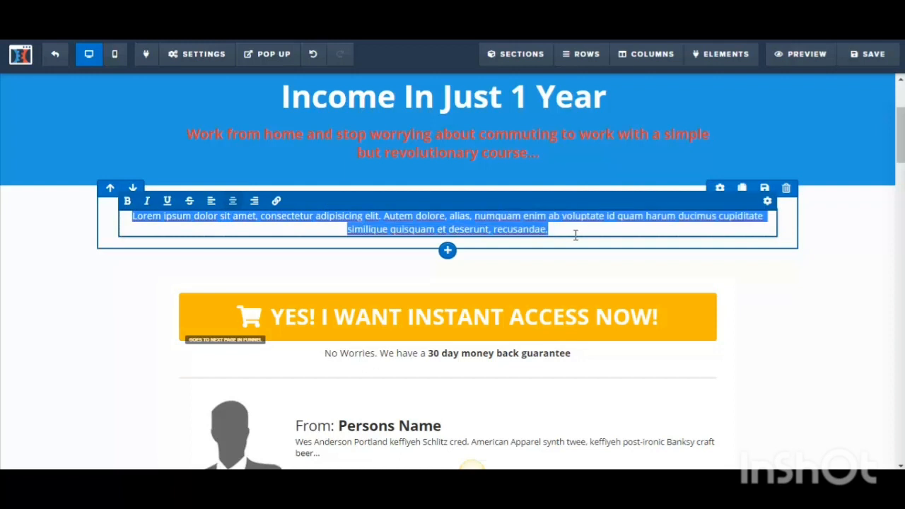
key(ctrl+v)
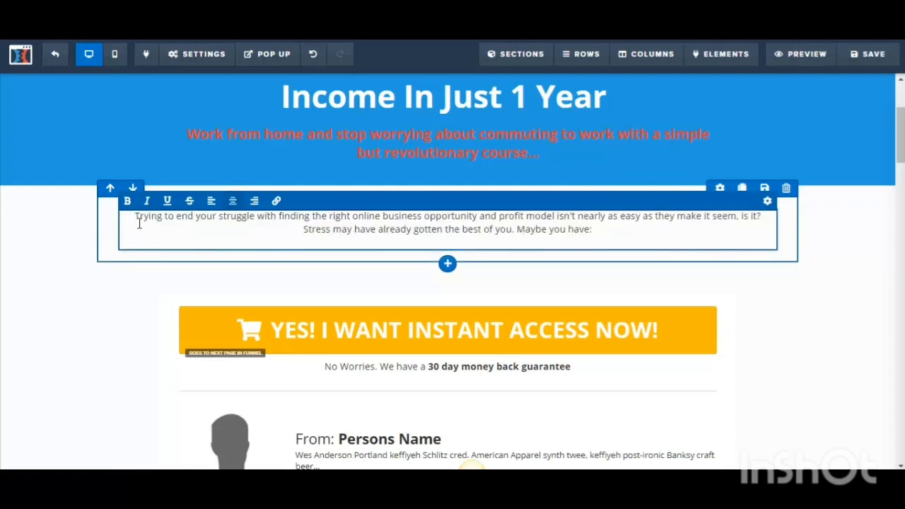
Step: Left-align the "Trying to end your struggle" paragraph and set its font size to 22
drag(136, 217, 611, 231)
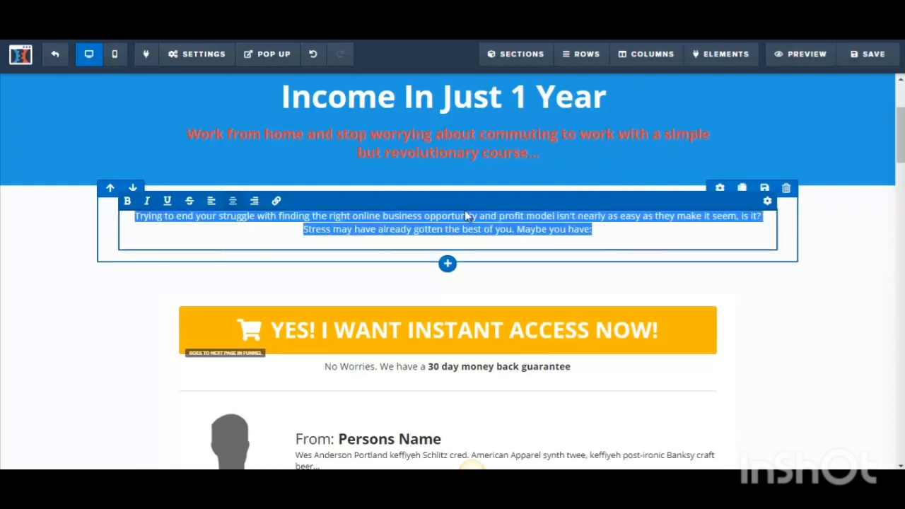
click(211, 200)
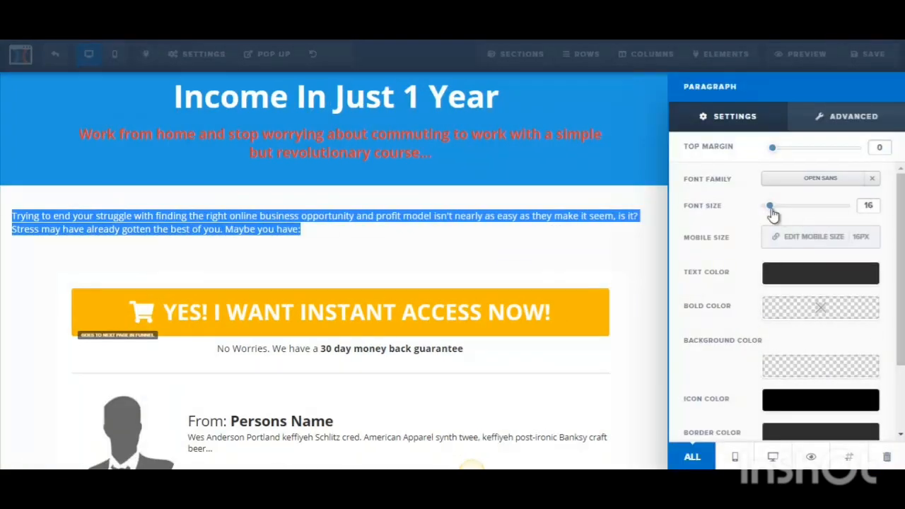
drag(769, 208, 778, 213)
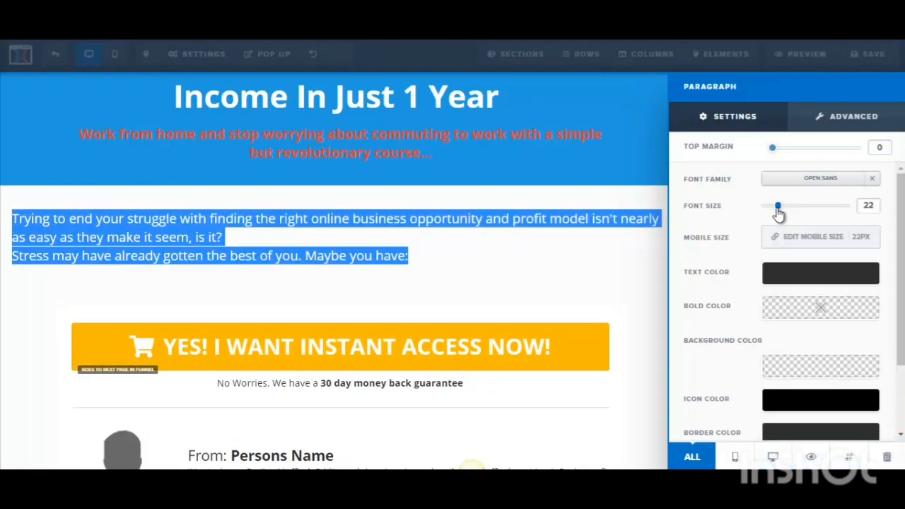
click(365, 242)
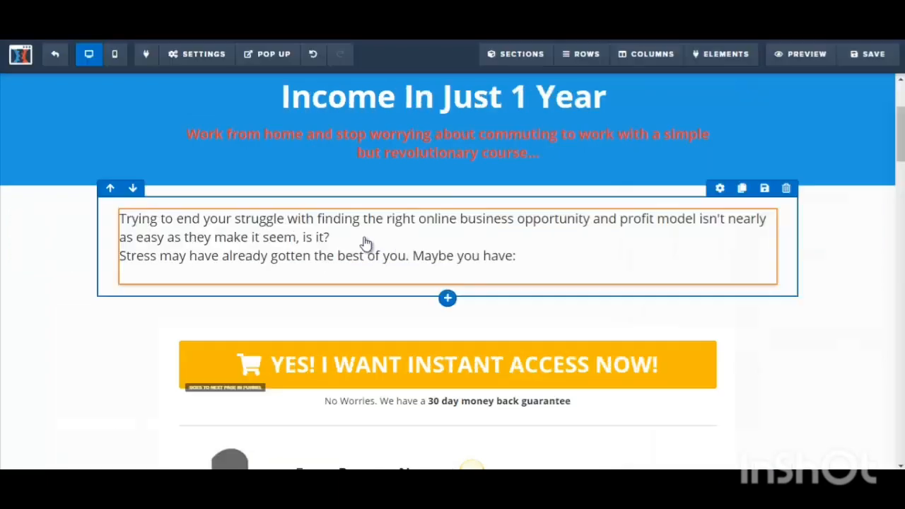
Step: Insert a blank line before "Stress may have already gotten the best of you." in the paragraph
click(357, 233)
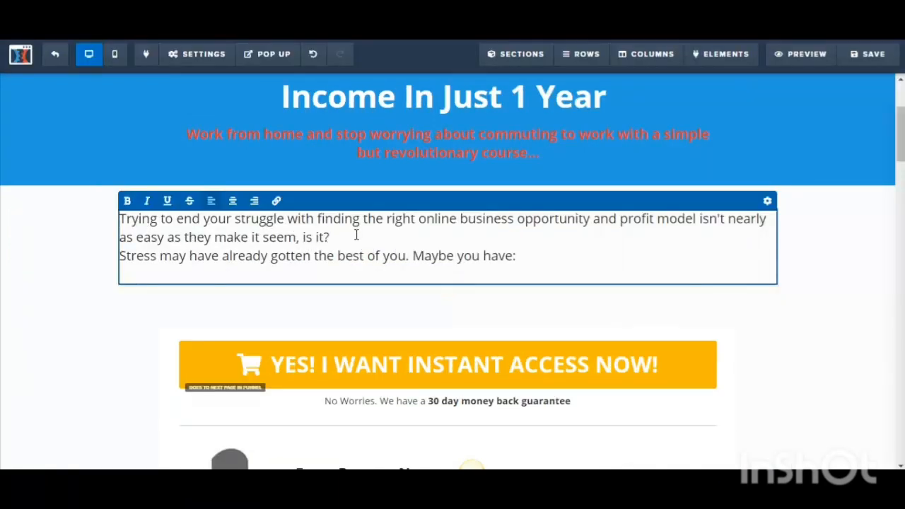
key(Return)
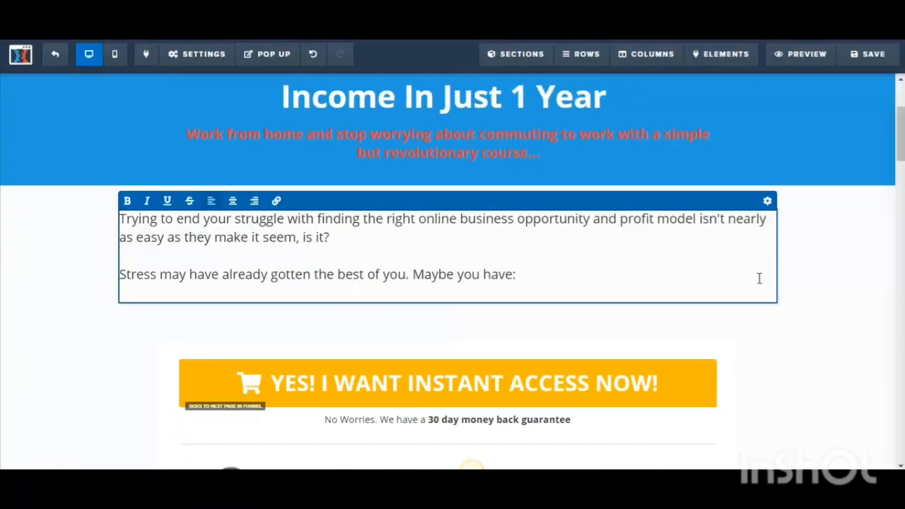
click(344, 319)
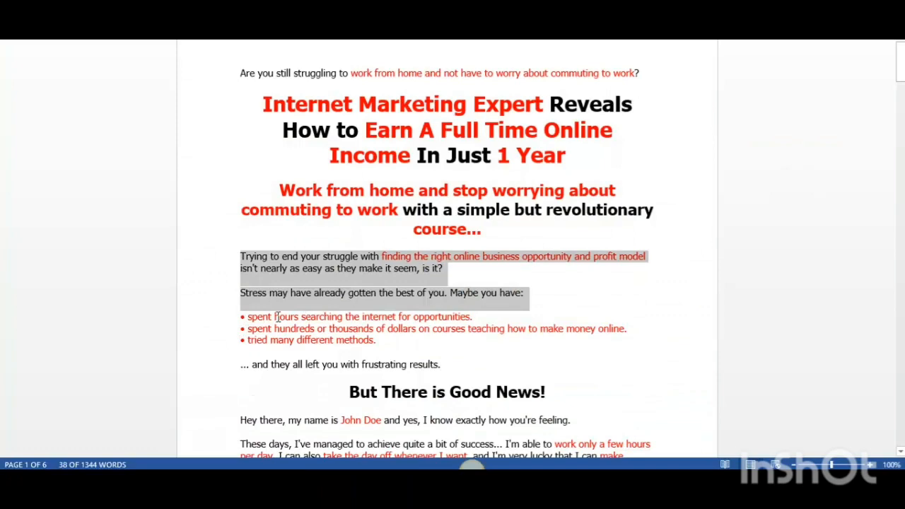
Step: Add a bullet list element directly below the "Trying to end your struggle" paragraph
click(277, 317)
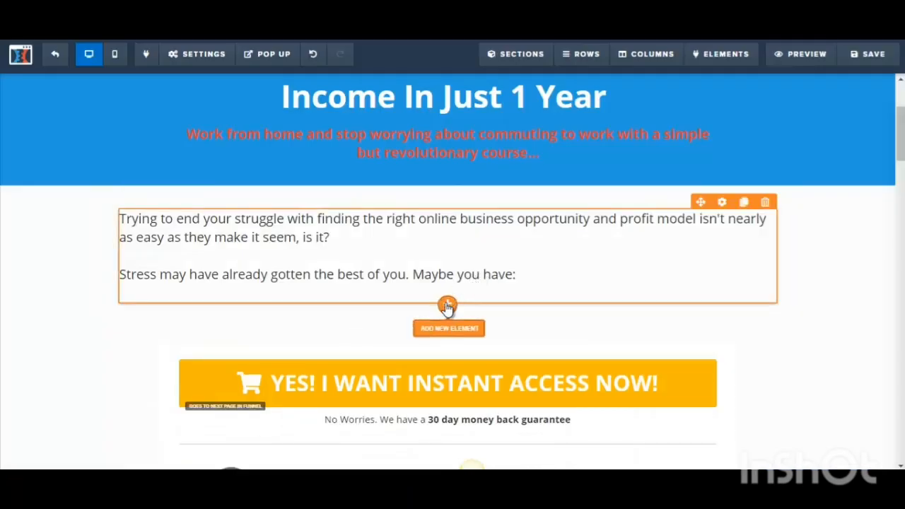
click(446, 306)
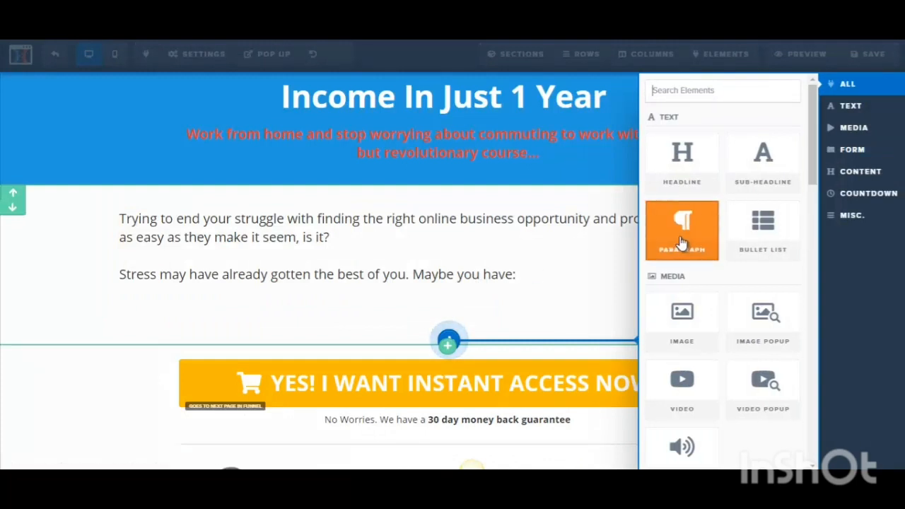
click(741, 243)
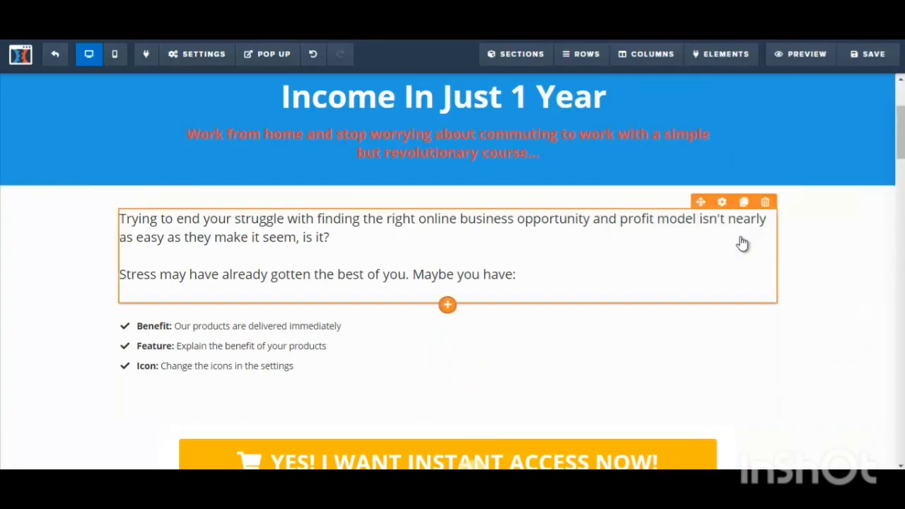
Step: Try to replace all placeholder bullets at once with the three "Maybe you have:" bullets from the Word document
click(206, 327)
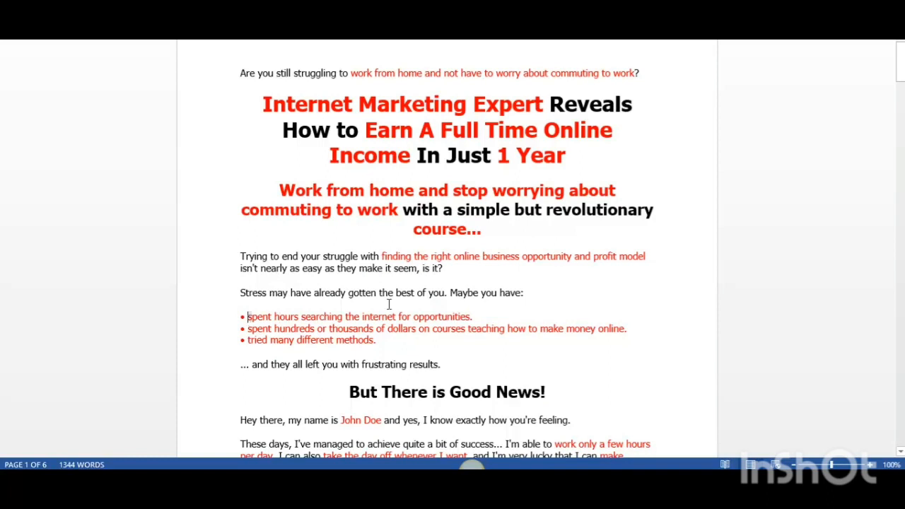
shift+click(462, 316)
drag(473, 318, 474, 346)
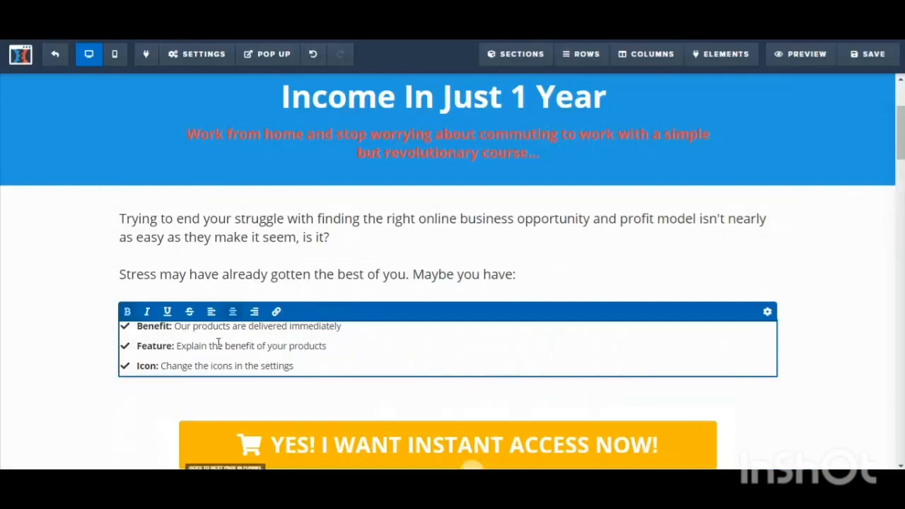
drag(137, 329, 321, 366)
text(spent hours searching the internet for opportunities. • spent hundreds or thousands of dollars on courses teaching how to make money online. • tried many different methods.)
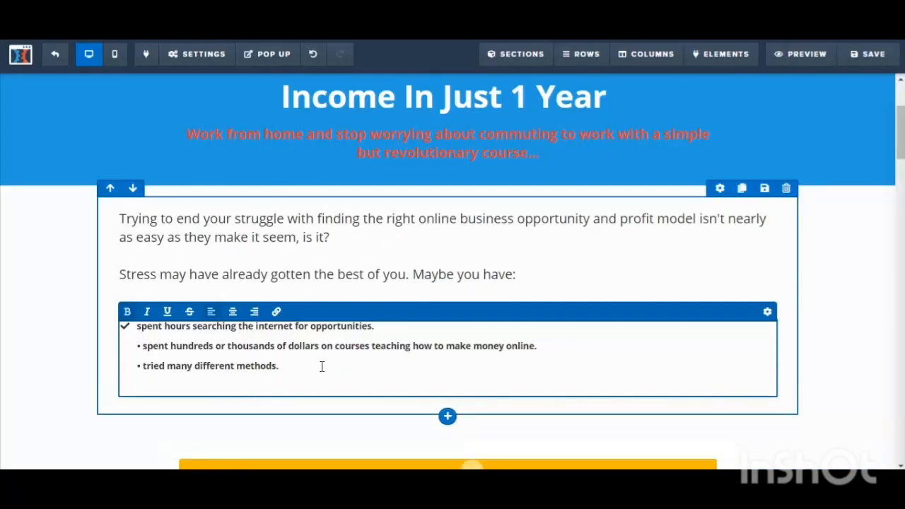
click(315, 56)
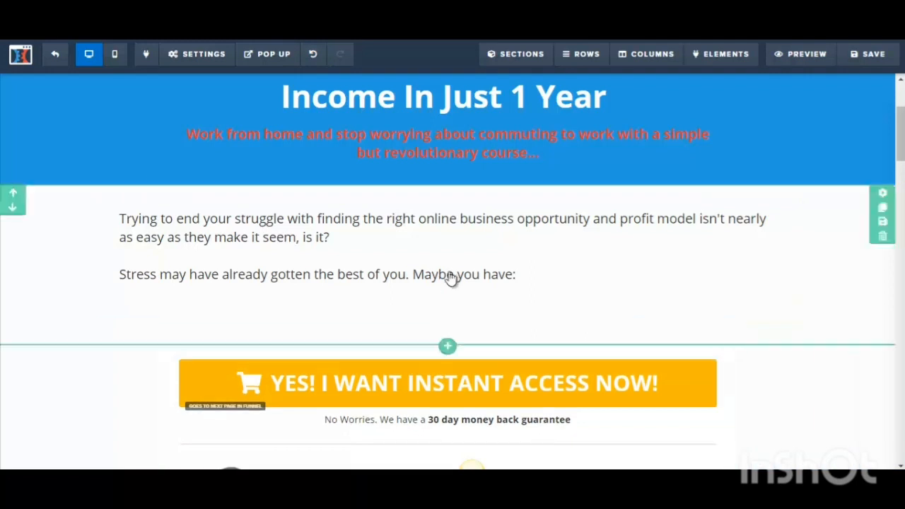
Step: Add a new bullet list below the paragraph and replace its first item with Word's "spent hours searching the internet for opportunities."
click(448, 308)
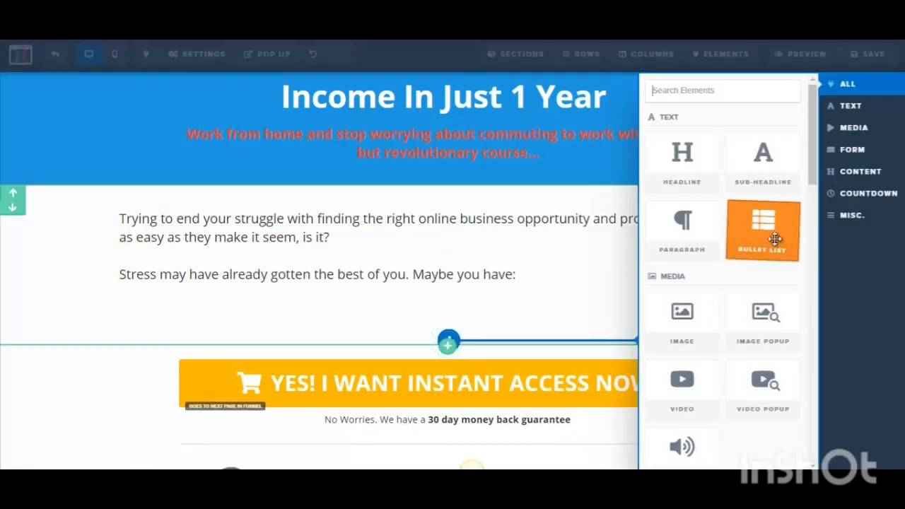
click(776, 245)
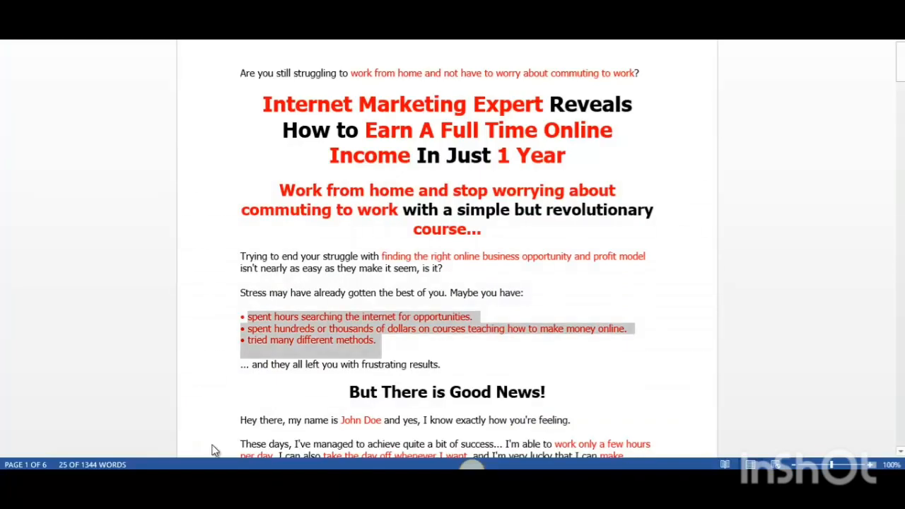
click(249, 320)
drag(249, 320, 476, 322)
key(ctrl+c)
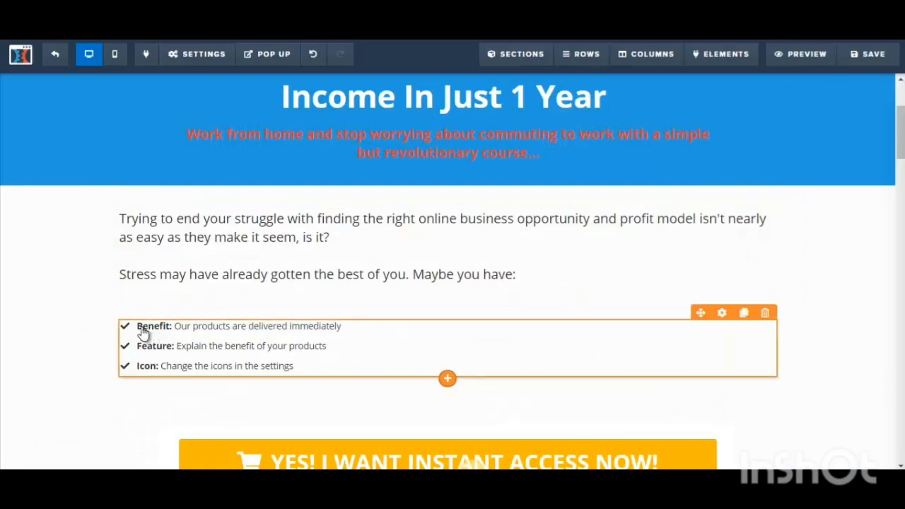
click(144, 332)
drag(137, 327, 343, 332)
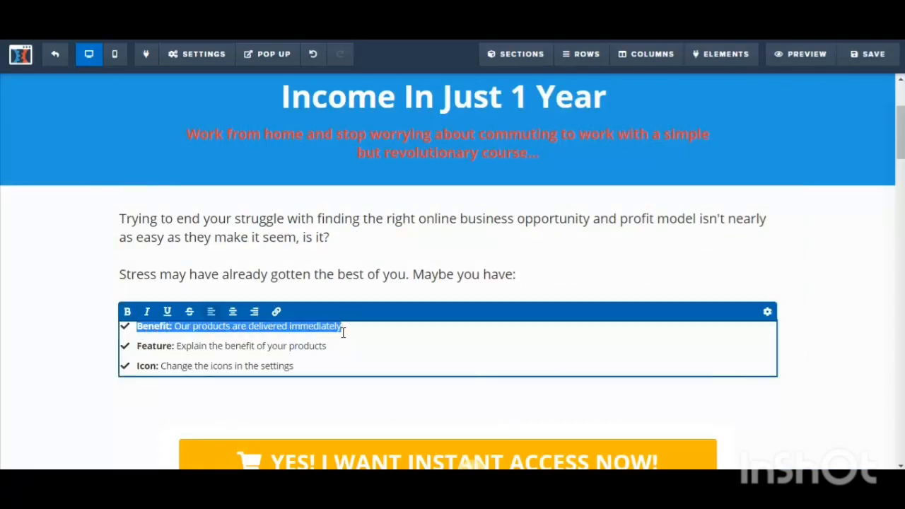
key(ctrl+v)
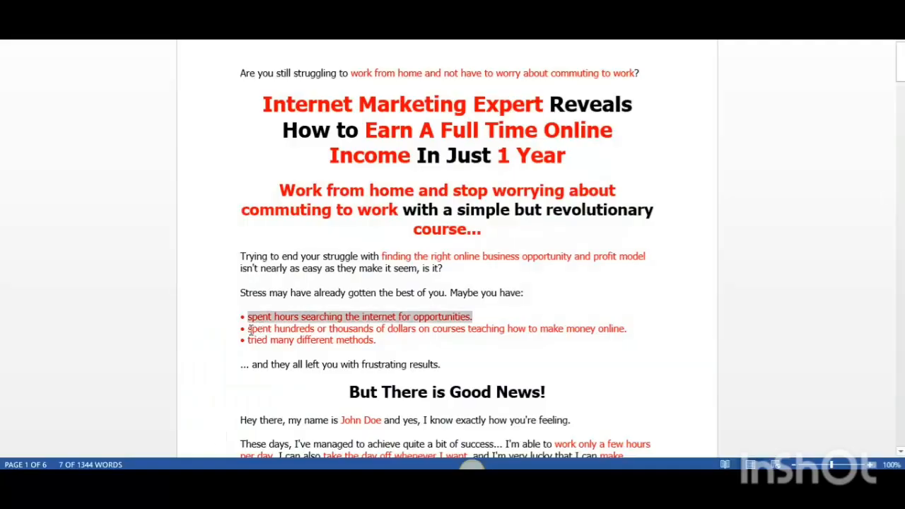
Step: Replace the "Feature" bullet with Word's "spent hundreds or thousands of dollars on courses teaching how to make money online."
click(248, 329)
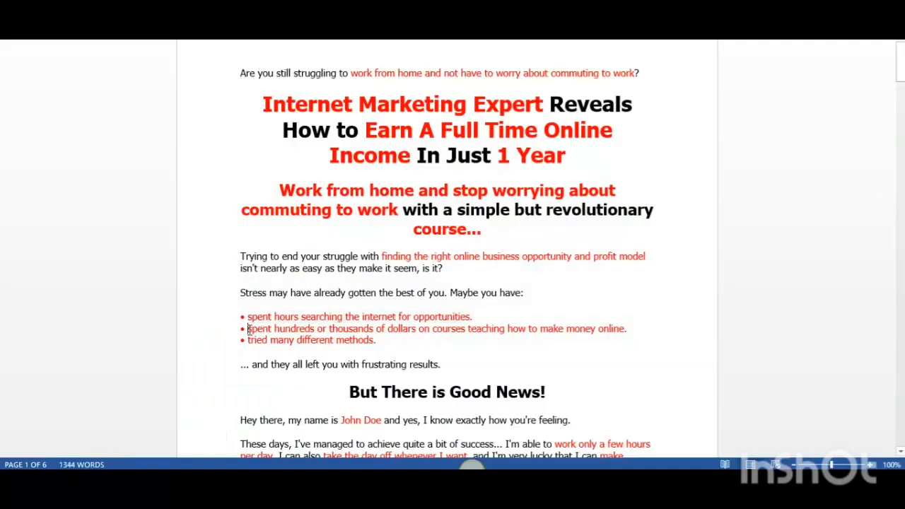
drag(249, 329, 626, 329)
key(ctrl+c)
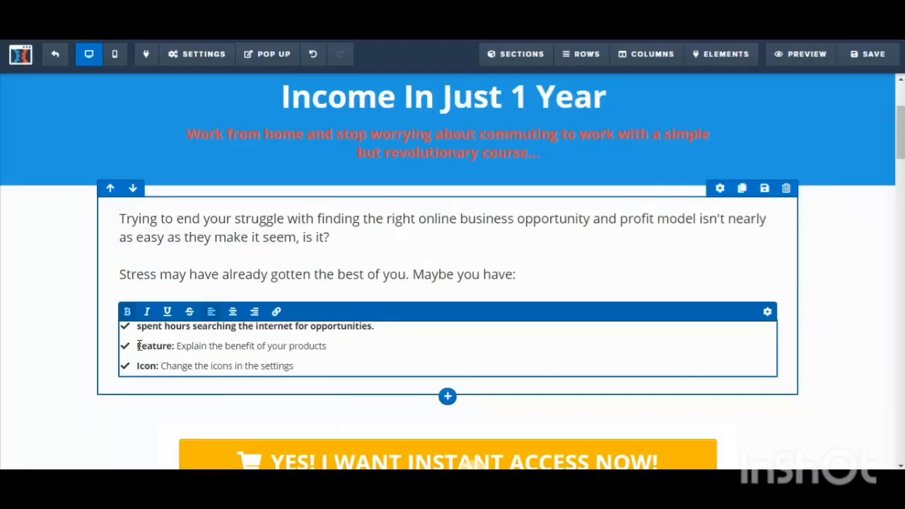
drag(139, 346, 327, 347)
key(ctrl+v)
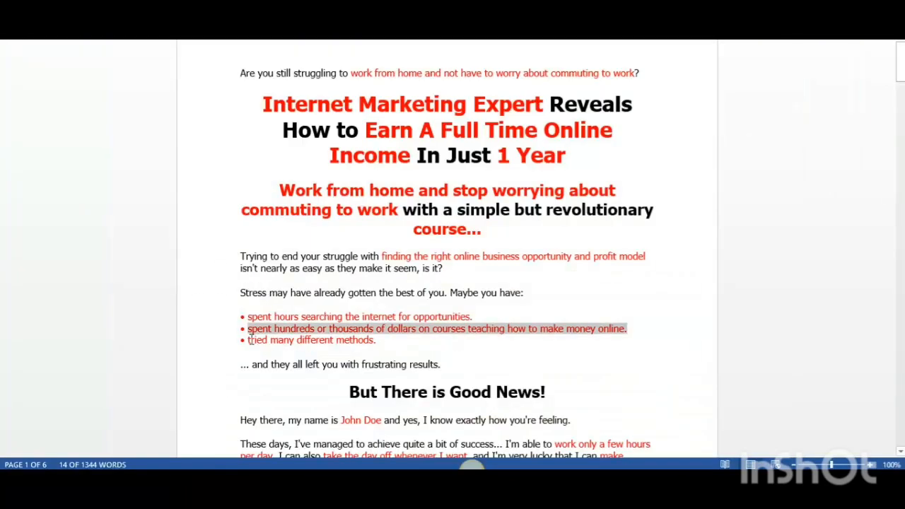
Step: Replace the "Icon" bullet with the Word document's line "tried many different methods."
drag(248, 339, 354, 342)
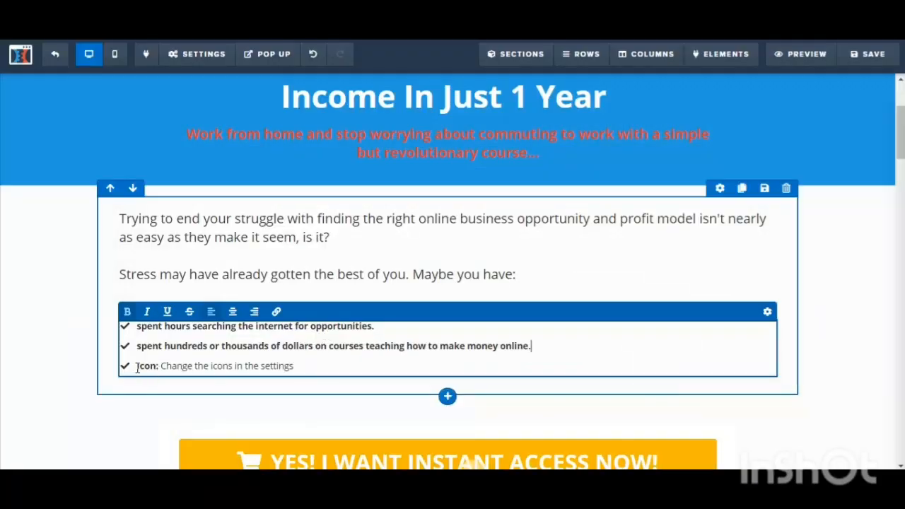
drag(137, 367, 306, 364)
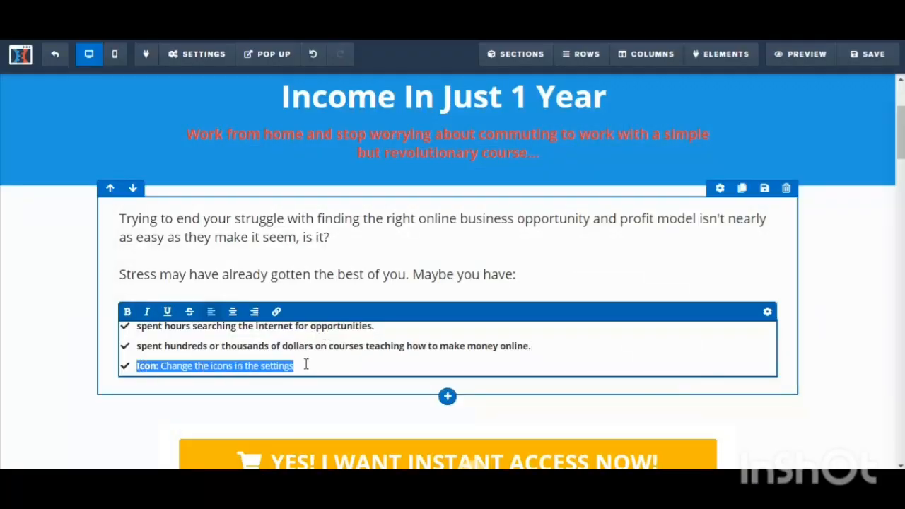
text(tried many different methods.)
Step: Select all three bullet items and open the bullet list's settings
key(ctrl+a)
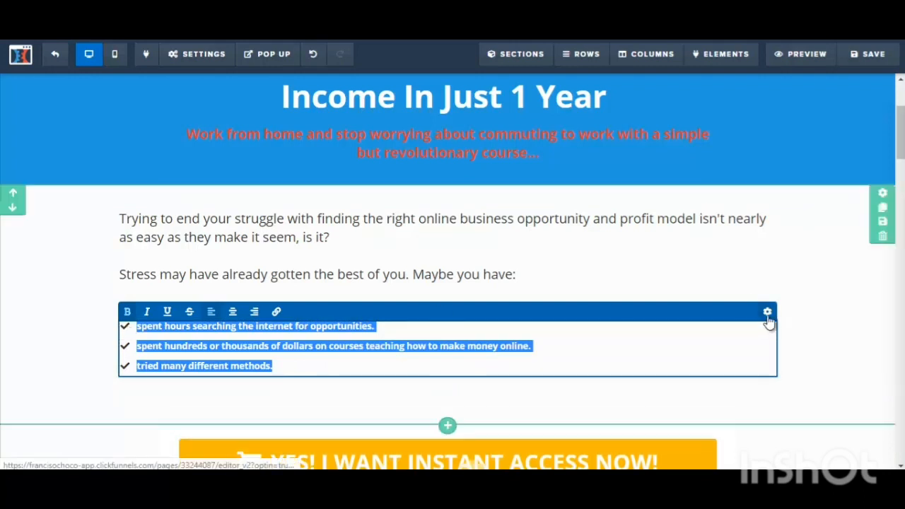
click(768, 316)
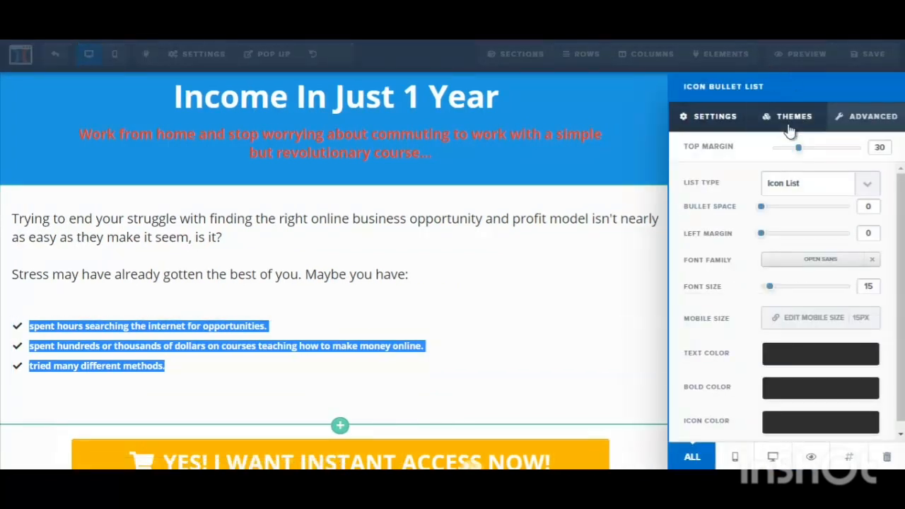
Step: Try the Ordered List type on the bullet list and switch it back to Icon List
click(866, 183)
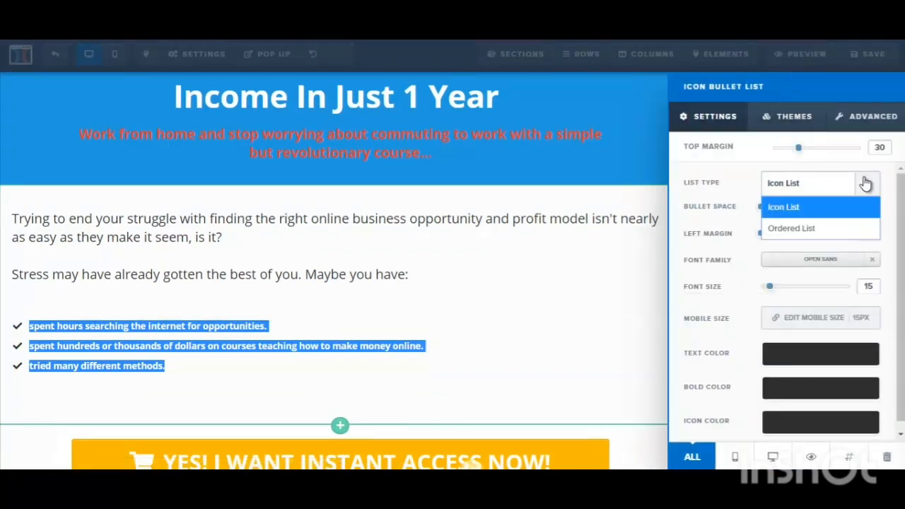
click(825, 225)
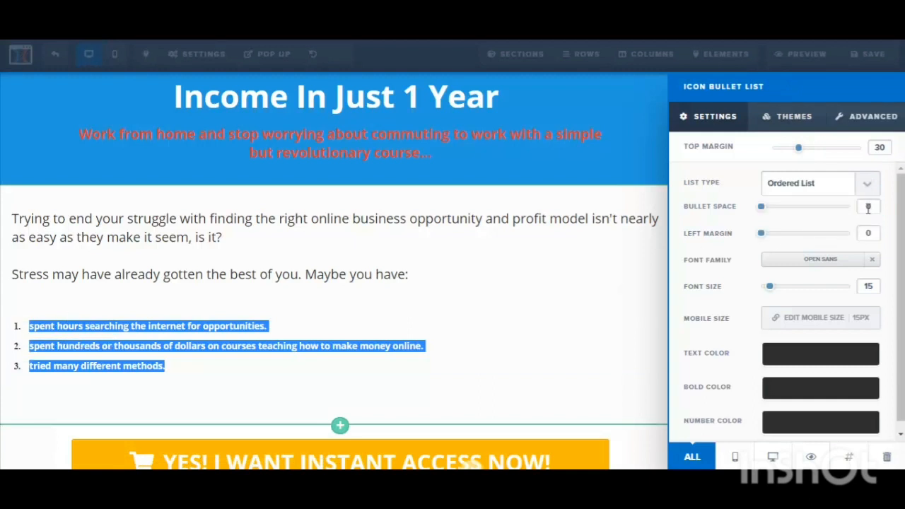
click(868, 186)
click(791, 205)
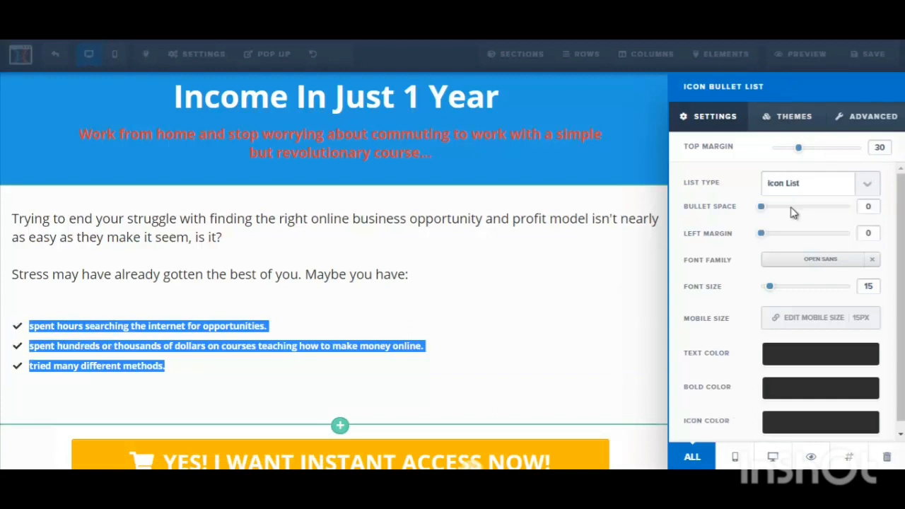
Step: Apply the theme with white checkmarks in green squares to the bullet list
click(790, 126)
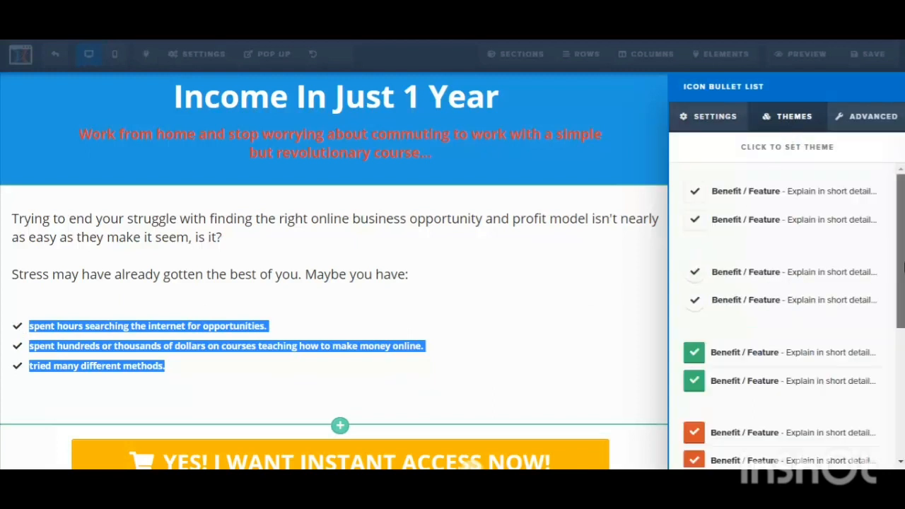
drag(902, 270, 903, 300)
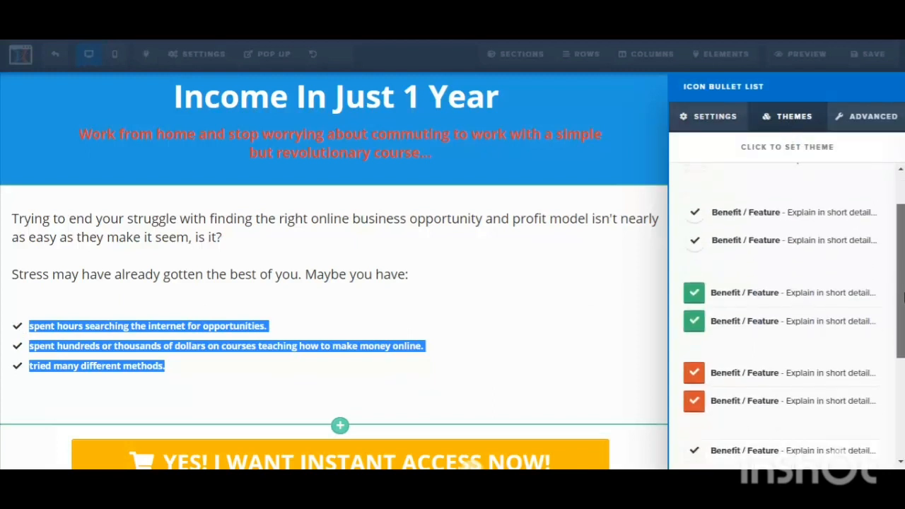
click(698, 295)
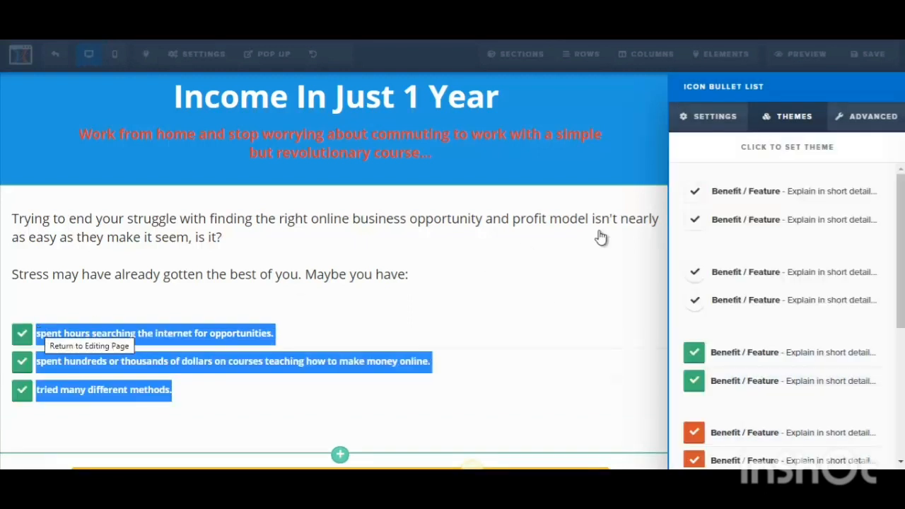
click(864, 120)
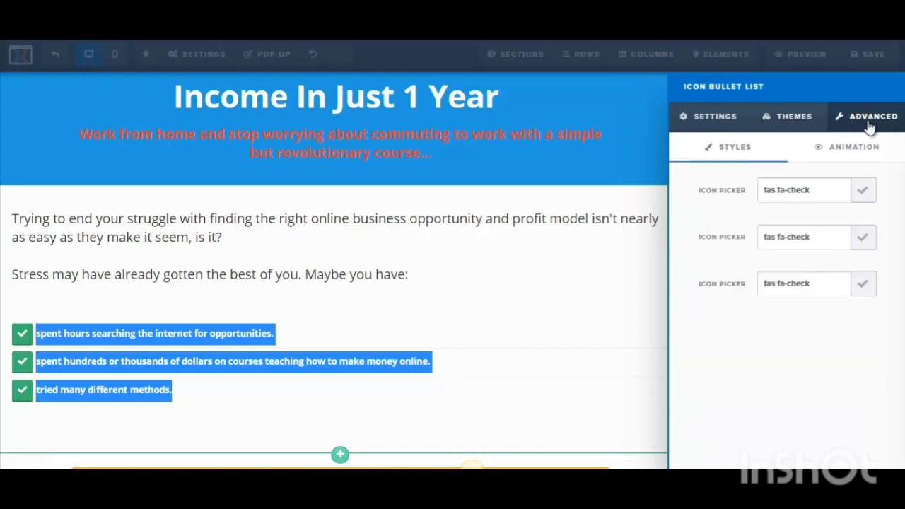
click(864, 189)
click(708, 125)
click(295, 255)
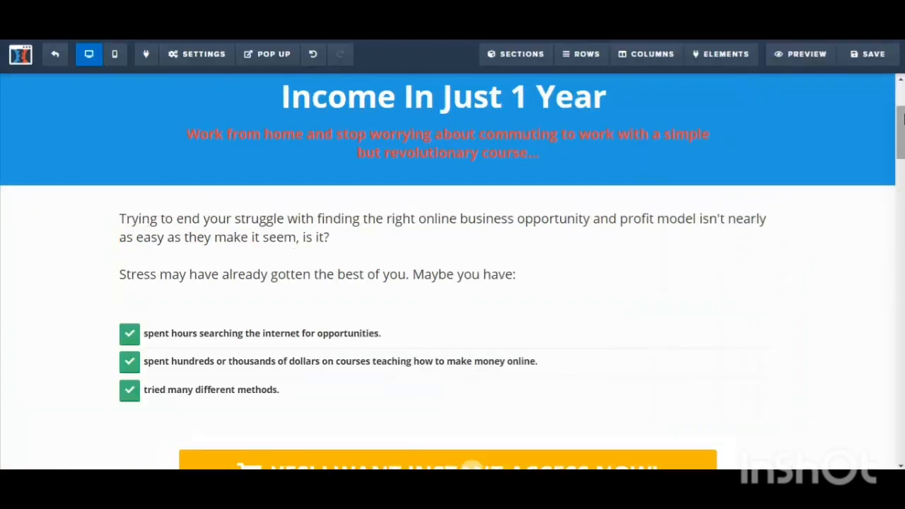
Step: Select all three bullet items and increase the bullet list's font size slightly
drag(902, 120, 902, 128)
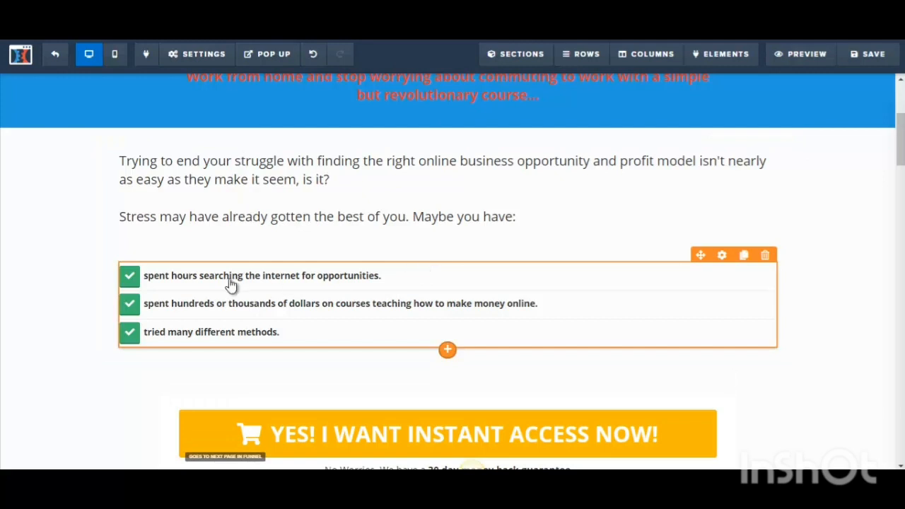
click(162, 276)
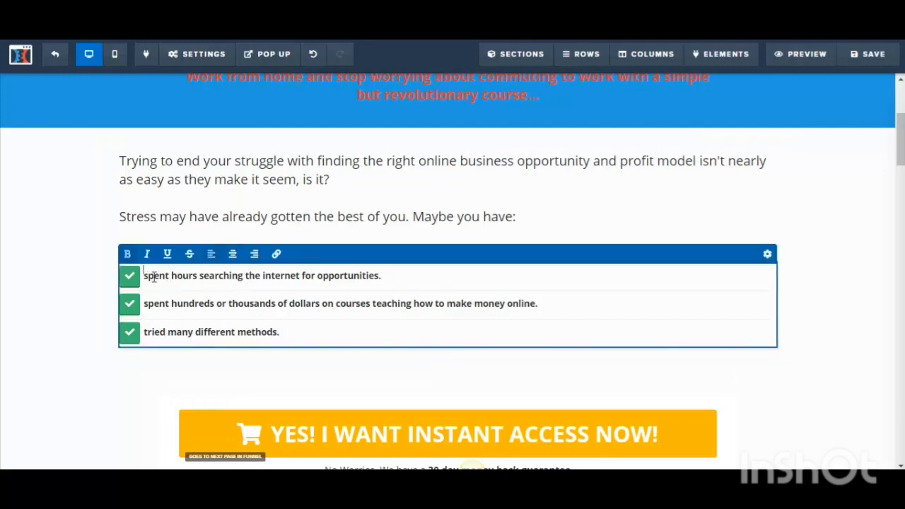
drag(146, 274, 321, 328)
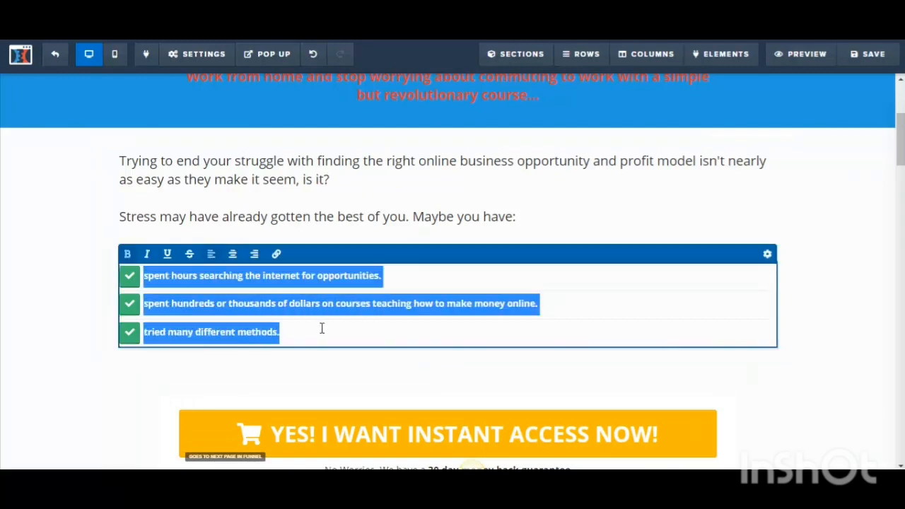
click(768, 256)
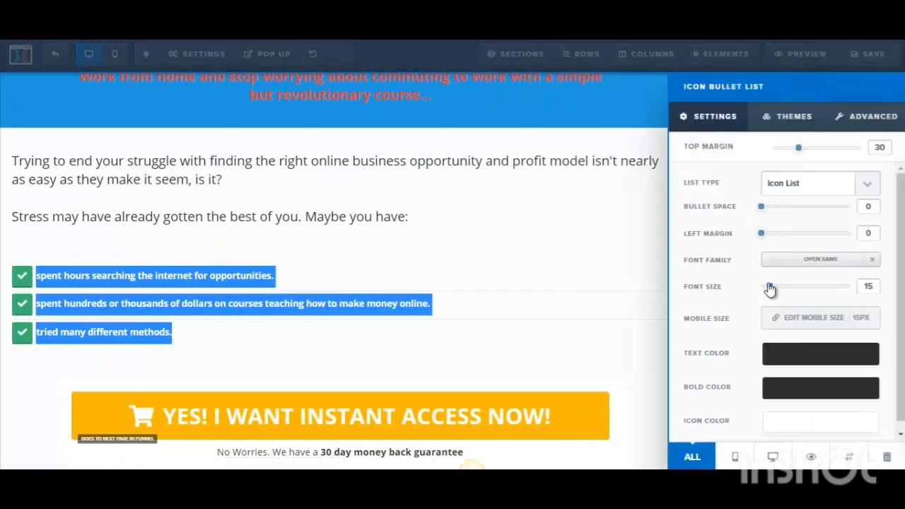
drag(770, 288, 776, 289)
click(521, 266)
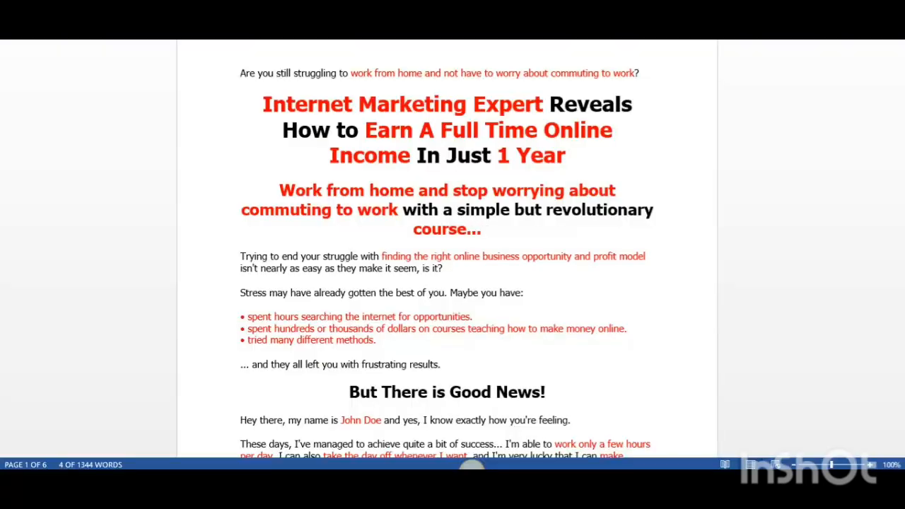
Step: Copy the line "... and they all left you with frustrating results." from the Word document
drag(247, 340, 376, 340)
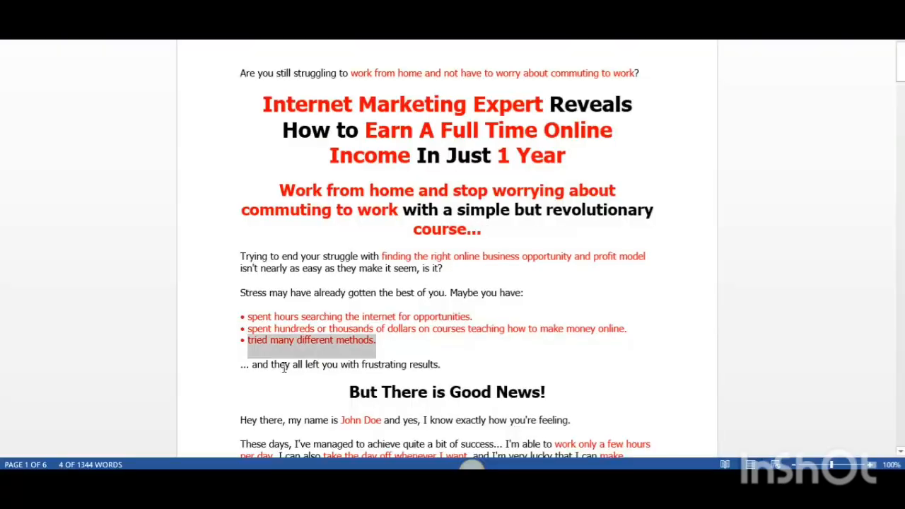
drag(239, 370, 447, 369)
key(ctrl+c)
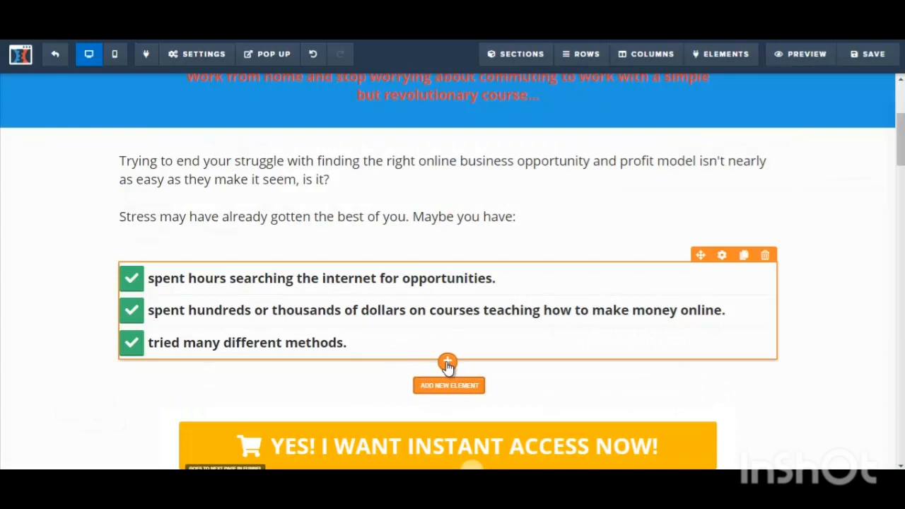
Step: Add a paragraph element below the bullet list in ClickFunnels and replace its placeholder text with "... and they all left you with frustrating results."
click(447, 364)
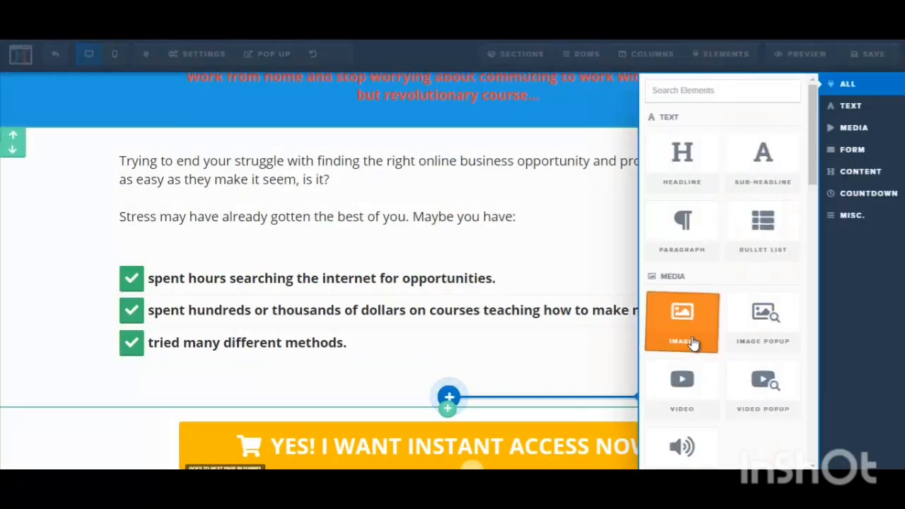
click(693, 257)
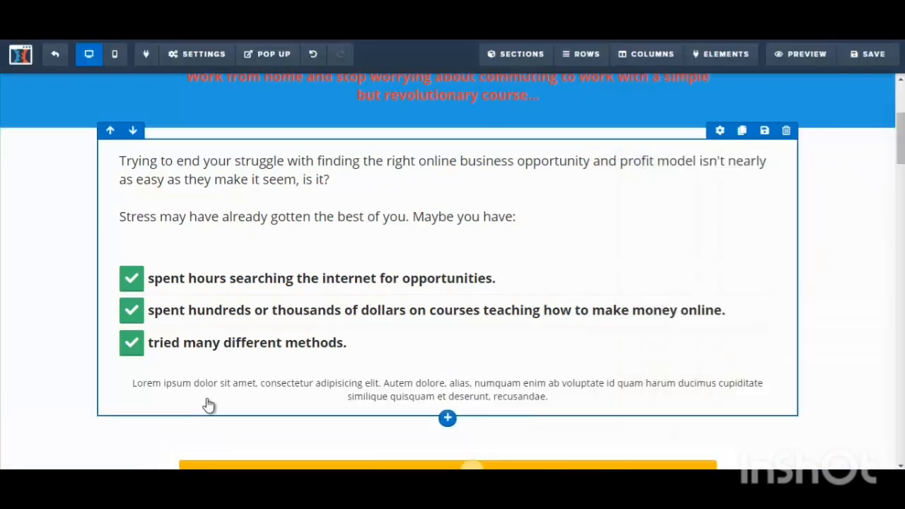
click(143, 387)
drag(132, 386, 556, 396)
key(ctrl+v)
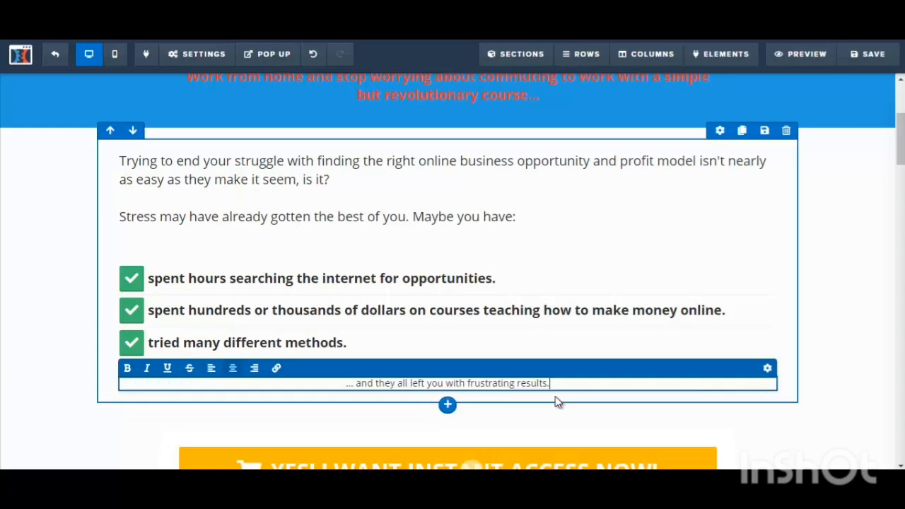
Step: Left-align the paragraph "... and they all left you with frustrating results."
drag(342, 385, 557, 396)
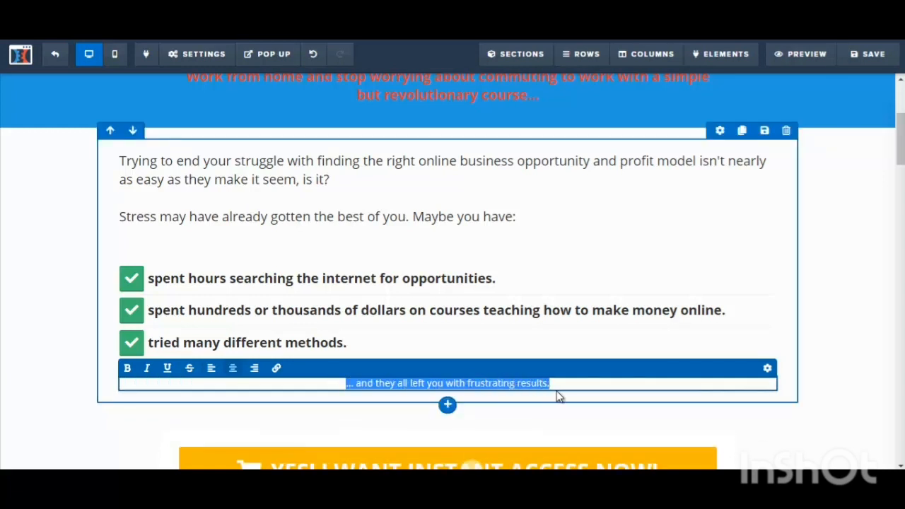
click(391, 390)
click(212, 367)
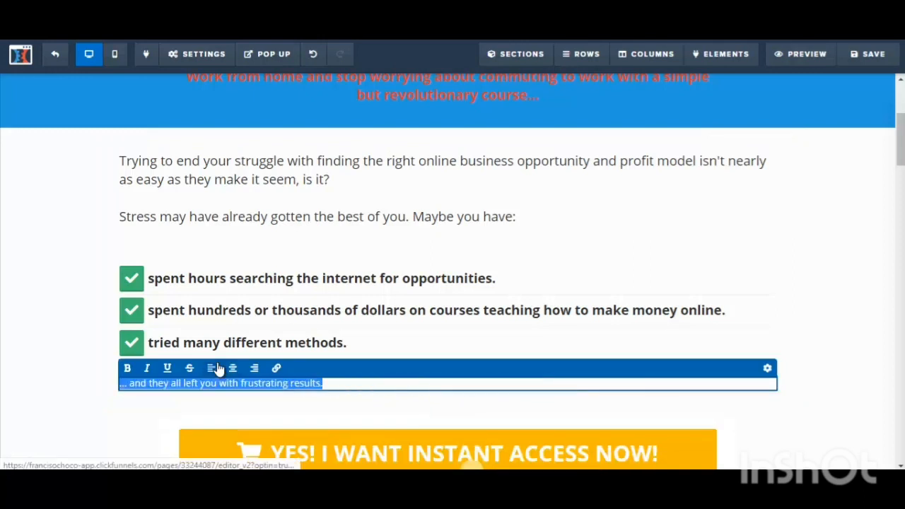
Step: Set the font size of the paragraph below the bullet list to 22
click(838, 287)
click(776, 373)
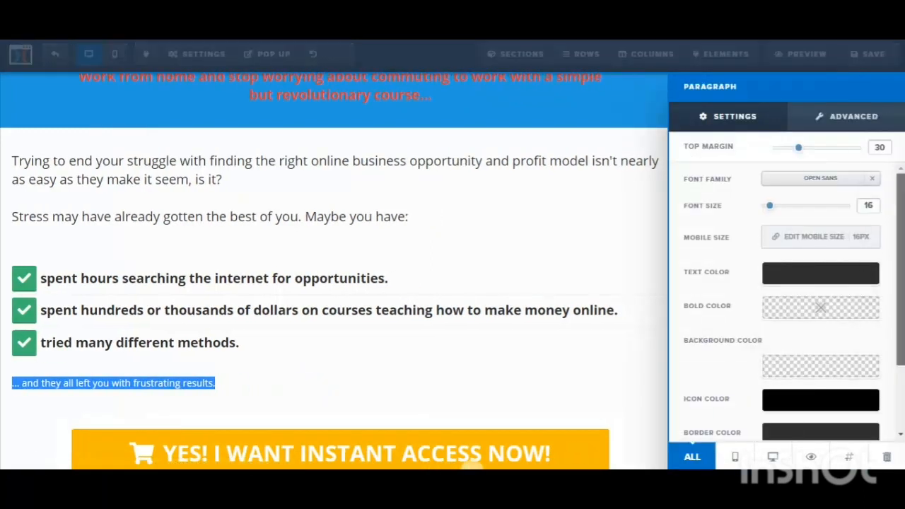
drag(895, 225, 901, 301)
scroll(784, 297, up, 2)
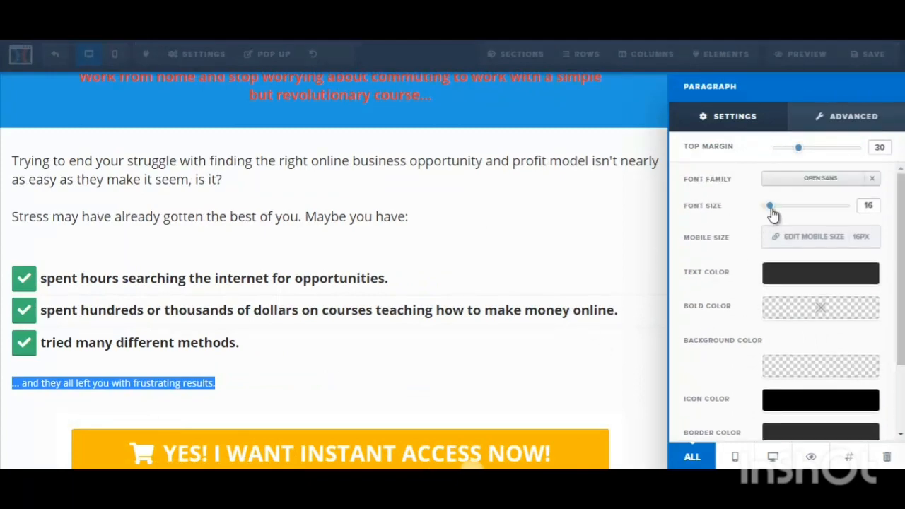
drag(772, 211, 780, 212)
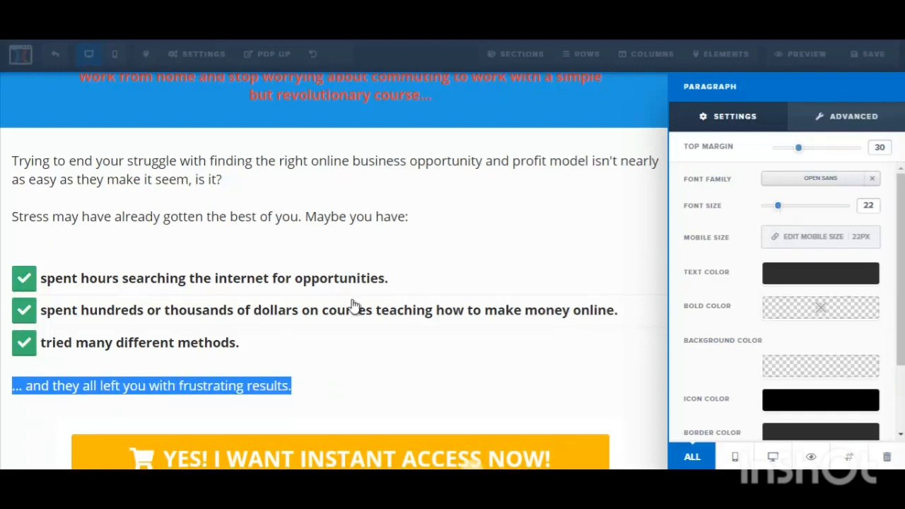
click(428, 295)
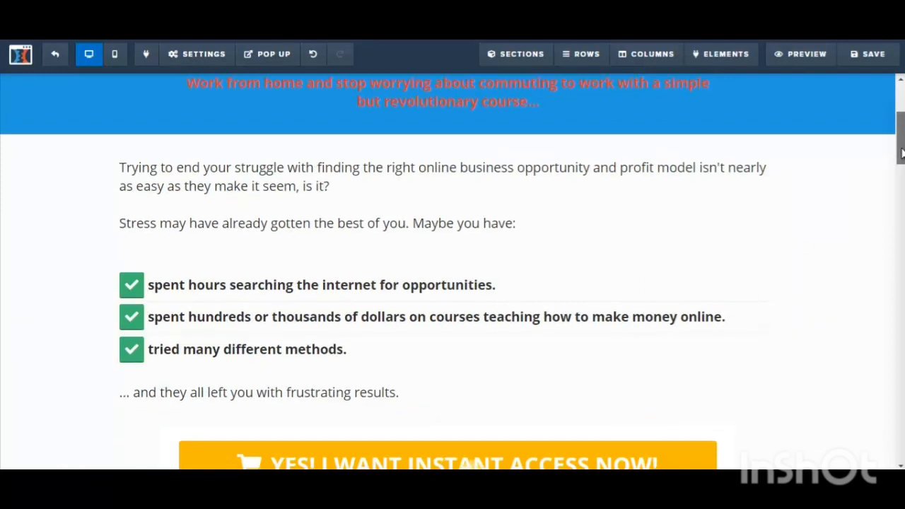
Step: Move the "YES! I WANT INSTANT ACCESS NOW!" button from above the money-back guarantee line to below the first Content Headline's text
scroll(898, 149, up, 1)
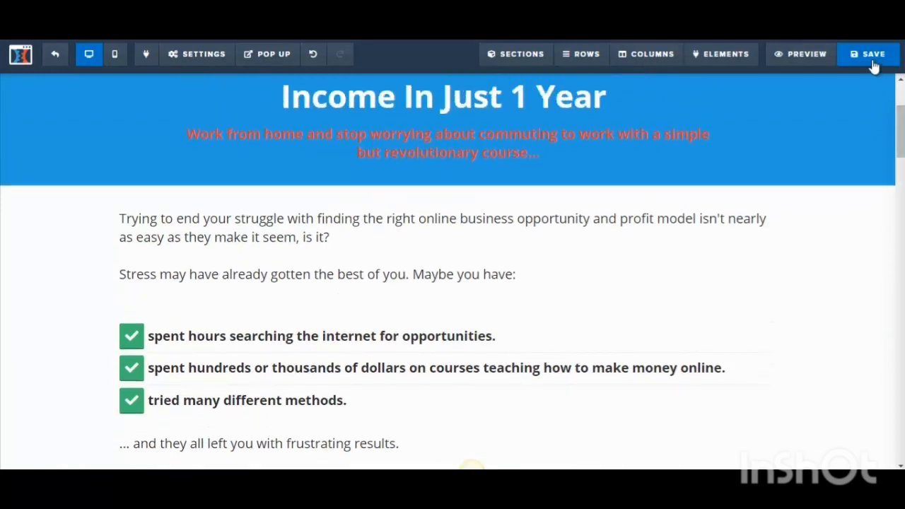
scroll(876, 77, up, 3)
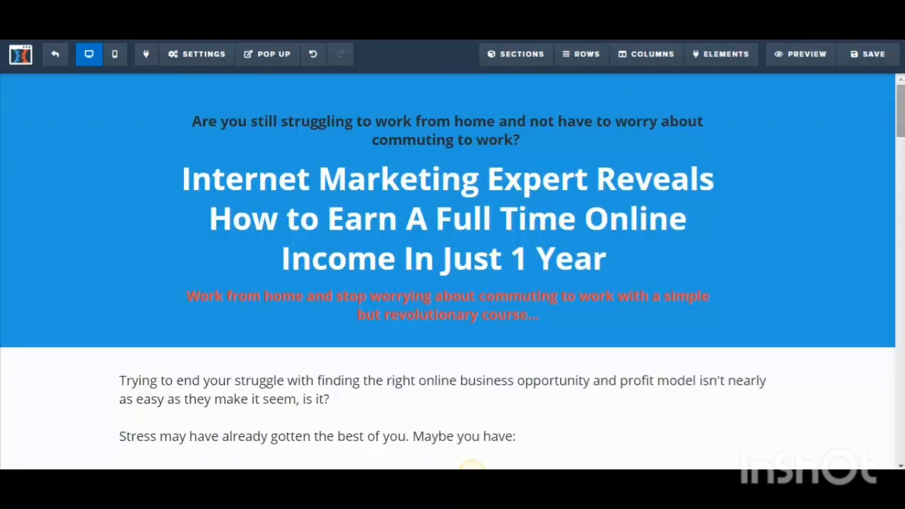
scroll(830, 134, down, 3)
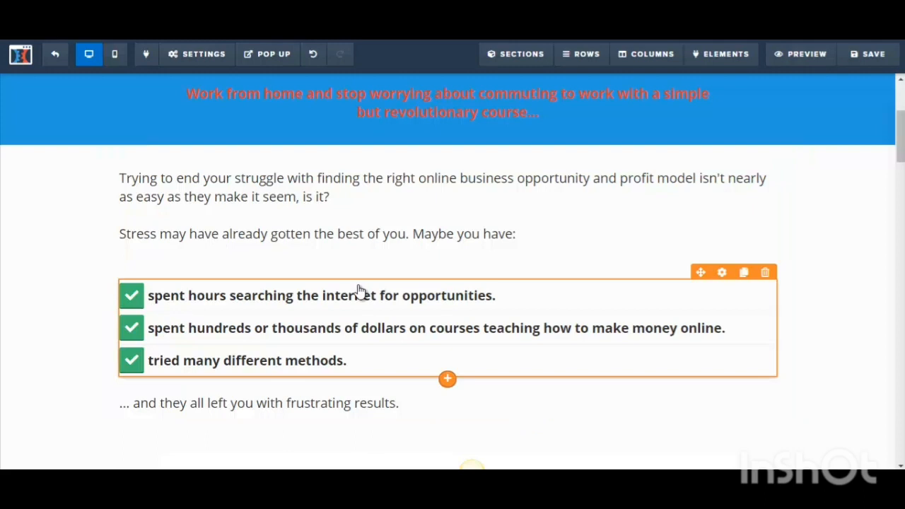
drag(903, 129, 904, 142)
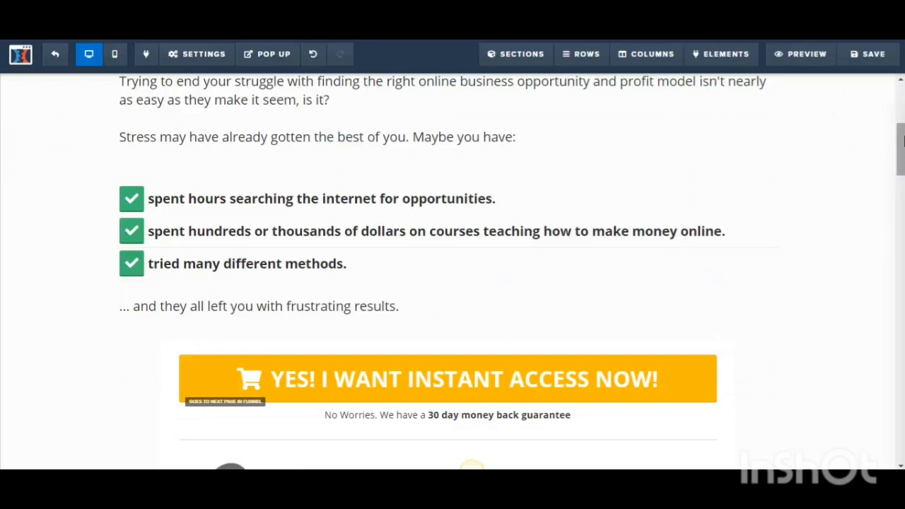
drag(904, 141, 904, 163)
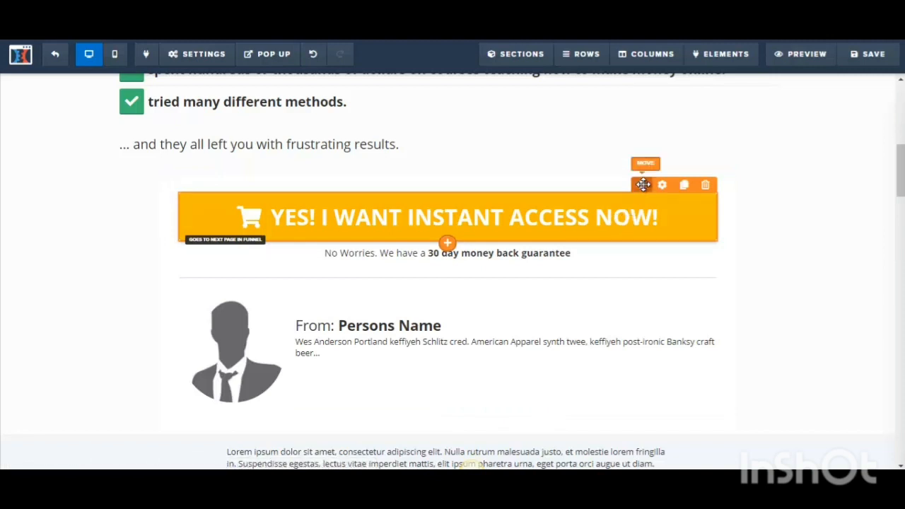
drag(643, 185, 620, 369)
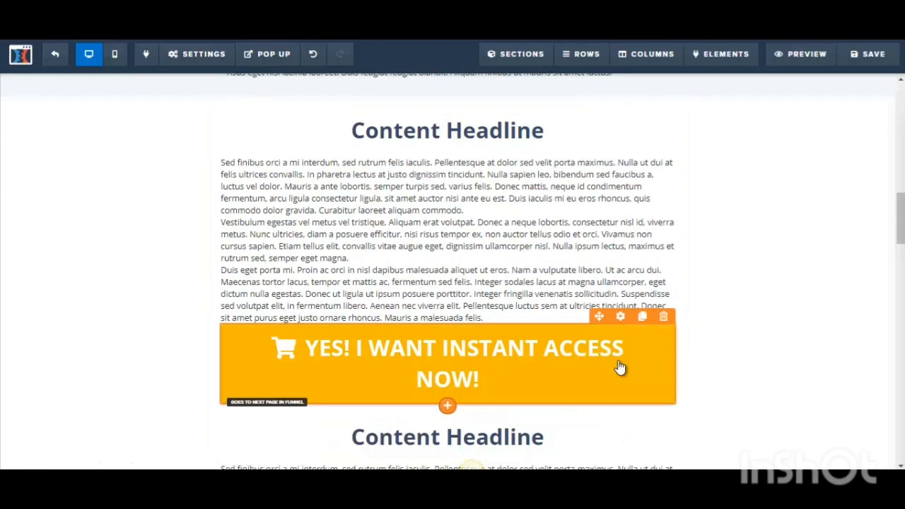
Step: Move the "30 day money back guarantee" text from above the owner block to just below the "YES! I WANT INSTANT ACCESS NOW!" button
drag(900, 235, 901, 181)
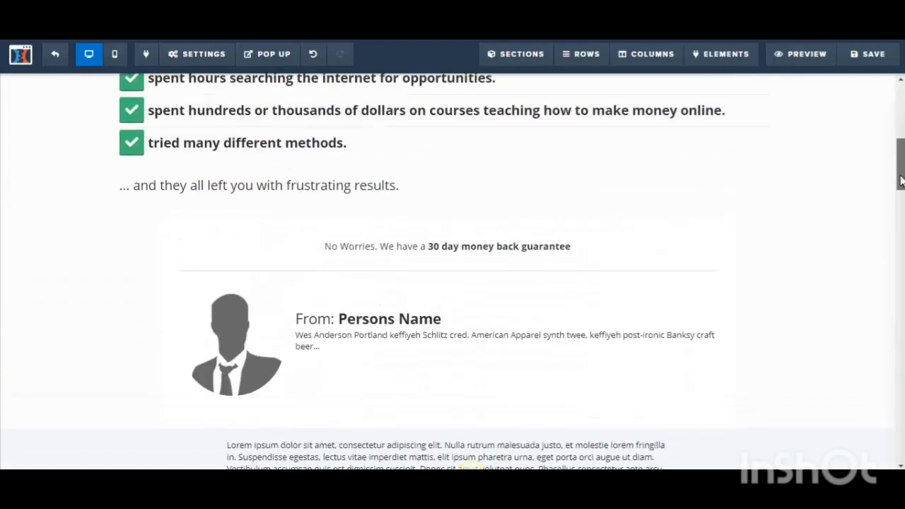
mouse_move(538, 249)
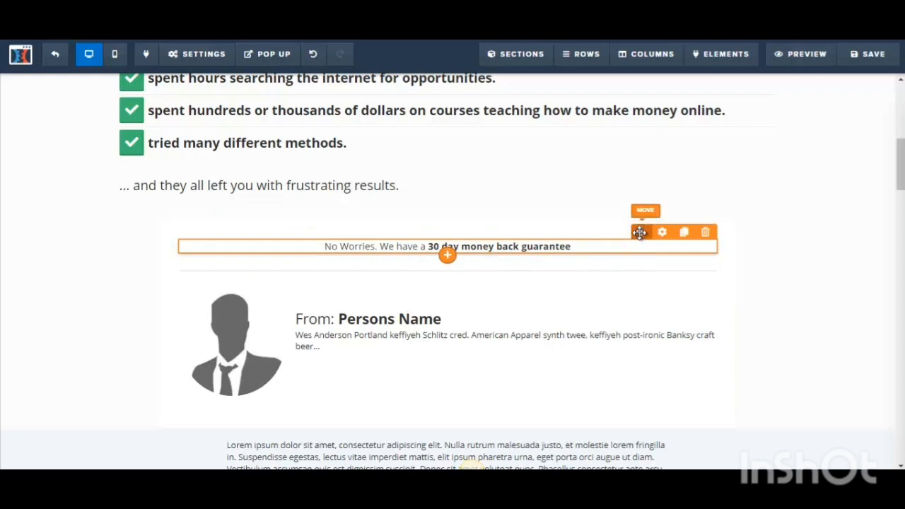
scroll(571, 458, down, 3)
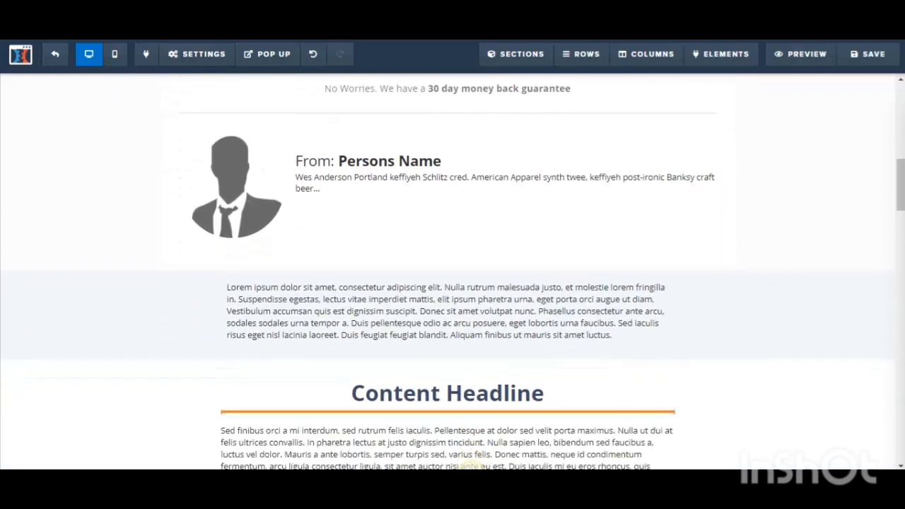
scroll(569, 467, down, 4)
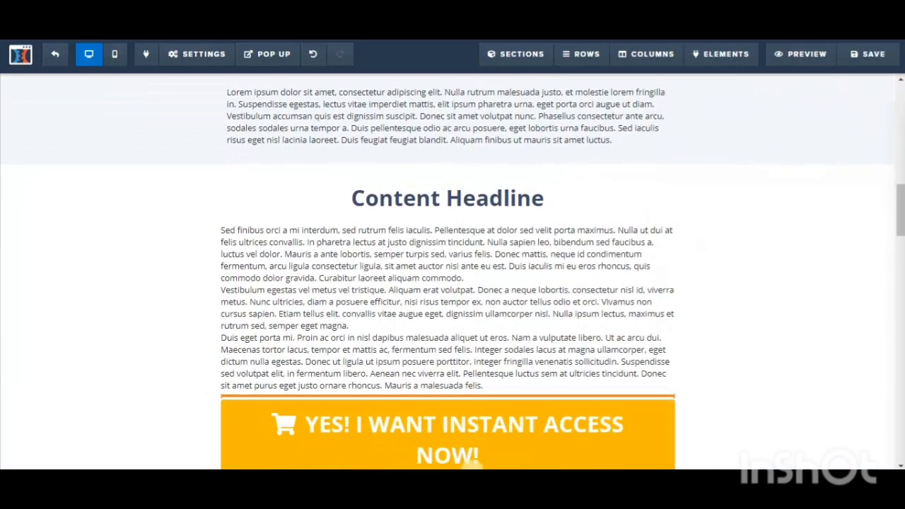
scroll(559, 396, down, 2)
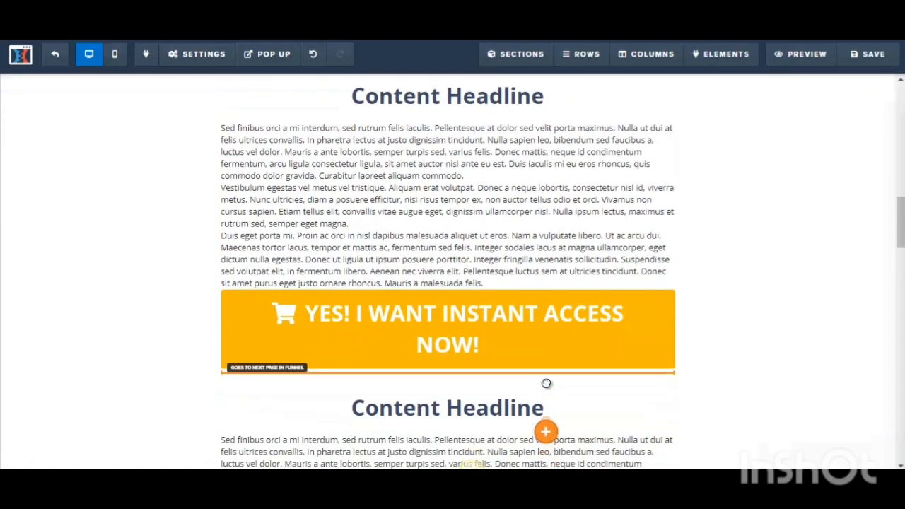
Step: Open the settings of the page owner block and view the uploaded images available for its photo, without choosing one
drag(899, 207, 901, 143)
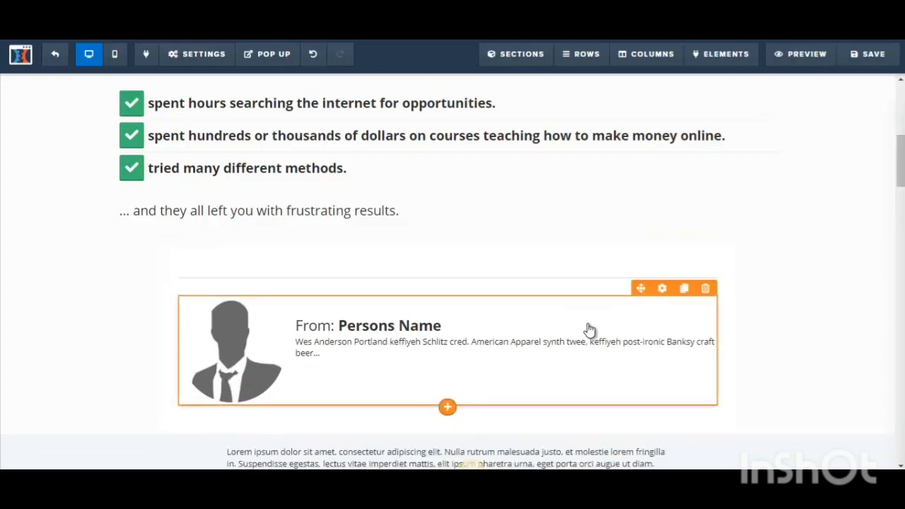
click(662, 289)
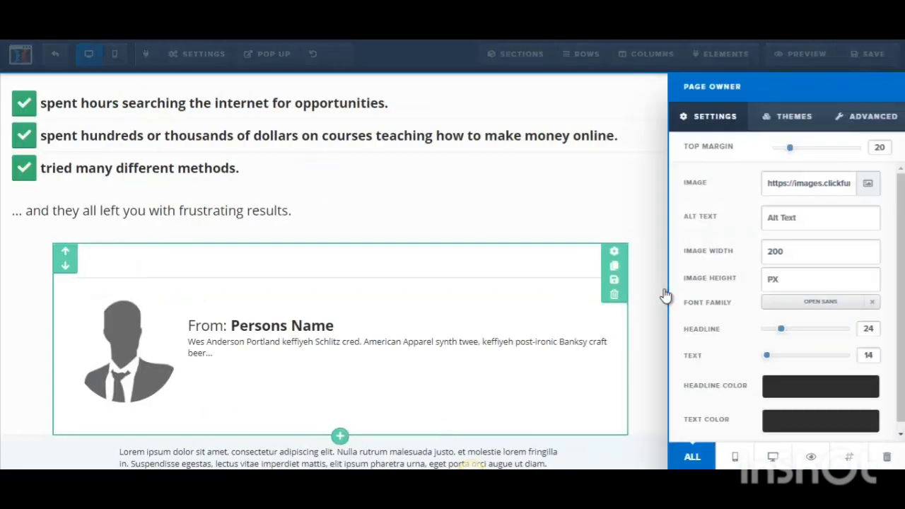
click(871, 183)
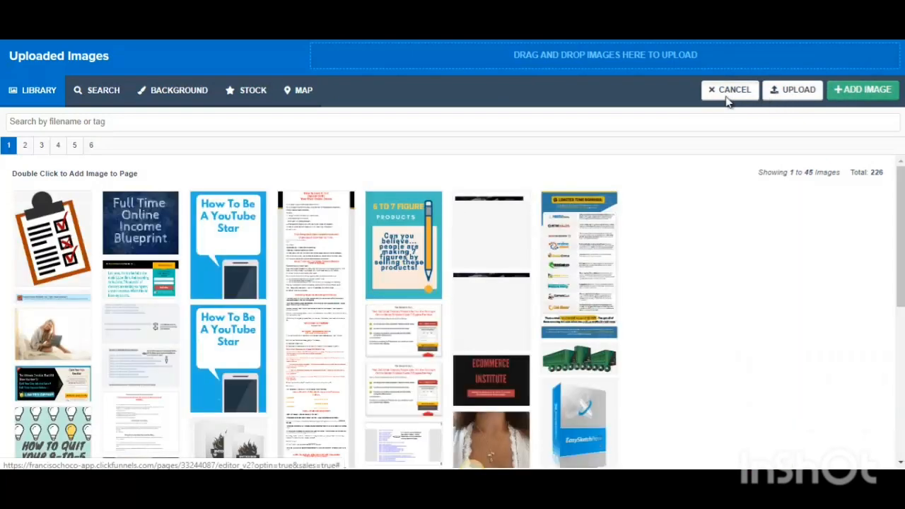
click(728, 99)
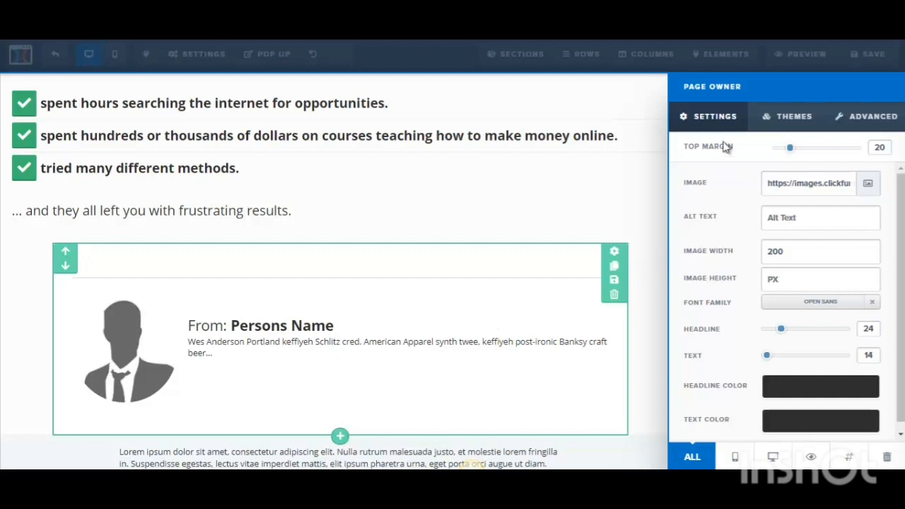
Step: Try the Text / Image layout on the page owner block and restore the Image / Text layout
click(852, 119)
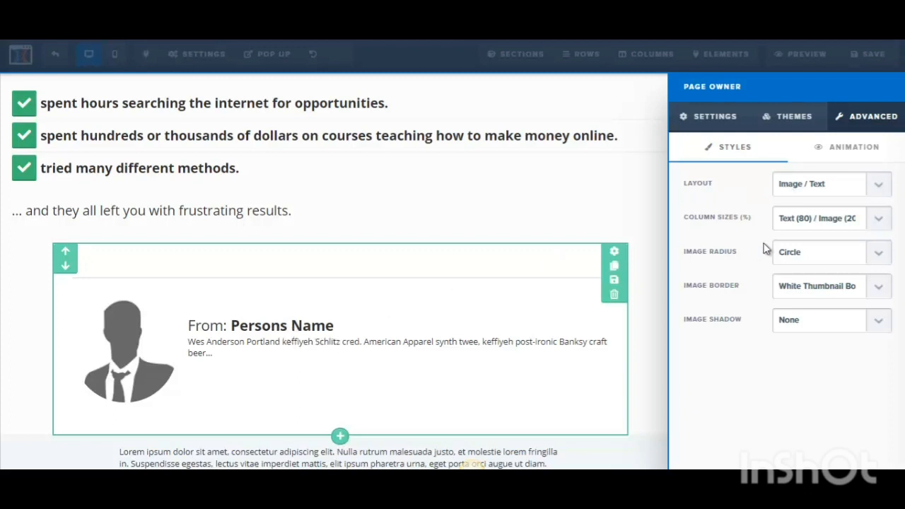
click(882, 187)
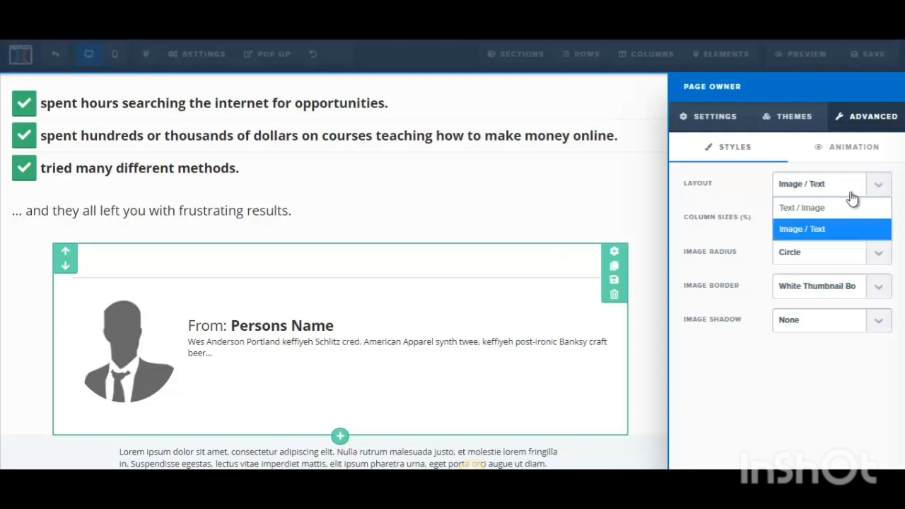
click(814, 209)
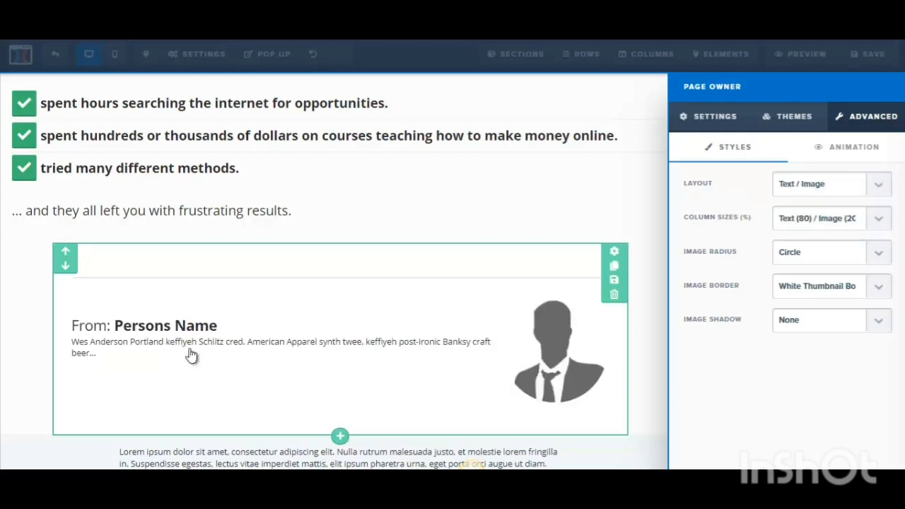
click(879, 186)
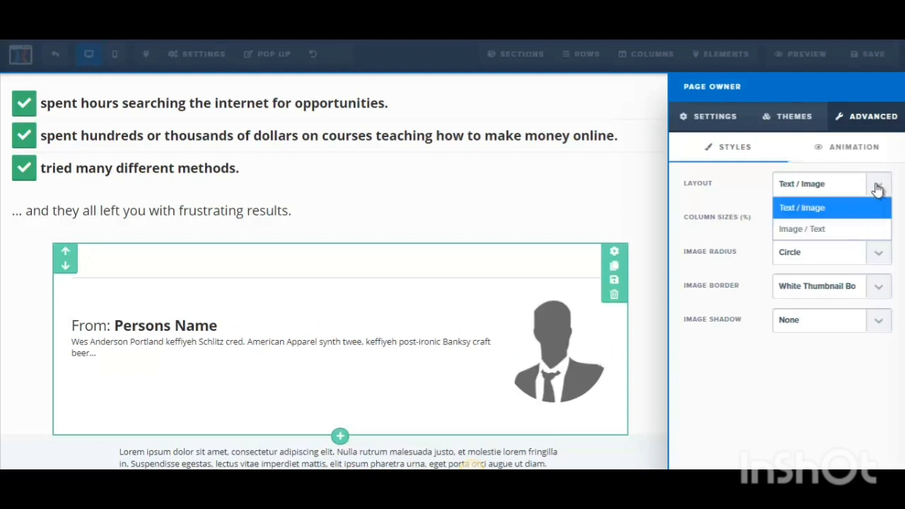
click(826, 229)
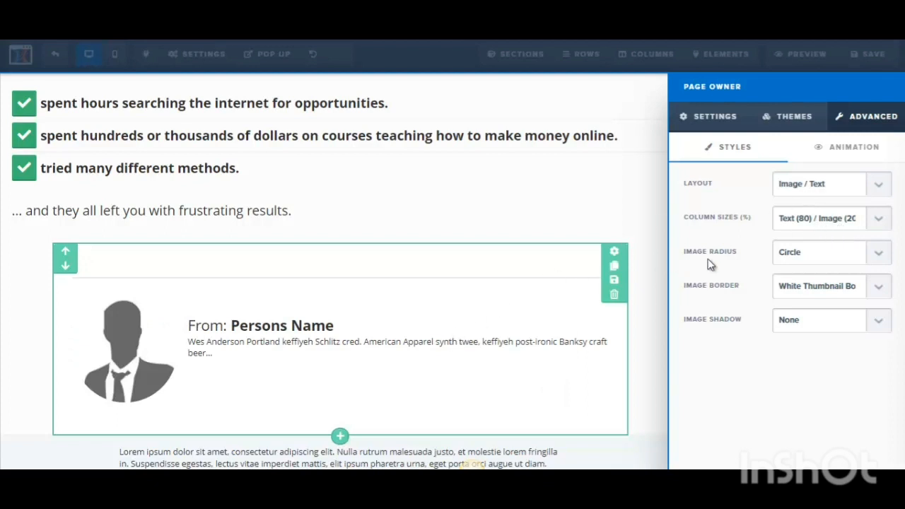
Step: Try Round Corners as the owner photo's image radius and restore Circle
click(876, 256)
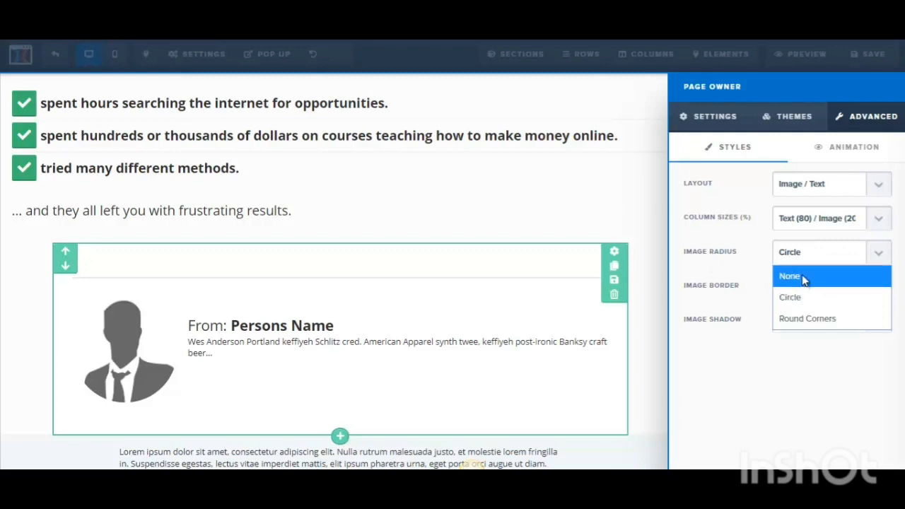
click(807, 319)
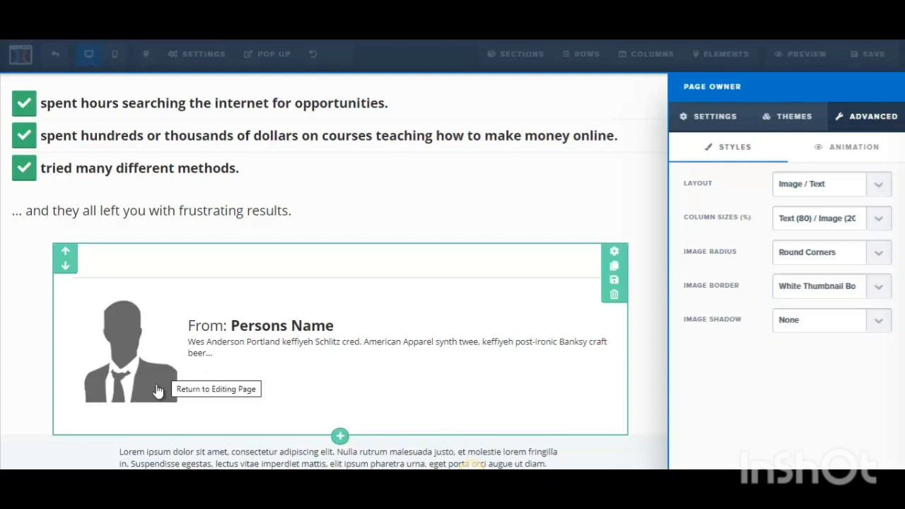
click(881, 264)
click(810, 300)
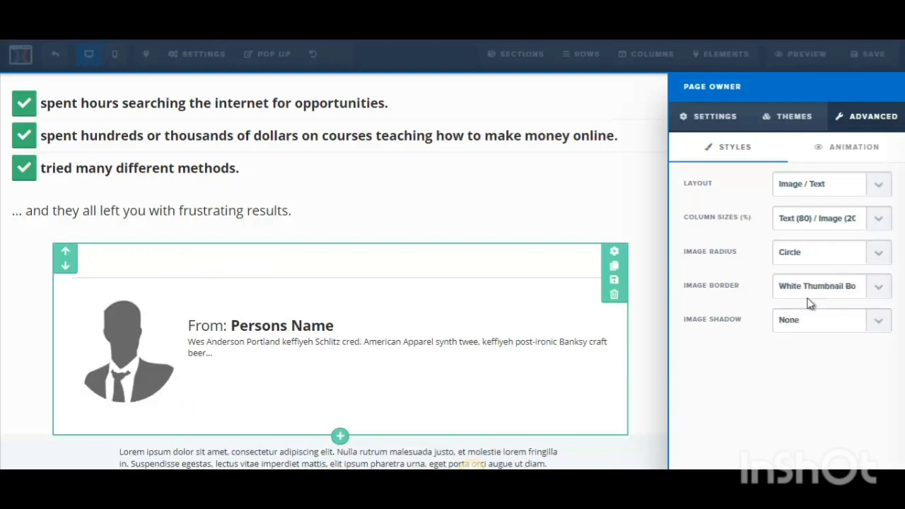
Step: View the border options for the owner photo and close the block's settings
click(880, 295)
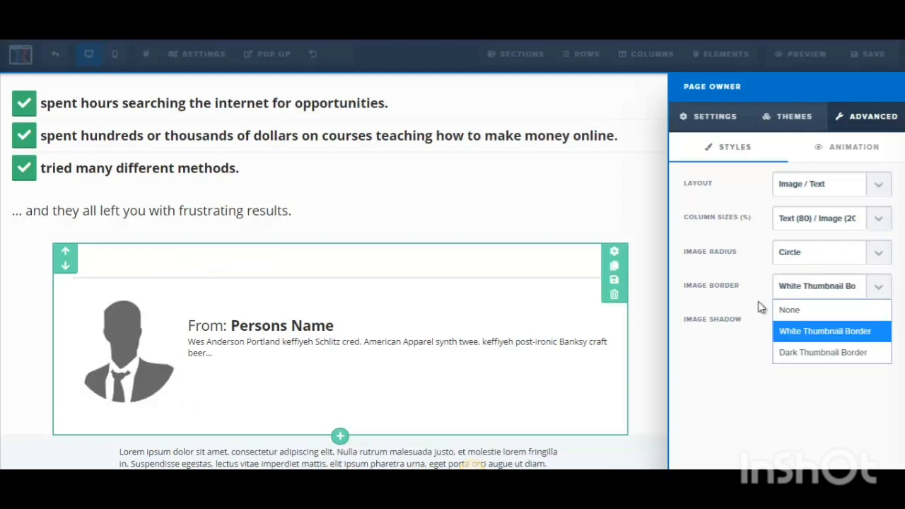
click(720, 116)
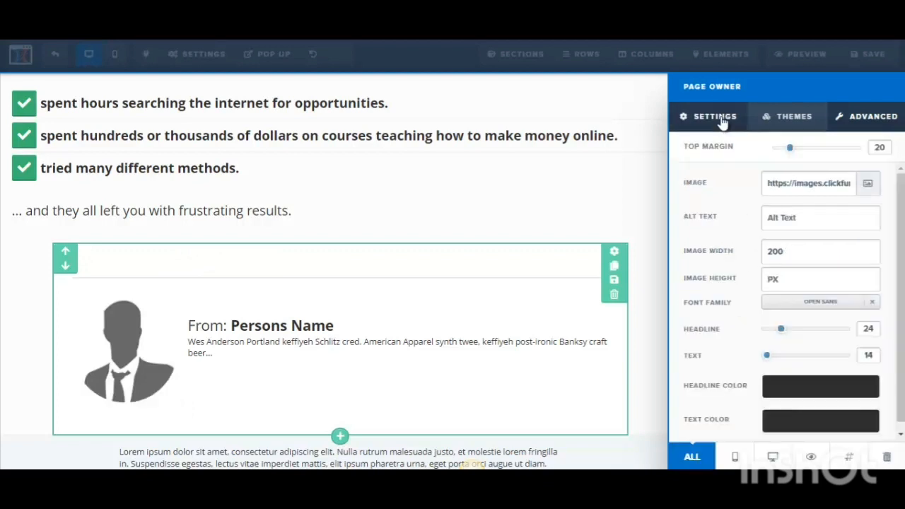
click(273, 333)
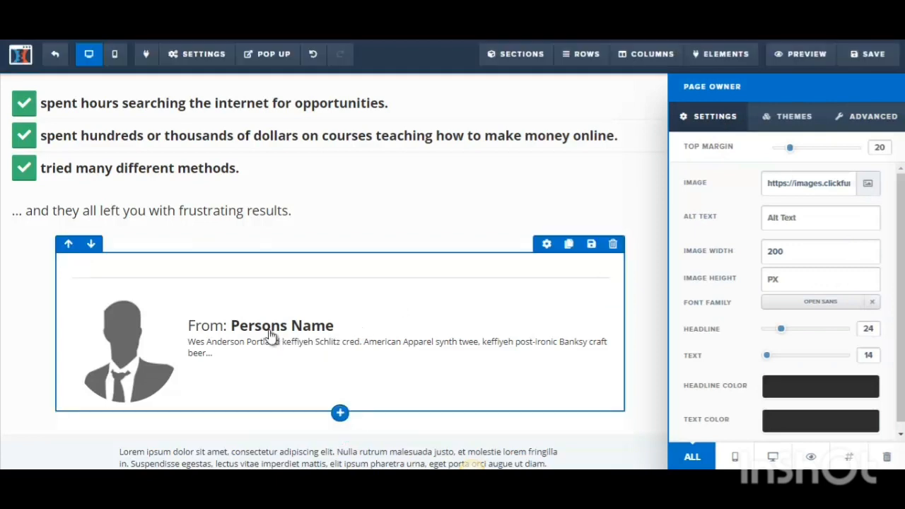
Step: Replace the "Persons Name" placeholder in the owner block's From line with the page owner's full name
click(359, 323)
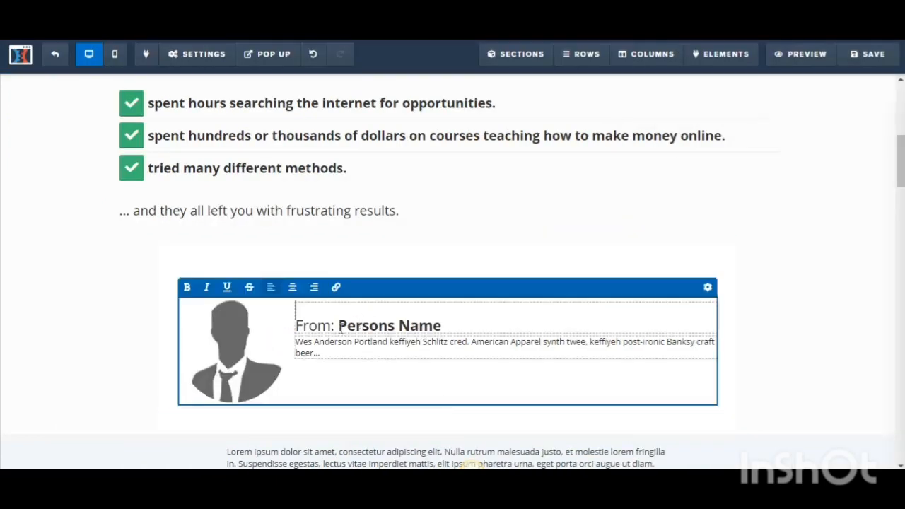
drag(338, 326, 433, 327)
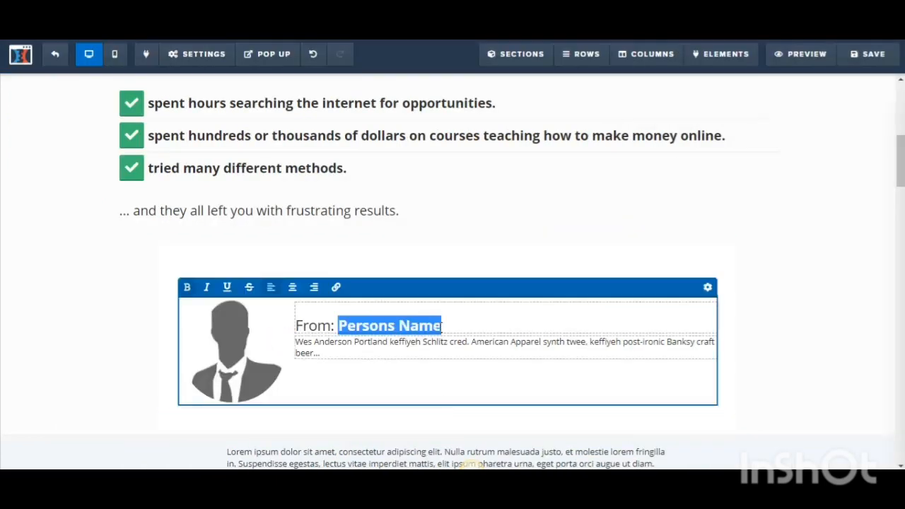
text(John )
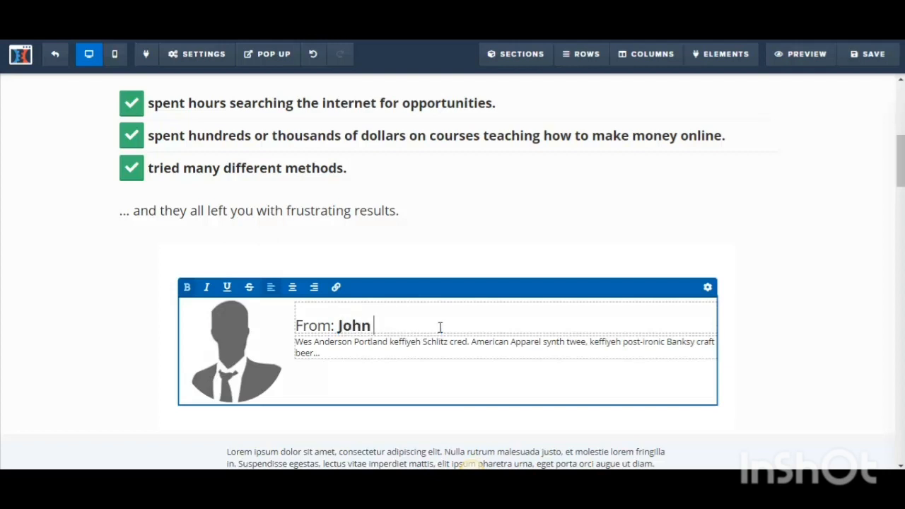
text(Doe)
Step: Replace the placeholder description under the owner's name with "Internet Marketer"
click(360, 349)
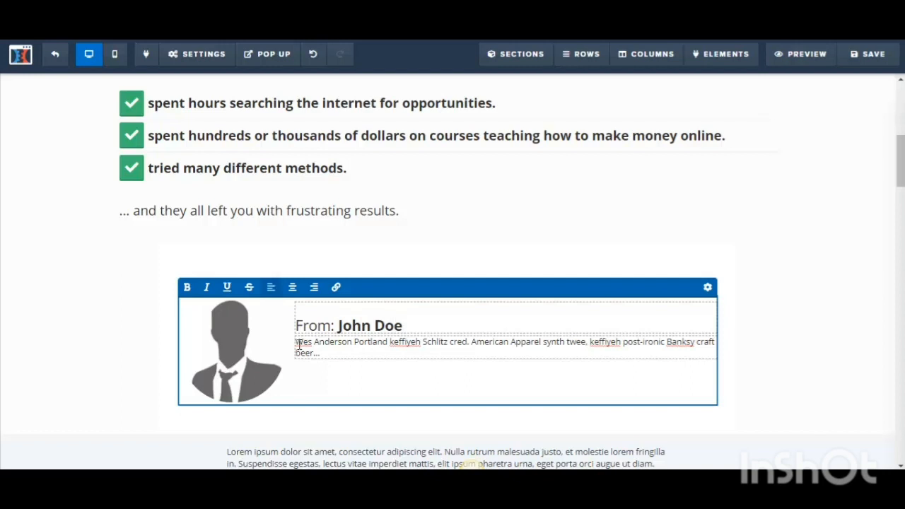
drag(297, 344, 322, 355)
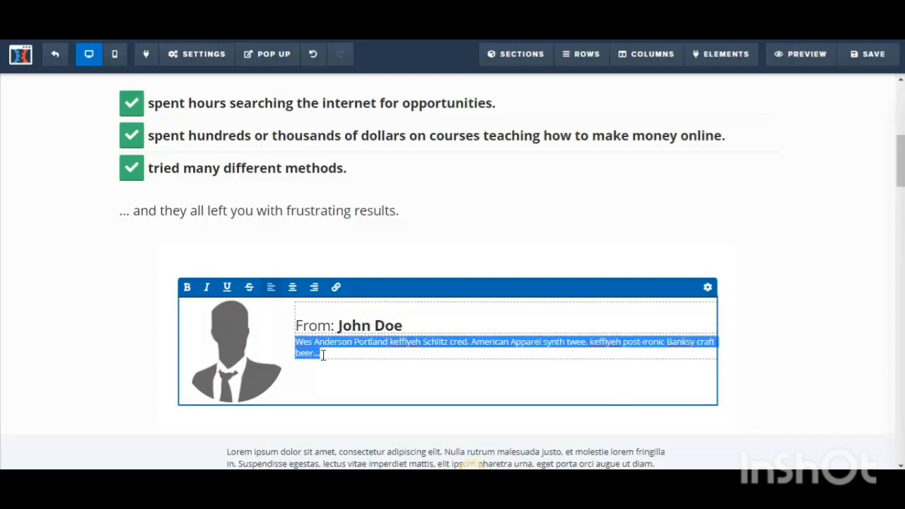
text(Internet Marketer)
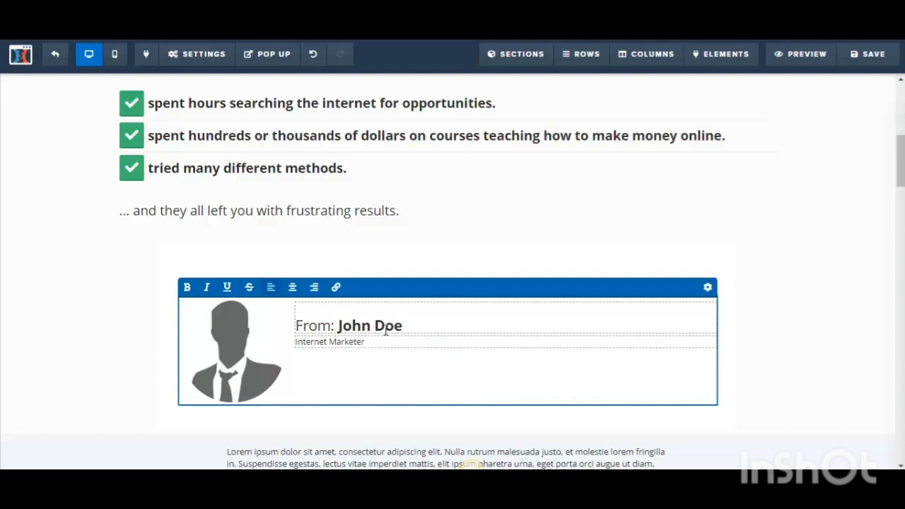
Step: Set the text size of the owner block's "Internet Marketer" description to 22 and close the settings
drag(364, 342, 289, 341)
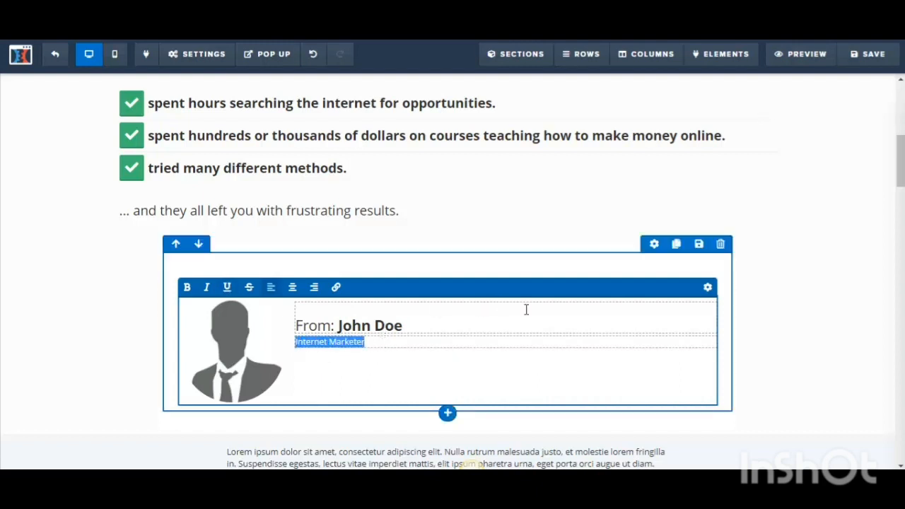
click(708, 289)
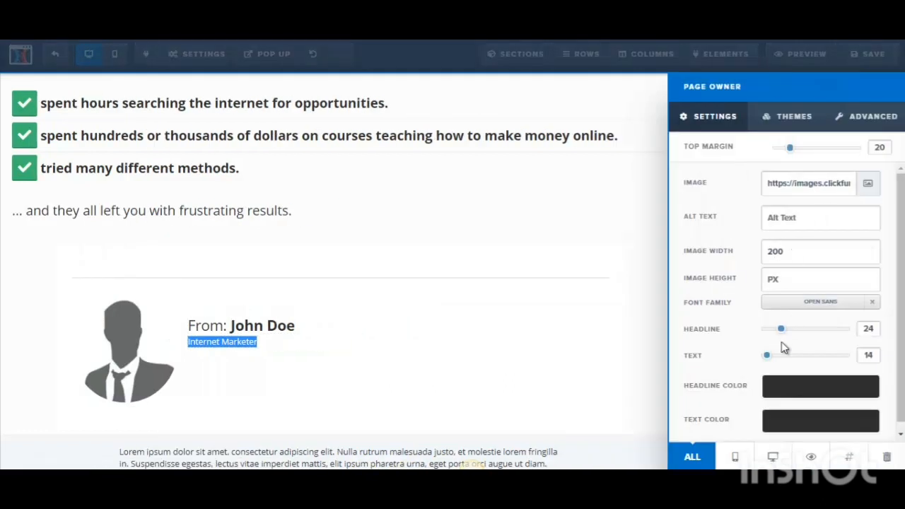
drag(768, 356, 778, 357)
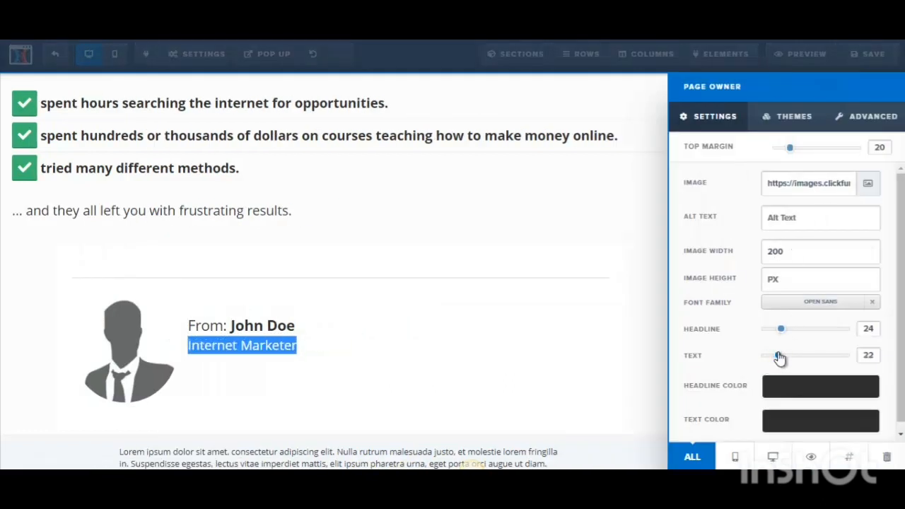
click(454, 364)
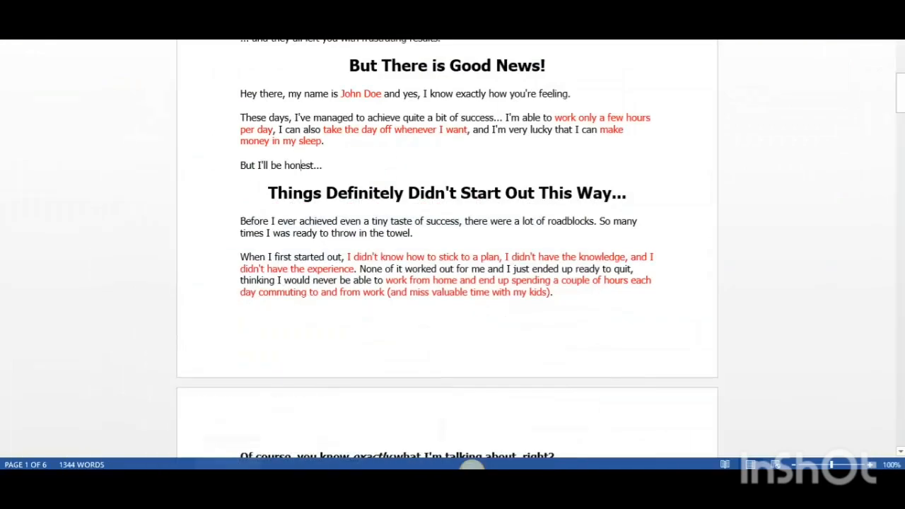
Step: Duplicate the lorem ipsum paragraph in the light blue section below the owner block
drag(902, 101, 901, 81)
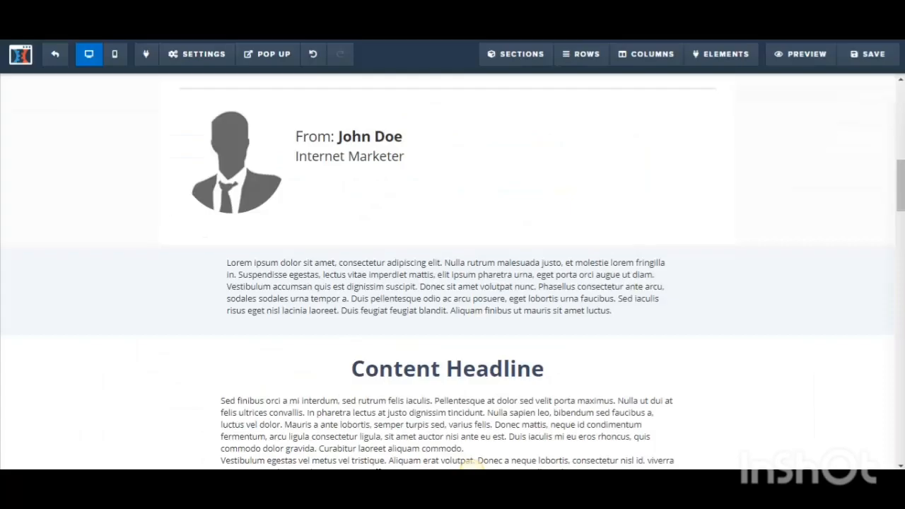
scroll(530, 234, down, 1)
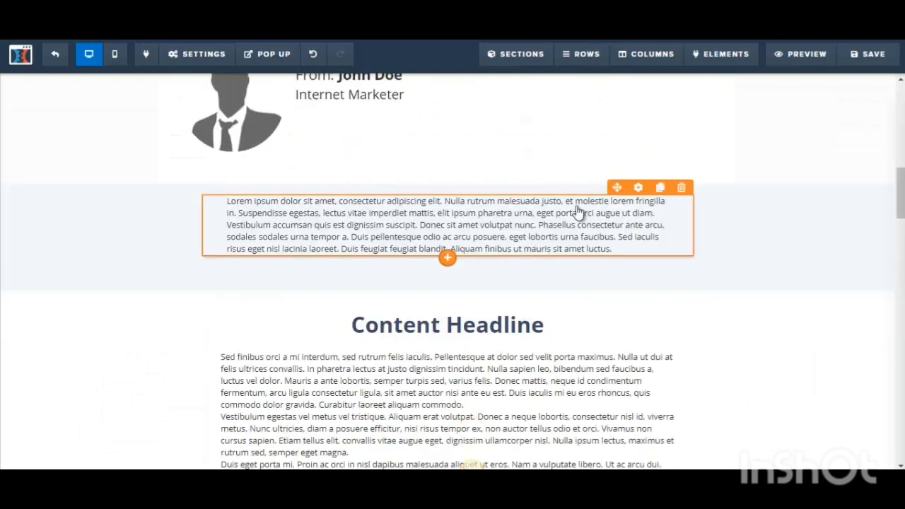
click(660, 188)
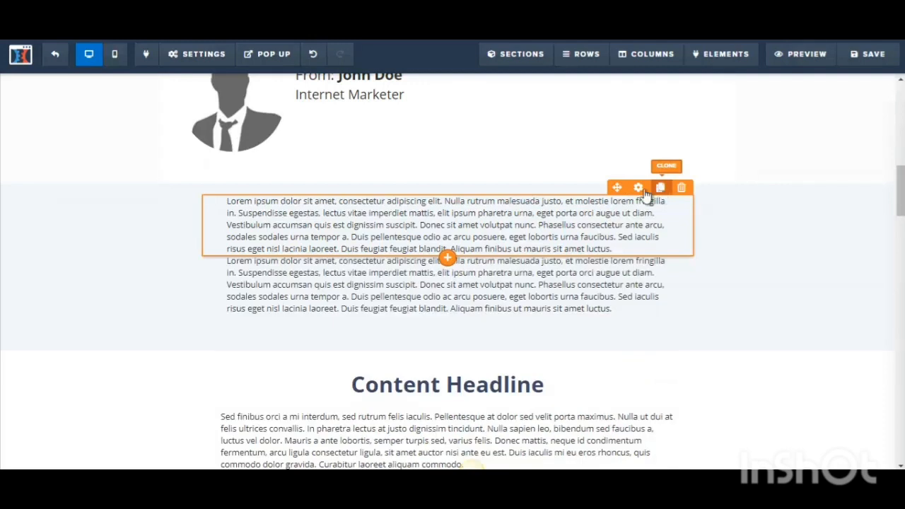
Step: Add a headline element between the two lorem ipsum paragraphs in the light blue section
click(489, 237)
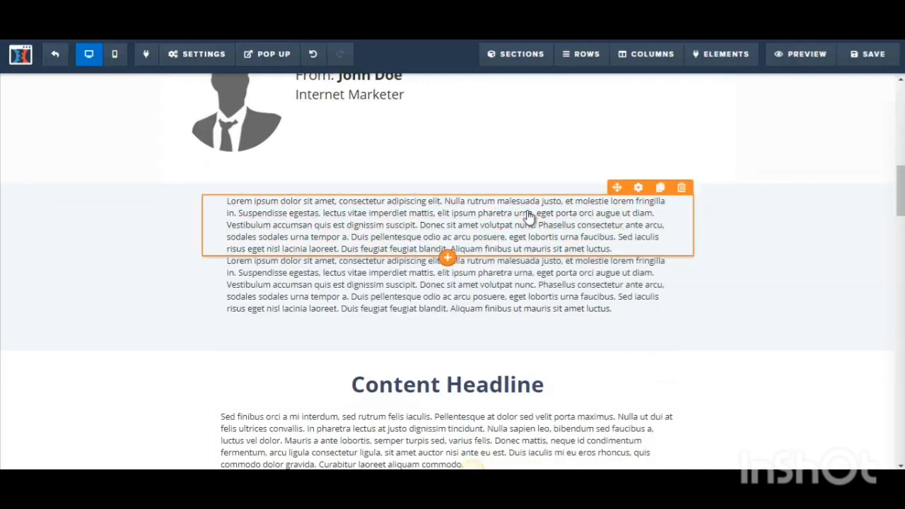
click(446, 259)
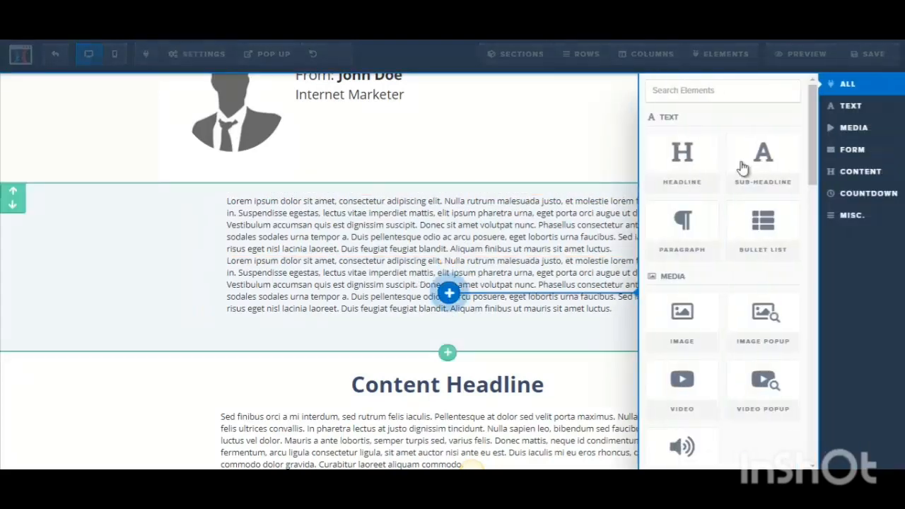
click(685, 176)
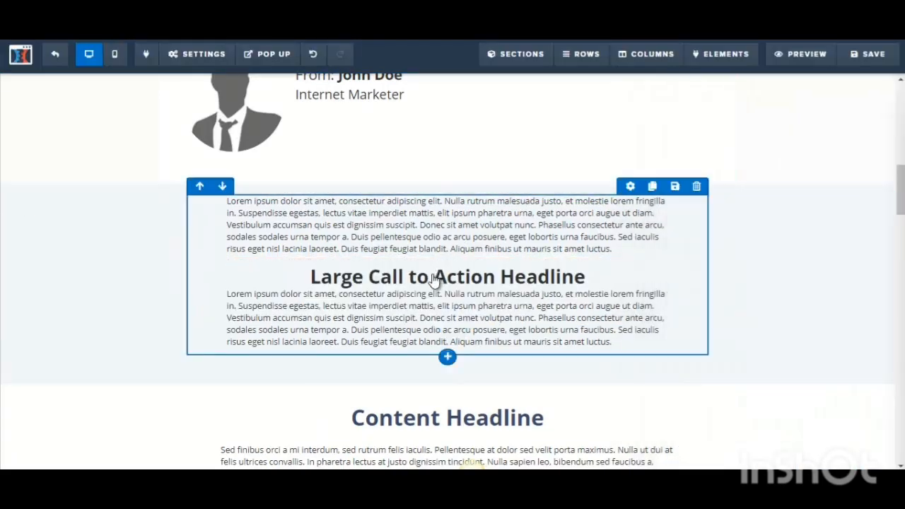
Step: Replace the new headline's placeholder text with "But There Is Good News!"
click(388, 285)
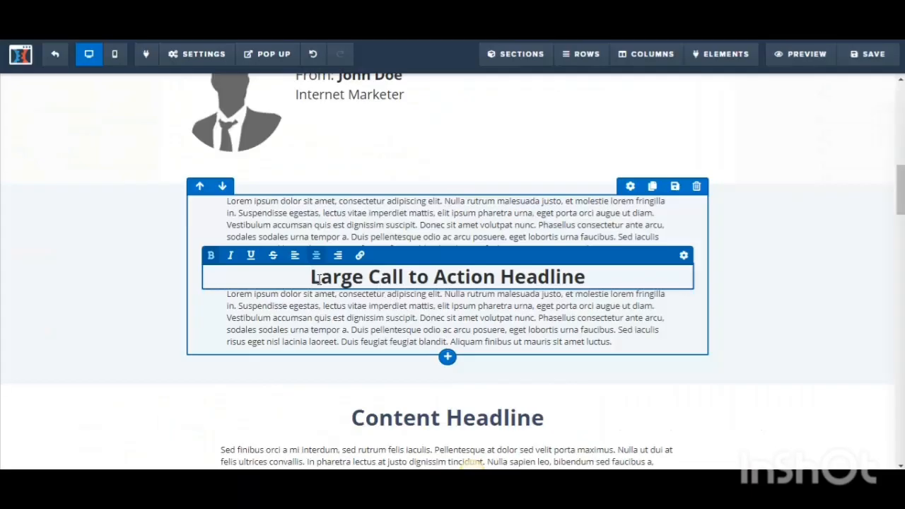
drag(319, 280, 610, 279)
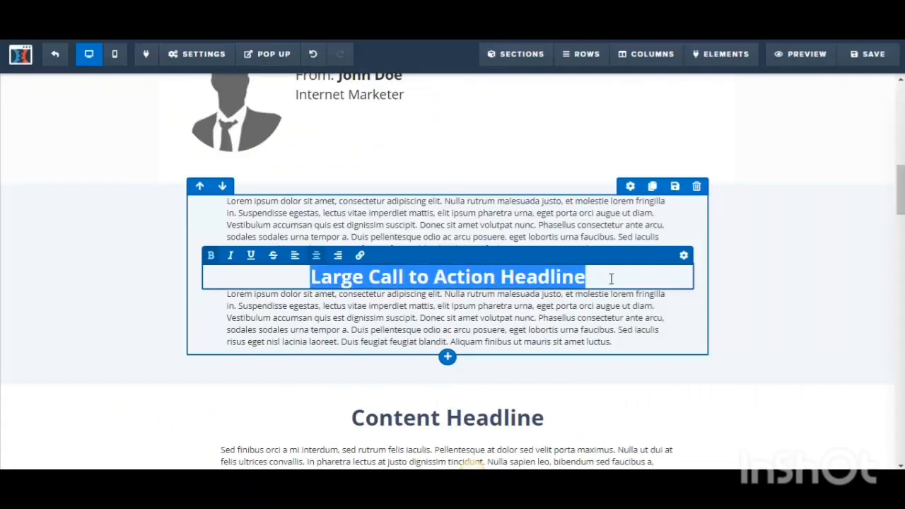
text(But He)
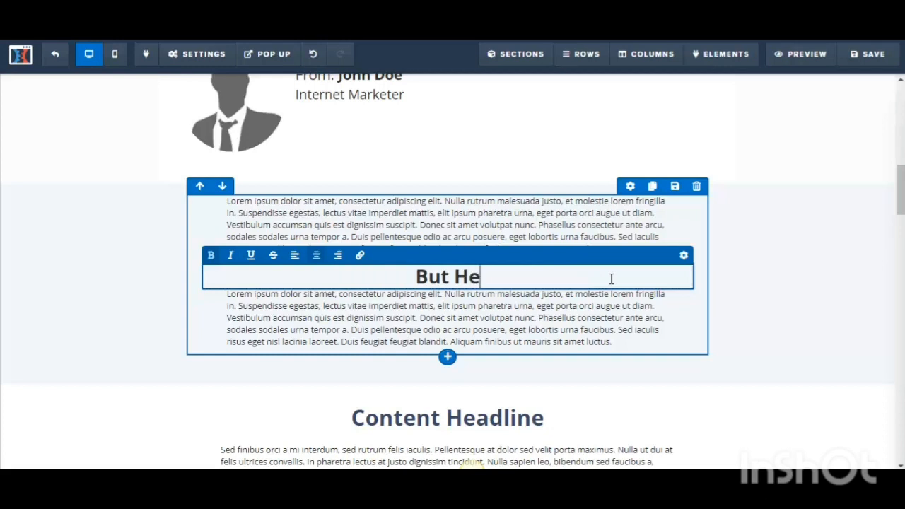
key(BackSpace)
key(BackSpace)
text(There I)
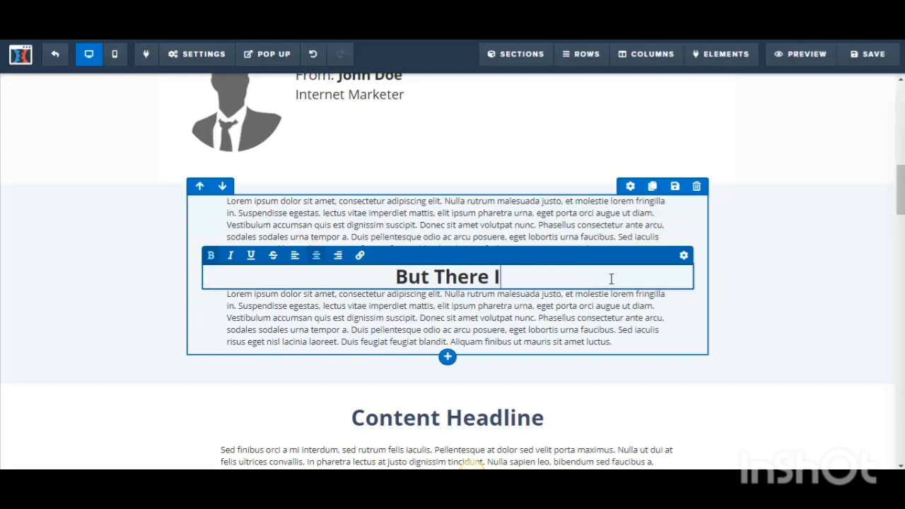
text(s Good News!)
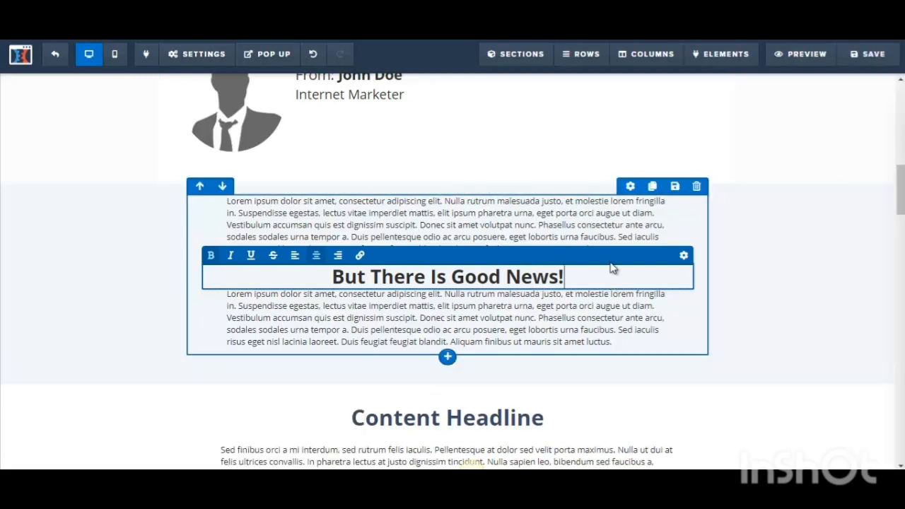
Step: Delete the lorem ipsum paragraph above the "But There Is Good News!" headline and confirm the deletion
click(622, 222)
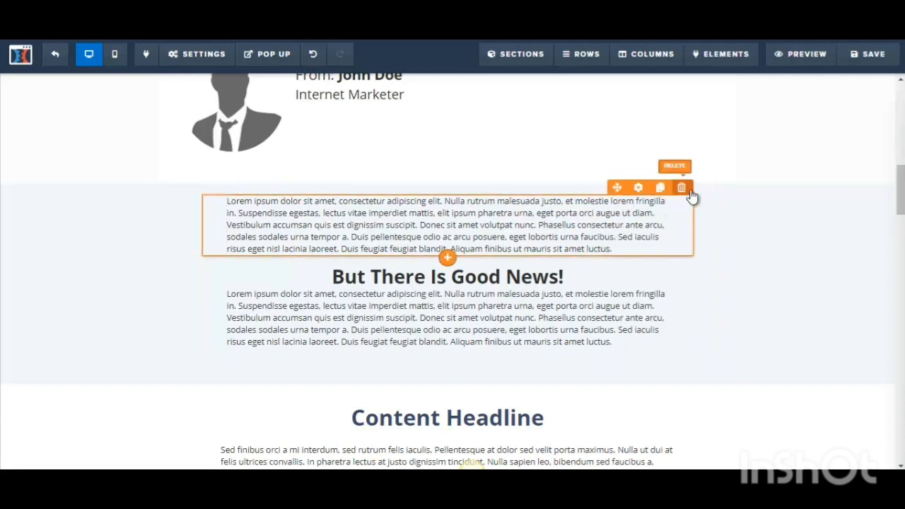
click(682, 188)
click(517, 101)
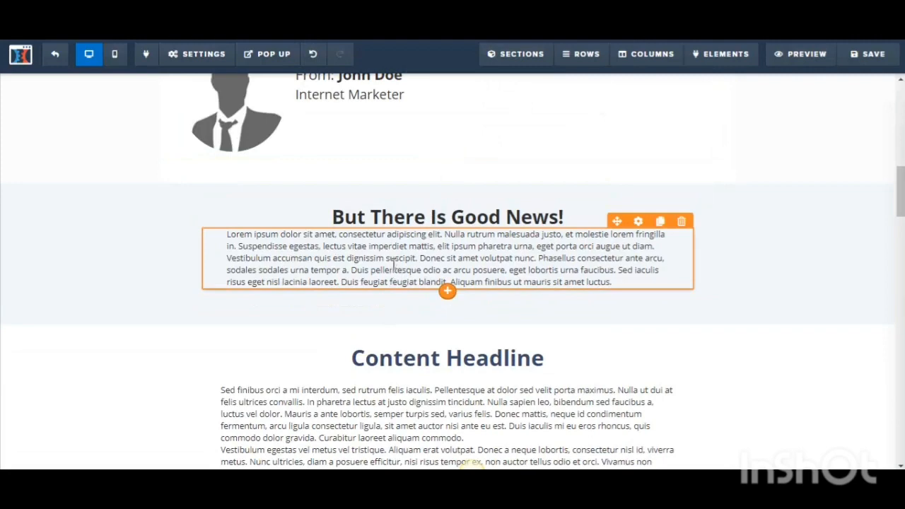
Step: Replace the lorem ipsum under "But There Is Good News!" with the Word document's copy from "Hey there" through "But I'll be honest..."
click(394, 265)
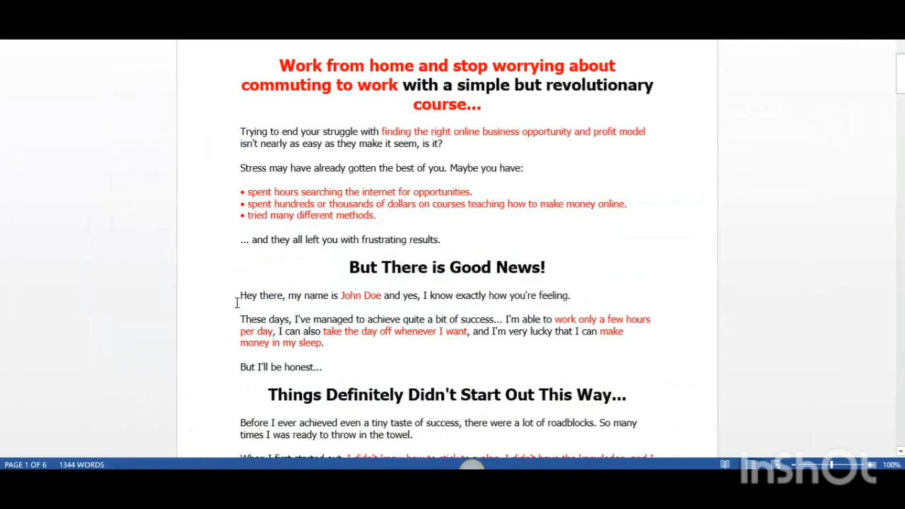
drag(244, 290, 331, 366)
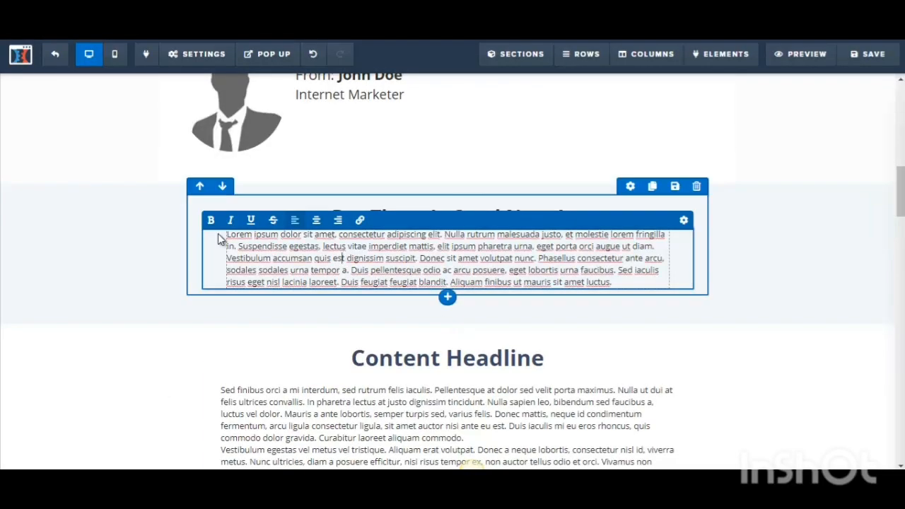
drag(228, 235, 656, 281)
text(Hey there, my name is John Doe and yes. I know exactly how you're feeling. These days, I've managed to achieve quite a bit of success... I'm able to work only a few hours per day. I can also take the day off whenever I want, and I'm very lucky that I can make money in my sleep. But I'll be honest...)
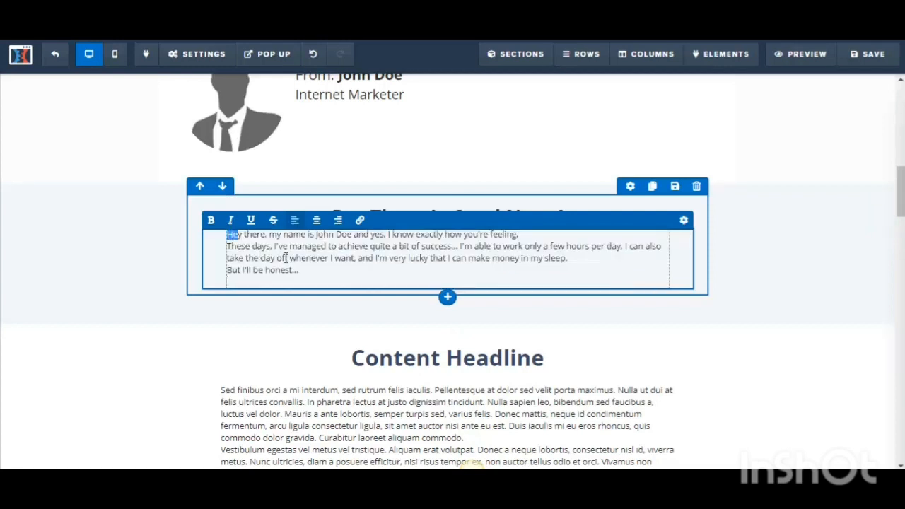
Step: Set the font size of the pasted introduction copy to 22 and close its settings
drag(286, 258, 311, 277)
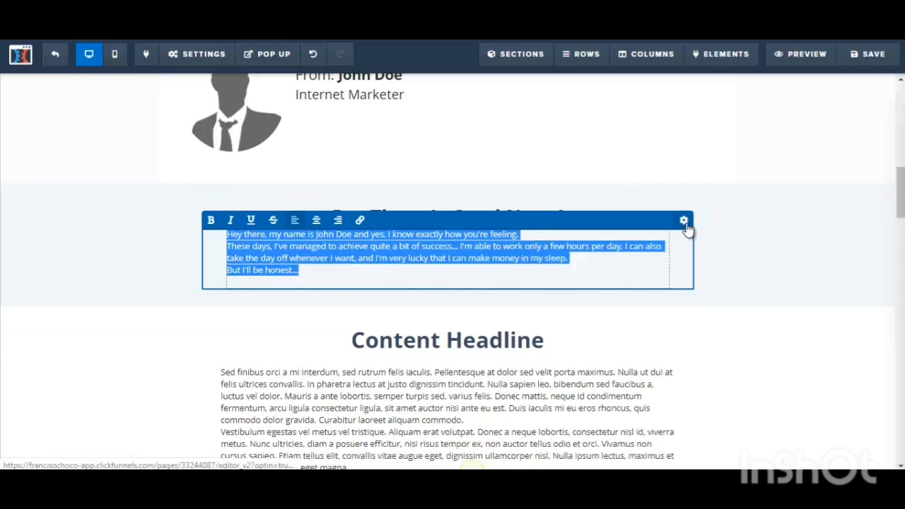
click(684, 222)
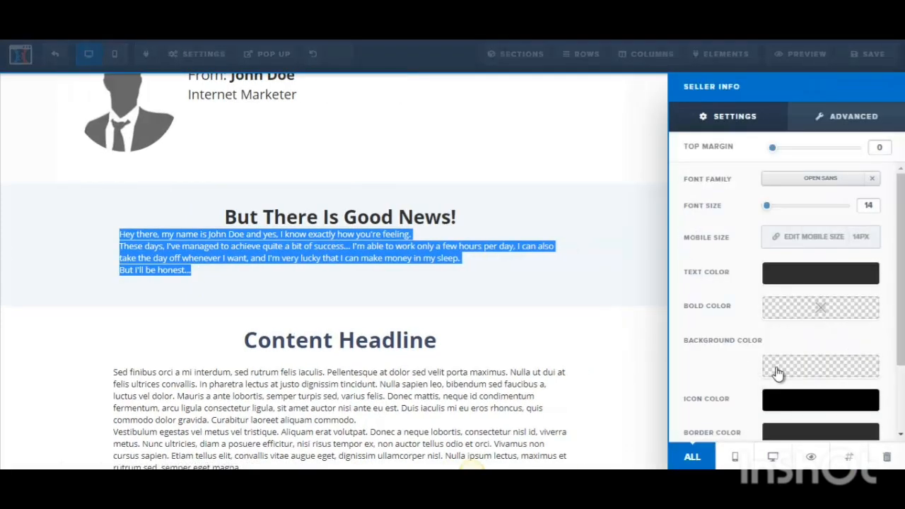
drag(768, 212, 778, 210)
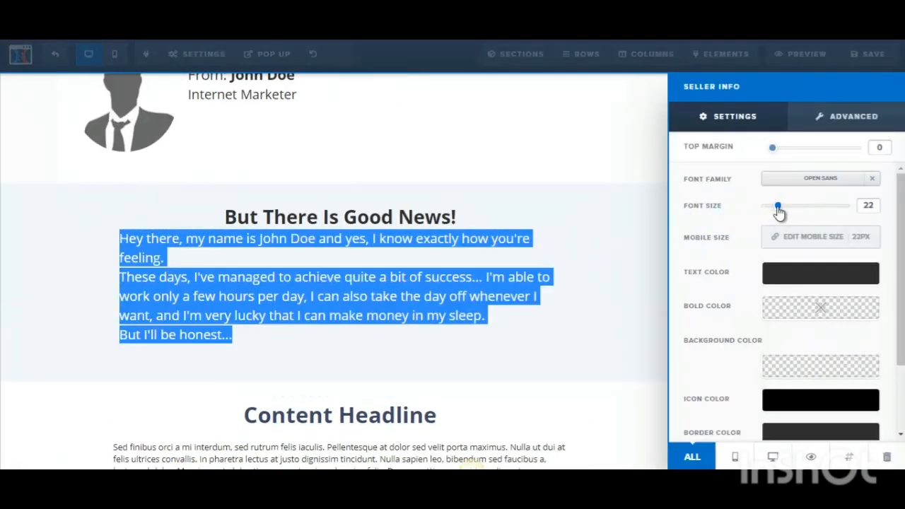
click(404, 302)
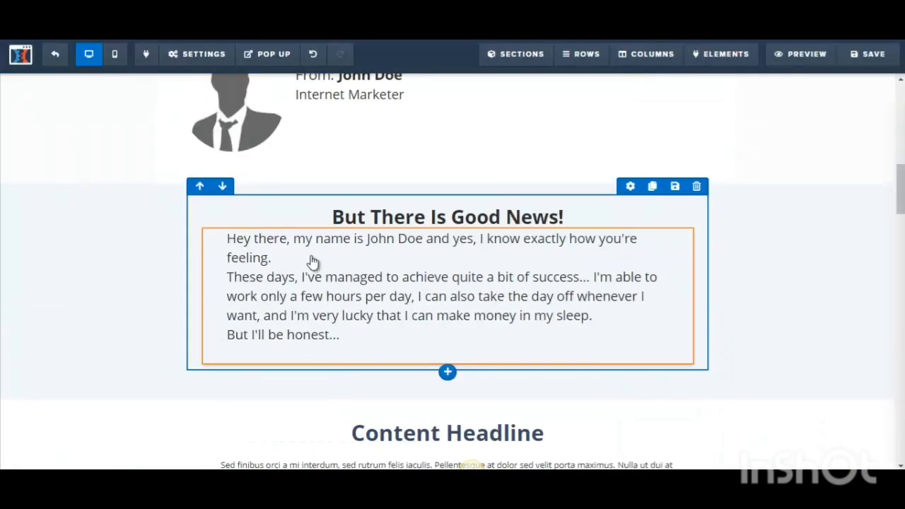
Step: Insert blank lines between the three paragraphs of the introduction copy and save the page
click(311, 258)
click(310, 258)
key(Return)
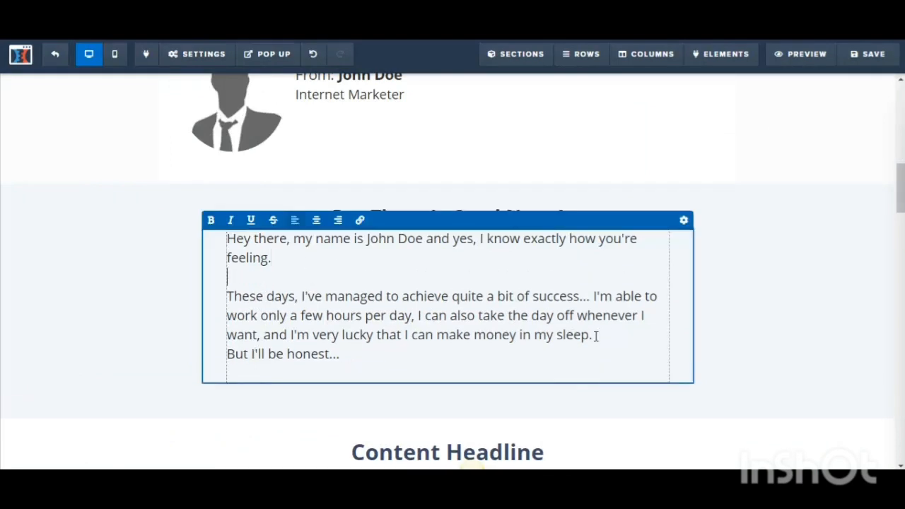
key(Return)
click(856, 280)
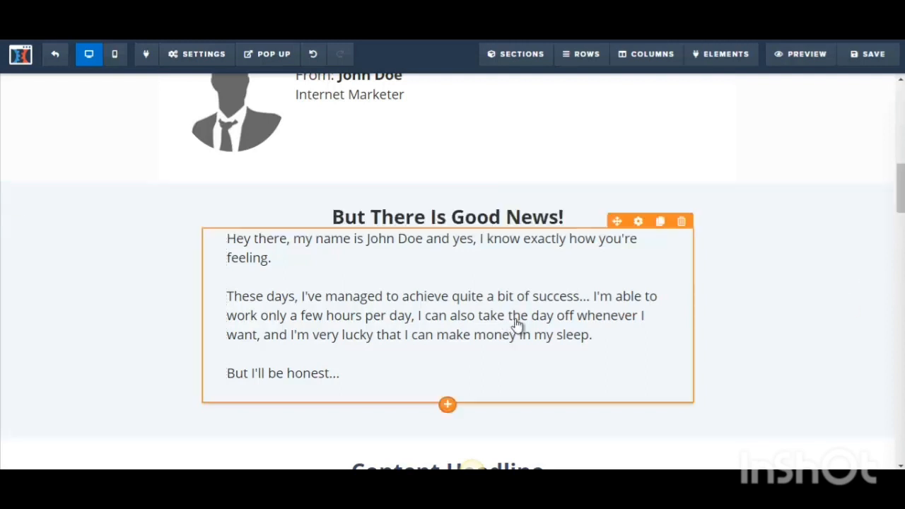
scroll(721, 198, up, 1)
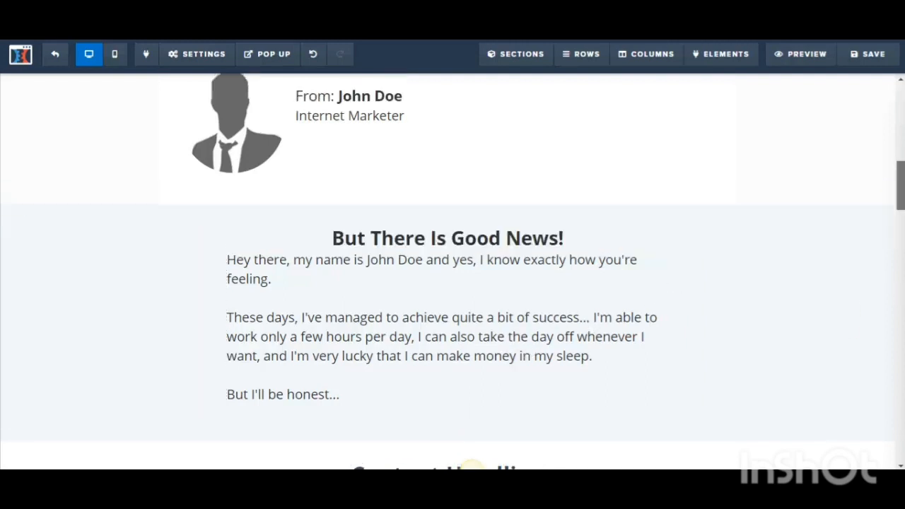
click(866, 54)
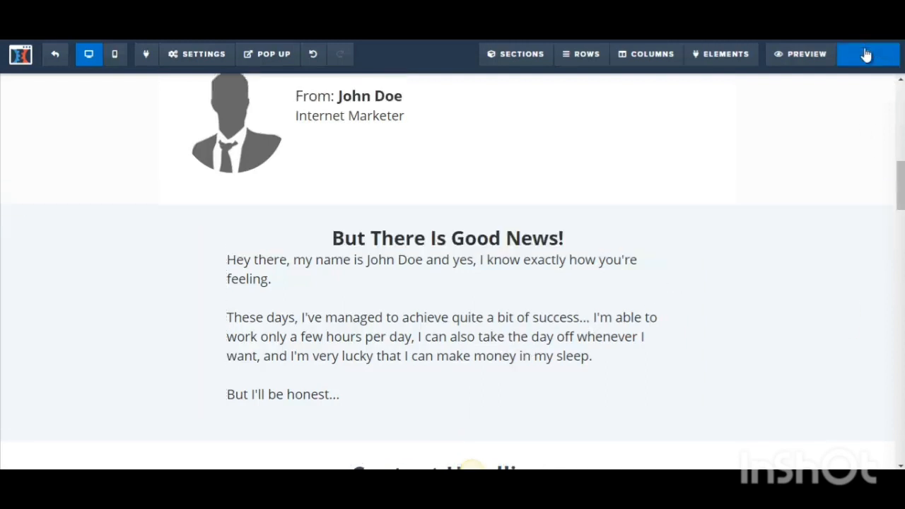
Step: Read through the sales letter in the Word document and examine the matching testimonial section on the ClickFunnels page
scroll(504, 264, down, 1)
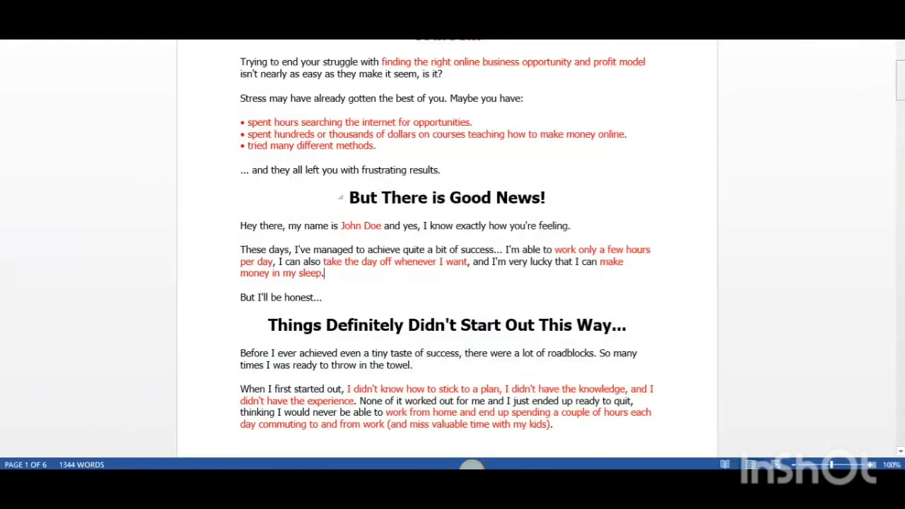
mouse_move(900, 80)
mouse_down()
mouse_move(899, 146)
mouse_move(900, 81)
mouse_up()
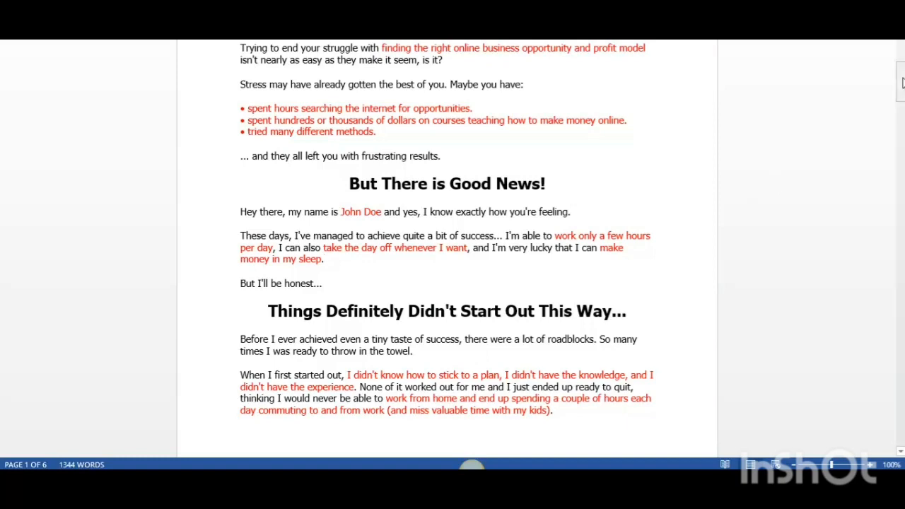
drag(899, 82, 901, 135)
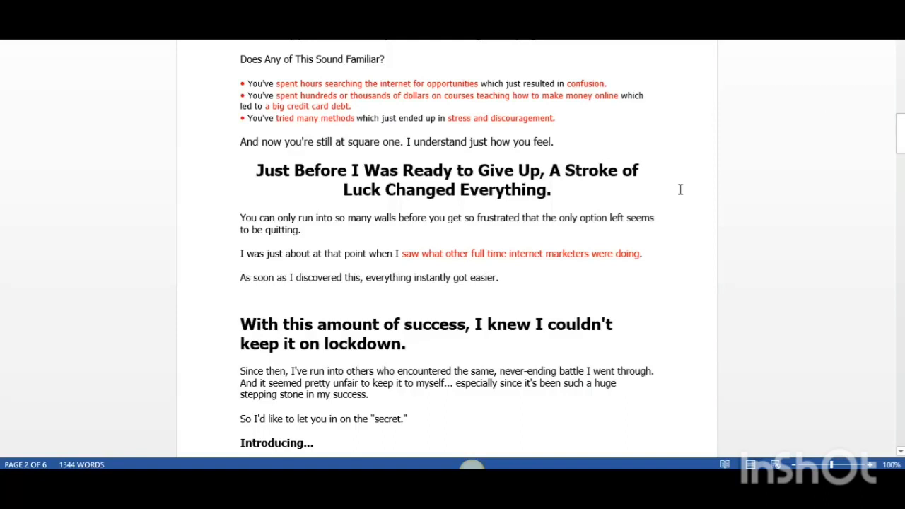
drag(900, 139, 900, 264)
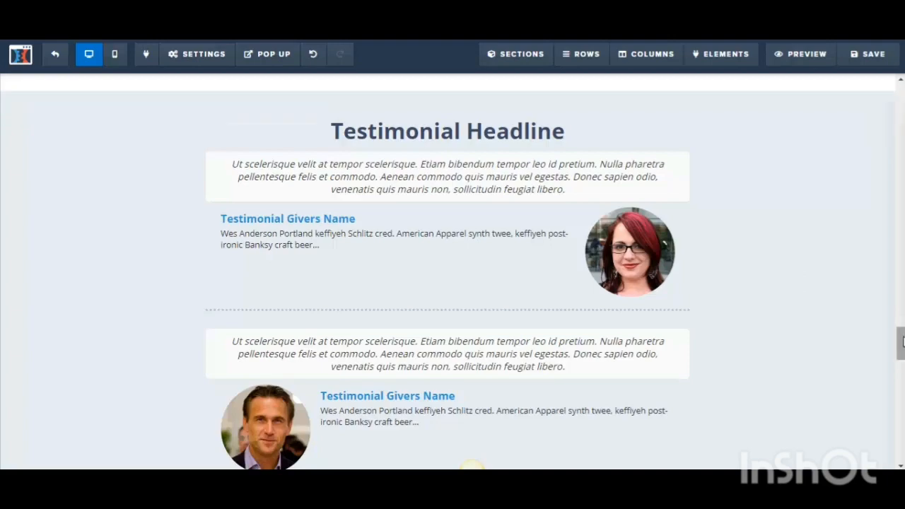
mouse_move(902, 340)
mouse_down()
mouse_move(901, 205)
mouse_move(902, 344)
mouse_up()
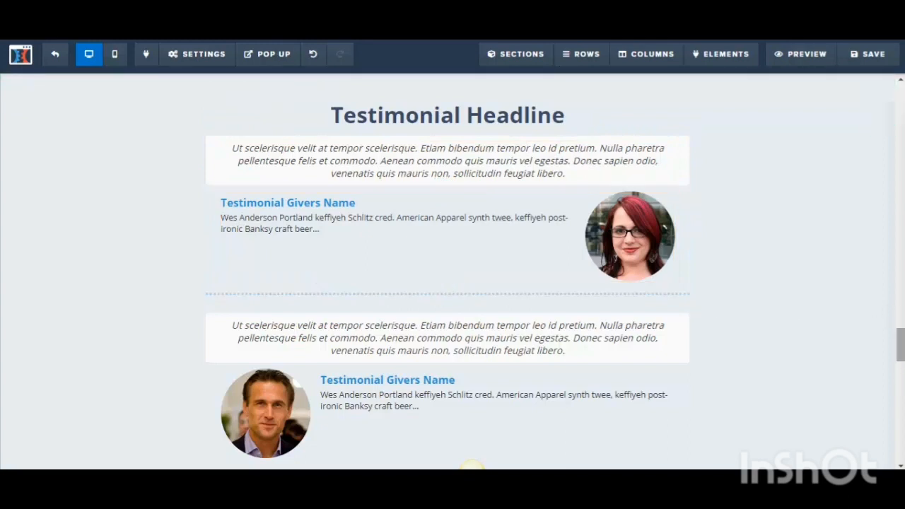
drag(901, 336, 901, 338)
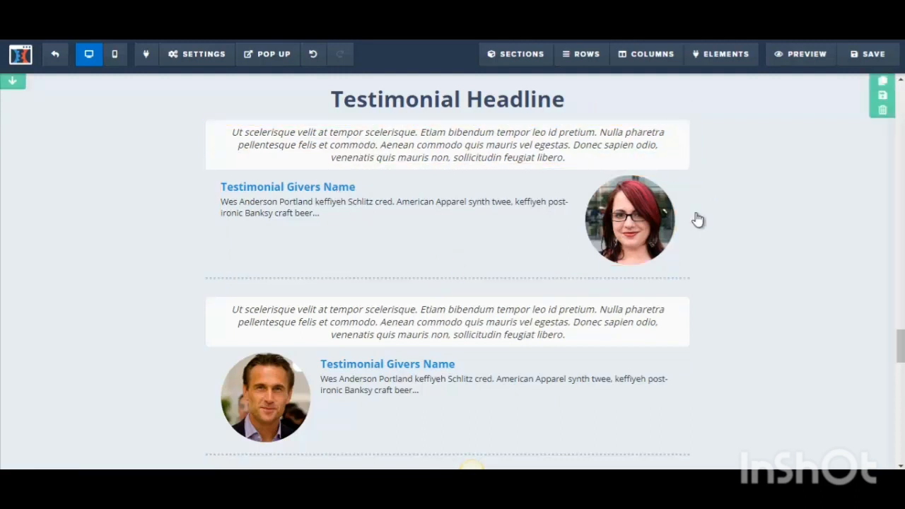
scroll(447, 283, up, 1)
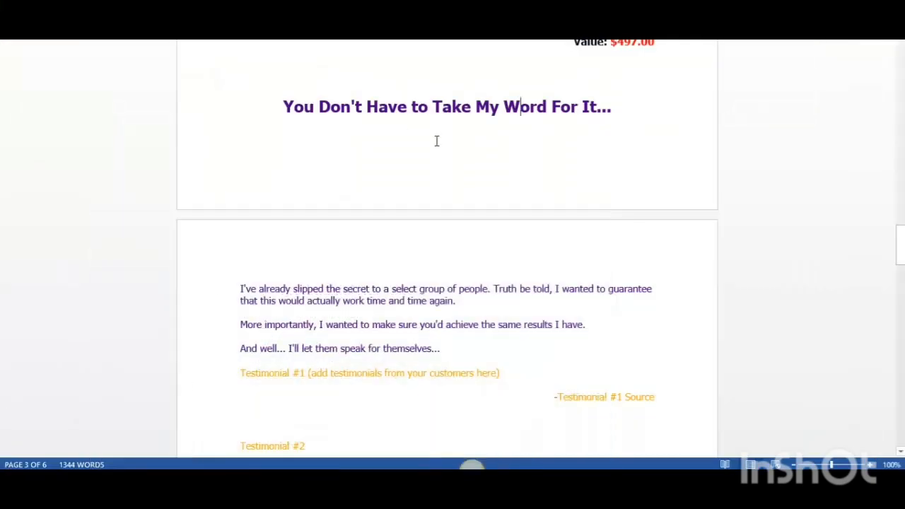
Step: Replace the "Testimonial Headline" text with "You Don't Have to Take My Word For It..." from the Word document and save the page
drag(283, 106, 613, 108)
key(ctrl+c)
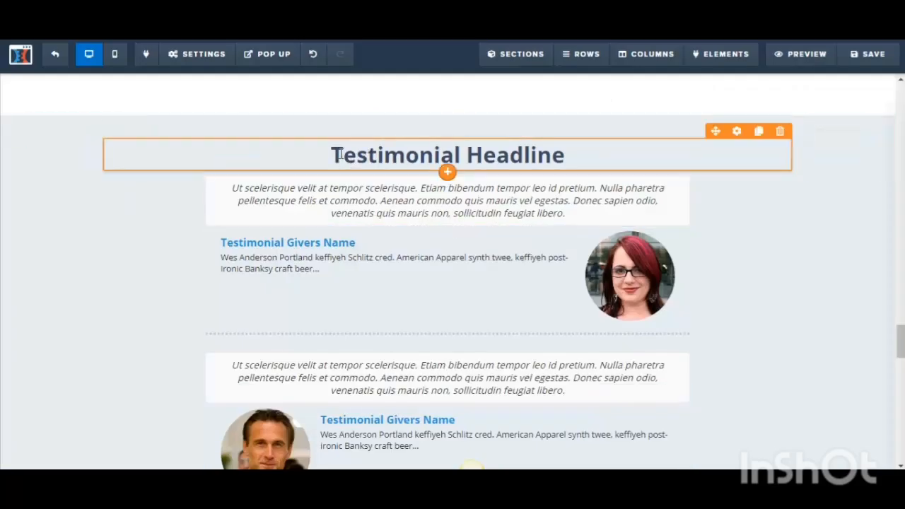
click(340, 155)
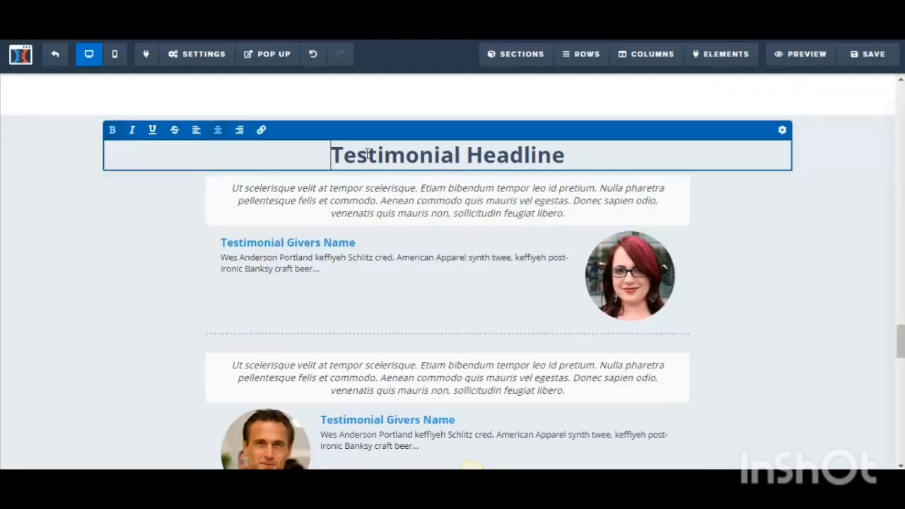
drag(331, 155, 567, 155)
key(ctrl+v)
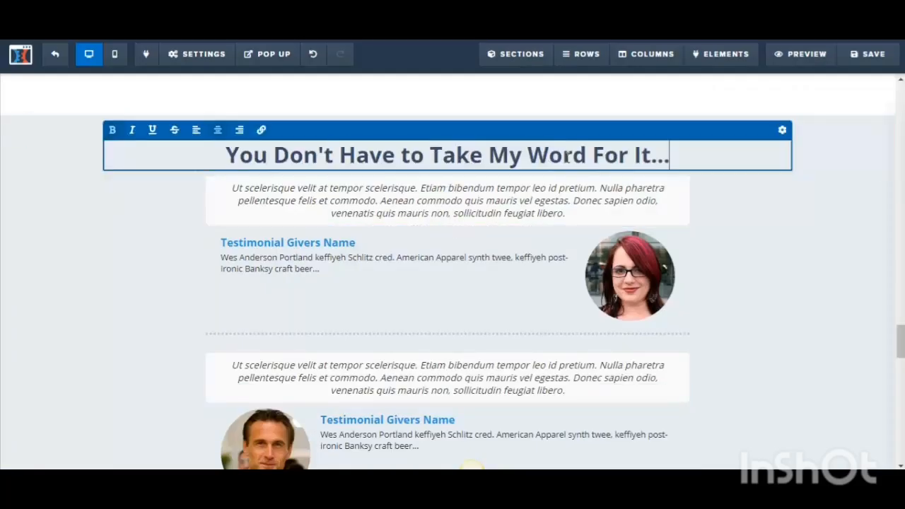
click(351, 217)
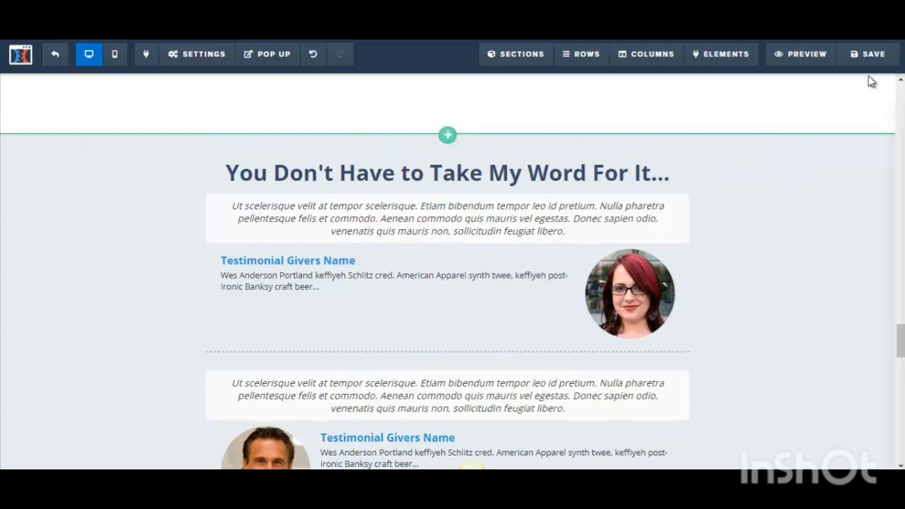
click(872, 62)
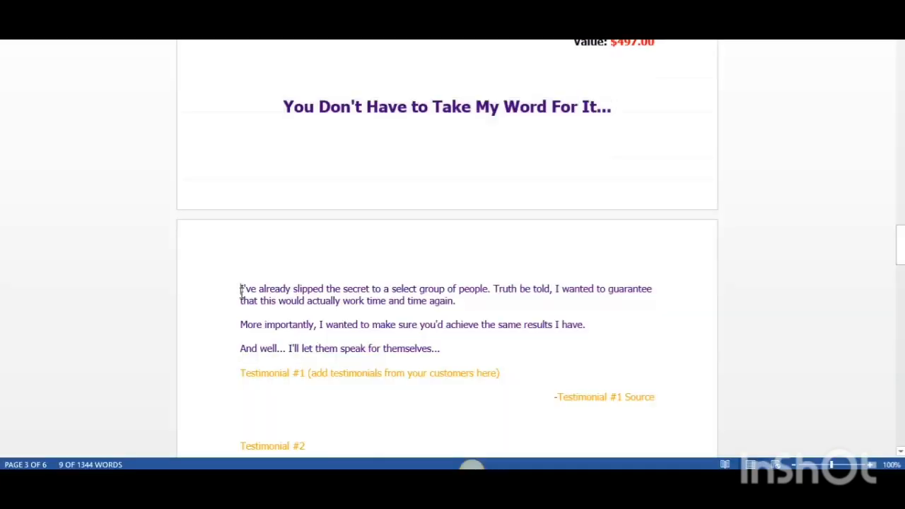
Step: Replace the first testimonial's placeholder quote with the "I've already slipped the secret..." paragraphs from the Word document
drag(239, 289, 448, 348)
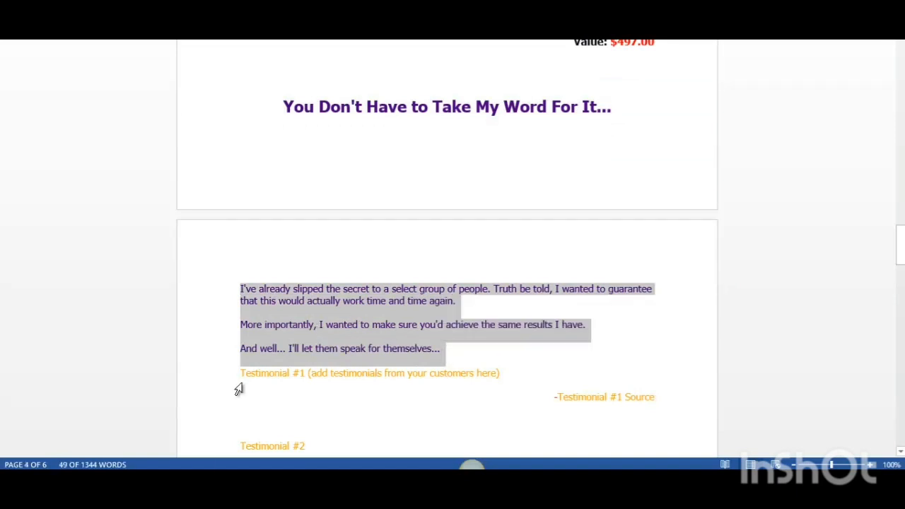
mouse_move(217, 482)
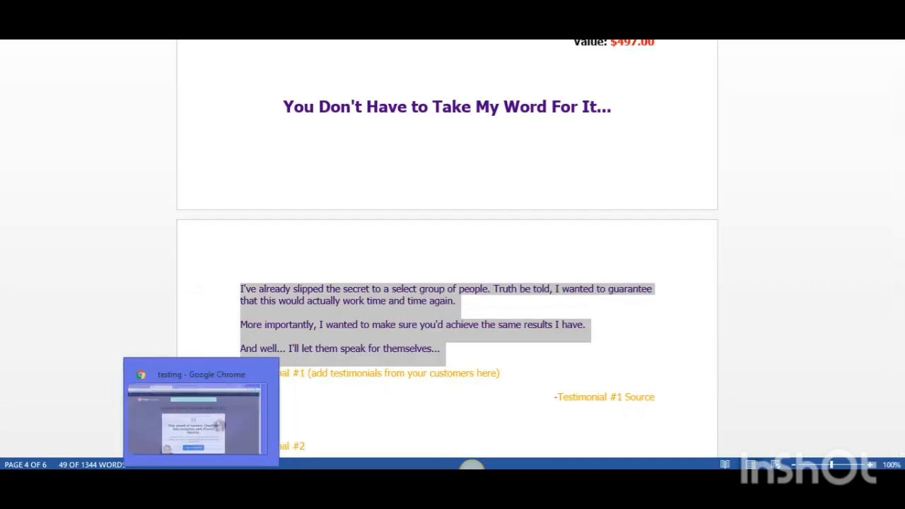
click(218, 417)
click(258, 192)
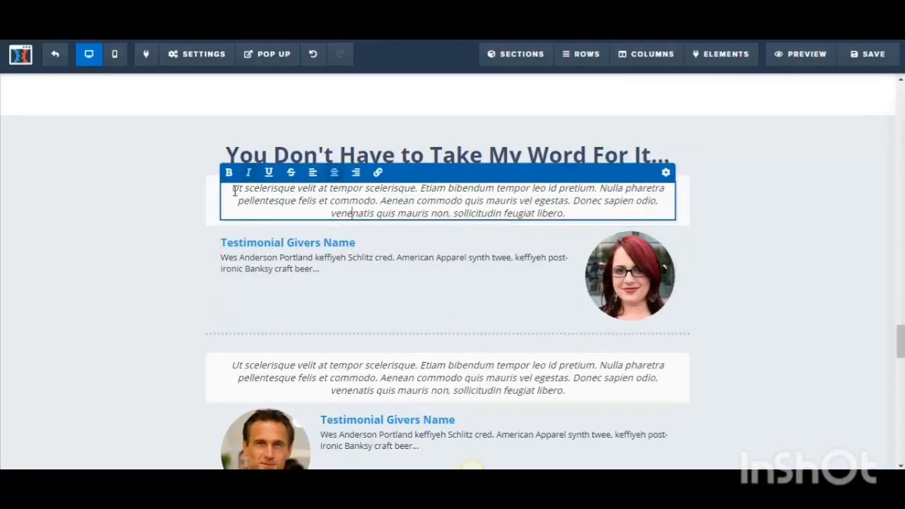
drag(234, 189, 600, 210)
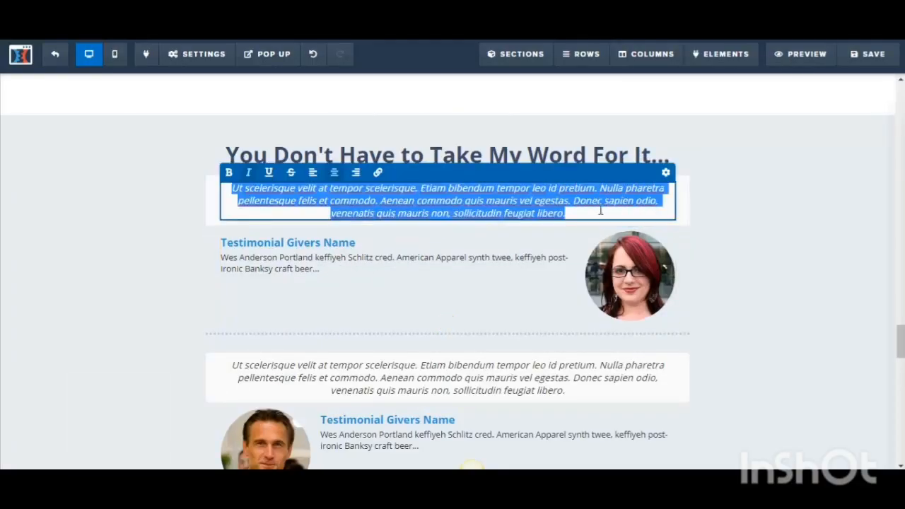
key(ctrl+v)
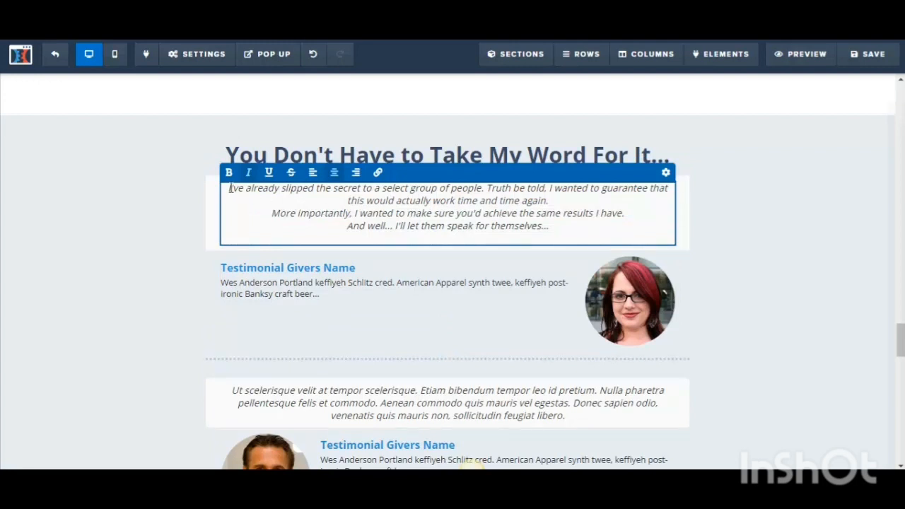
Step: Left-align the first testimonial's quote text, set its font size to 22 and save the page
drag(230, 188, 309, 193)
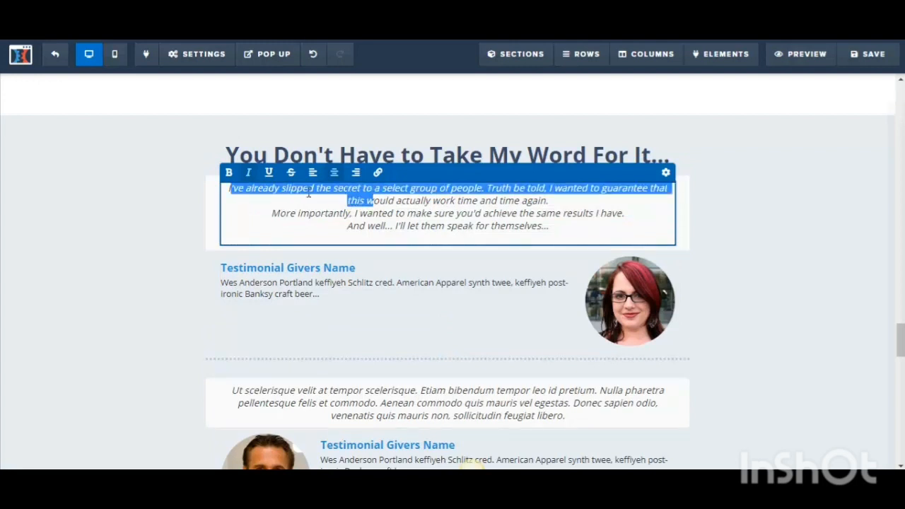
click(235, 191)
drag(229, 188, 564, 234)
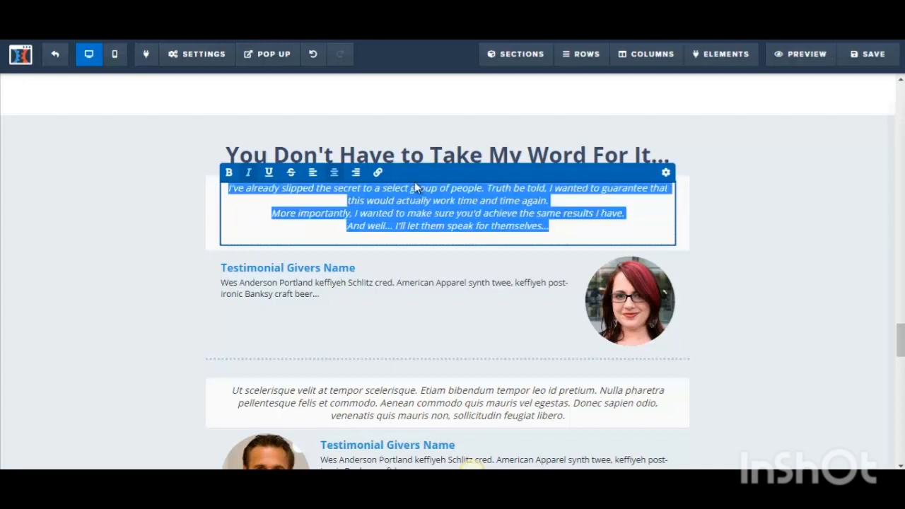
click(313, 172)
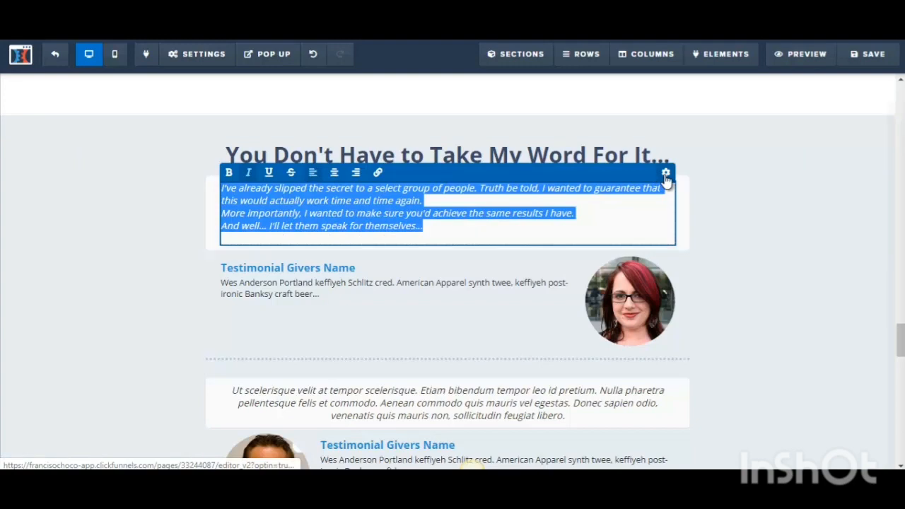
click(665, 173)
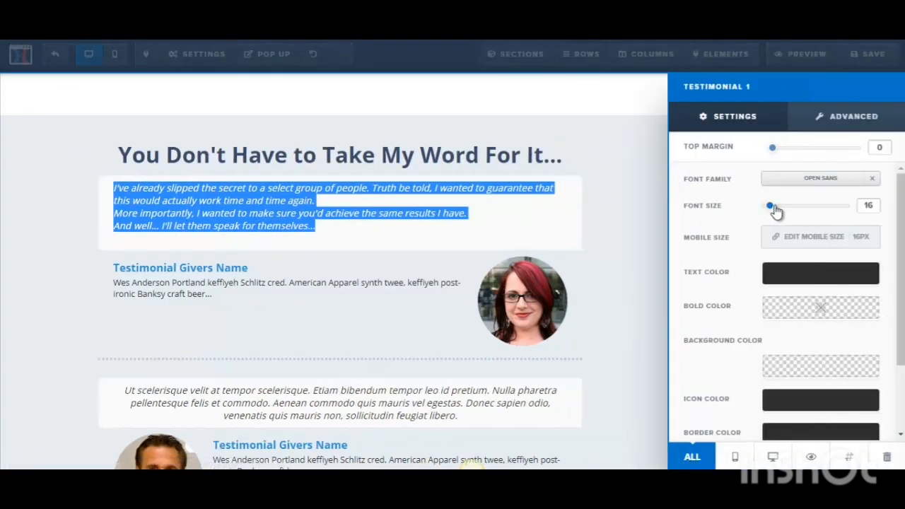
drag(775, 210, 782, 213)
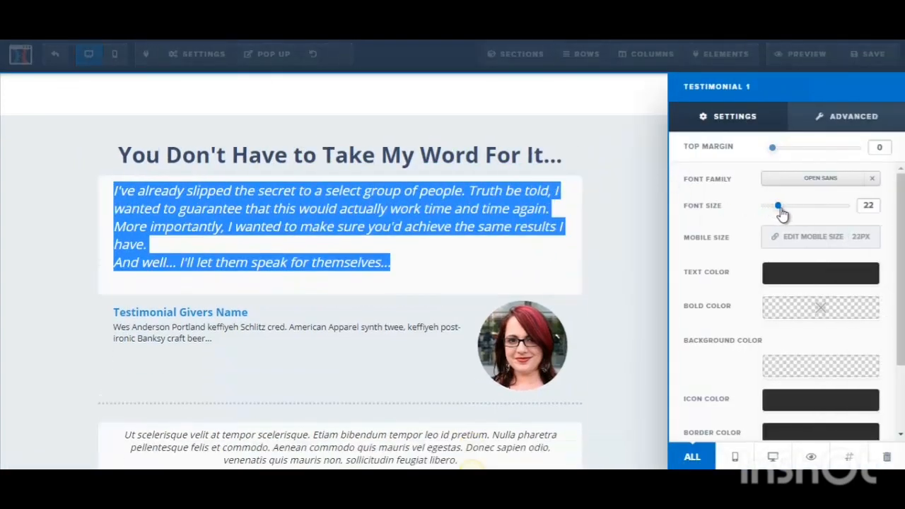
click(485, 230)
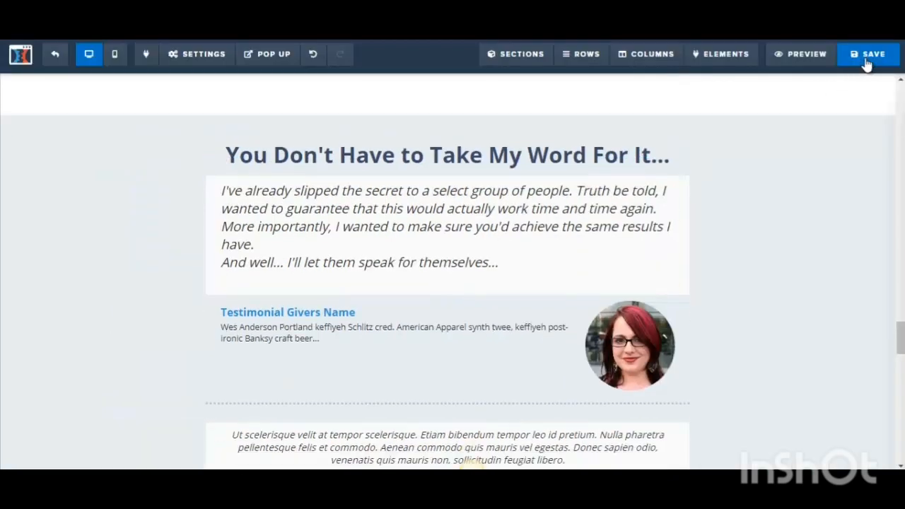
click(866, 63)
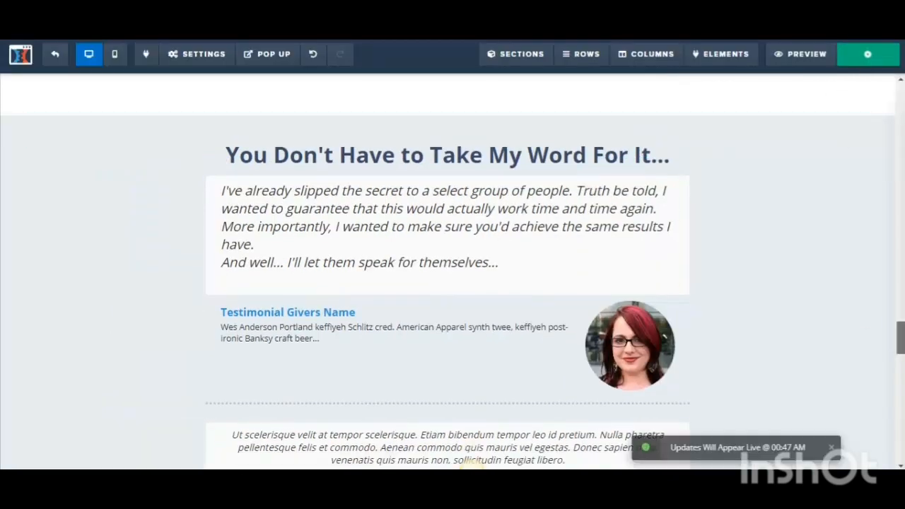
Step: Replace the "Testimonial Givers Name" placeholder under the first testimonial with the testimonial giver's full name
scroll(473, 463, down, 2)
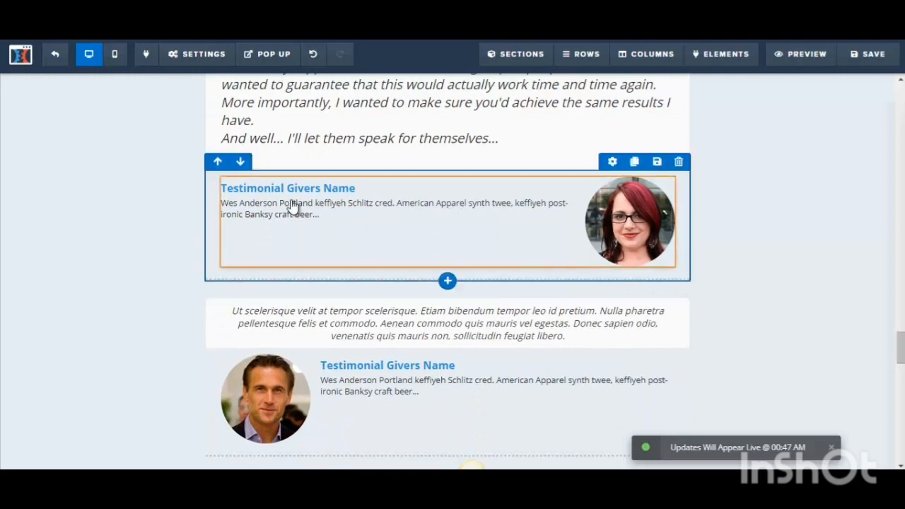
click(257, 191)
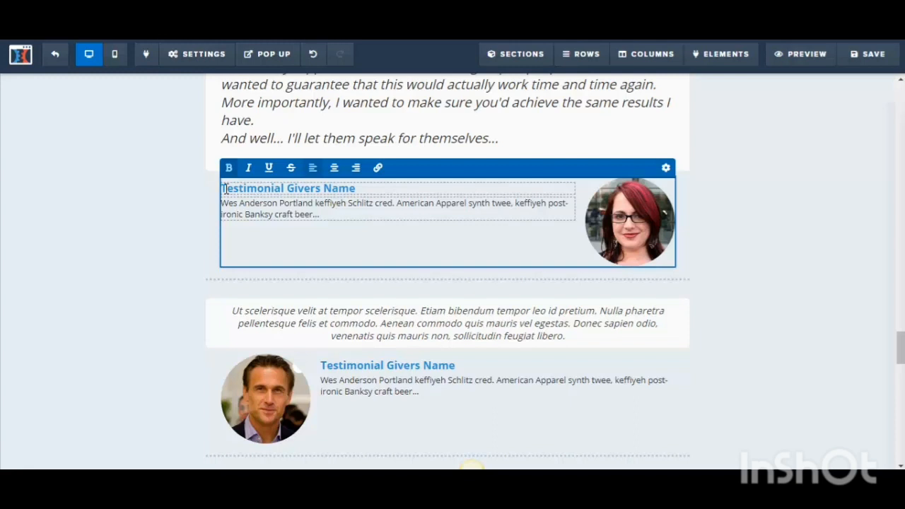
drag(224, 188, 366, 186)
key(BackSpace)
text(Julie)
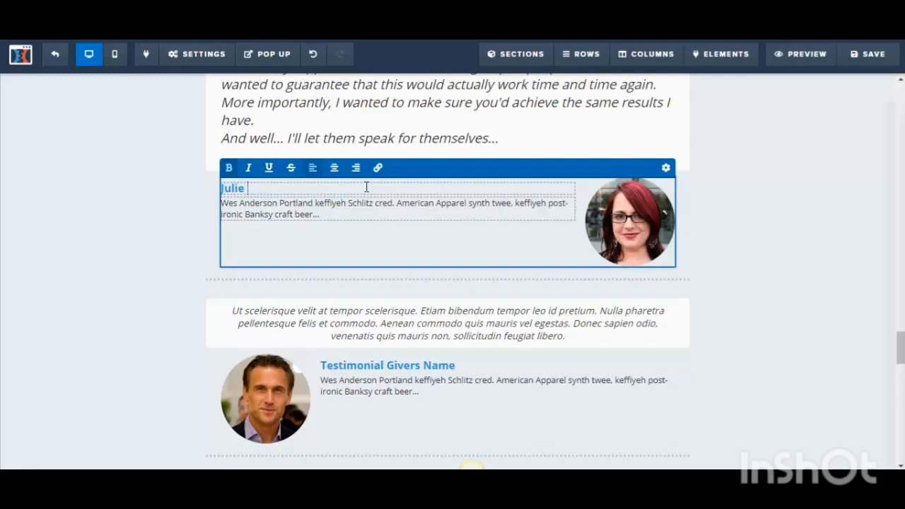
text( D)
key(BackSpace)
text(Jackson)
key(super+c)
Step: Replace the placeholder description under the first testimonial giver's name with "Product is awesome!"
click(379, 209)
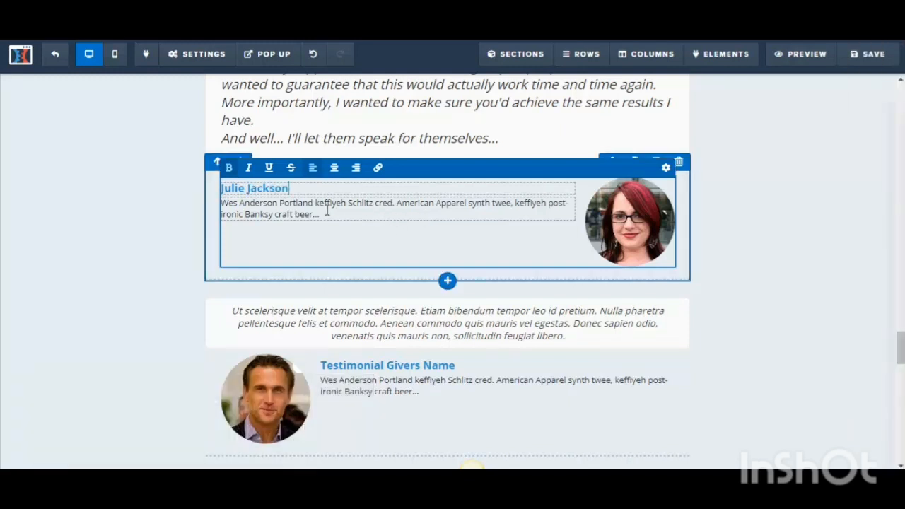
click(327, 211)
drag(231, 203, 352, 213)
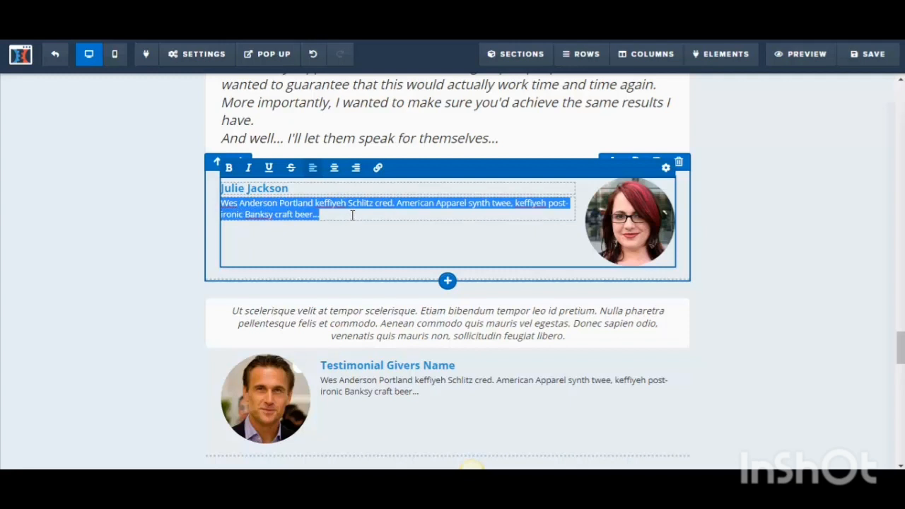
text(Product)
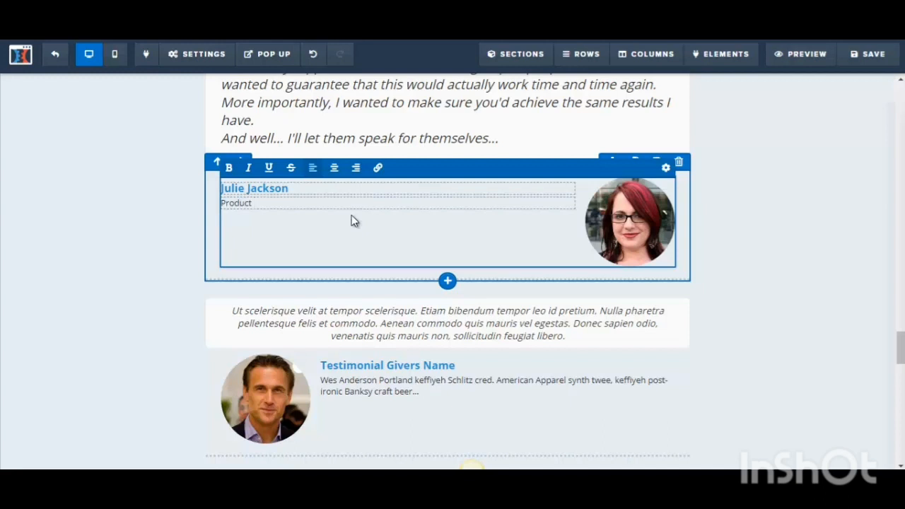
text( is awesome!)
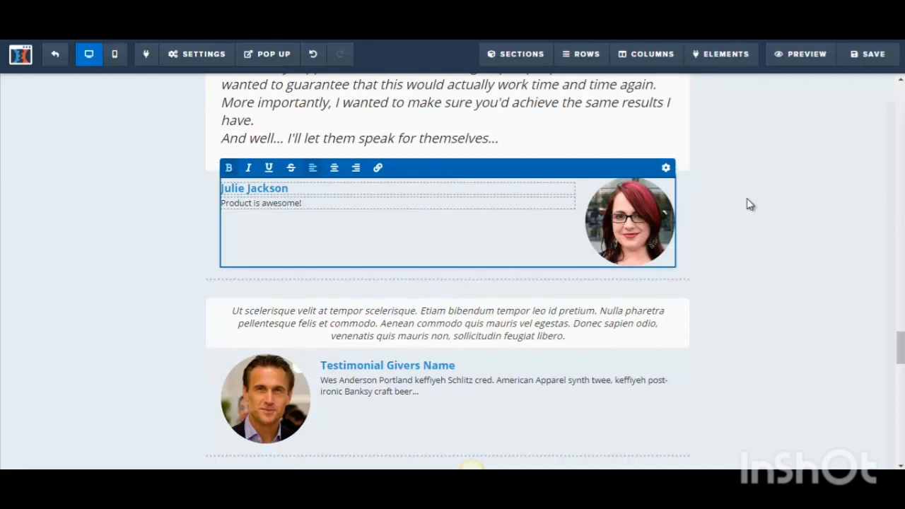
Step: Try the Image / Text layout for the first testimonial giver and switch back to Text / Image
click(665, 168)
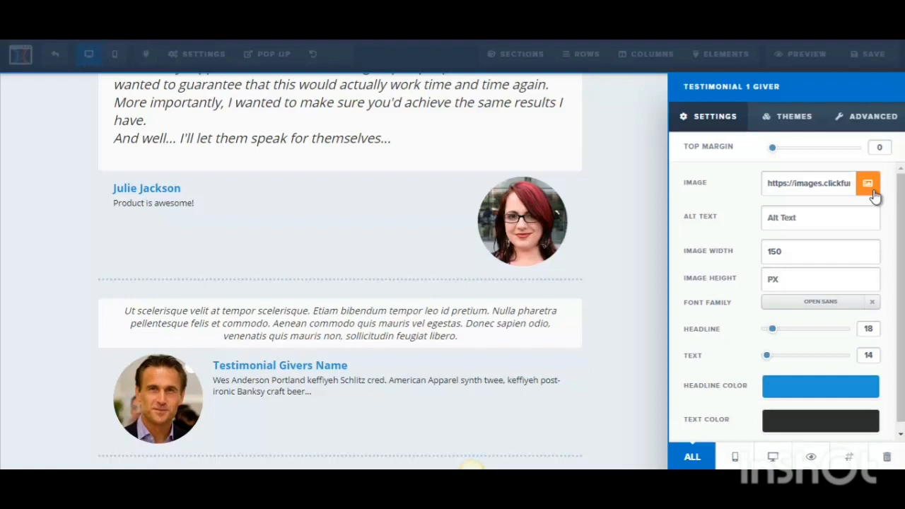
click(866, 117)
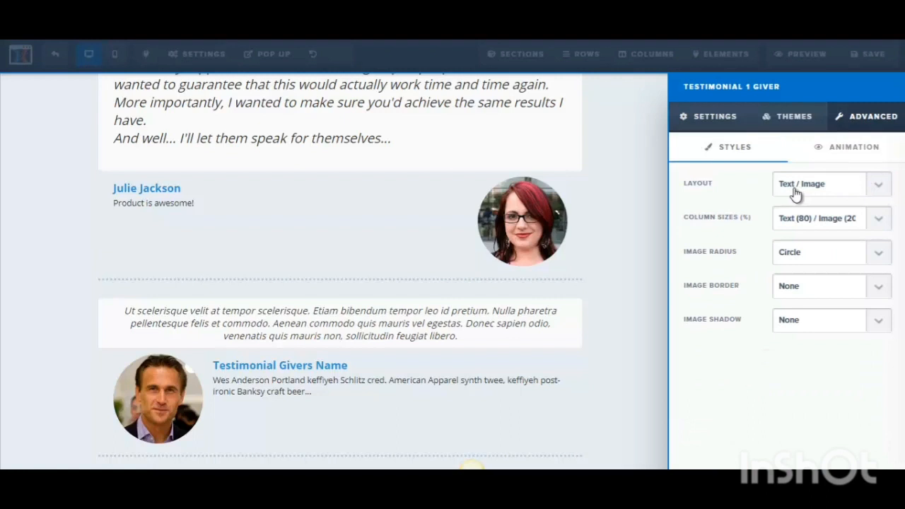
click(878, 187)
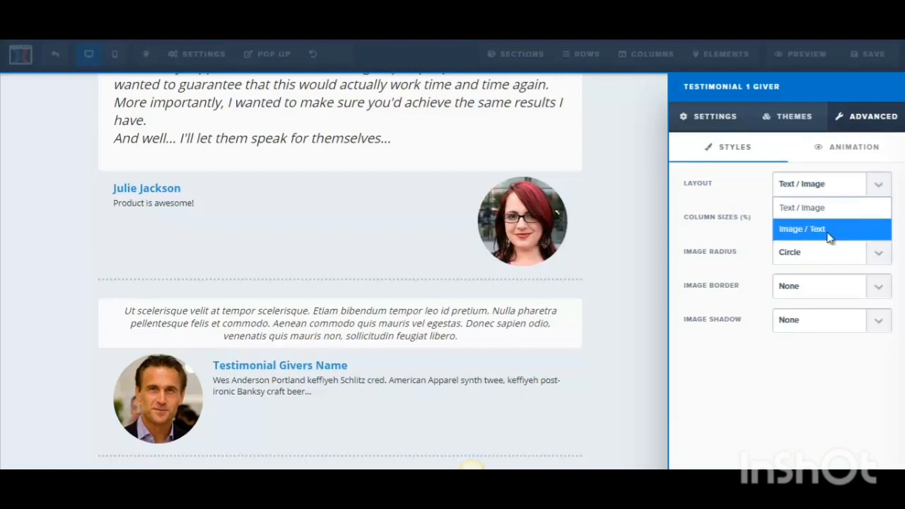
click(829, 236)
click(872, 182)
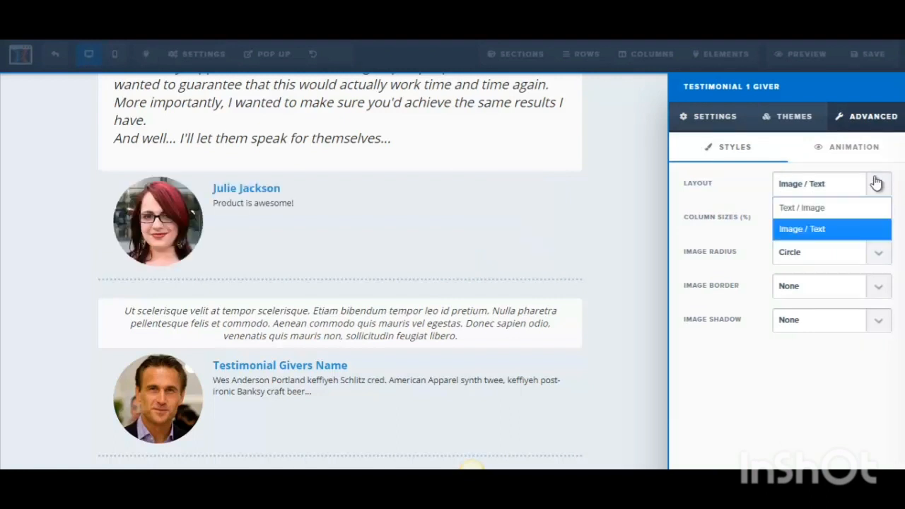
click(833, 212)
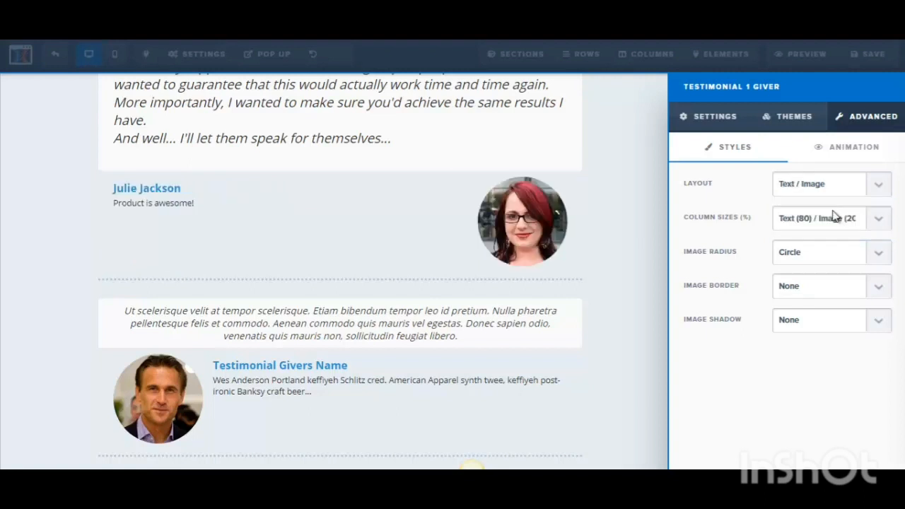
click(427, 232)
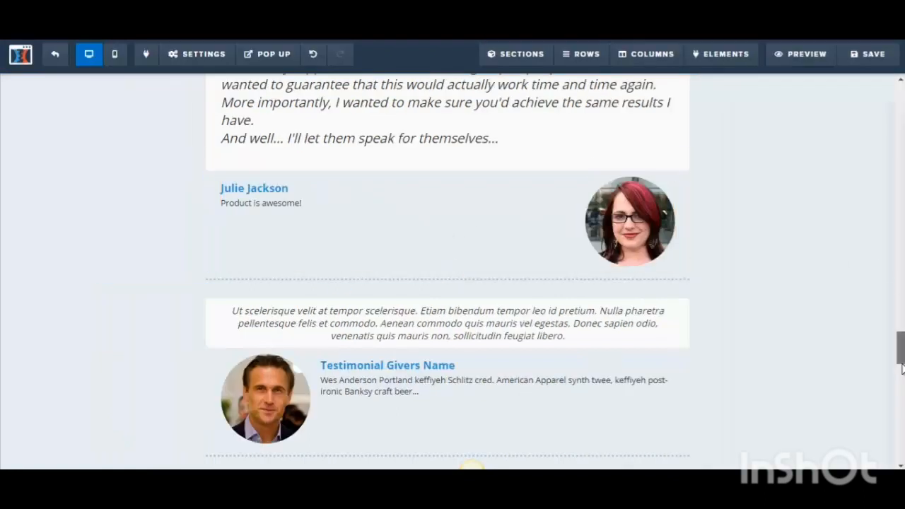
Step: Save the page with the edited first testimonial
scroll(877, 325, down, 2)
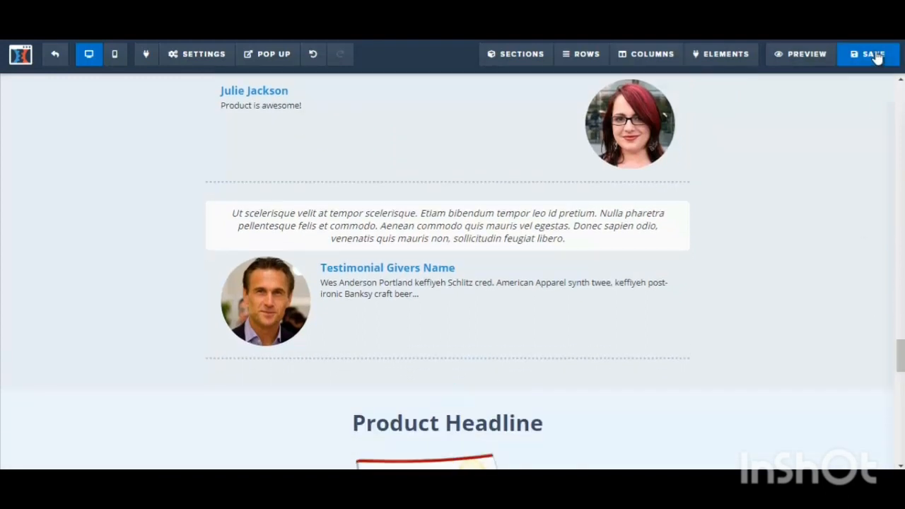
click(875, 55)
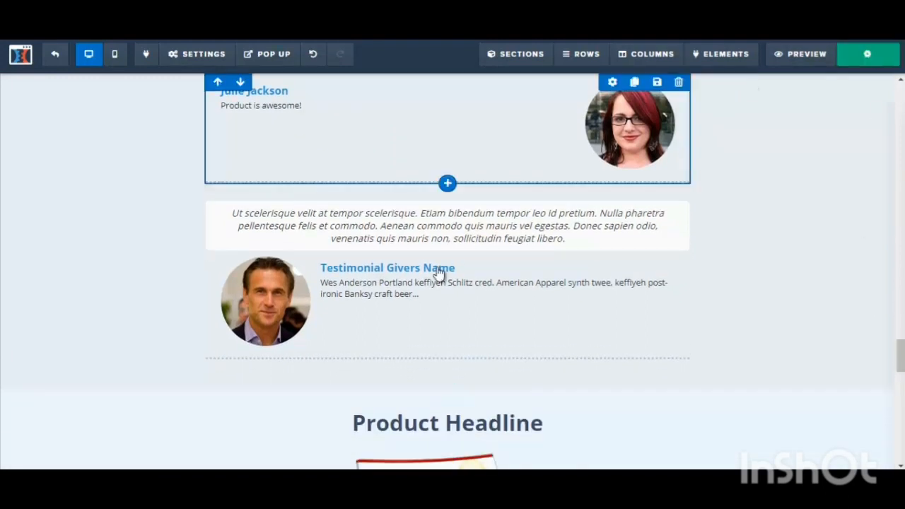
click(315, 232)
drag(232, 213, 565, 239)
mouse_move(901, 355)
mouse_down()
mouse_move(900, 337)
mouse_move(901, 347)
mouse_up()
click(806, 344)
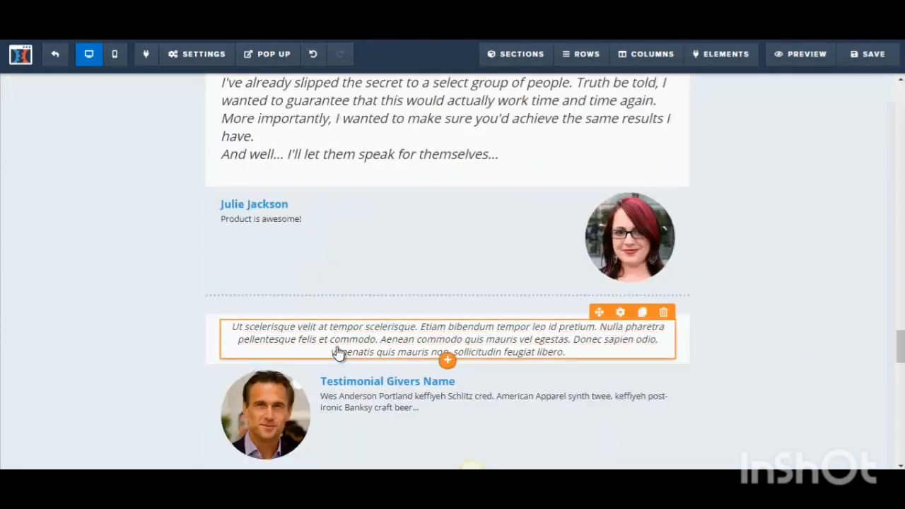
Step: Replace the whole quote text of the first testimonial with "Product is awesome!"
drag(900, 345, 900, 331)
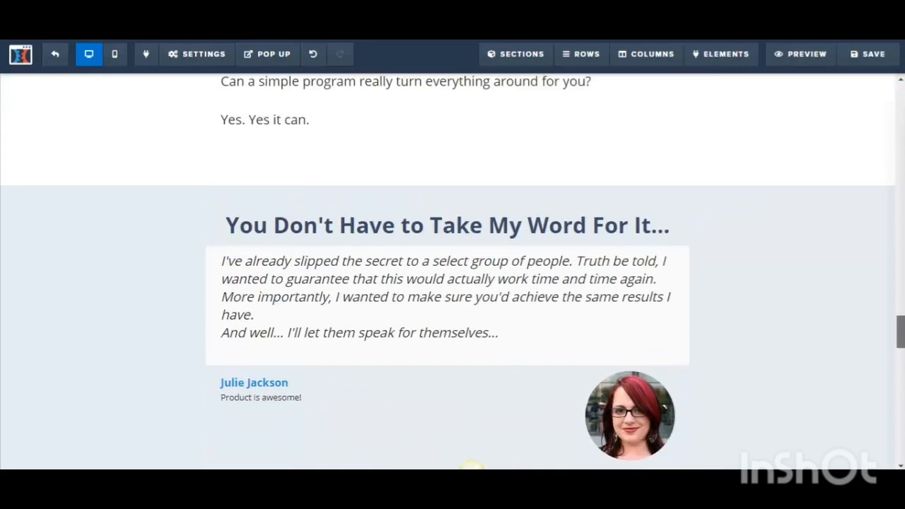
click(237, 269)
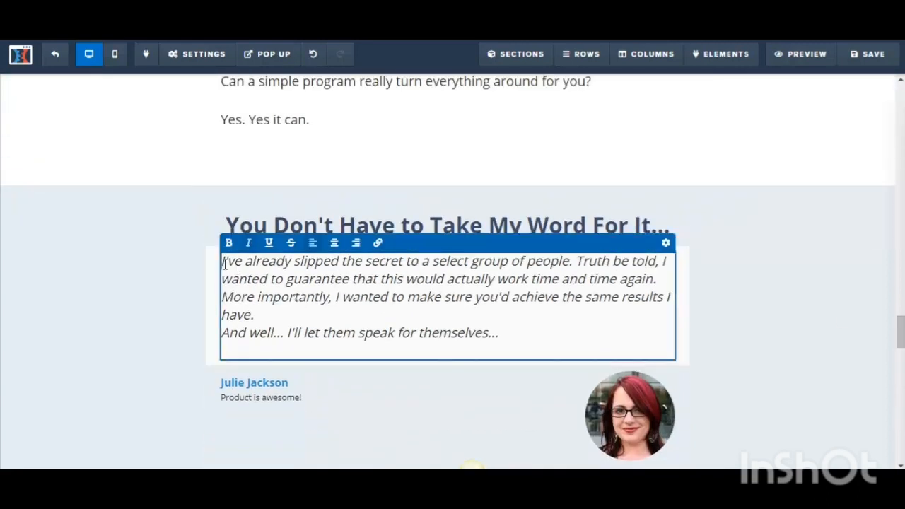
key(ctrl+a)
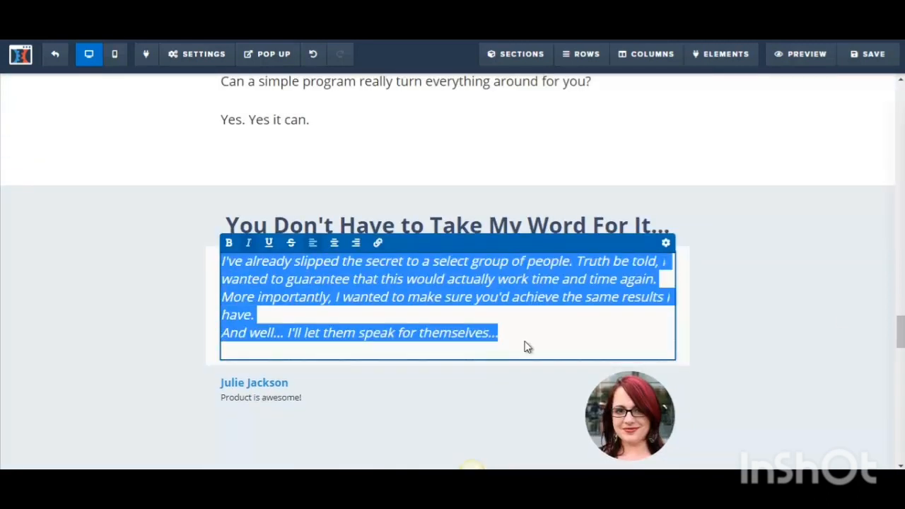
key(BackSpace)
text(Product is )
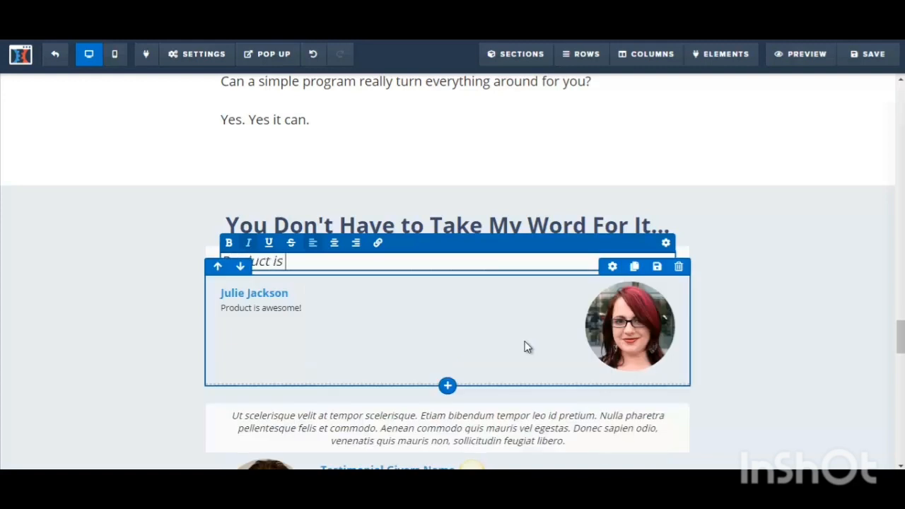
text(awesome!)
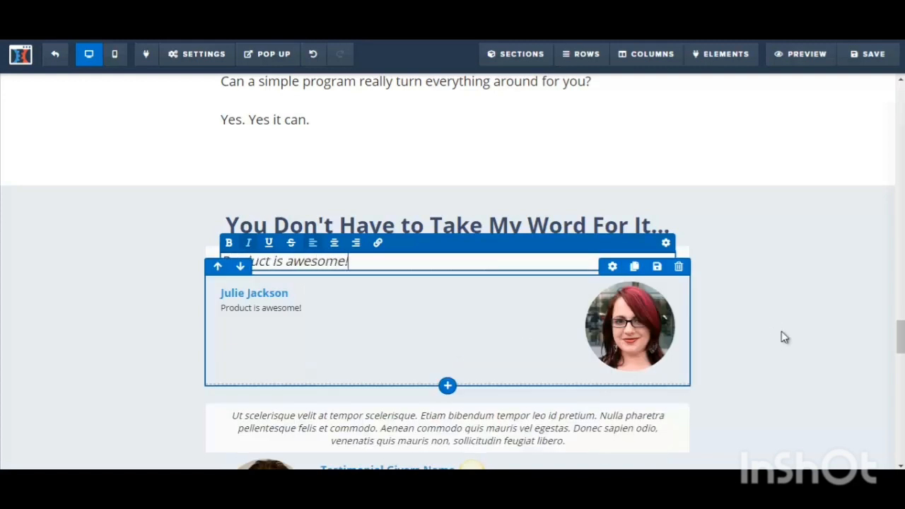
Step: Replace the description under the first testimonial giver's name with "Business Analyst"
click(308, 324)
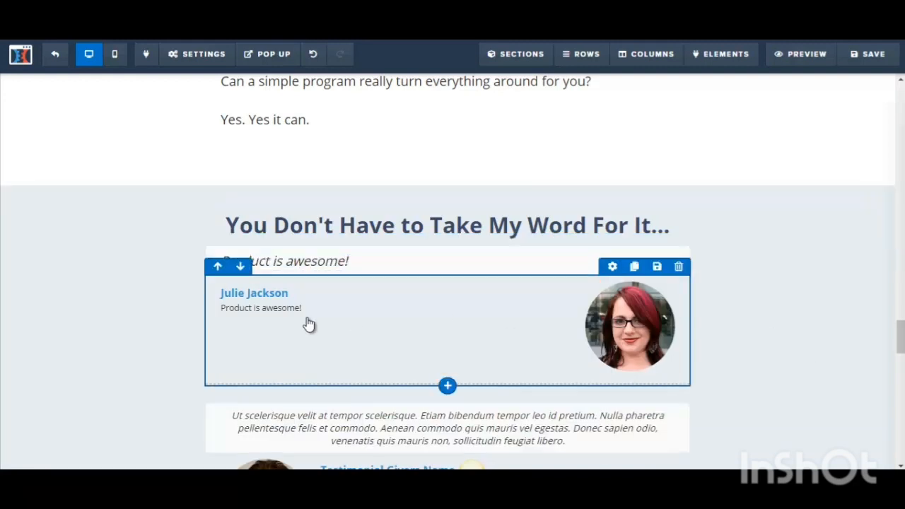
click(264, 311)
drag(221, 309, 337, 304)
text(B)
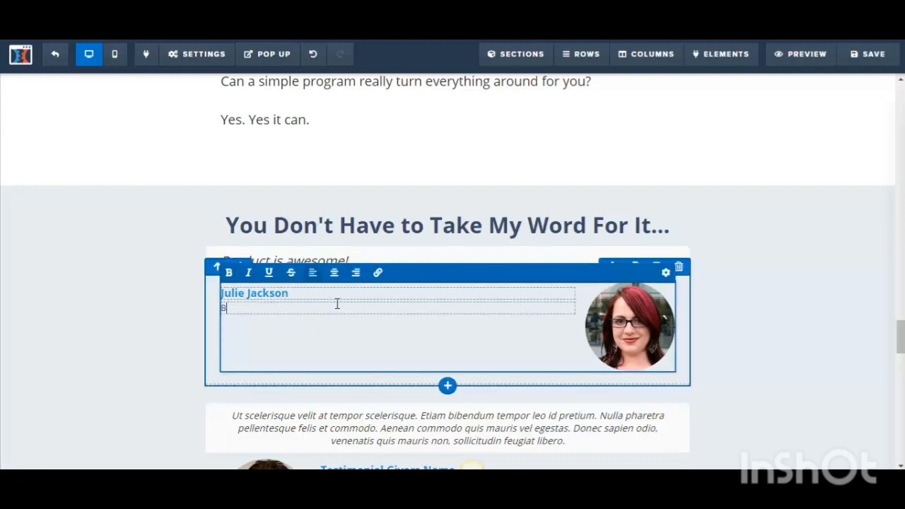
text(usiness Analyst)
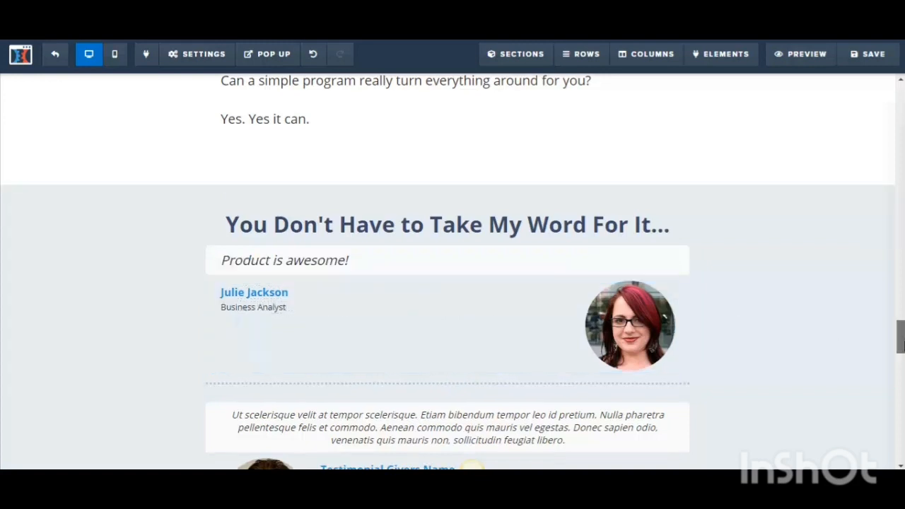
Step: Replace the placeholder quote text of the second testimonial with "I learned a lot!"
drag(900, 339, 900, 353)
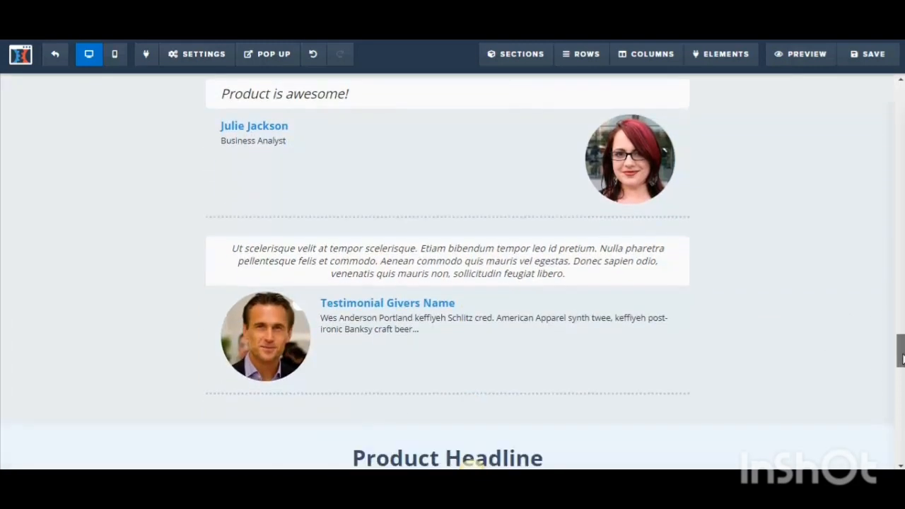
click(276, 261)
drag(229, 249, 585, 275)
key(BackSpace)
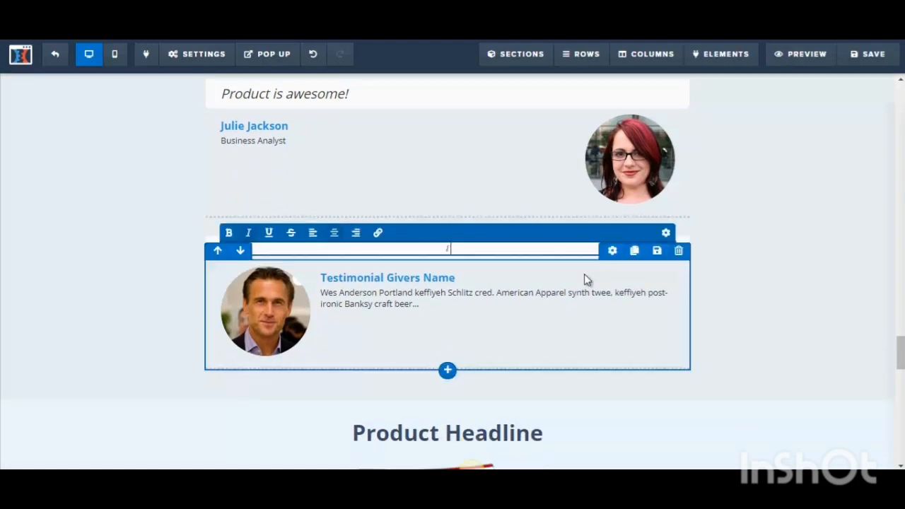
text(I learned a lot!)
Step: Replace the "Testimonial Givers Name" placeholder in the second testimonial with the customer's full name
click(367, 291)
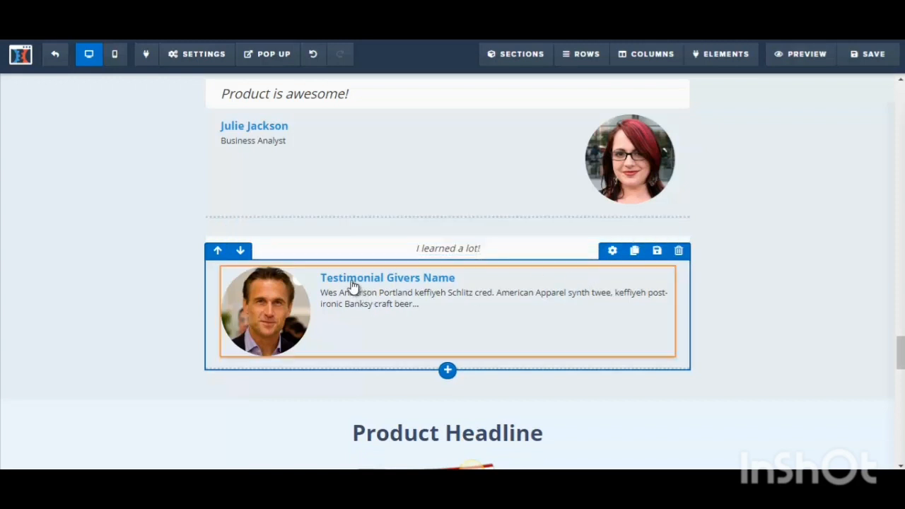
click(323, 278)
drag(323, 278, 484, 281)
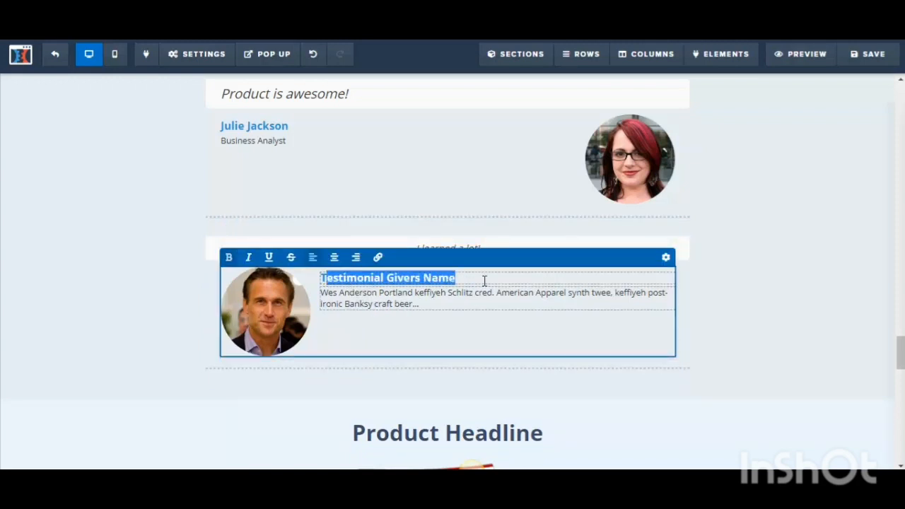
text(Ted)
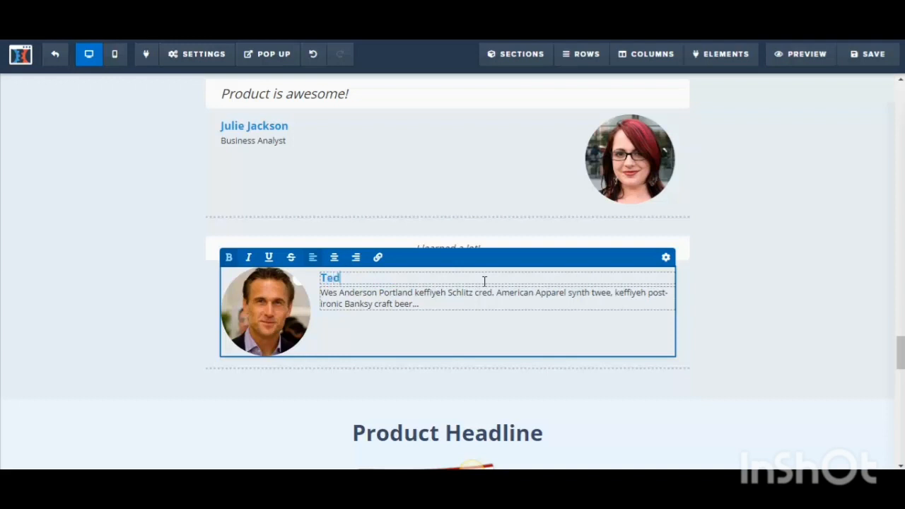
text( Smith)
Step: Replace the placeholder description under the second testimonial giver's name with "Public Speaker" and save the page
click(369, 303)
drag(322, 292, 443, 303)
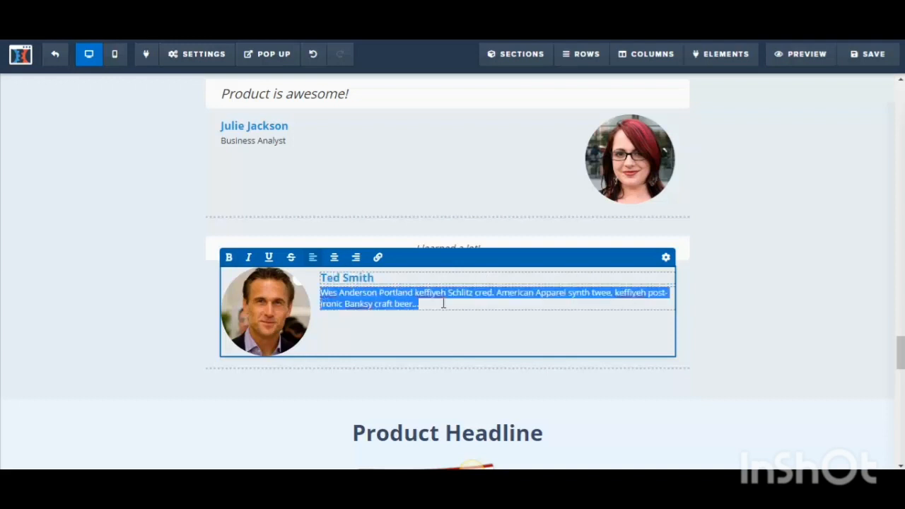
text(Publi)
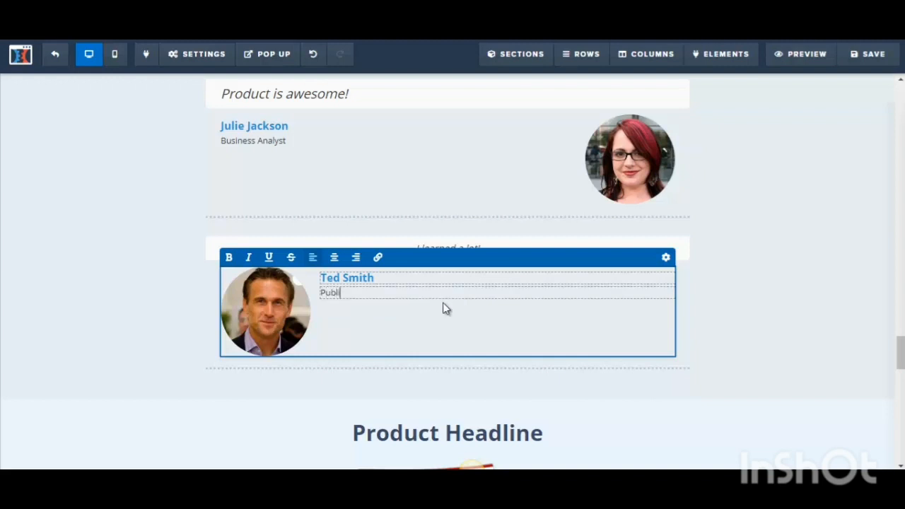
text(c Speaker)
click(886, 211)
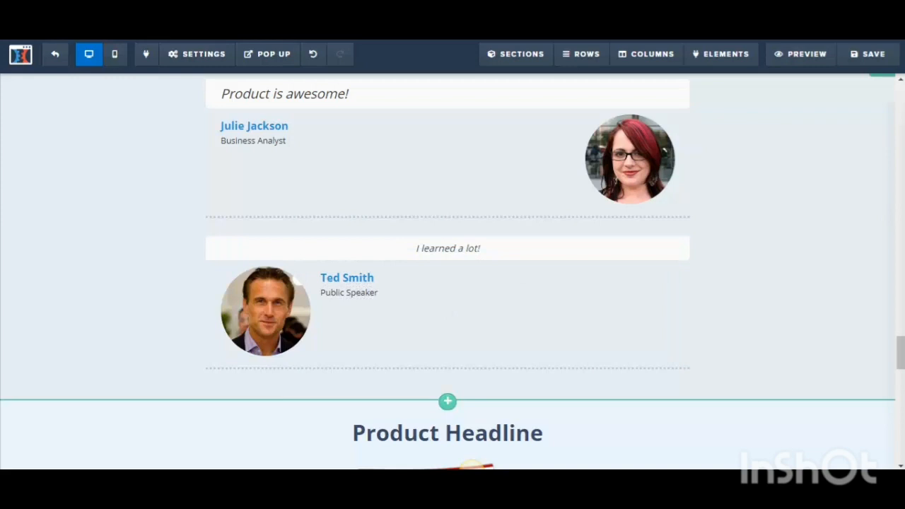
click(878, 61)
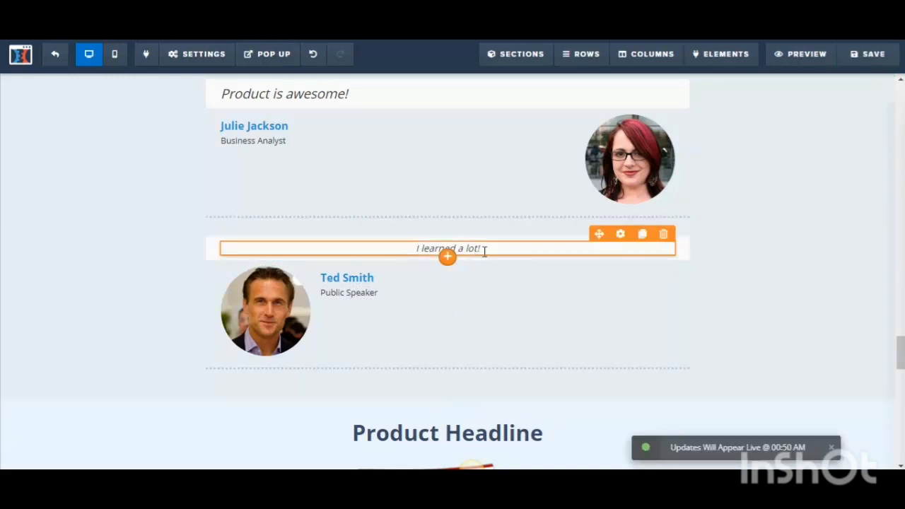
Step: Set the font size of the second testimonial's quote "I learned a lot!" to 22
click(486, 248)
drag(489, 249, 400, 246)
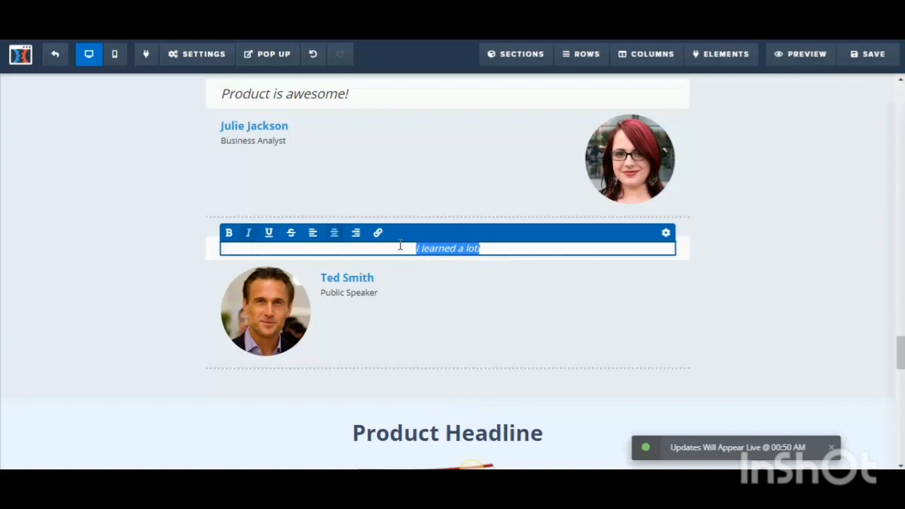
click(667, 235)
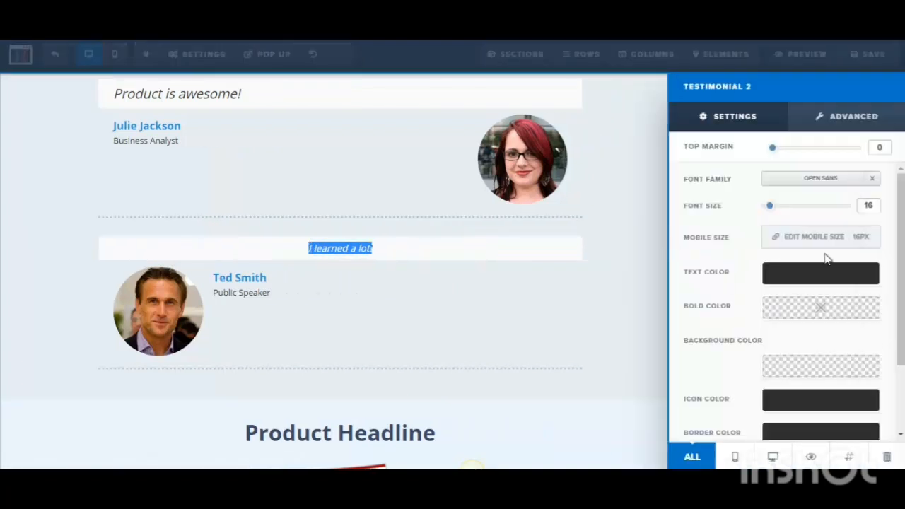
drag(770, 208, 778, 209)
click(259, 284)
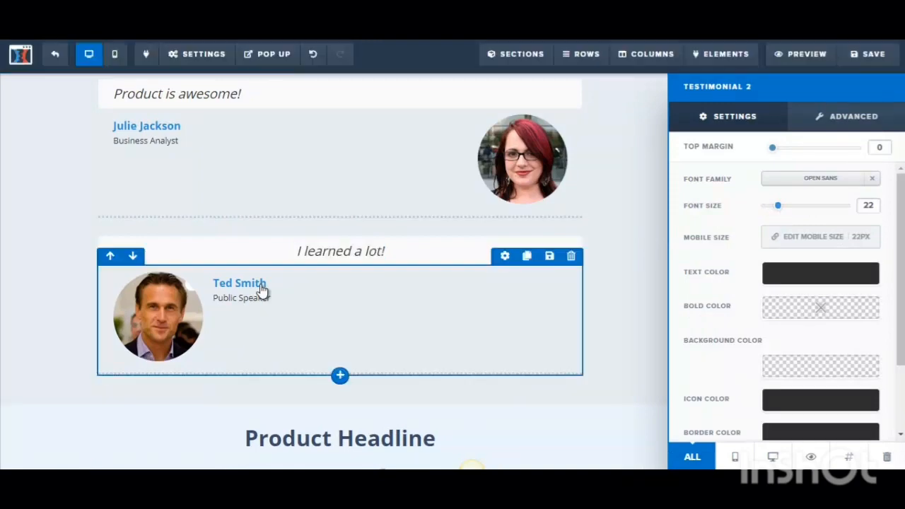
click(321, 282)
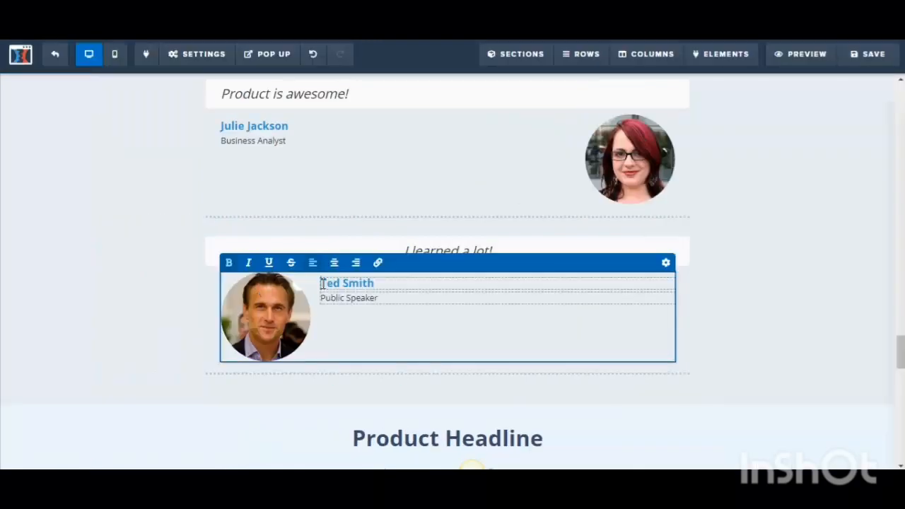
drag(321, 282, 378, 284)
click(825, 325)
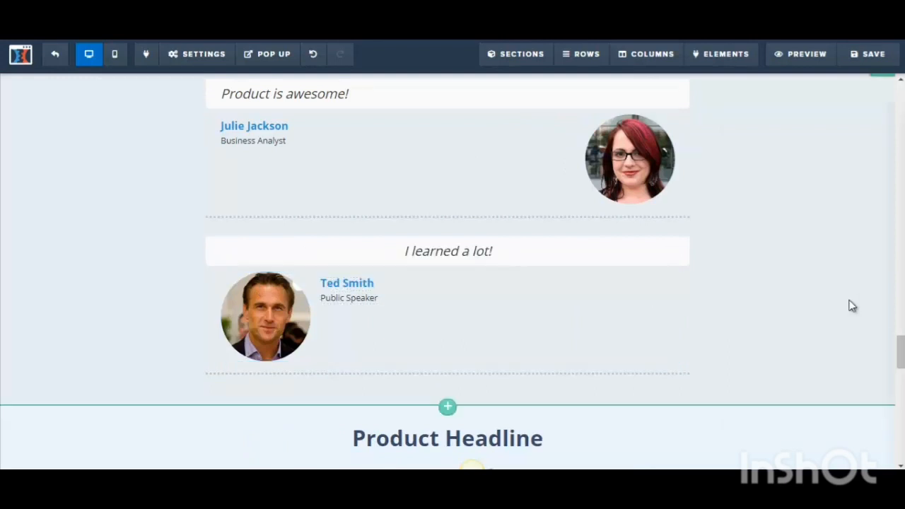
Step: Switch to the Word document and review the remaining sales copy from the testimonials through the bonuses, guarantee and buy button to the P.P.S
drag(900, 348, 900, 343)
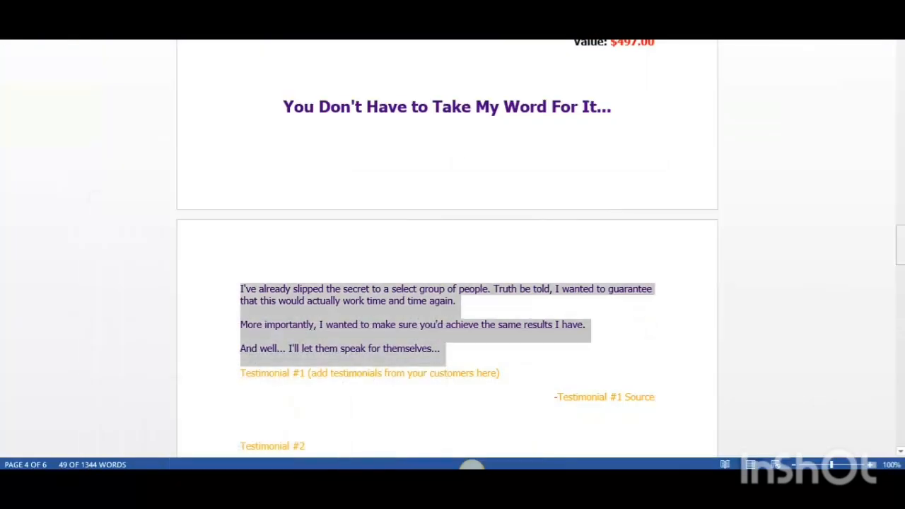
drag(901, 249, 901, 289)
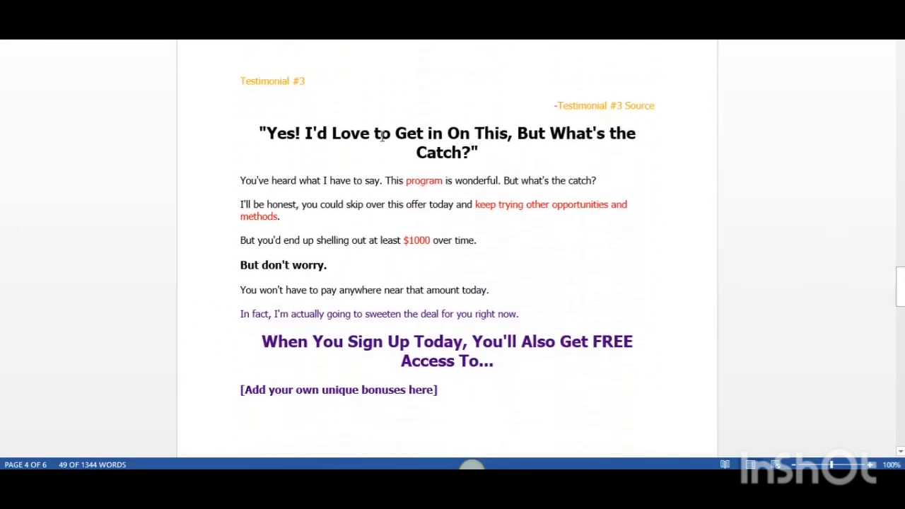
click(290, 137)
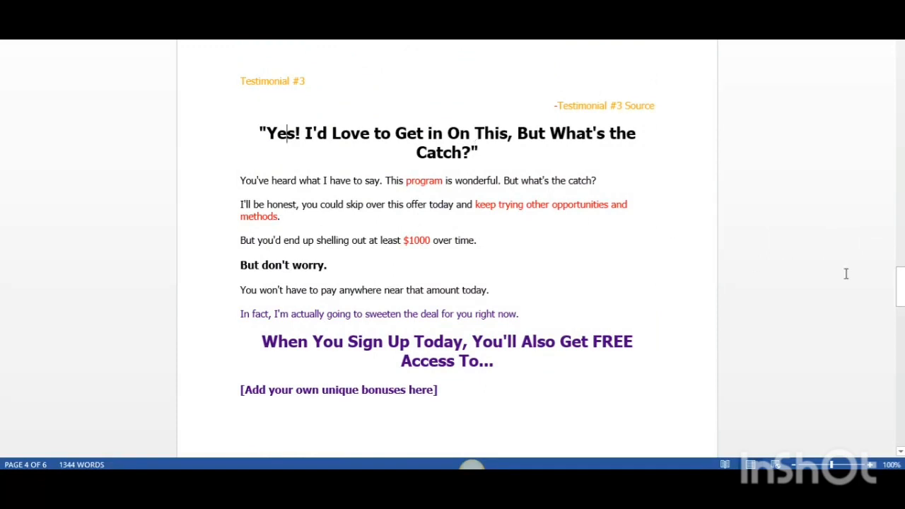
drag(900, 286, 902, 313)
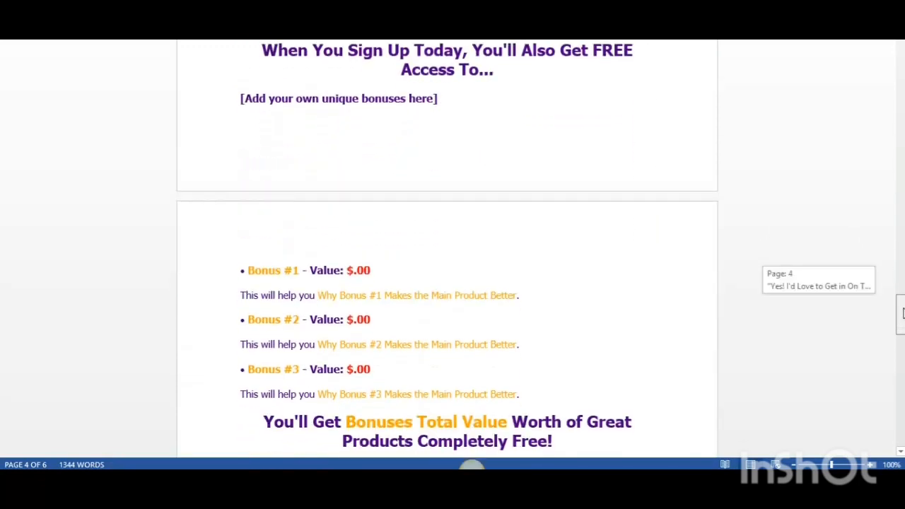
drag(902, 313, 901, 348)
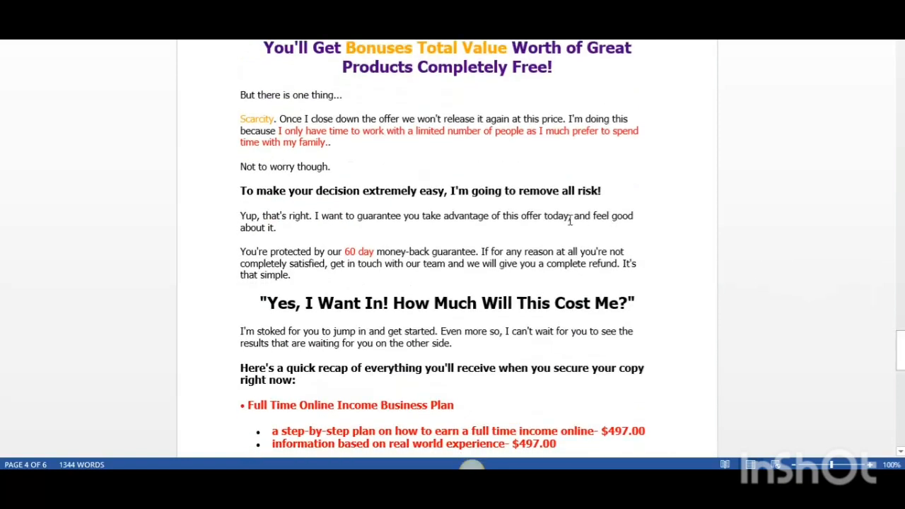
click(368, 88)
drag(901, 346, 901, 417)
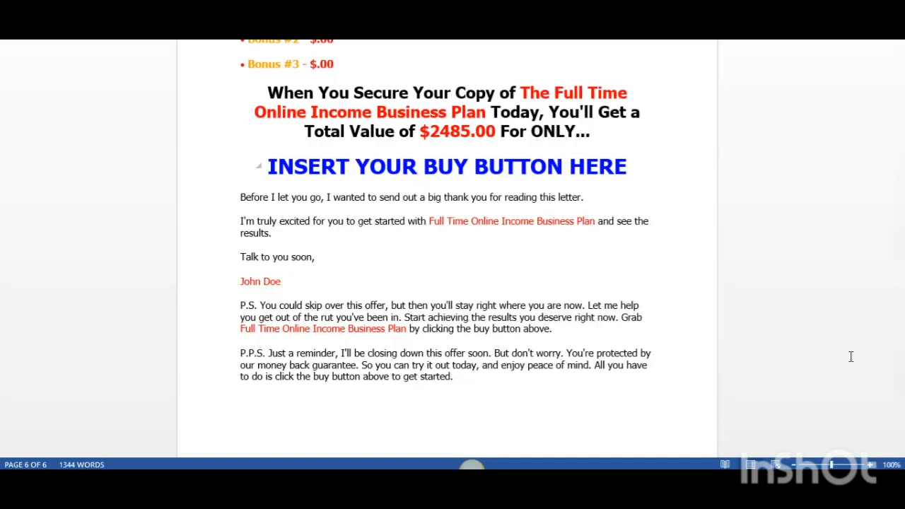
drag(899, 431, 900, 353)
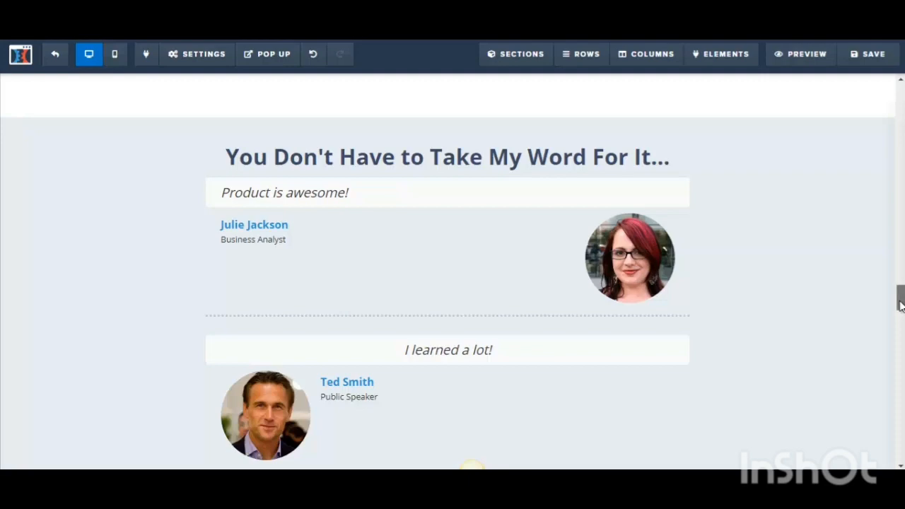
Step: In the ClickFunnels editor, set the action of the "YES! I WANT INSTANT ACCESS NOW!" button to Submit Order / Submit Form
drag(900, 304, 900, 446)
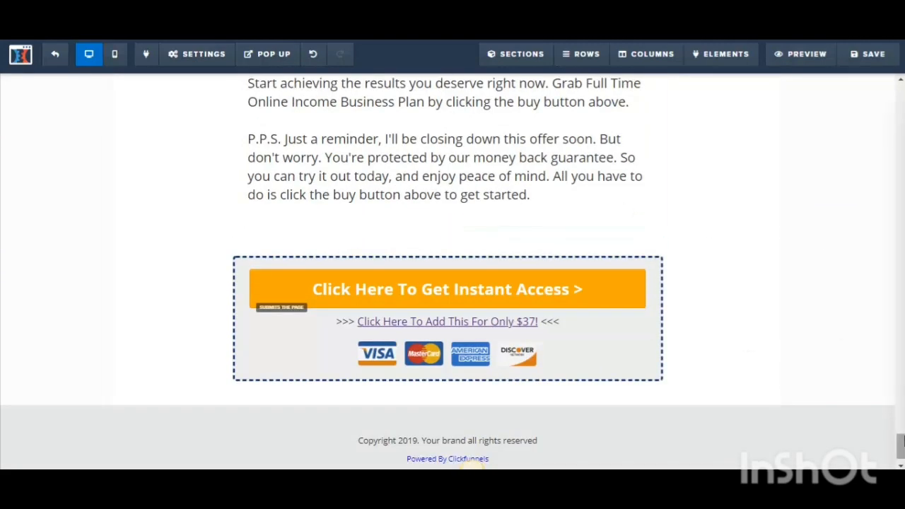
drag(901, 445, 901, 412)
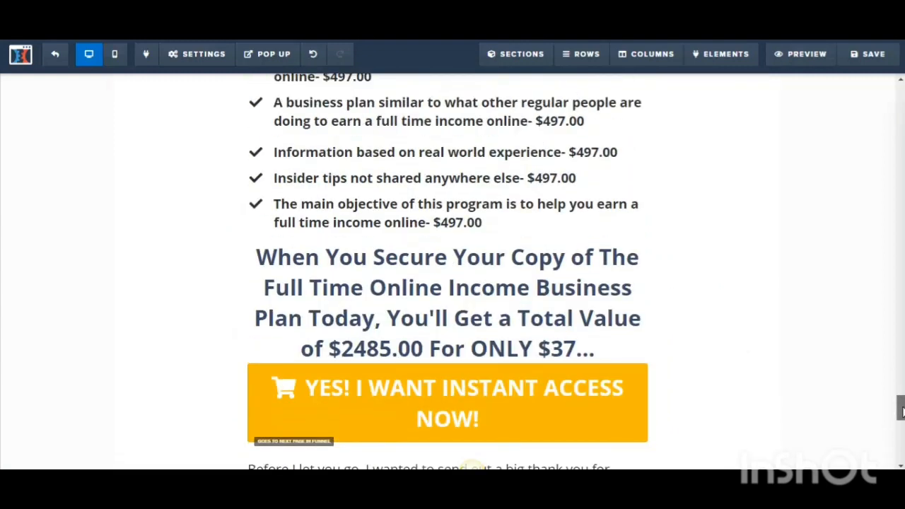
mouse_move(602, 410)
mouse_move(900, 407)
mouse_down()
mouse_move(900, 427)
mouse_move(900, 415)
mouse_up()
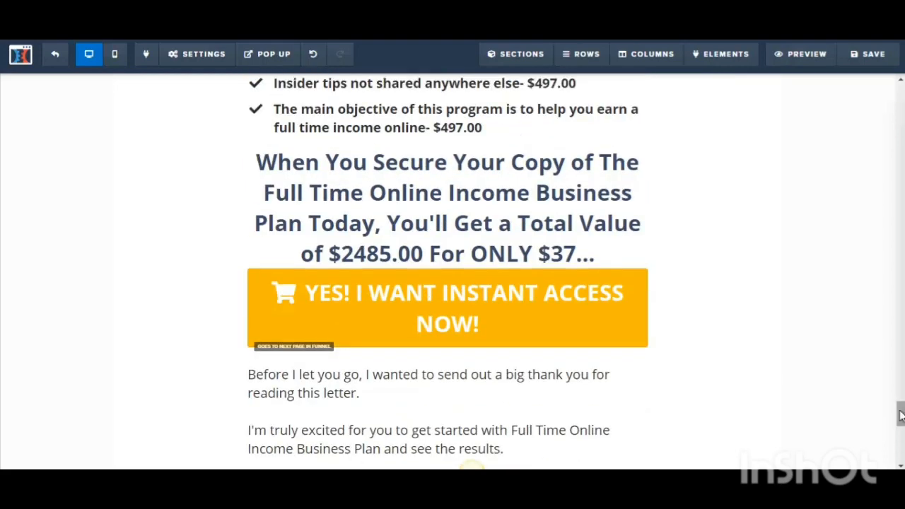
click(616, 313)
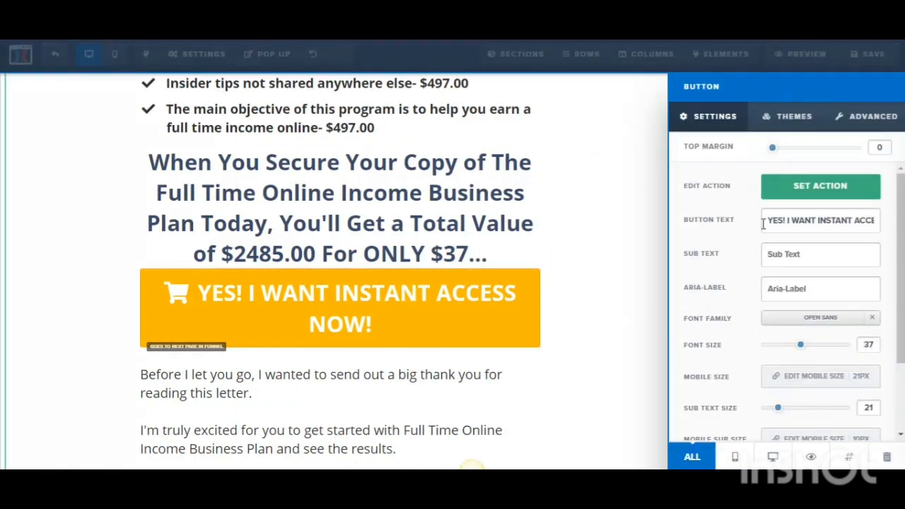
click(818, 188)
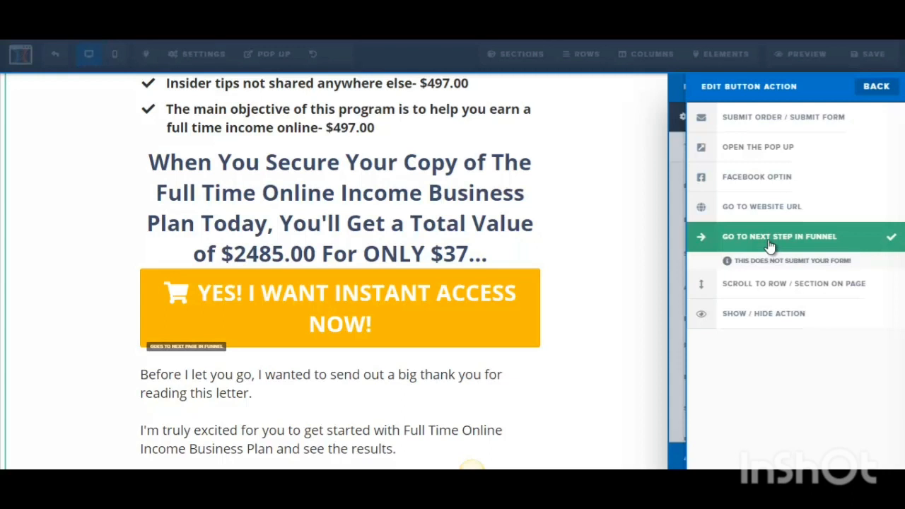
click(767, 216)
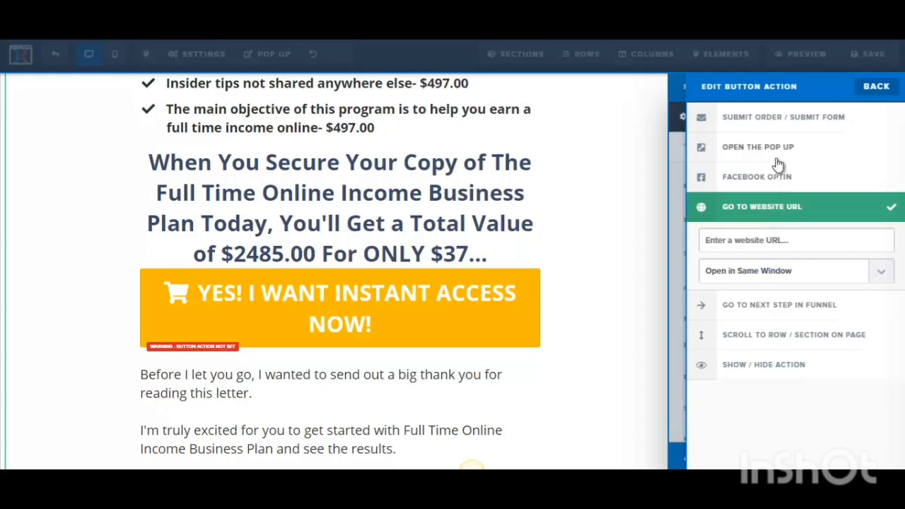
click(779, 120)
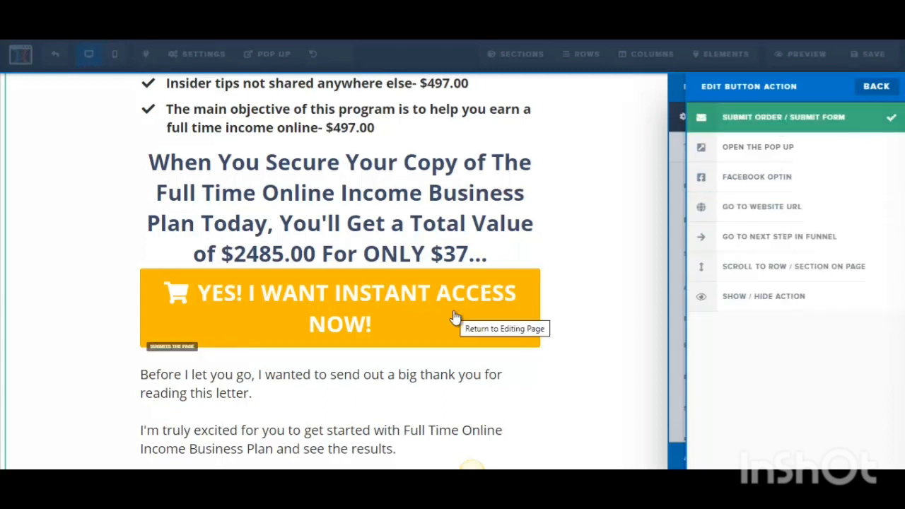
click(529, 256)
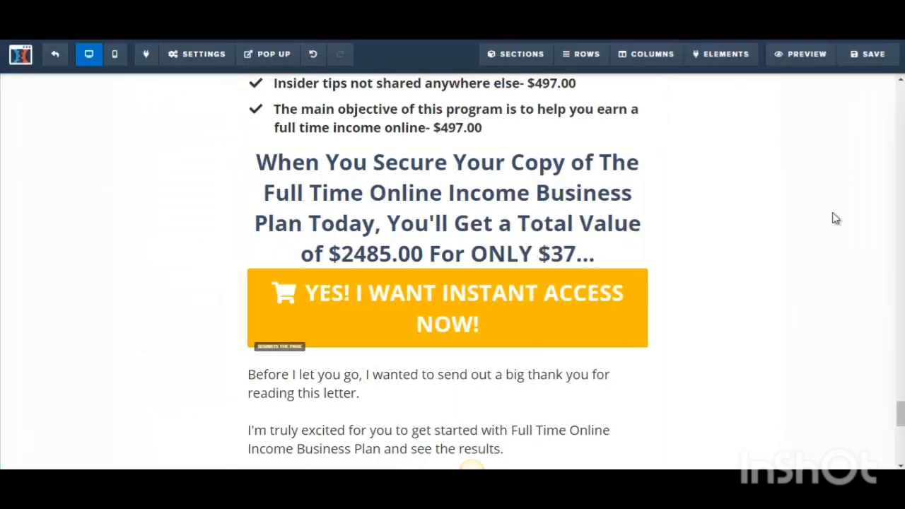
click(184, 57)
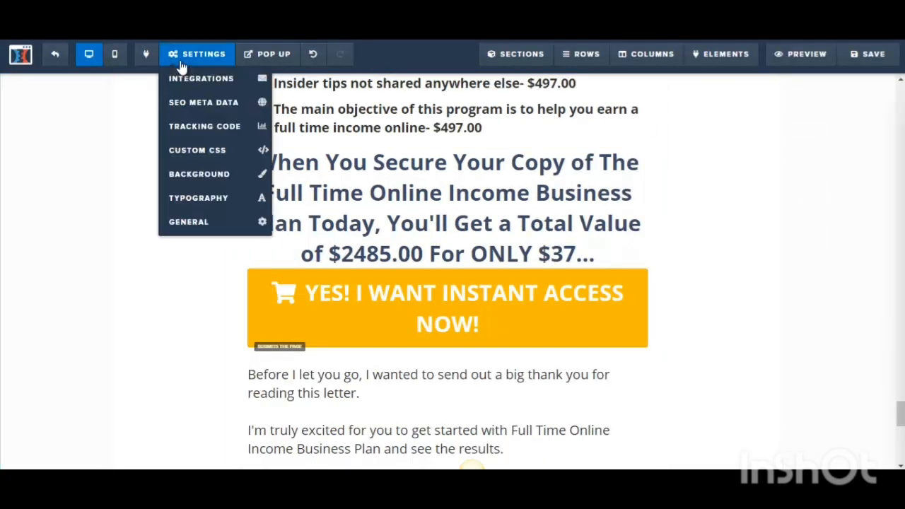
click(188, 222)
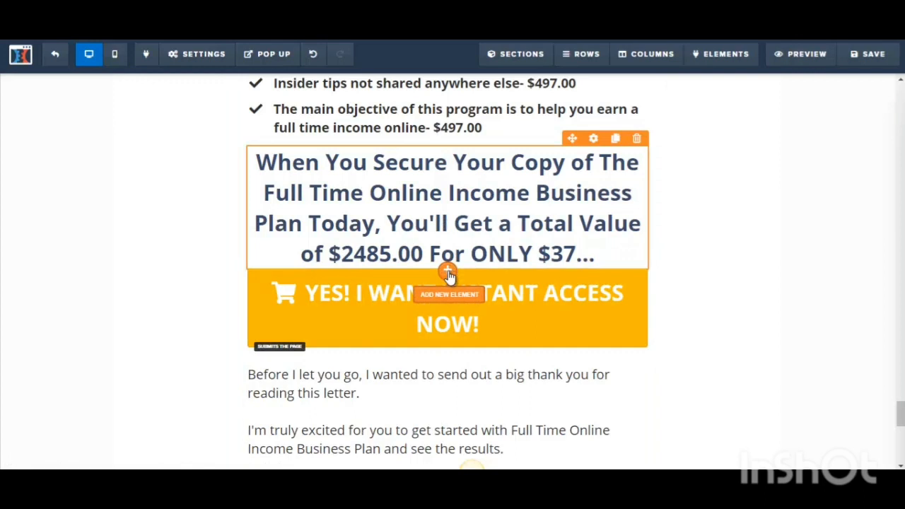
Step: Add an image element between the "When You Secure Your Copy..." headline and the "YES! I WANT INSTANT ACCESS NOW!" button
click(447, 271)
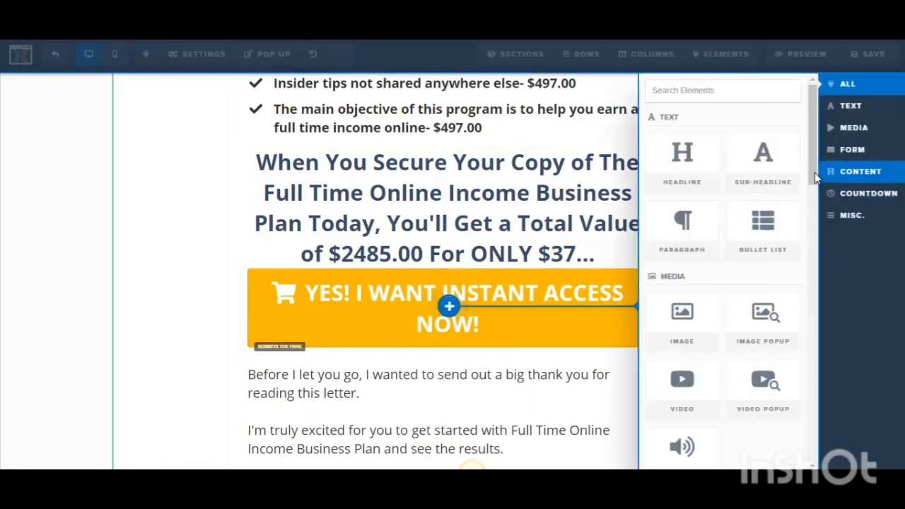
scroll(814, 192, down, 1)
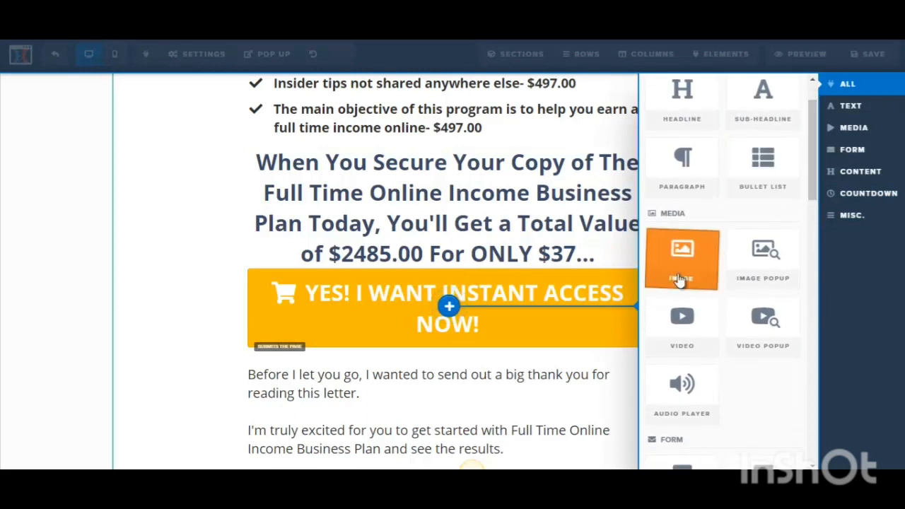
click(679, 278)
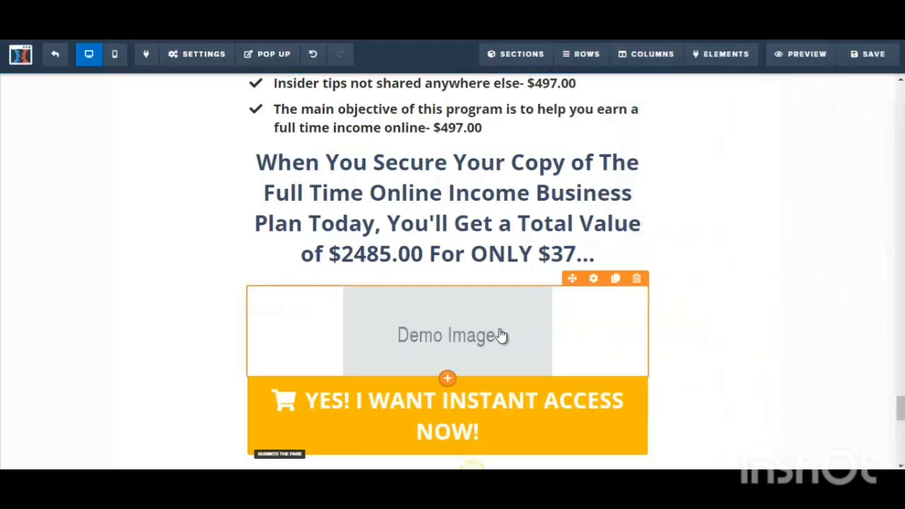
Step: Set the link URL of the demo image above the yellow buy button to "#"
click(500, 335)
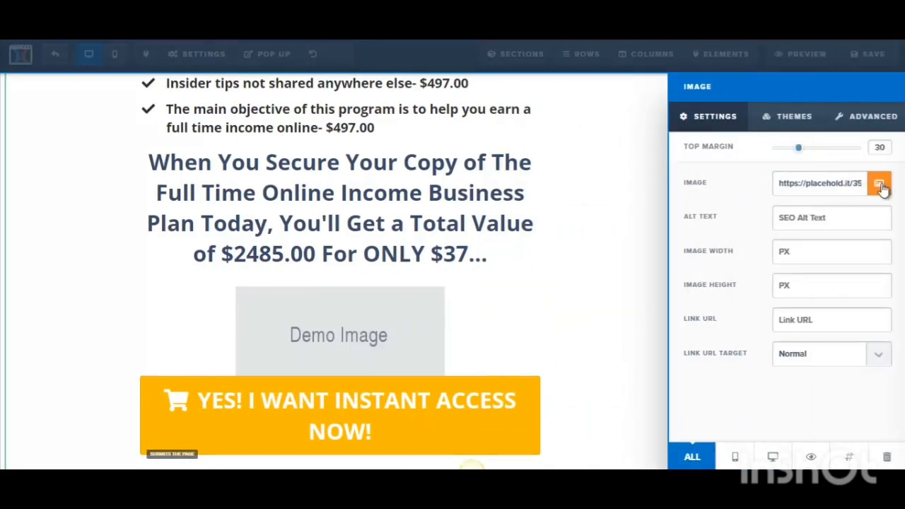
click(787, 323)
text(#)
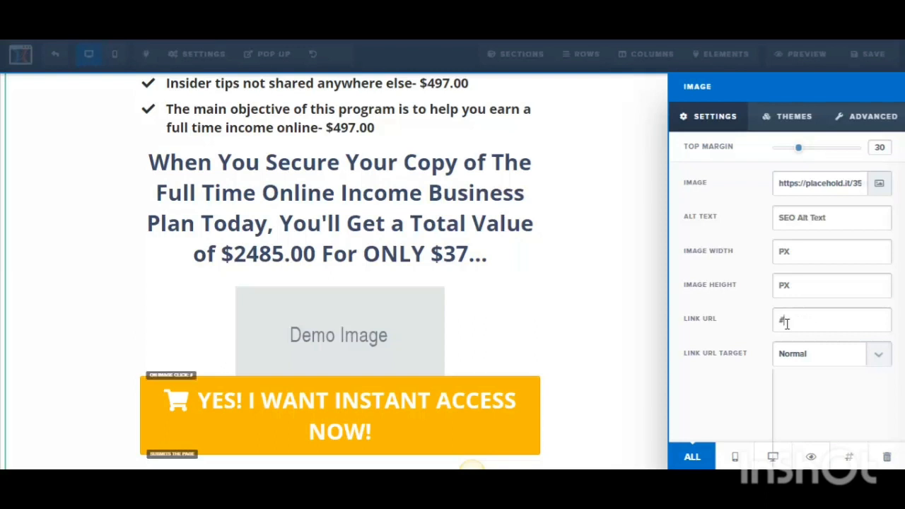
click(423, 335)
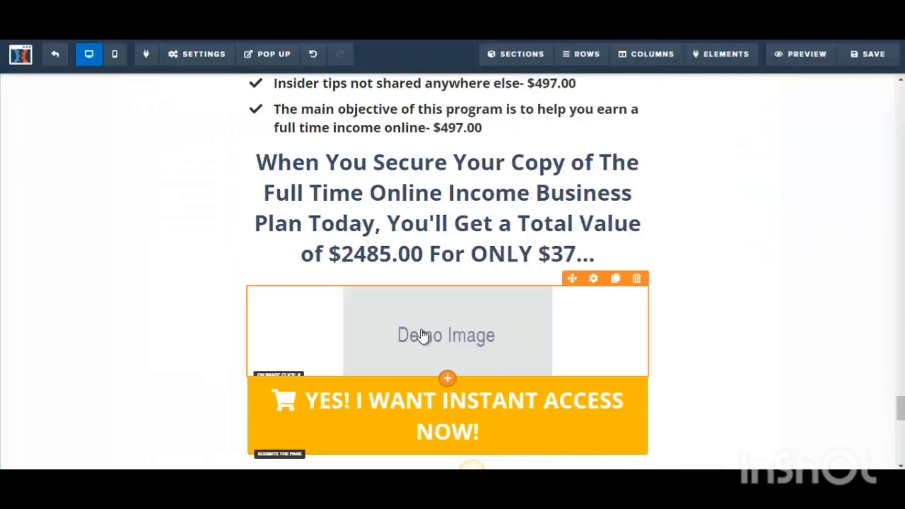
Step: Add a button element between the demo image and the yellow buy button, and open its action settings
click(448, 381)
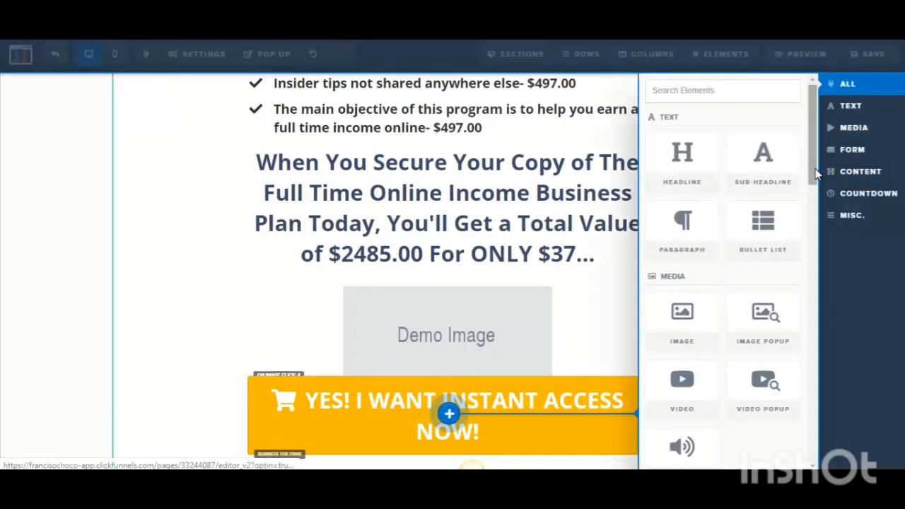
drag(814, 171, 814, 237)
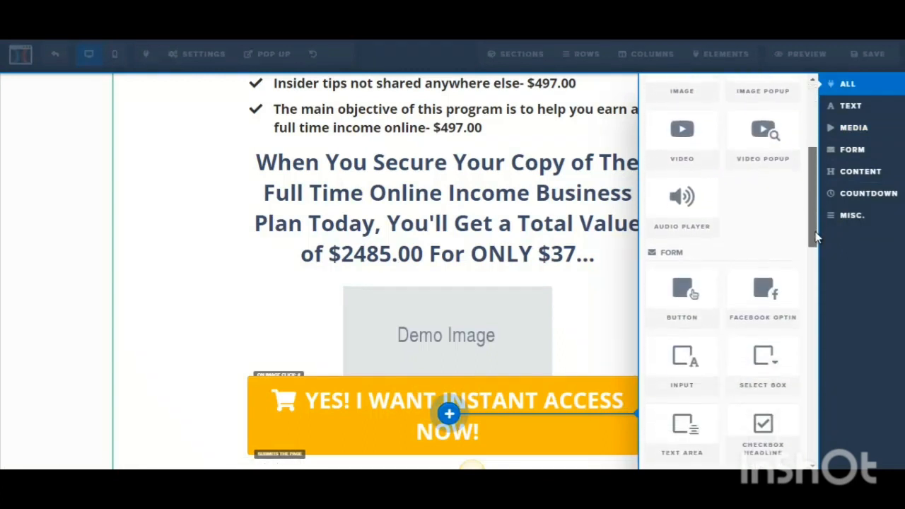
click(679, 314)
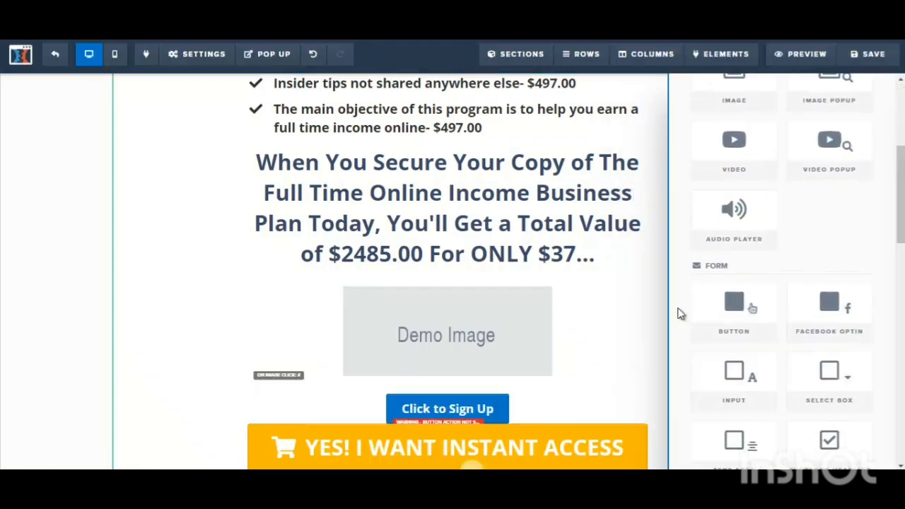
drag(900, 403, 898, 414)
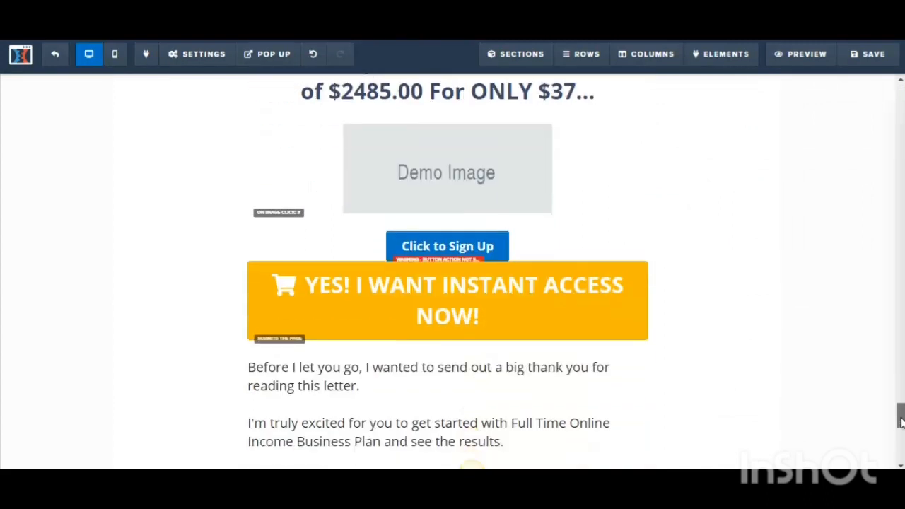
click(484, 244)
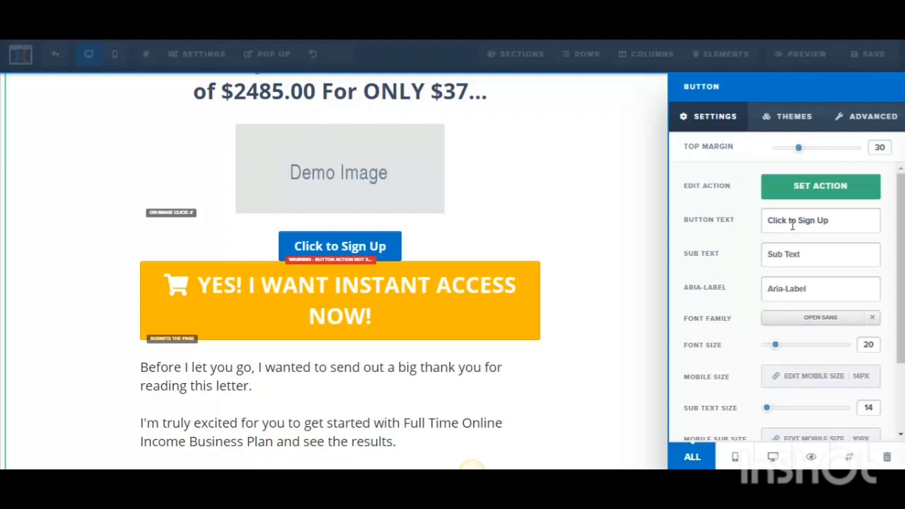
click(809, 196)
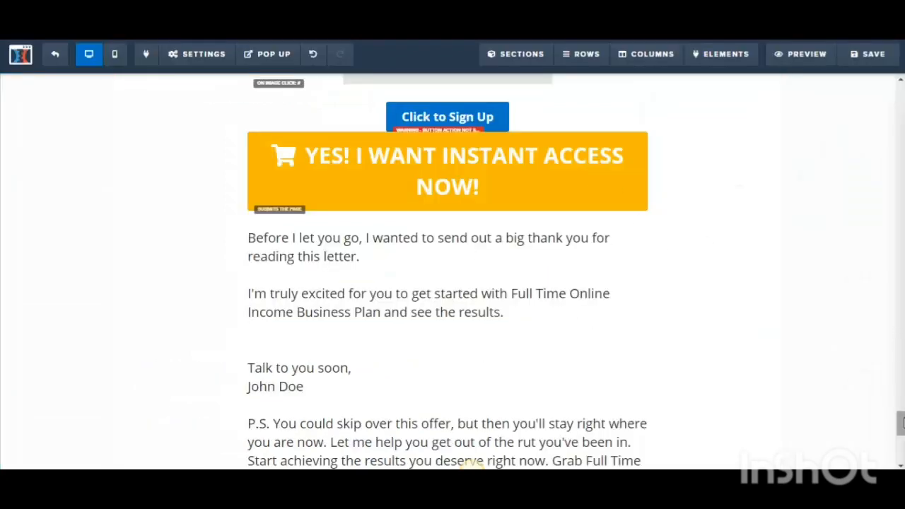
Step: Inspect the action of the "Click Here To Get Instant Access >" button and the link of "Click Here To Add This For Only $37!" beneath it
scroll(901, 422, down, 5)
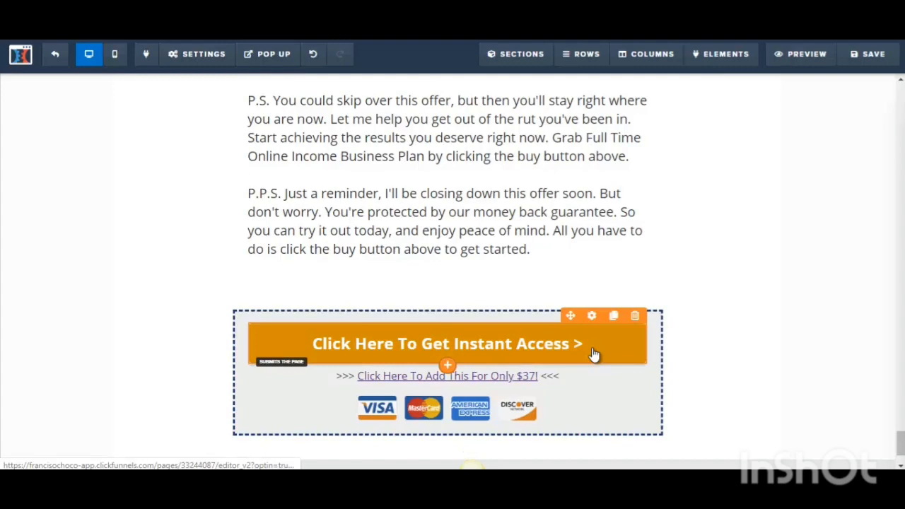
click(592, 354)
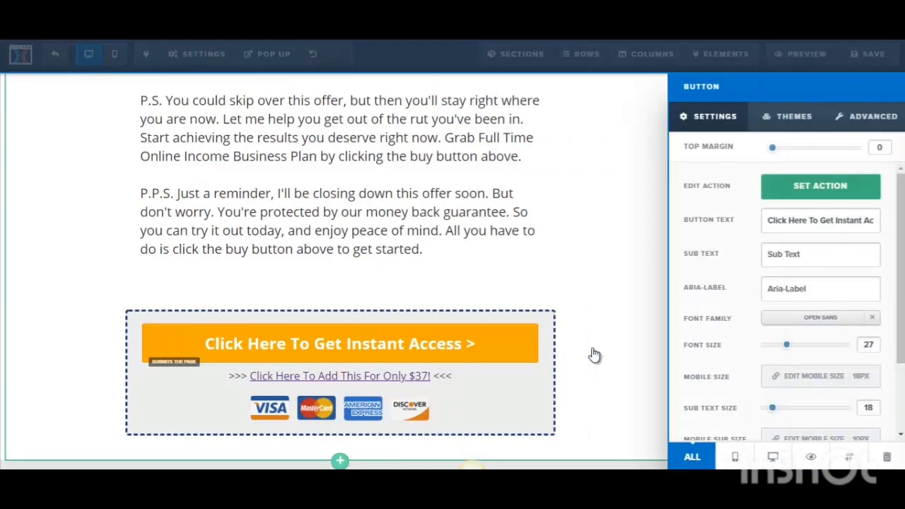
click(836, 186)
click(452, 231)
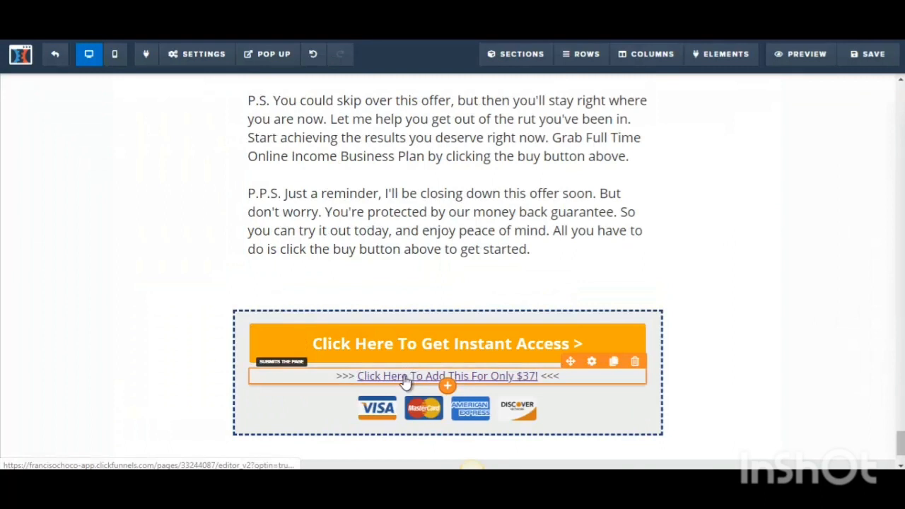
click(498, 381)
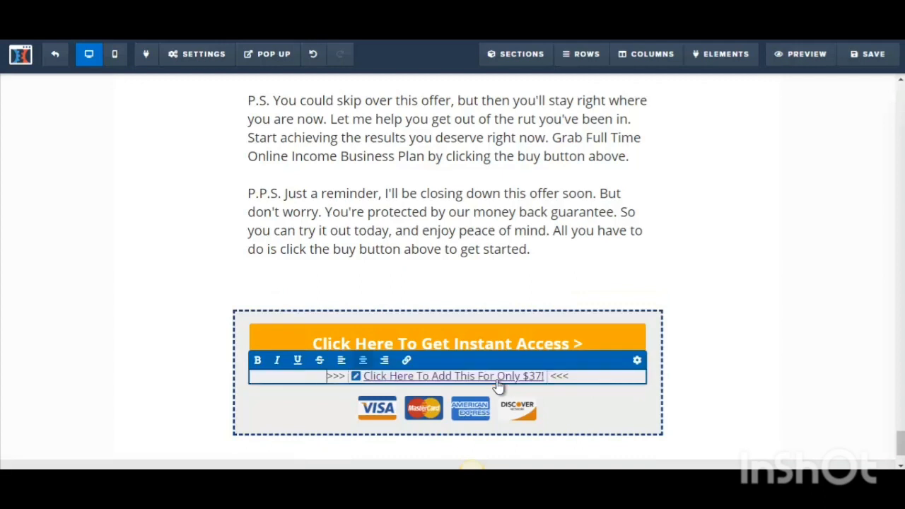
click(356, 377)
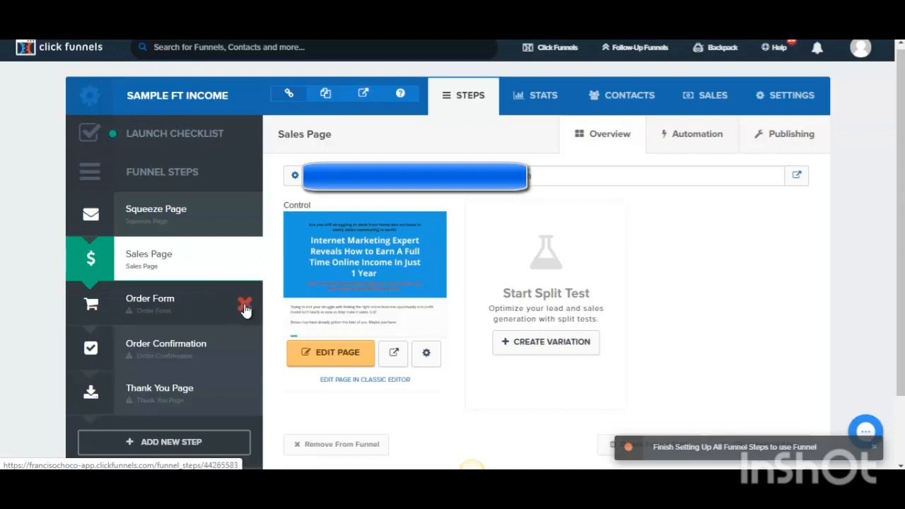
Step: Open the funnel's Order Form step, browse its templates, and preview the "TWO STEP TRIP WIRE - 2 - Order" template
click(167, 305)
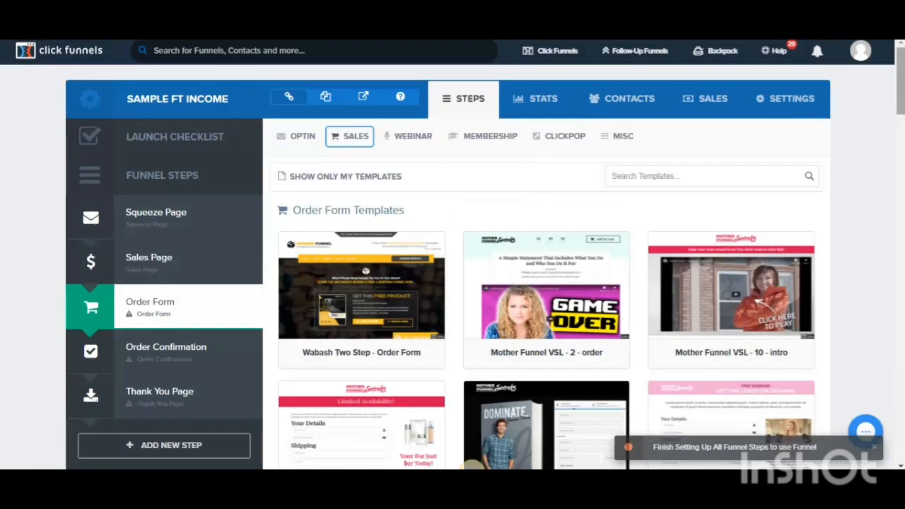
scroll(484, 255, down, 3)
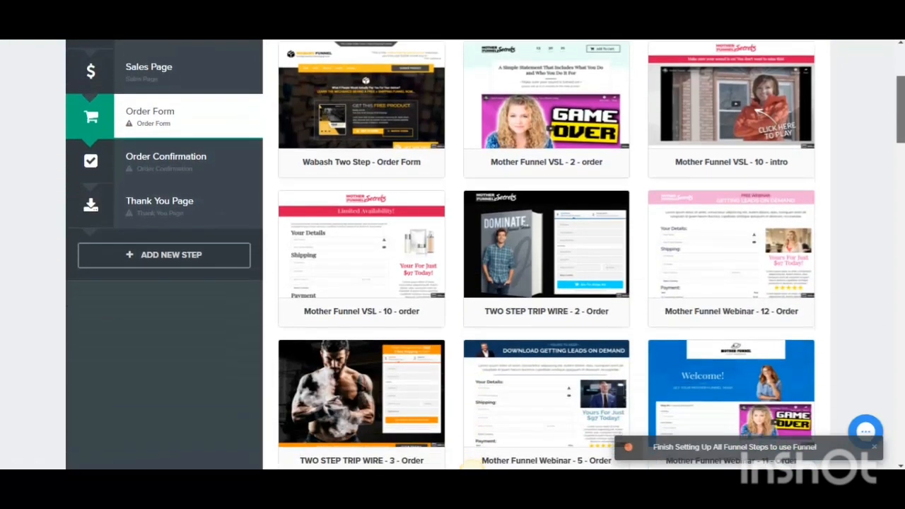
scroll(545, 254, up, 1)
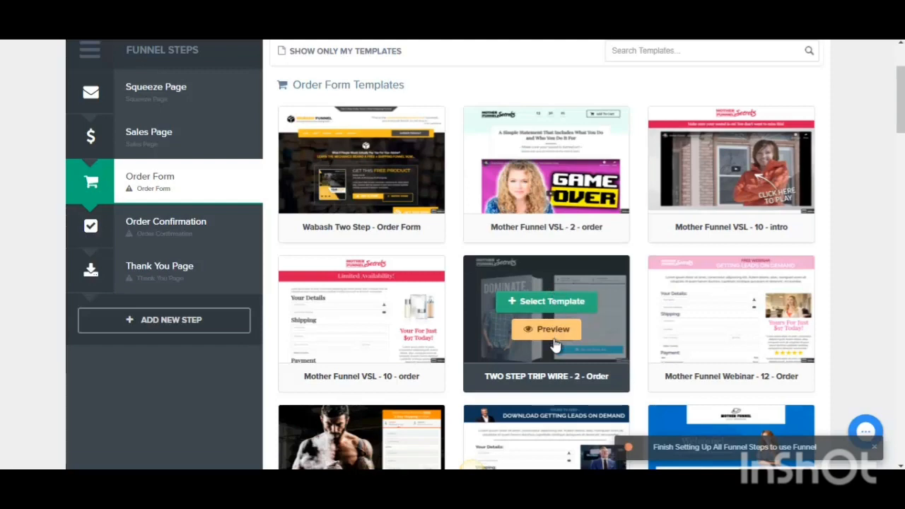
click(555, 332)
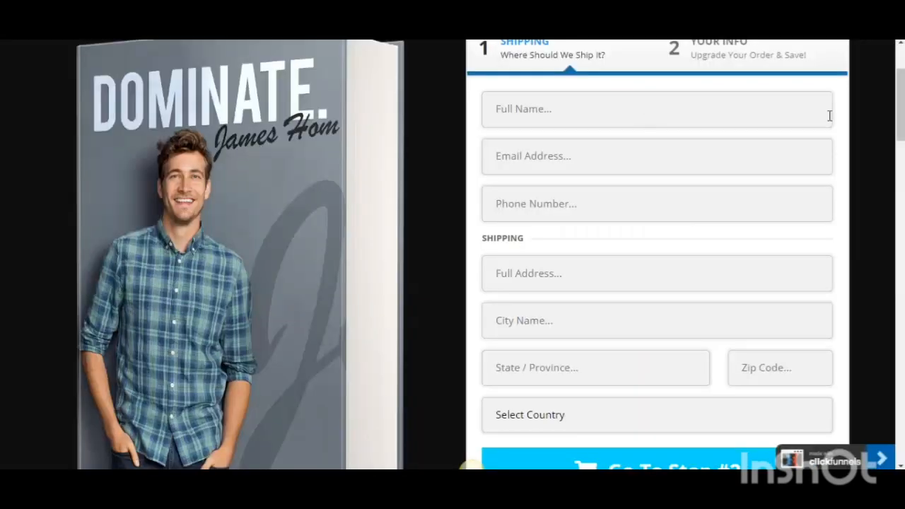
scroll(794, 173, up, 1)
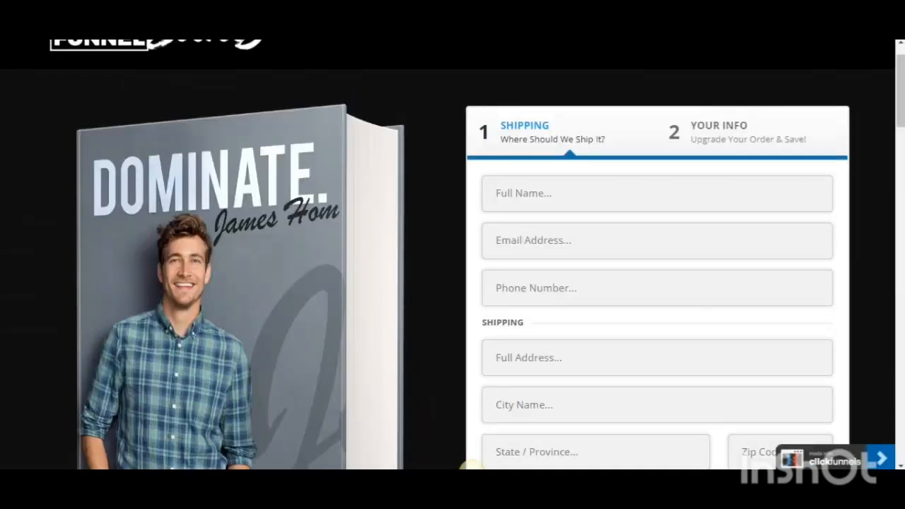
scroll(471, 464, down, 10)
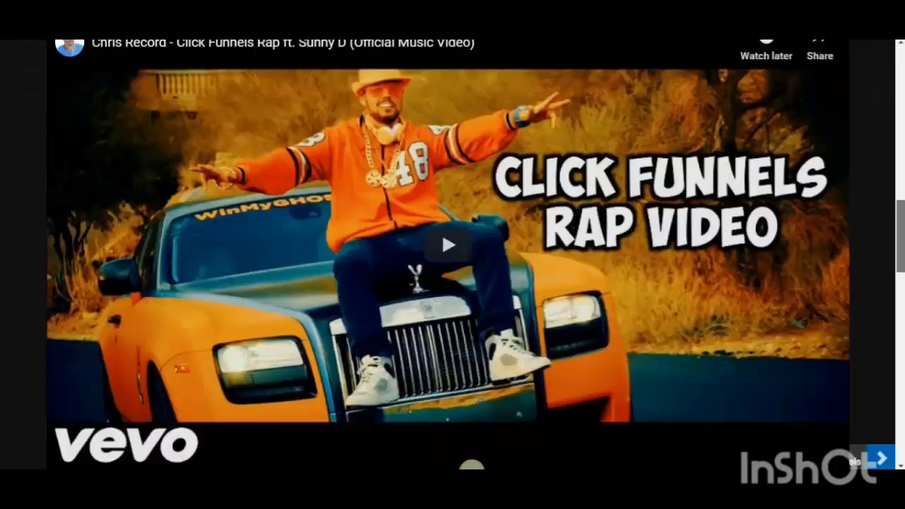
scroll(470, 465, down, 3)
scroll(471, 464, up, 13)
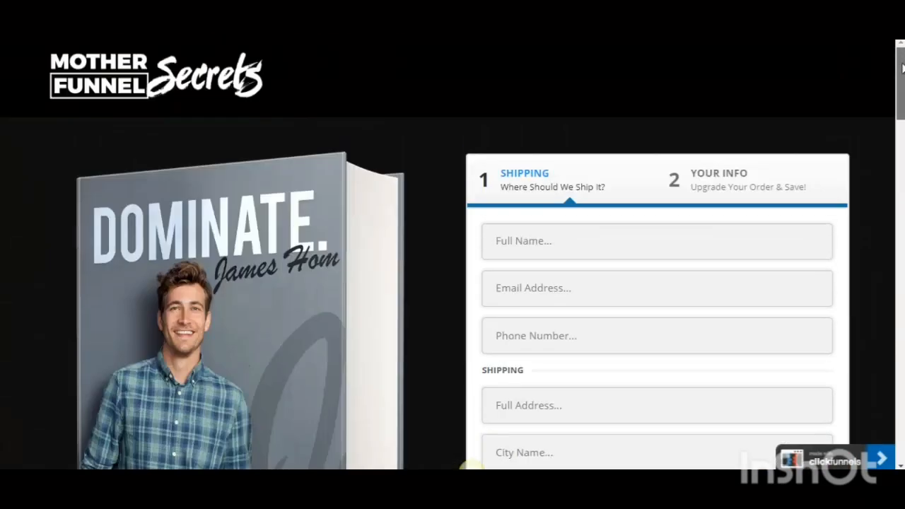
click(606, 29)
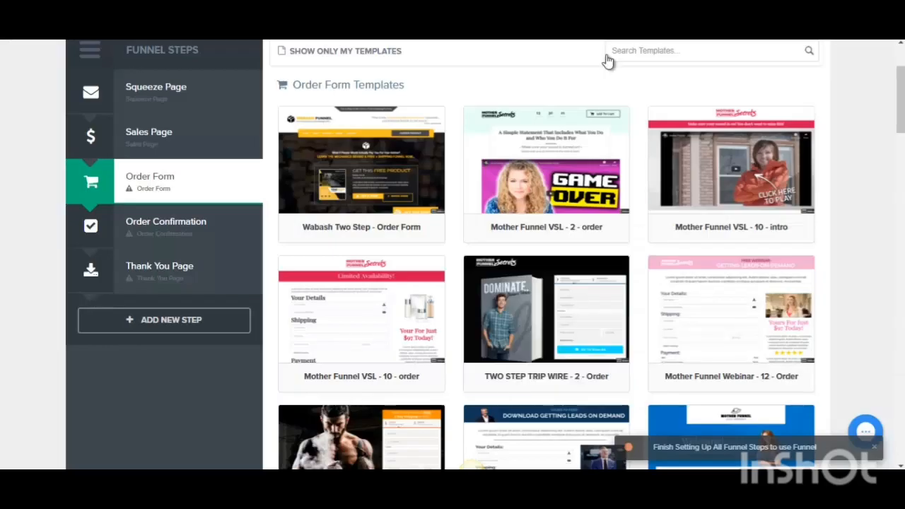
Step: Open the Order Confirmation step, browse its templates, and preview the "Mother Funnel PLF FUNNEL - 13" thank-you template
scroll(170, 357, up, 2)
click(167, 366)
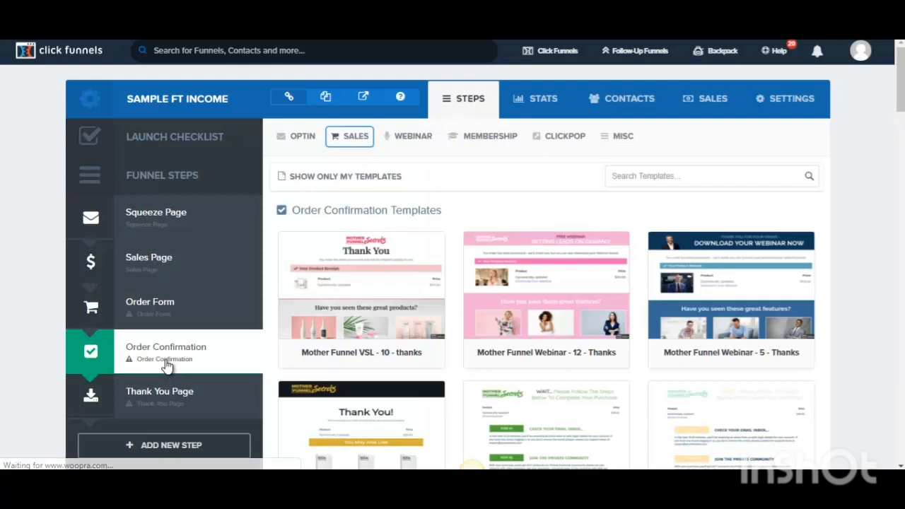
mouse_move(262, 354)
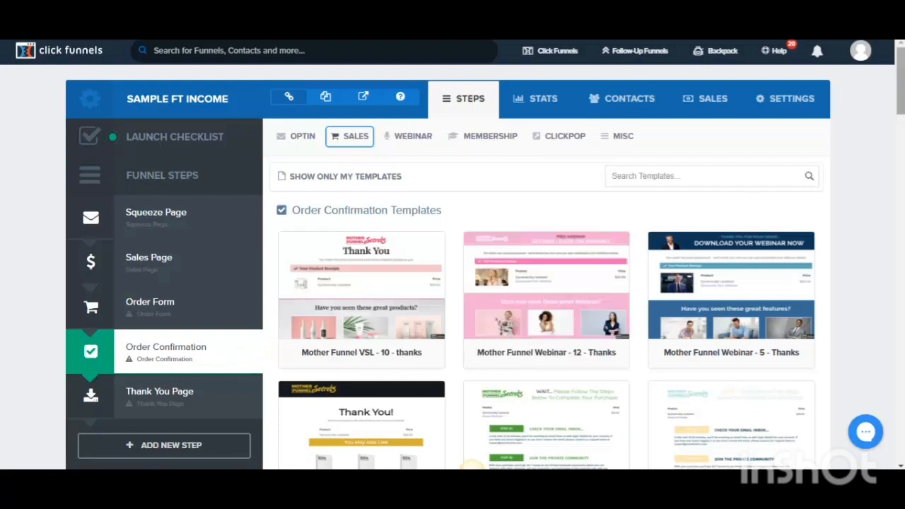
mouse_move(247, 309)
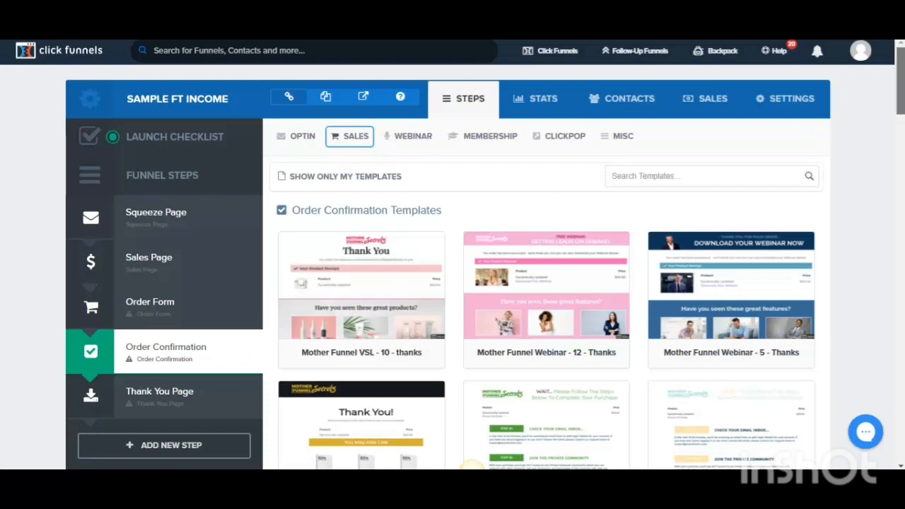
scroll(600, 228, down, 2)
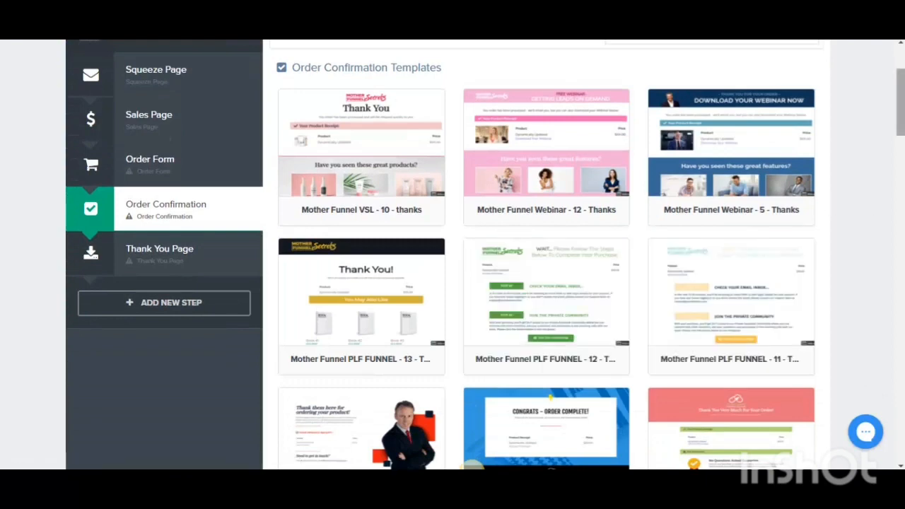
scroll(439, 231, down, 1)
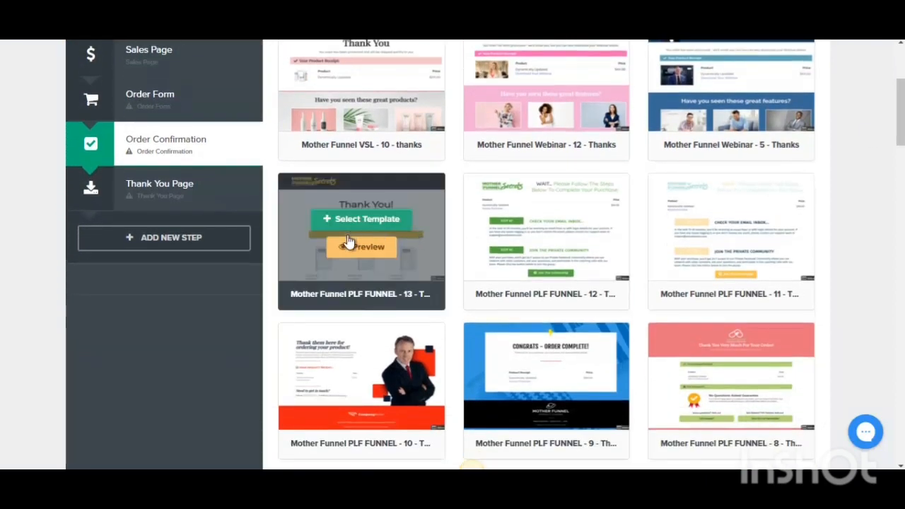
click(355, 248)
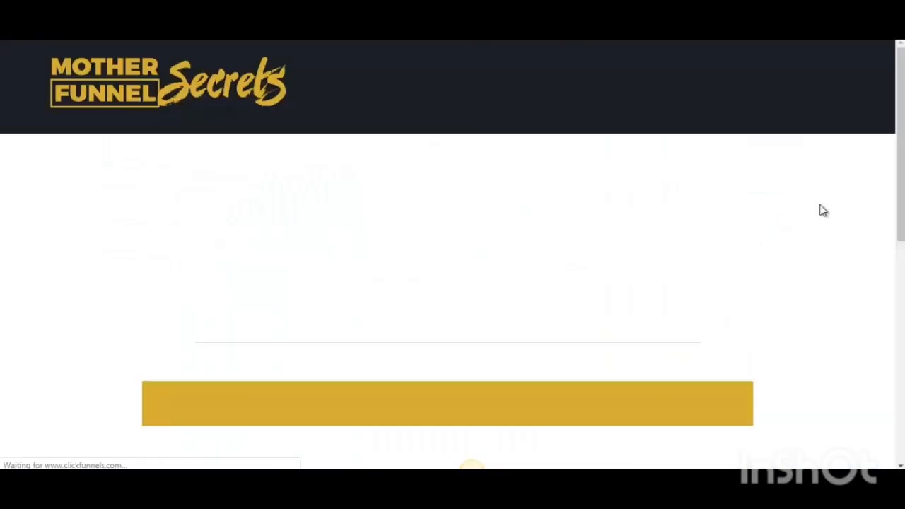
drag(901, 86, 901, 99)
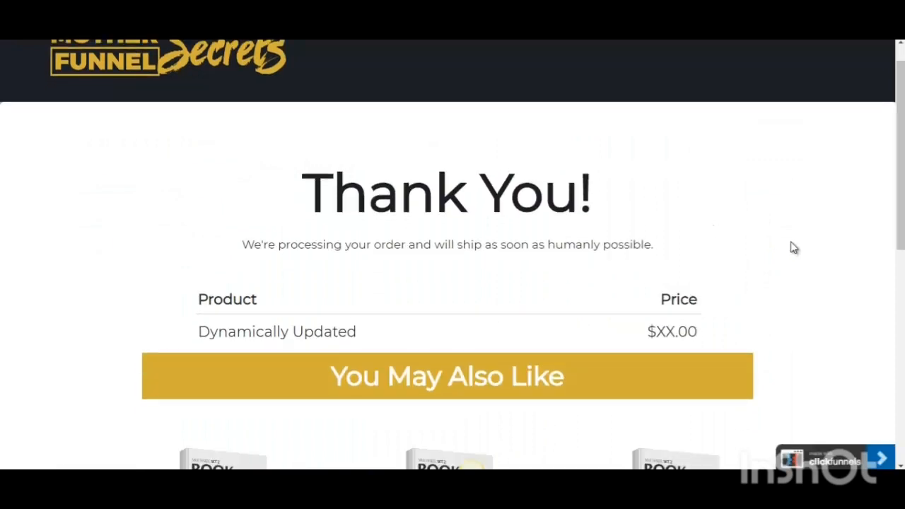
mouse_move(901, 169)
mouse_down()
mouse_move(901, 216)
mouse_move(901, 156)
mouse_up()
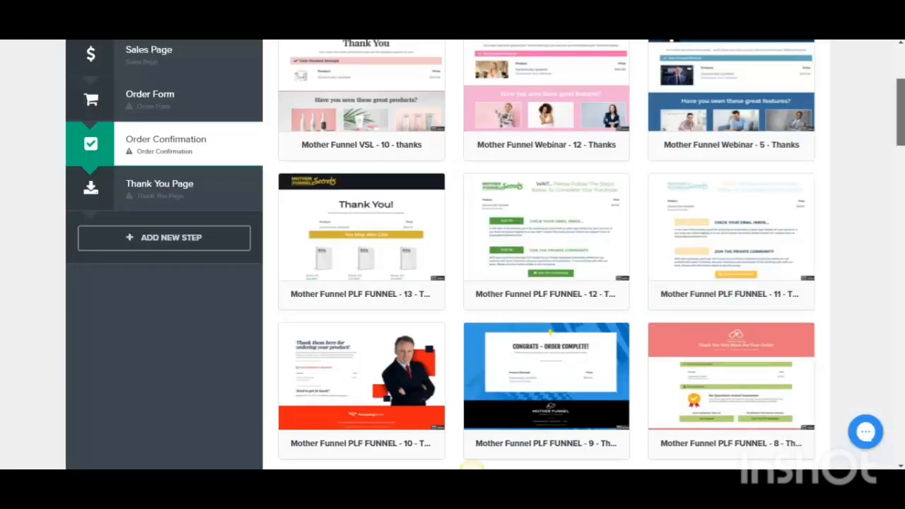
Step: Add a new funnel step named "demo" with Show In Funnel set to Yes
drag(901, 113, 900, 91)
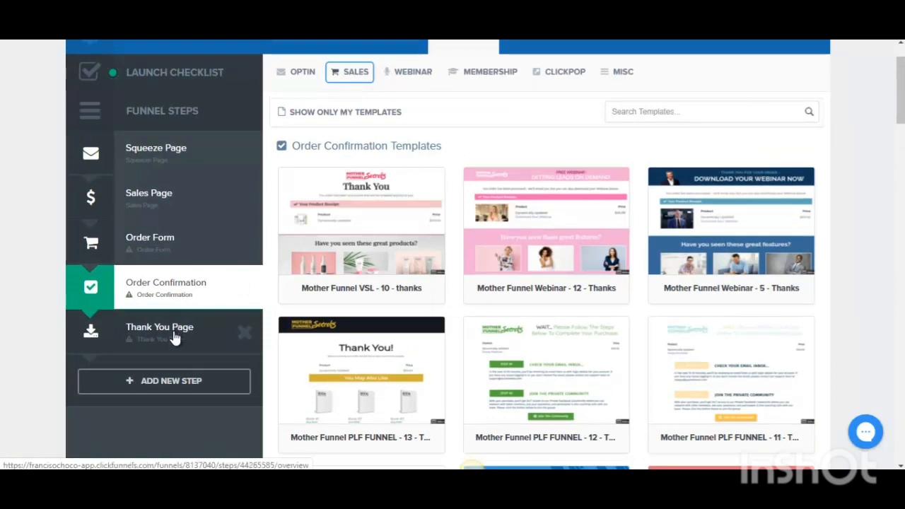
click(161, 387)
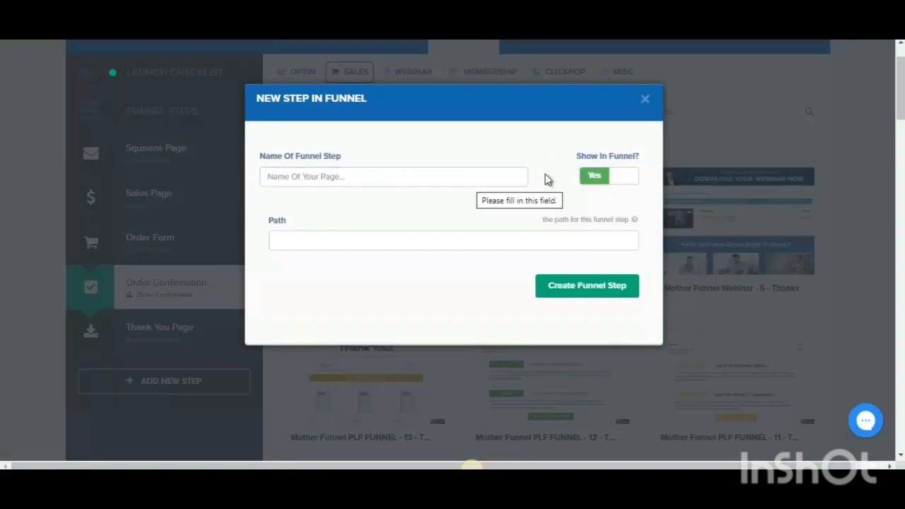
click(614, 183)
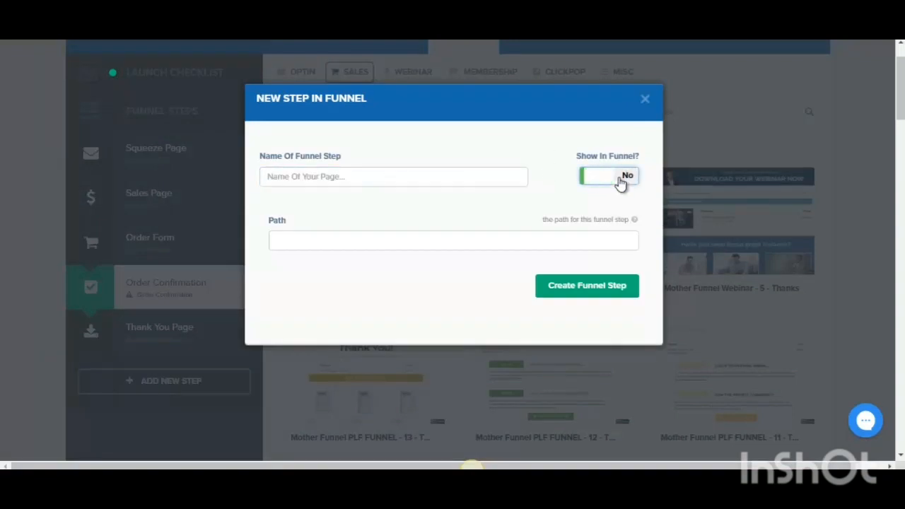
click(600, 182)
click(371, 176)
text(demo)
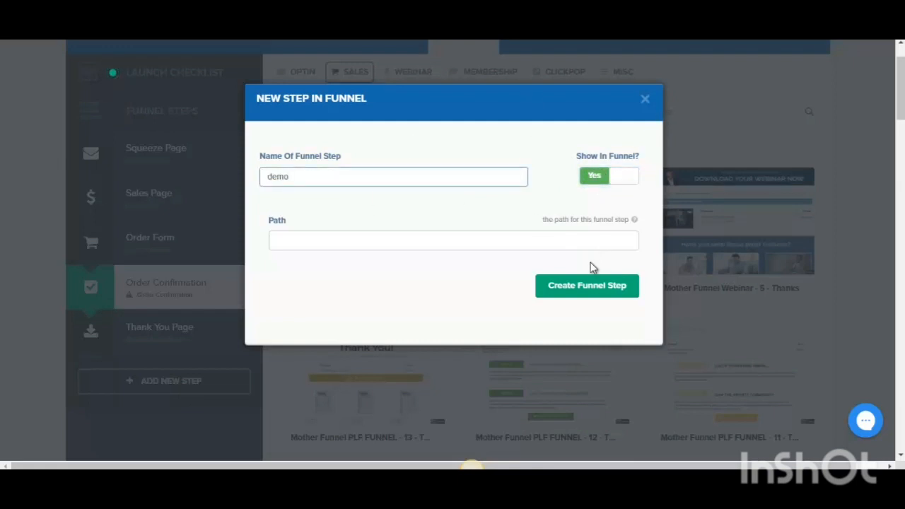
click(587, 294)
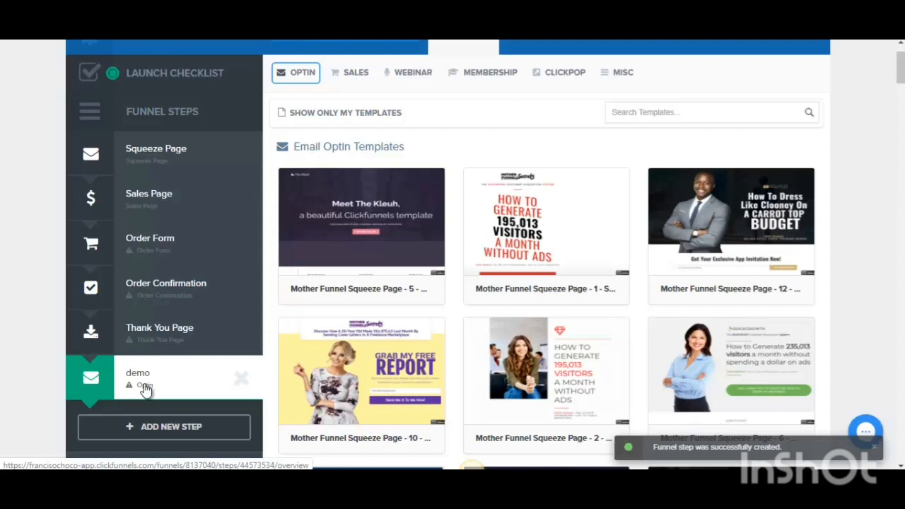
click(210, 383)
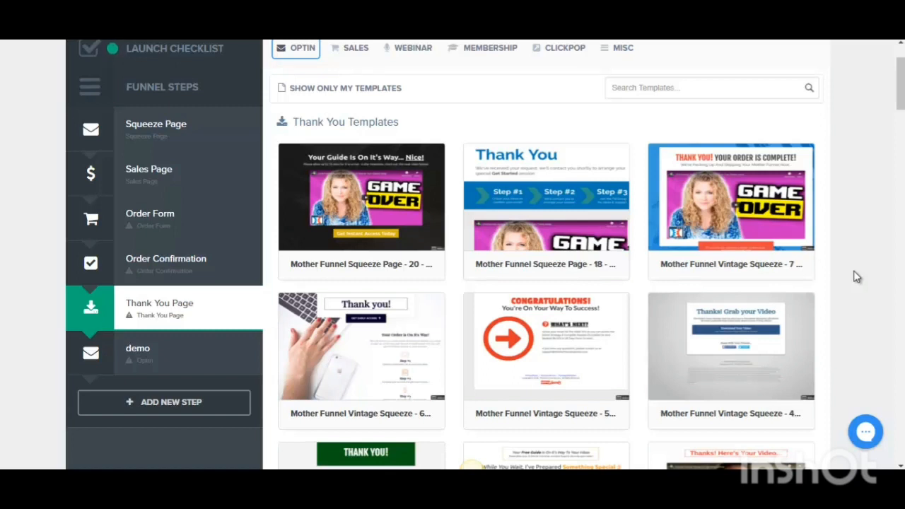
Step: Browse the Optin Thank You templates for the Thank You Page step and preview "Mother Funnel Vintage Squeeze - 5"
click(307, 55)
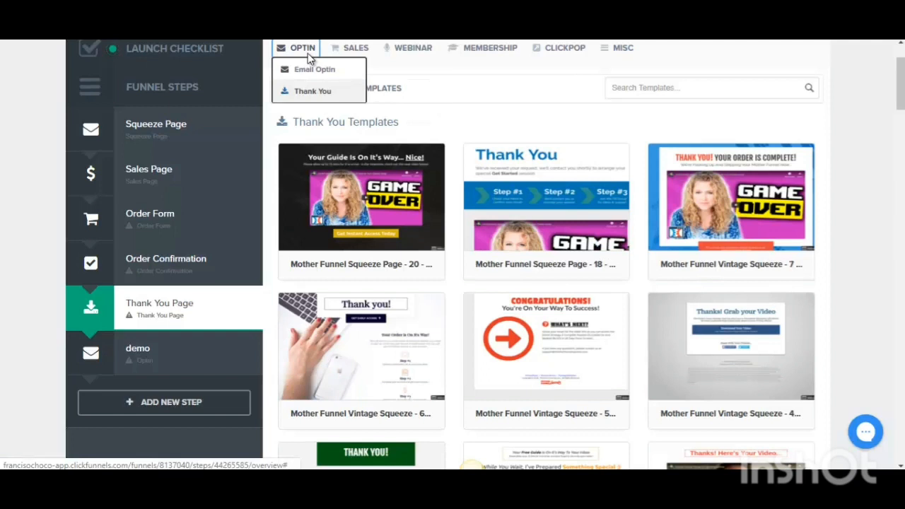
click(311, 92)
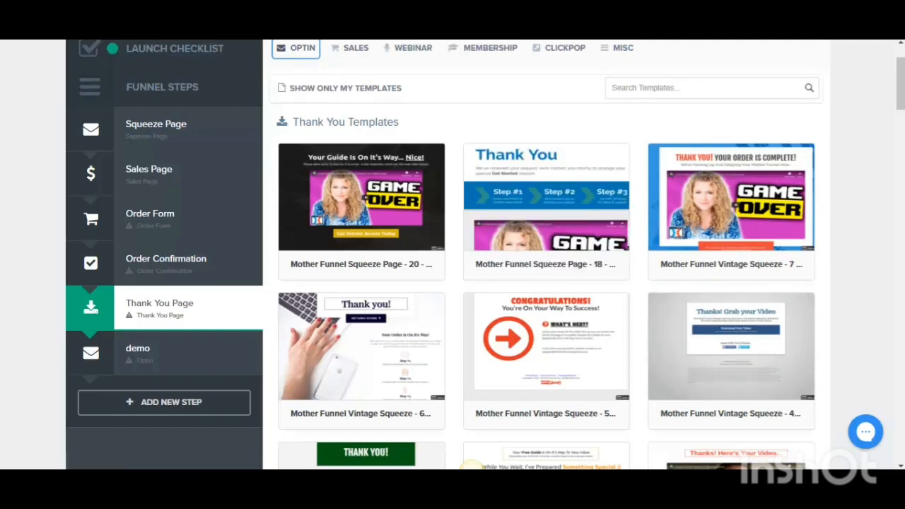
drag(900, 103, 901, 120)
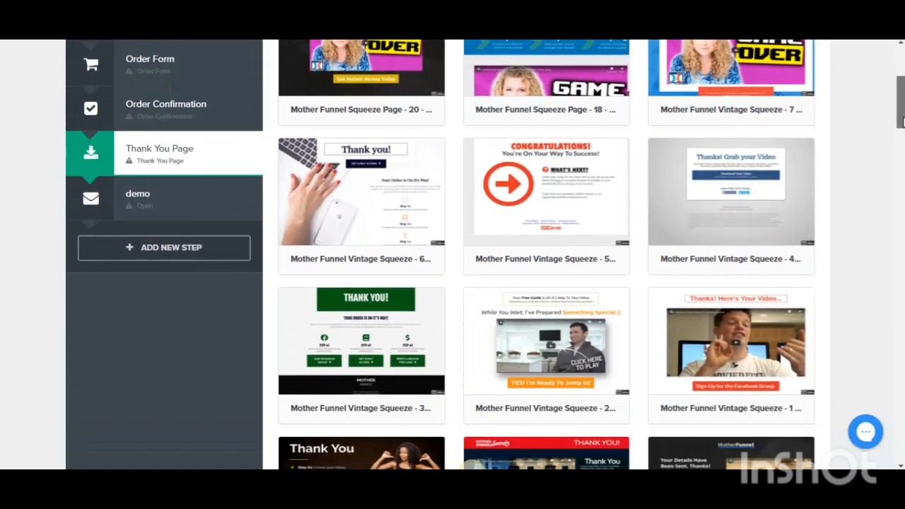
mouse_move(901, 122)
mouse_down()
mouse_move(899, 167)
mouse_move(899, 119)
mouse_up()
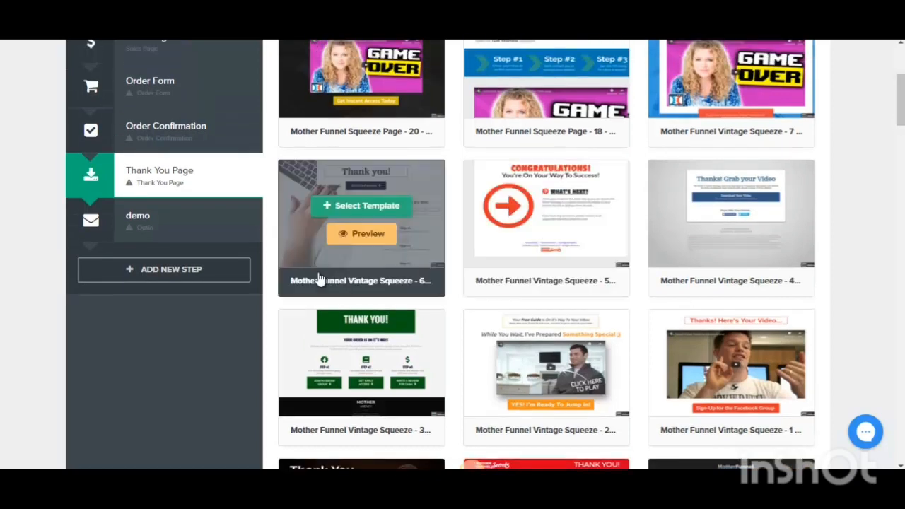
click(524, 240)
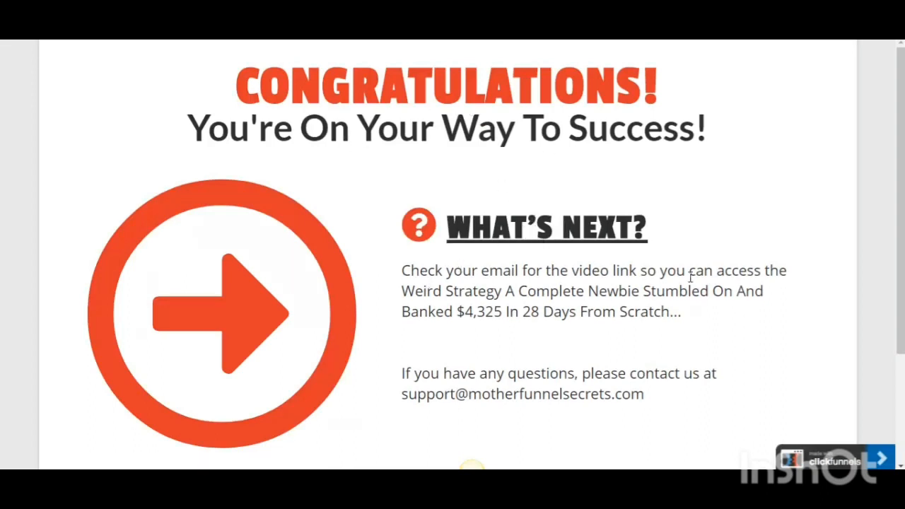
scroll(763, 177, down, 1)
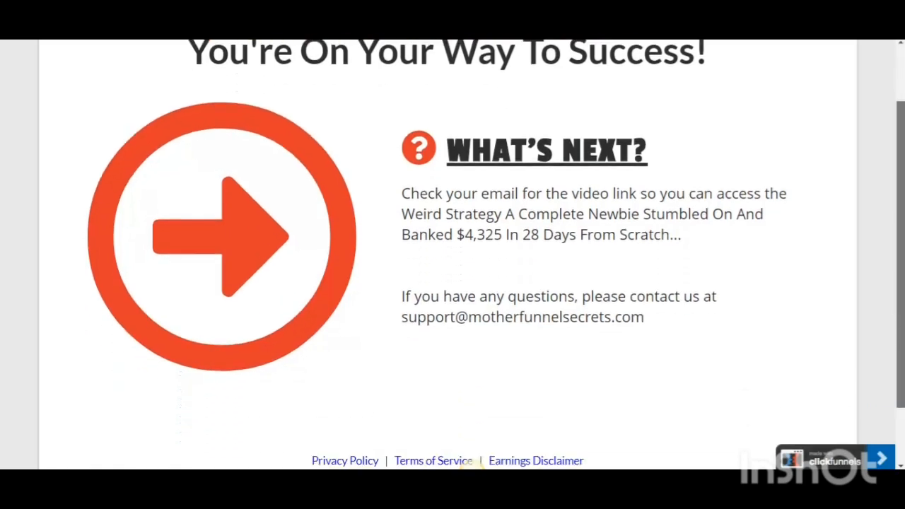
scroll(826, 50, up, 1)
key(ctrl+w)
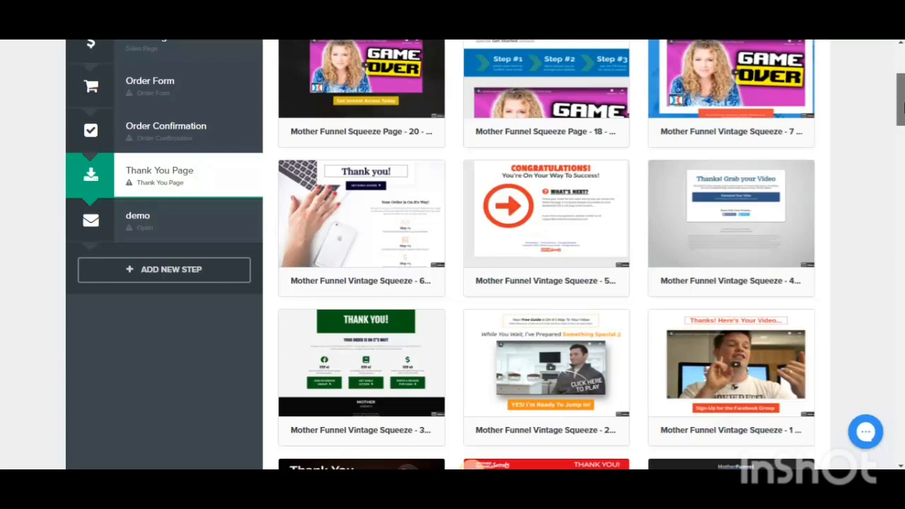
Step: Preview the "Mother Funnel Squeeze Page - 14" thank-you template and return to the template list
drag(900, 106, 899, 186)
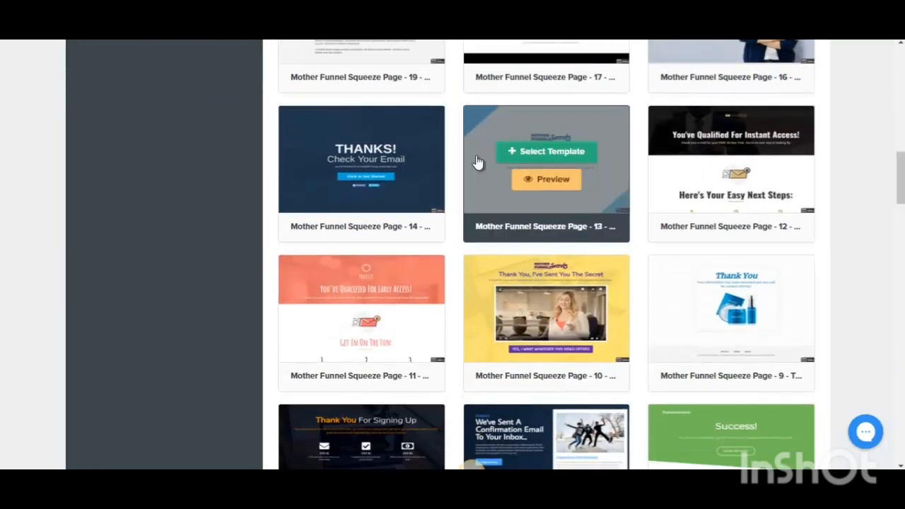
click(354, 180)
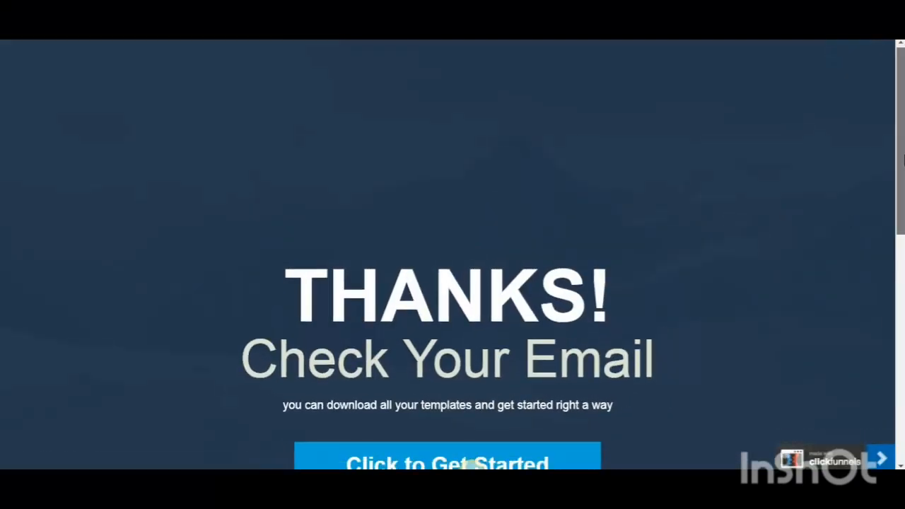
drag(903, 159, 903, 202)
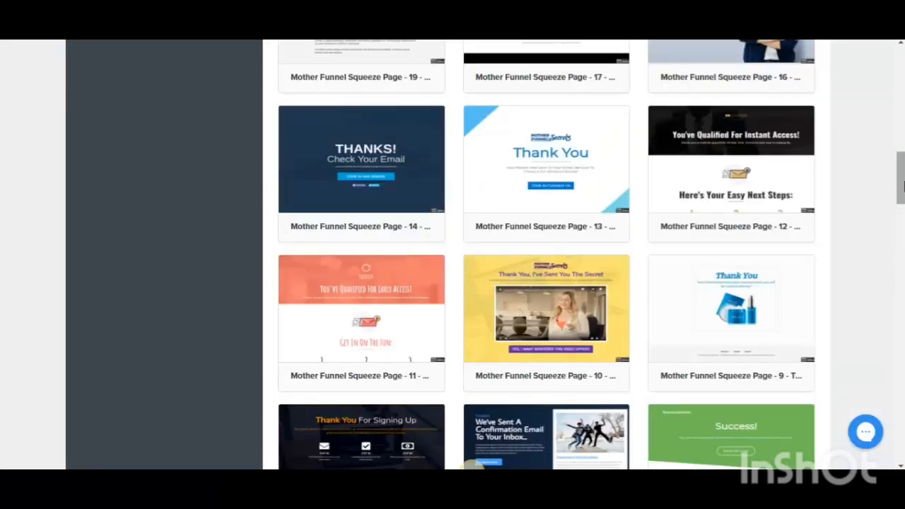
drag(900, 178, 902, 107)
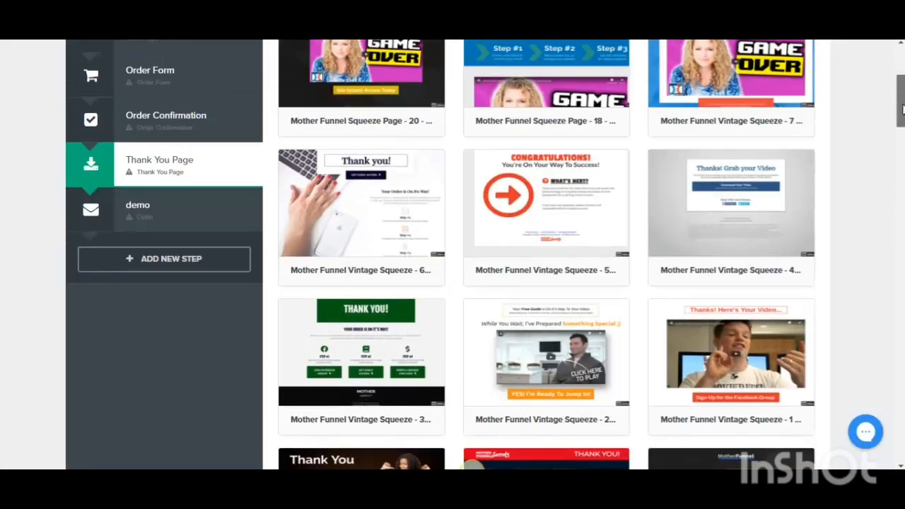
Step: Browse further down the thank-you templates and preview the "Arrow Thank You Page" template through its numbered steps
drag(903, 106, 900, 398)
scroll(471, 466, up, 4)
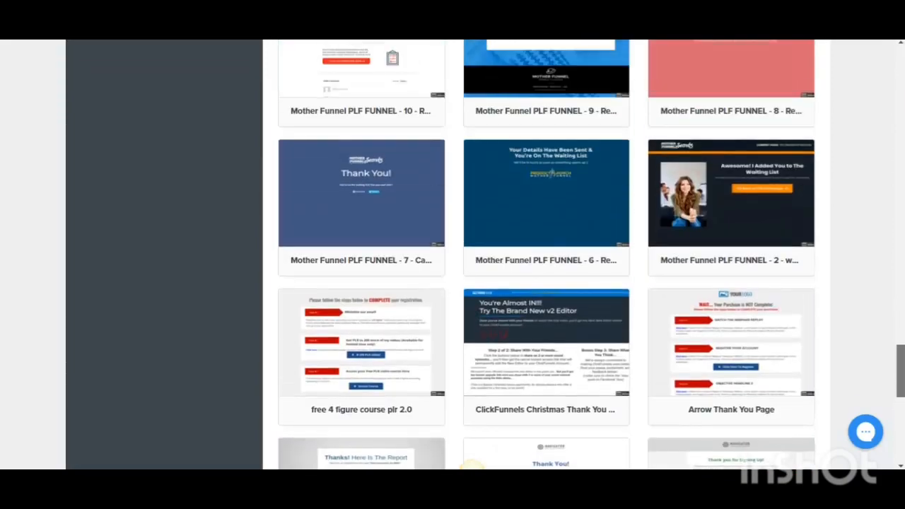
scroll(471, 467, down, 6)
scroll(471, 466, up, 5)
mouse_move(735, 253)
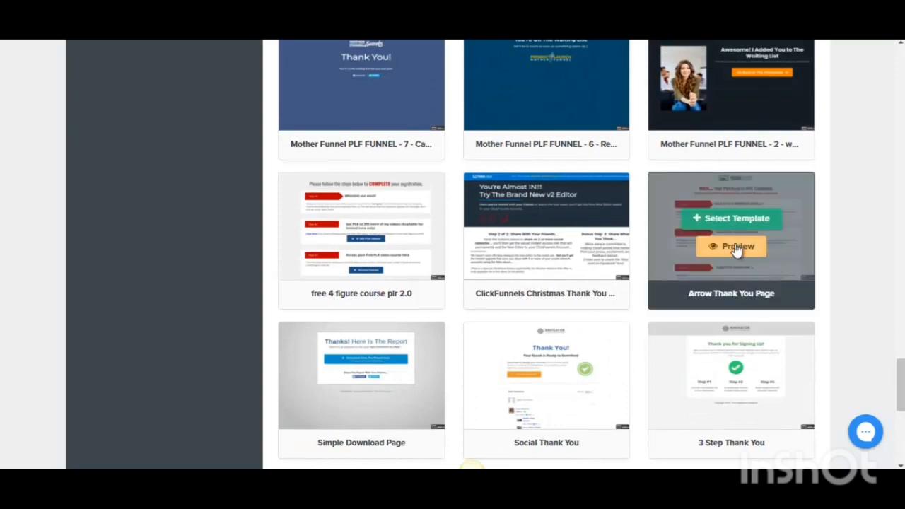
click(723, 251)
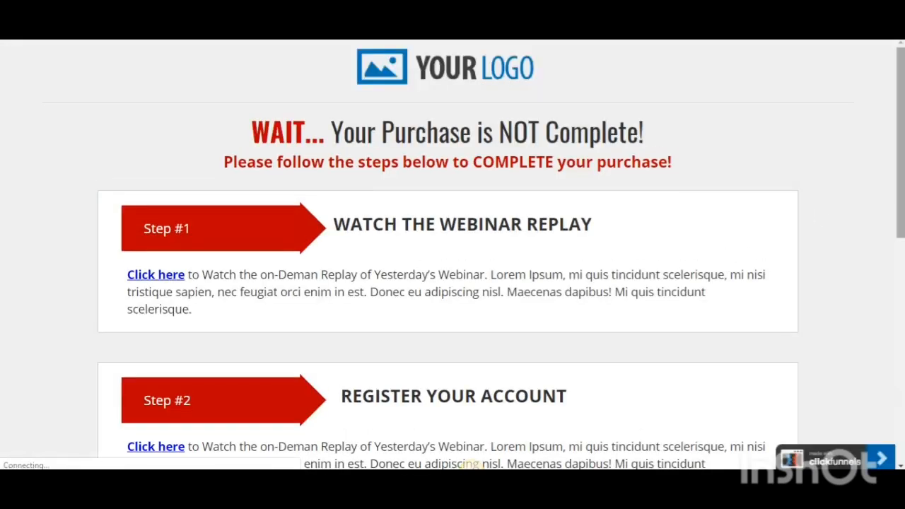
scroll(215, 160, down, 1)
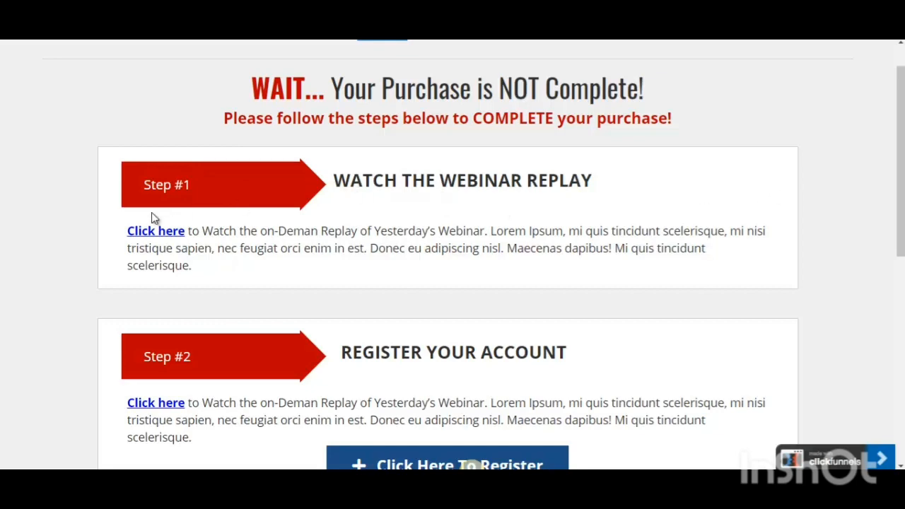
scroll(472, 465, down, 3)
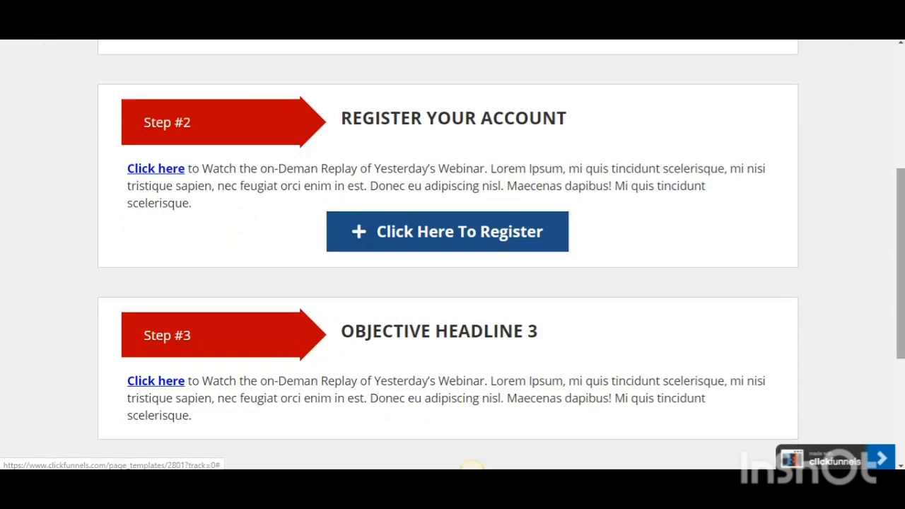
drag(900, 233, 900, 149)
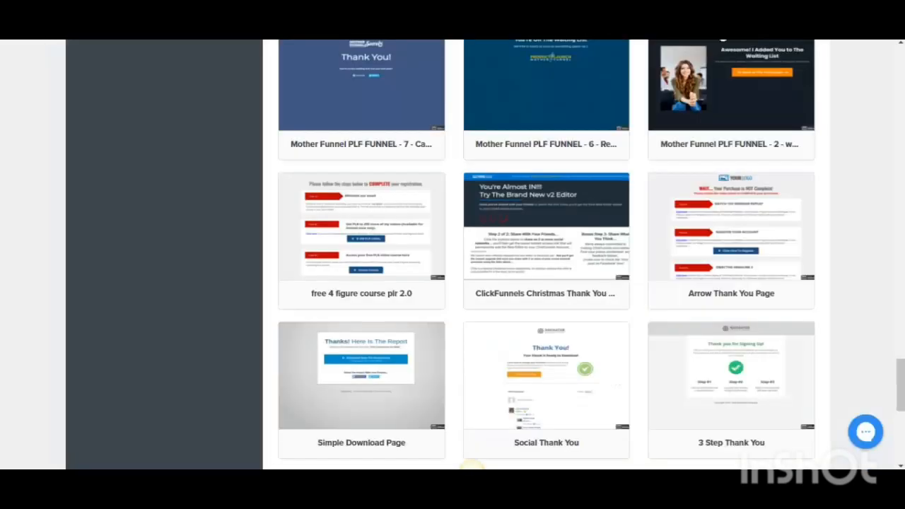
Step: Apply the "Arrow Thank You Page" template to the Thank You Page step and open the page for editing in a new tab
mouse_move(739, 255)
click(737, 220)
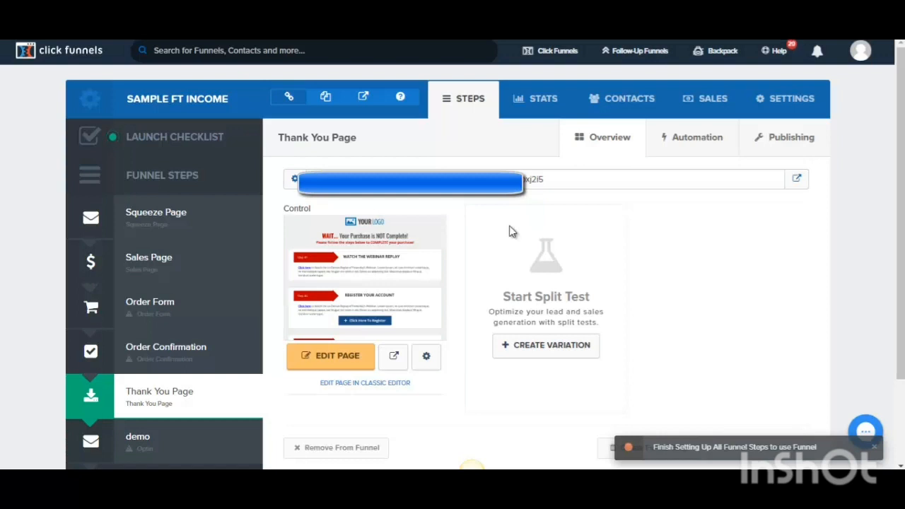
right_click(321, 368)
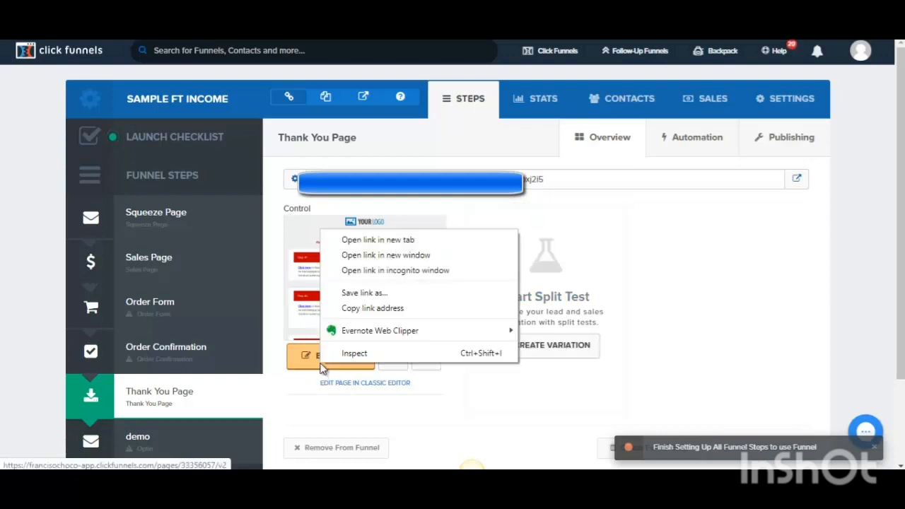
click(387, 246)
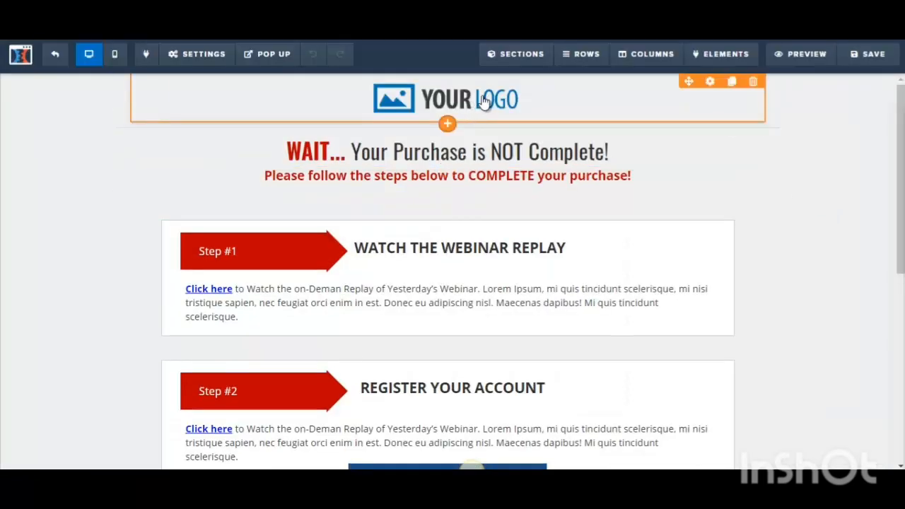
Step: Check the image settings of the "Your Logo" element, and delete that element from the thank-you page
click(678, 103)
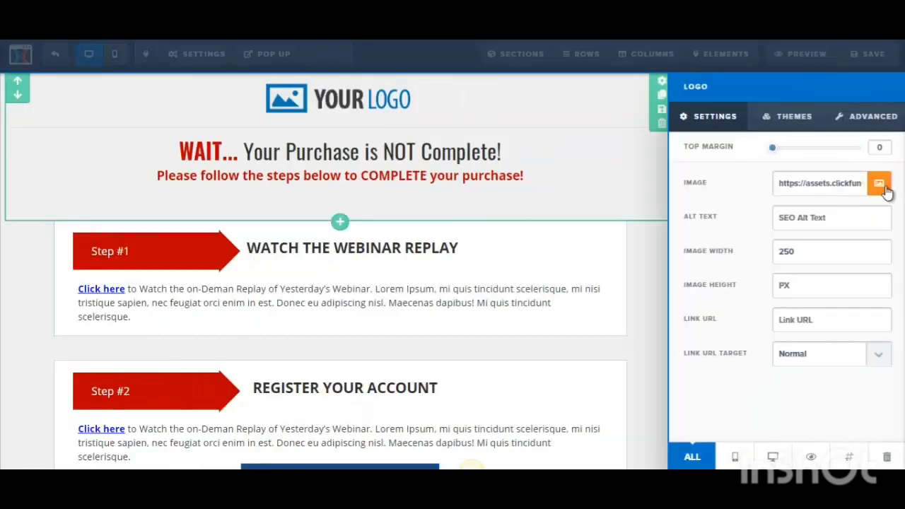
click(392, 104)
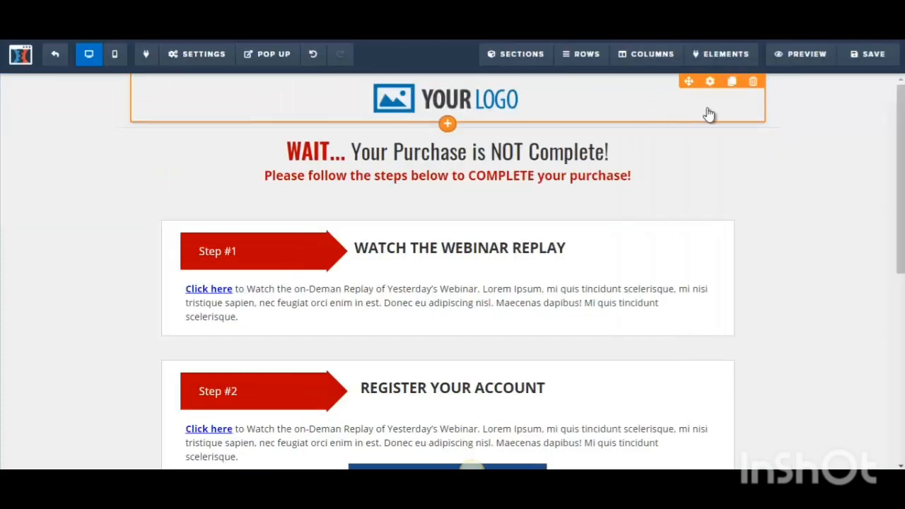
click(753, 83)
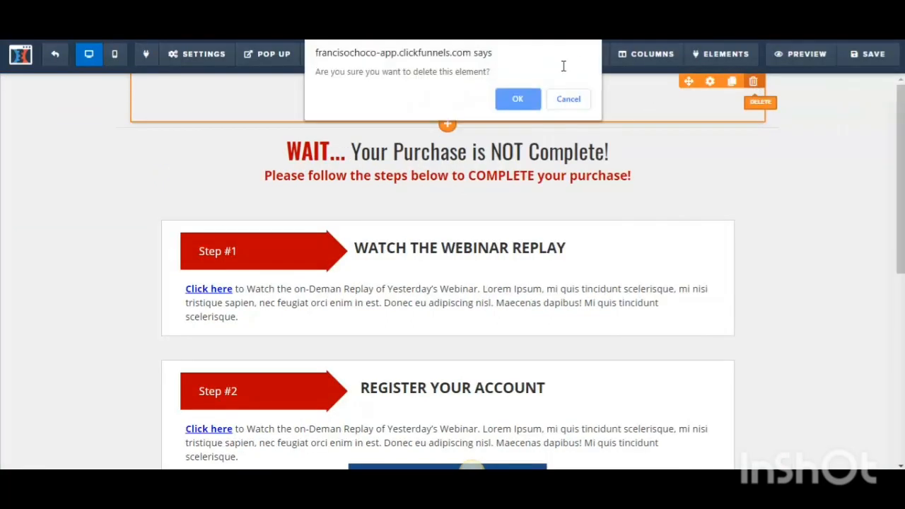
click(517, 96)
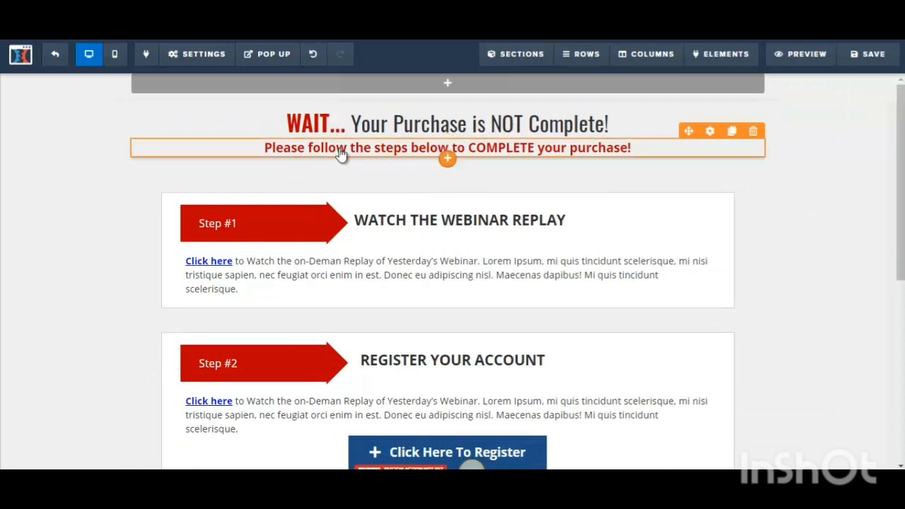
Step: Replace the Step #1 headline "Watch the Webinar Replay" with "Check your emails"
scroll(340, 154, down, 1)
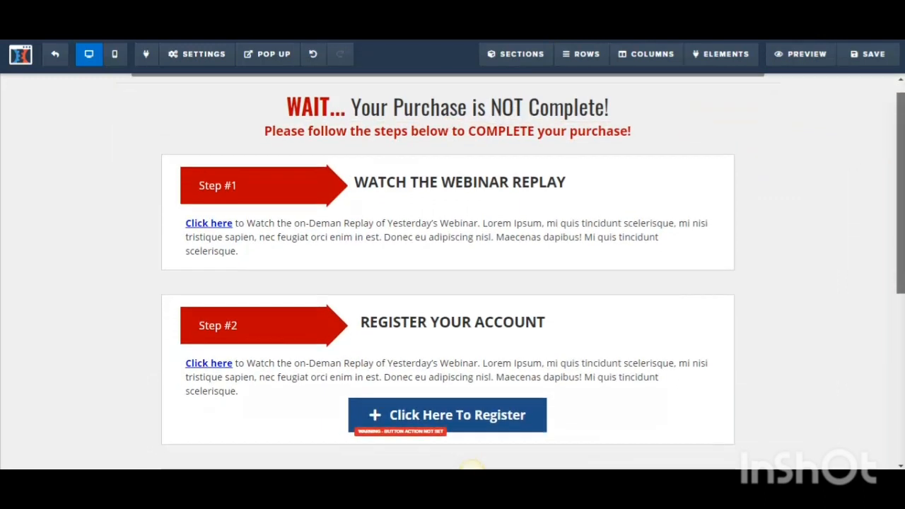
scroll(370, 154, down, 1)
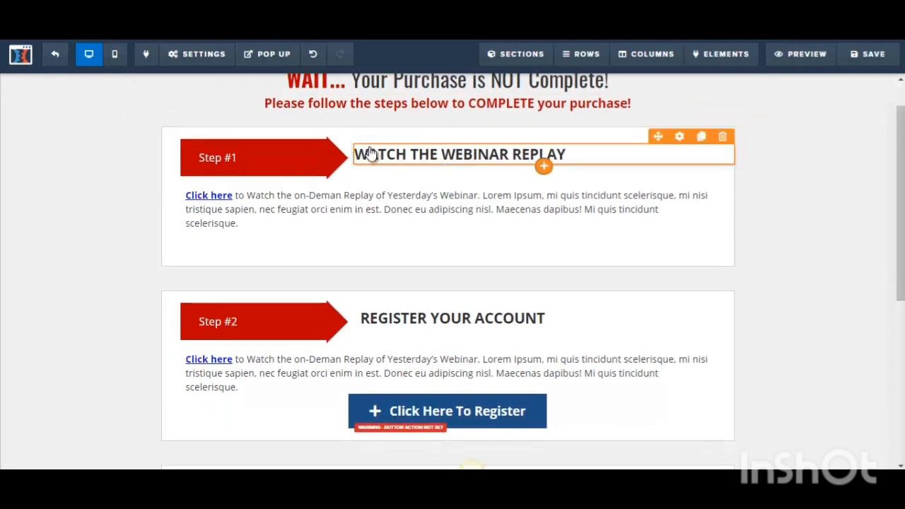
click(371, 154)
drag(357, 152, 596, 161)
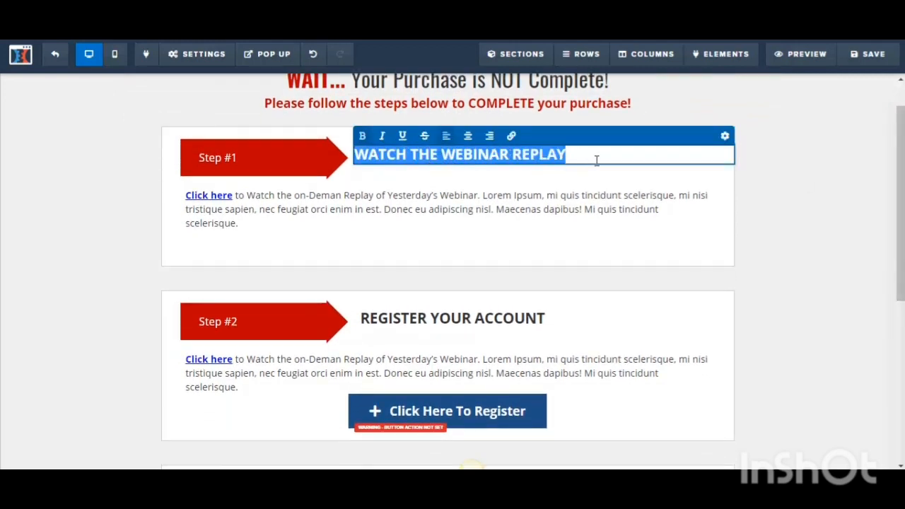
text(Check your )
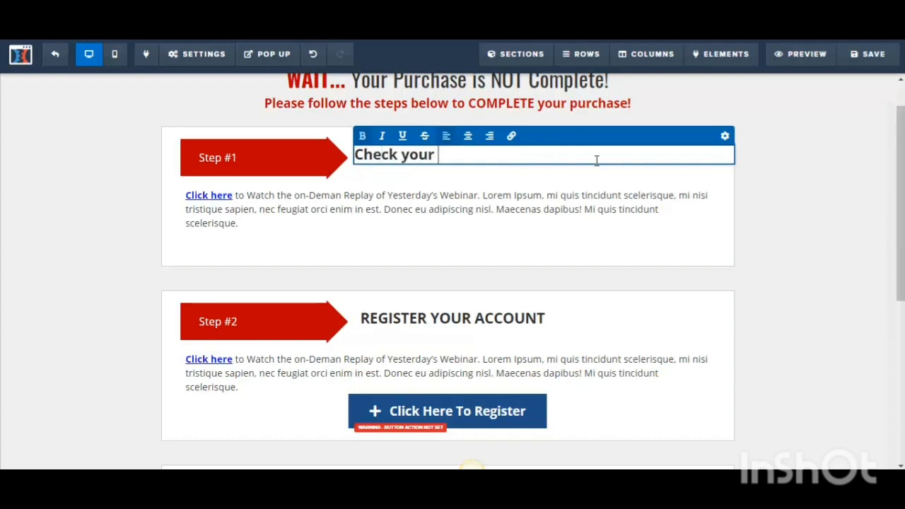
text(emails)
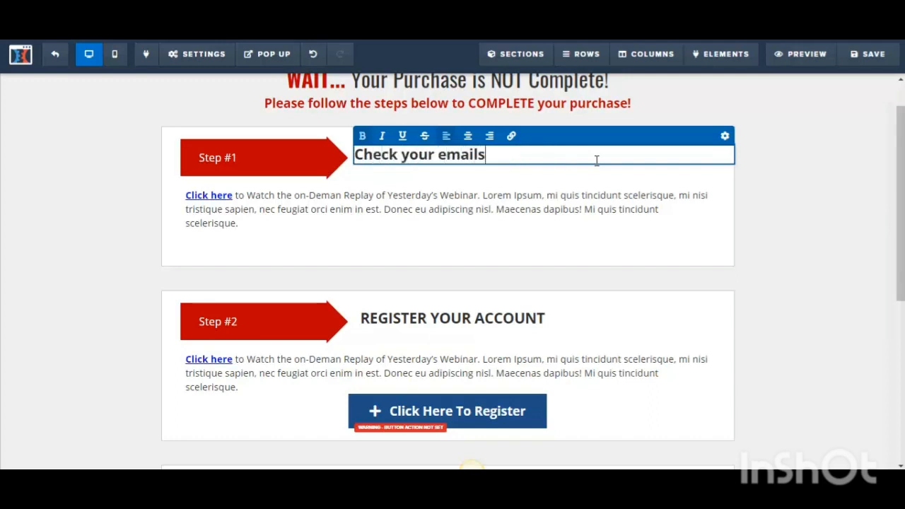
Step: Correct the Step #1 headline to "Check your email" and remove the "Click here" link from the paragraph below it
key(BackSpace)
click(309, 209)
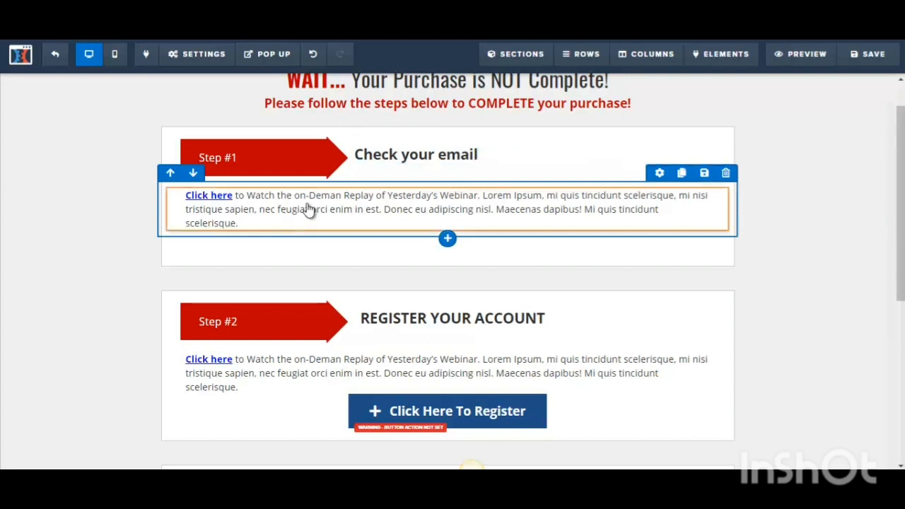
click(309, 208)
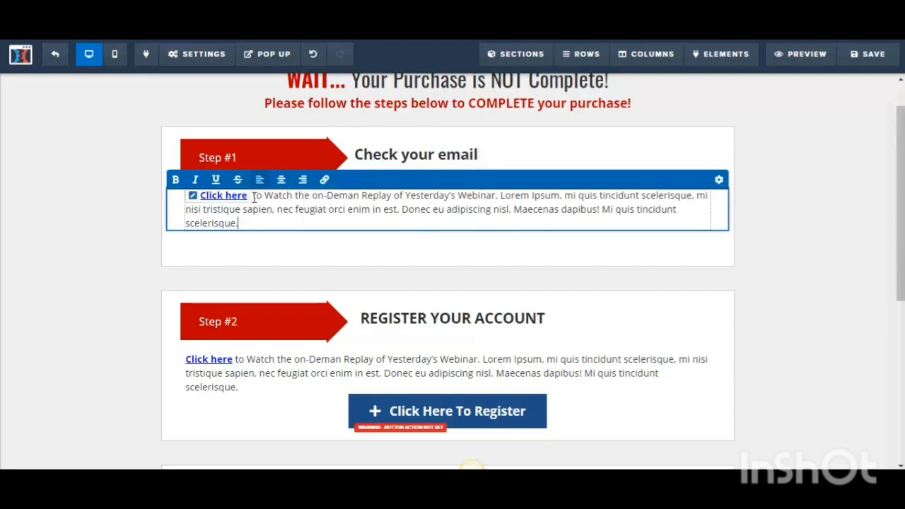
drag(253, 197, 200, 196)
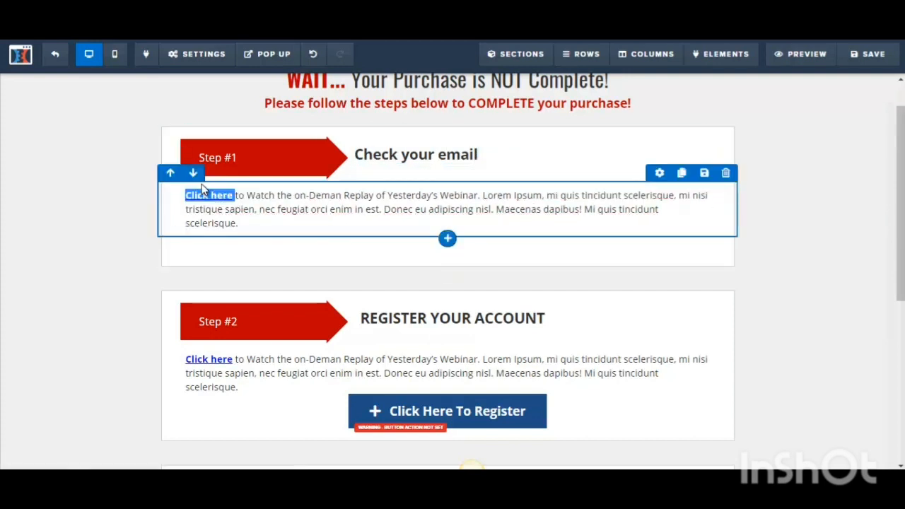
click(248, 202)
key(BackSpace)
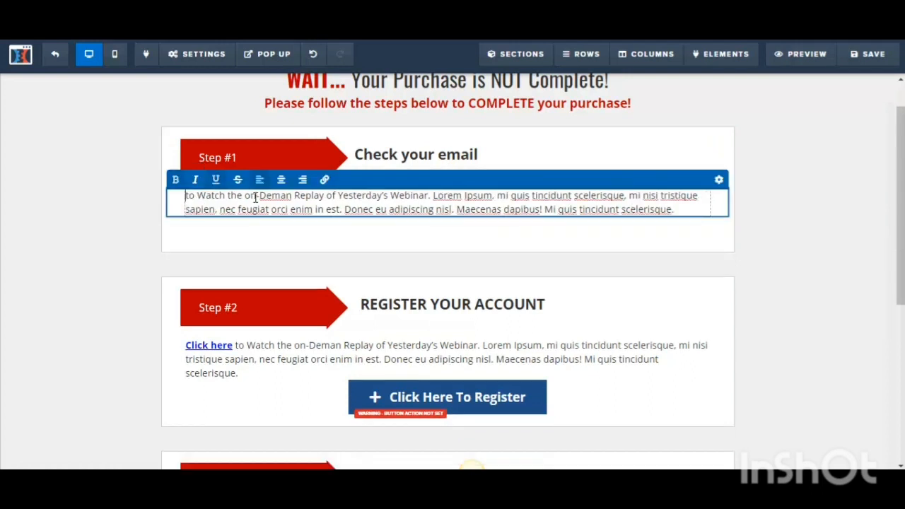
Step: Replace the Step #1 paragraph with "Please check your inbox folder and your spam folder. Click on the confirm button to ensure that you receive future updates."
drag(186, 197, 675, 224)
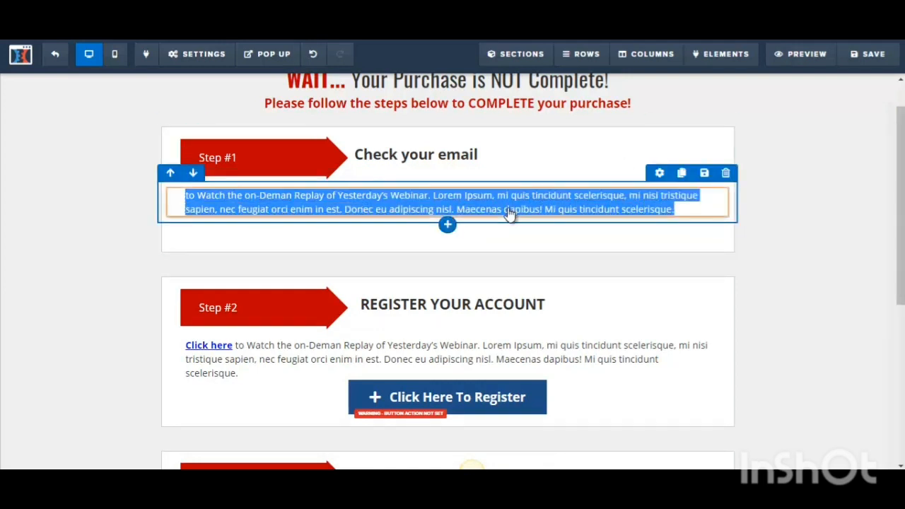
text(Please check your)
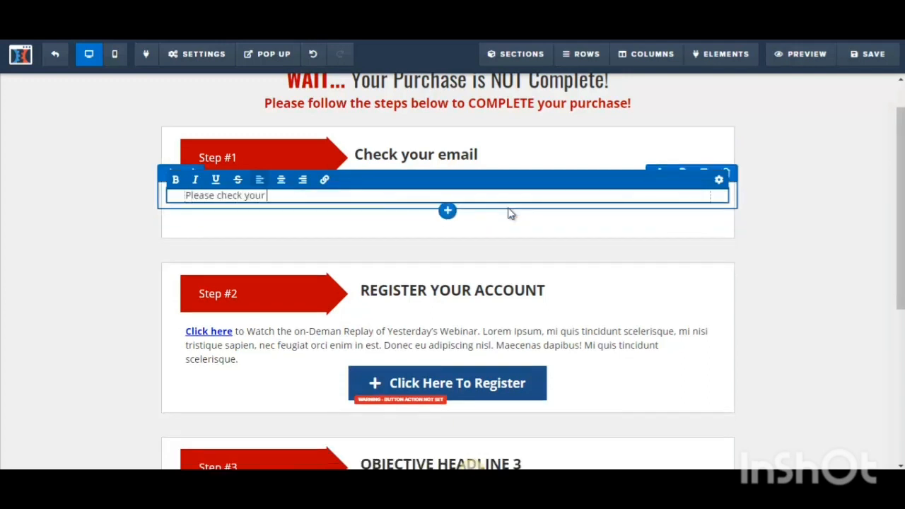
text( inbox folder and)
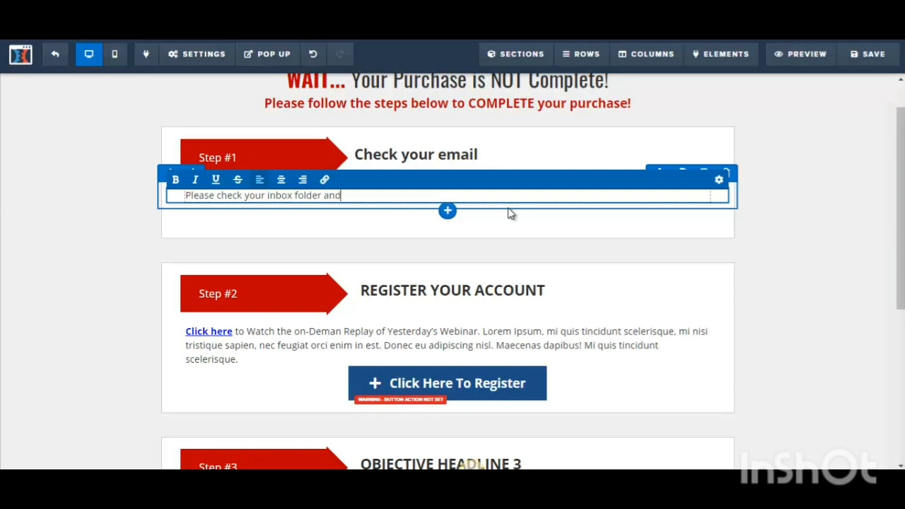
text( your spam fold)
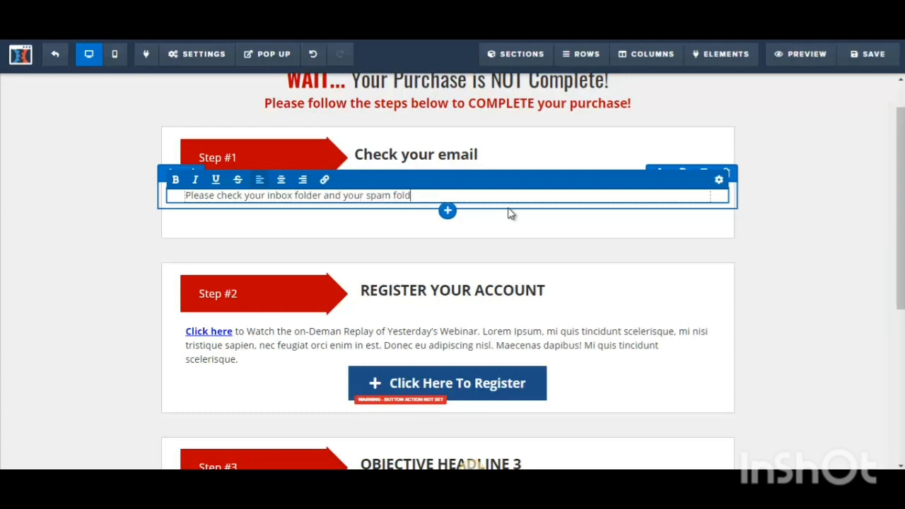
text(er .  Click on the confirm button)
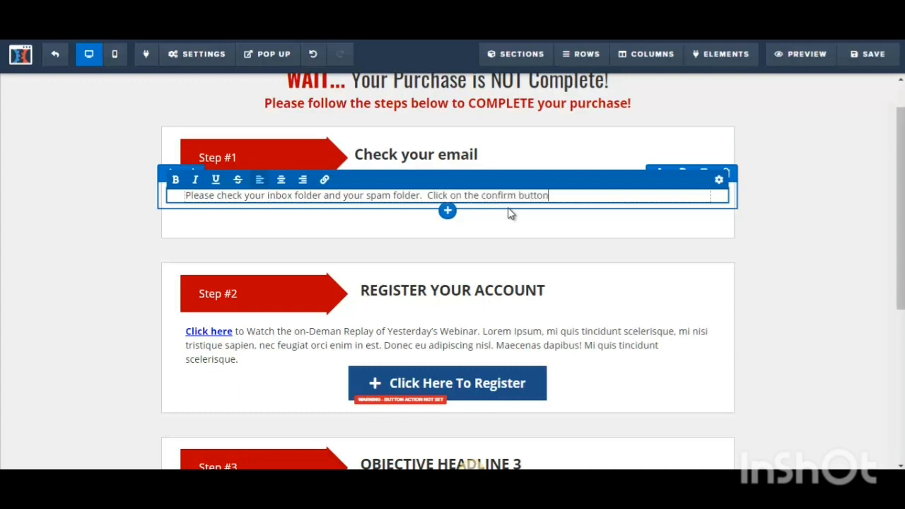
text( to ensure that you recie)
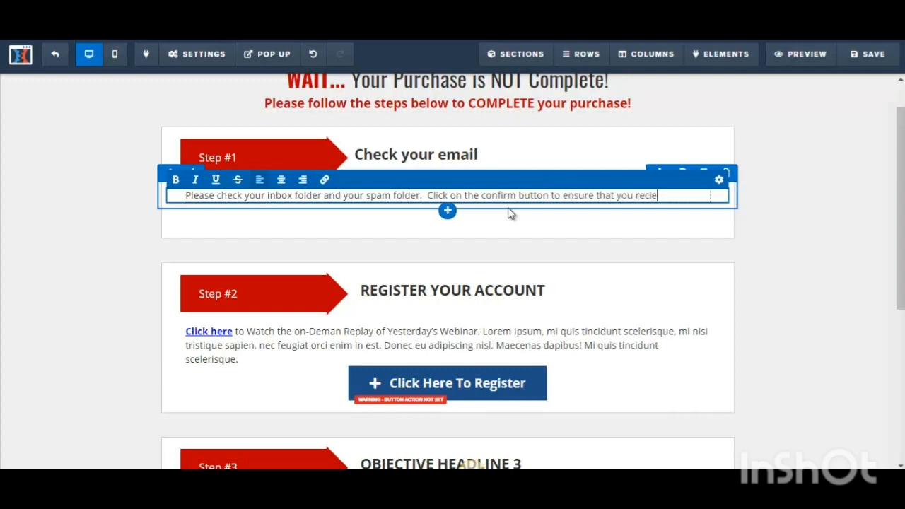
key(BackSpace)
key(BackSpace)
text(eive future updates.)
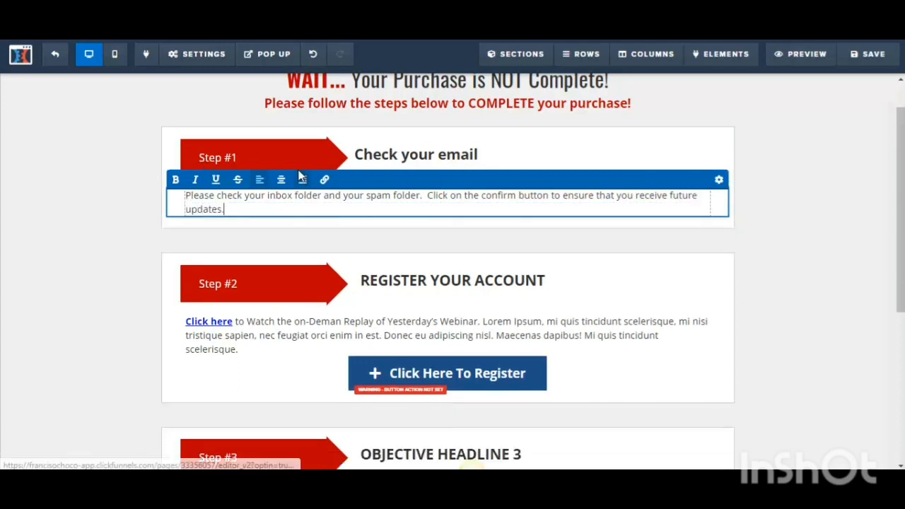
key(super+c)
click(229, 201)
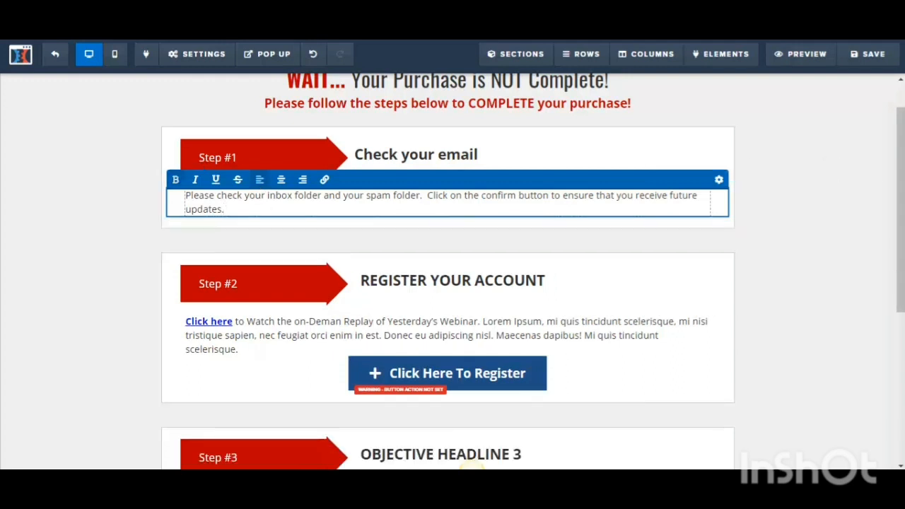
click(833, 173)
Step: Replace the Step #2 headline "REGISTER YOUR ACCOUNT" with "Download your product."
scroll(452, 282, down, 1)
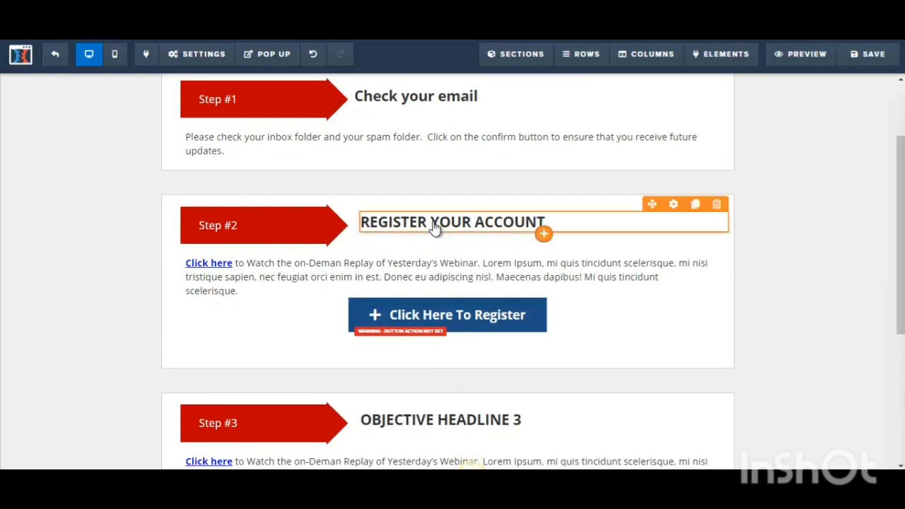
click(361, 225)
drag(361, 224, 563, 225)
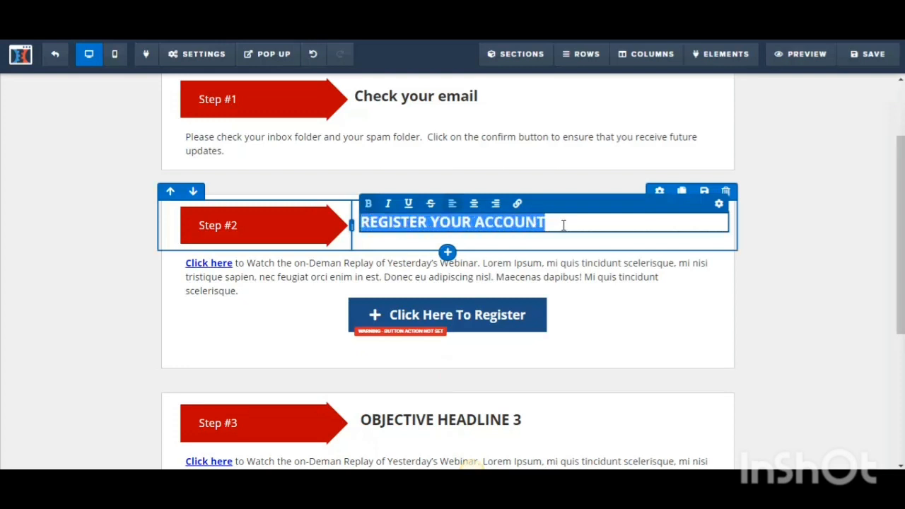
text(Download your)
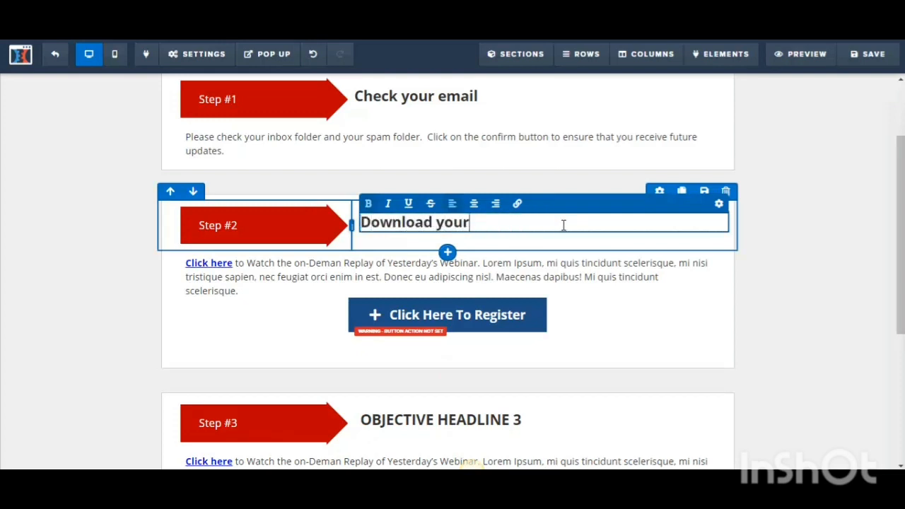
text( product.)
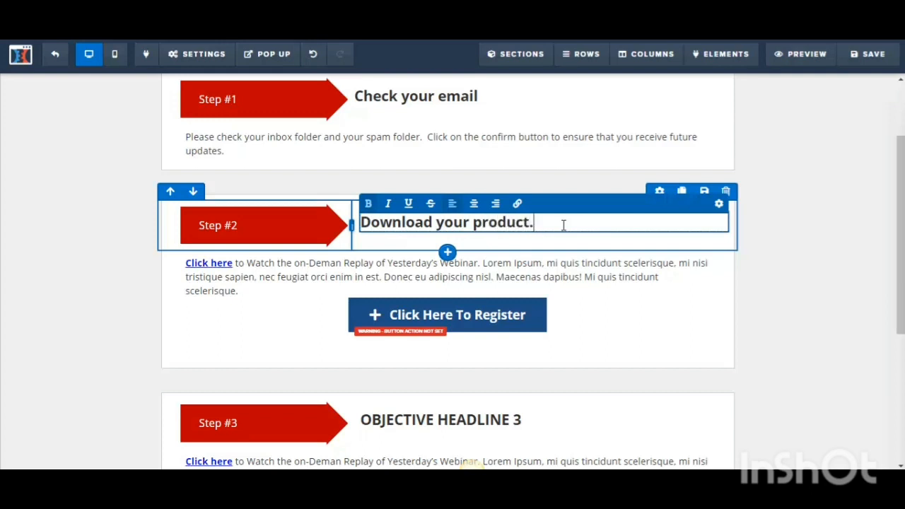
click(276, 282)
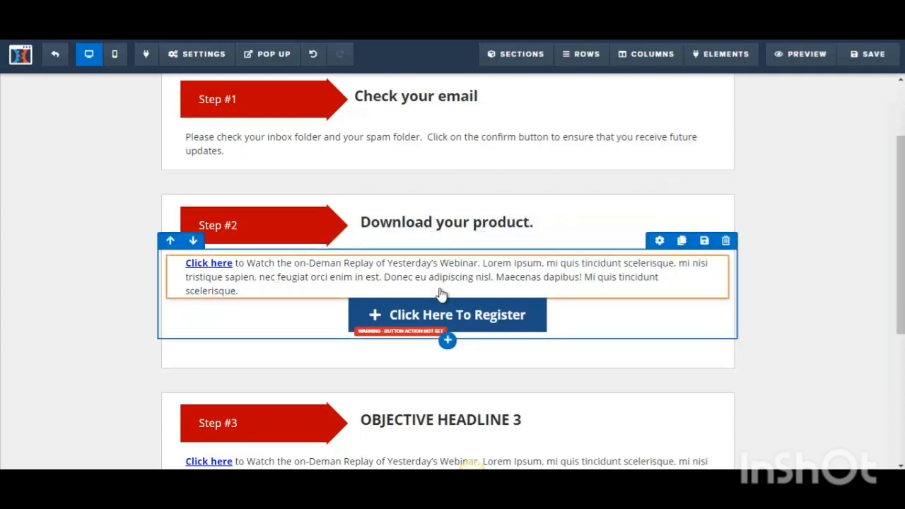
click(212, 268)
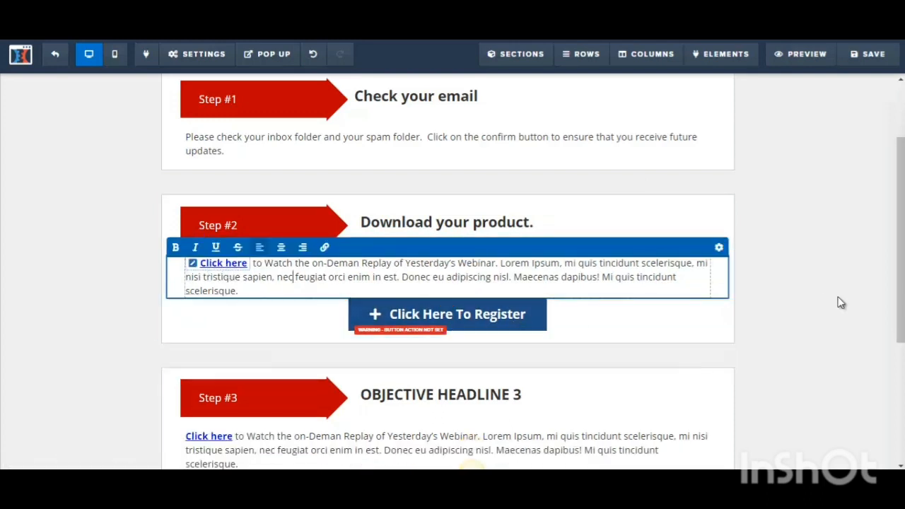
click(838, 303)
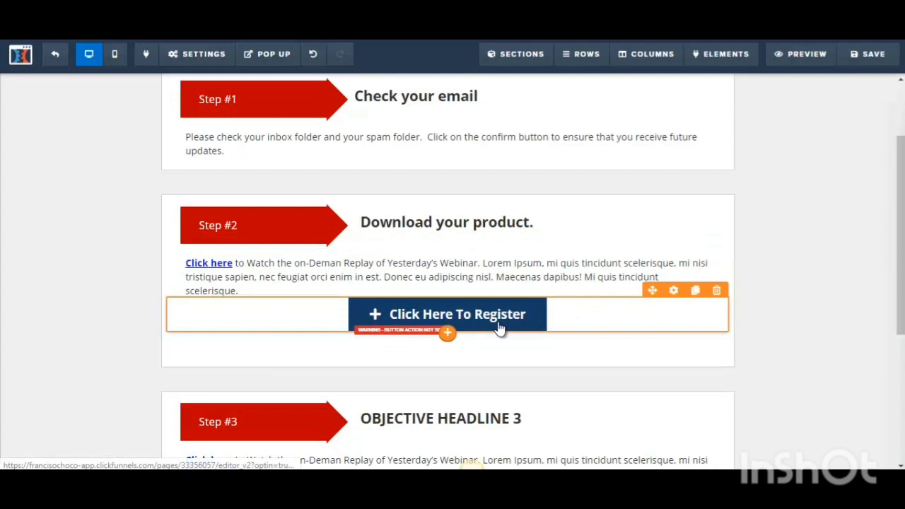
Step: Set the Step #2 button text to "Click Here To Download" and check the URL field of its "Go To Website URL" action
click(499, 327)
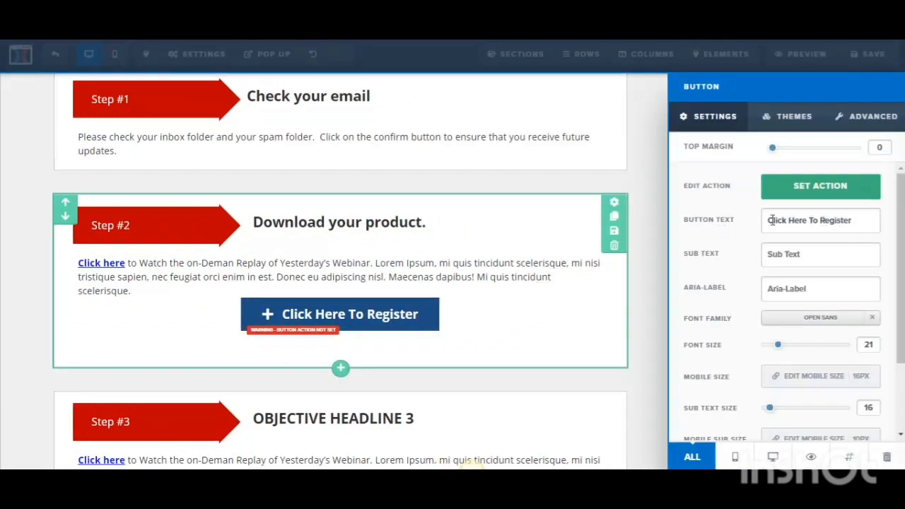
drag(820, 221, 867, 221)
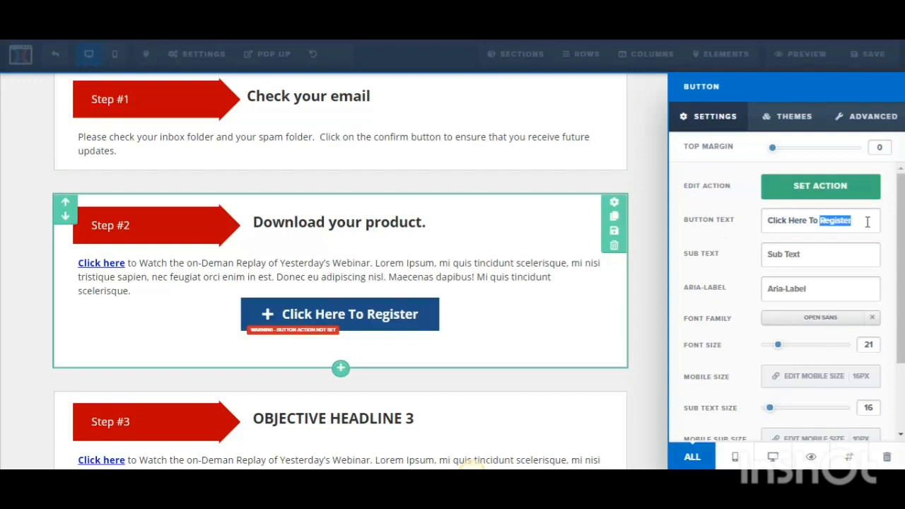
text(Download)
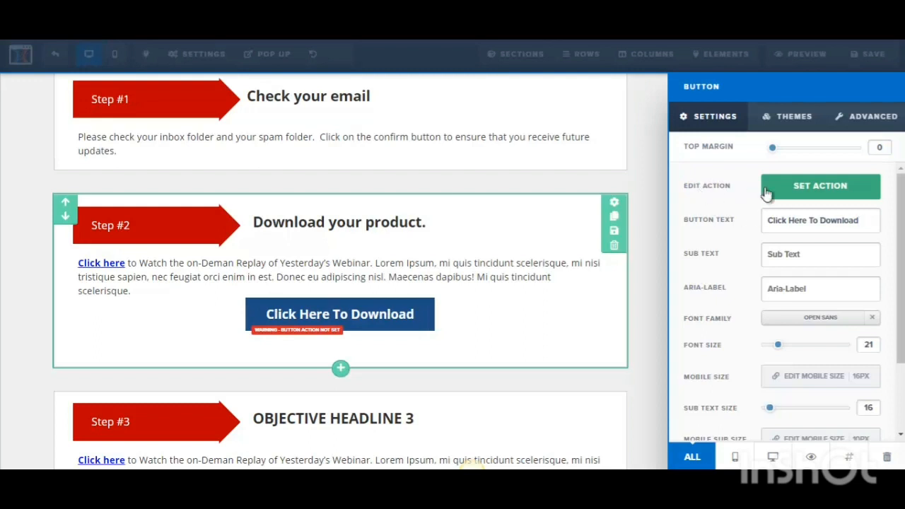
click(820, 187)
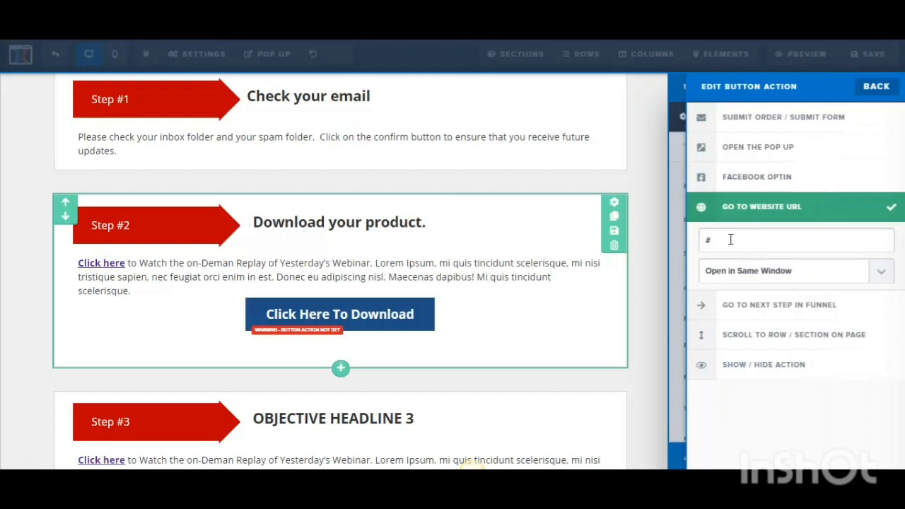
drag(730, 239, 700, 237)
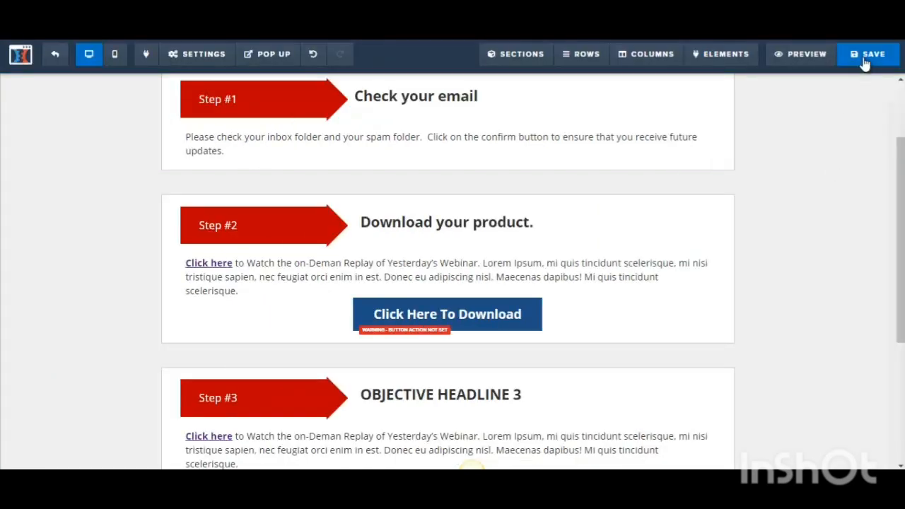
Step: Delete the whole Step #3 "OBJECTIVE HEADLINE 3" section from the thank-you page
scroll(453, 269, down, 3)
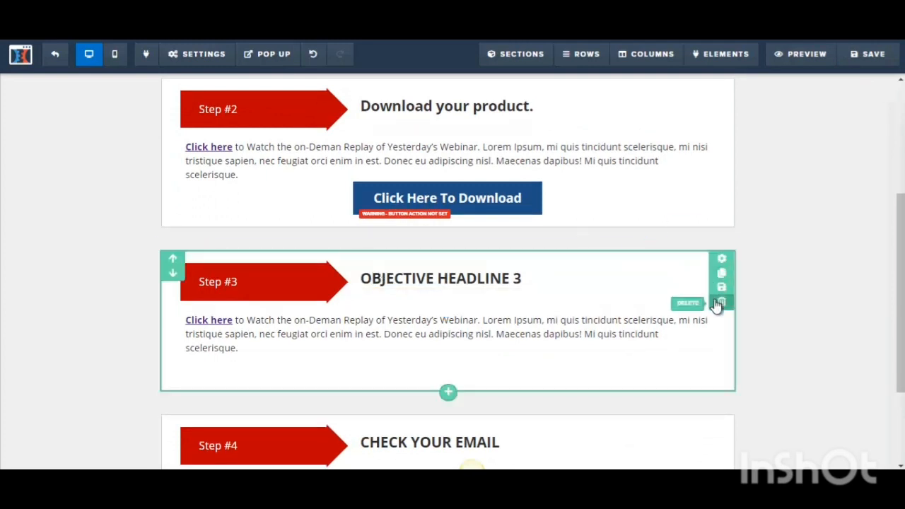
click(719, 302)
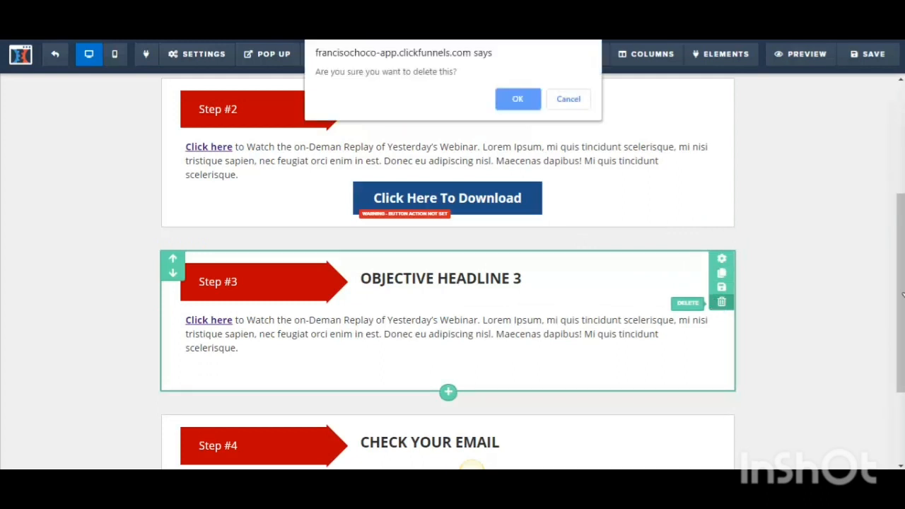
click(526, 99)
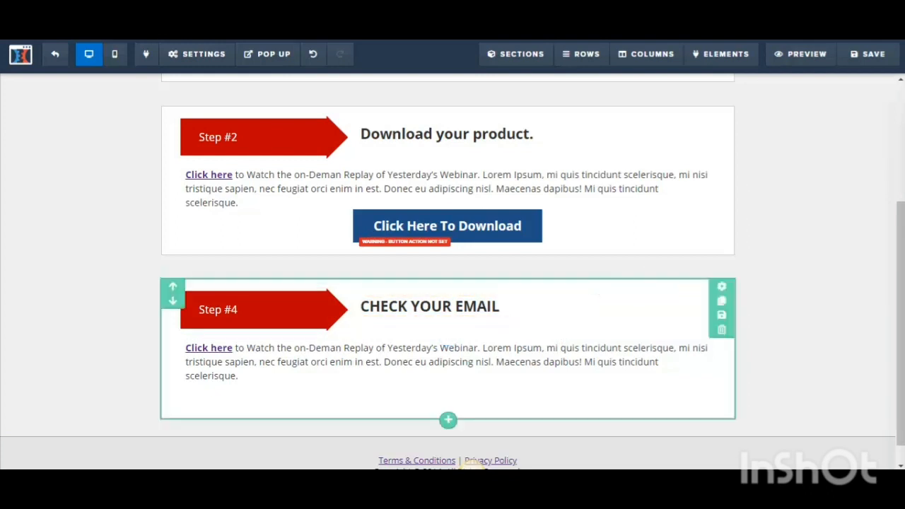
Step: Delete the Step #4 "CHECK YOUR EMAIL" section and review the remaining thank-you page
drag(902, 248, 902, 118)
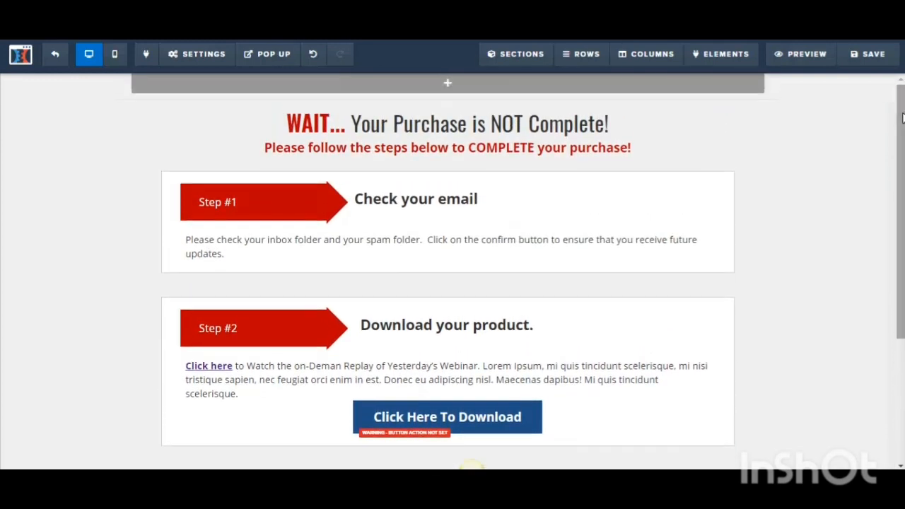
drag(903, 219, 902, 340)
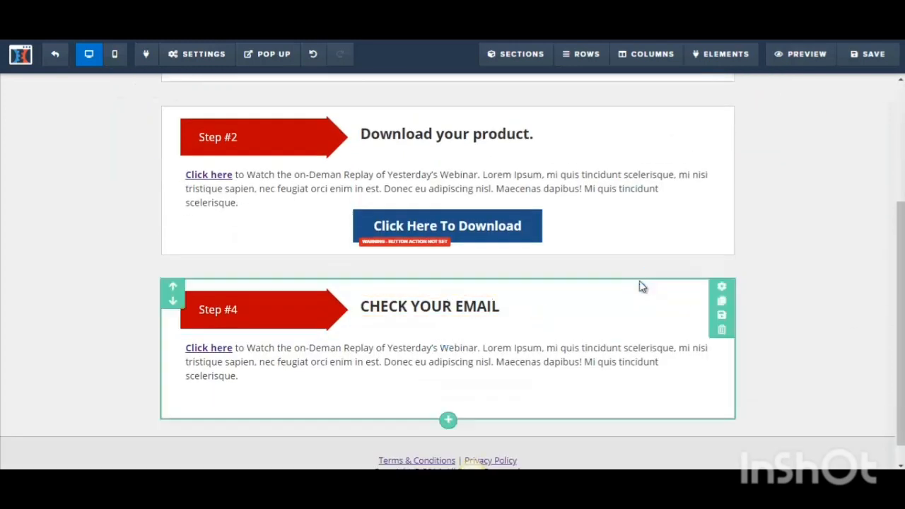
click(722, 332)
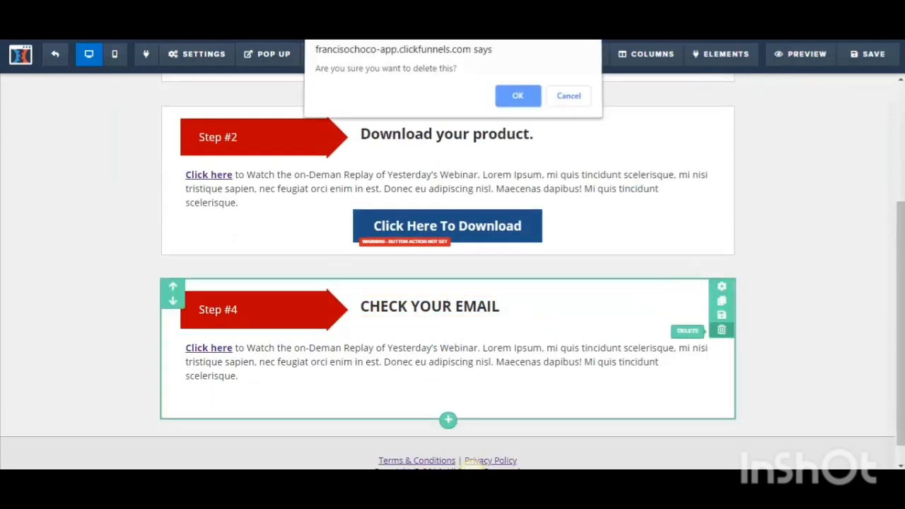
click(521, 96)
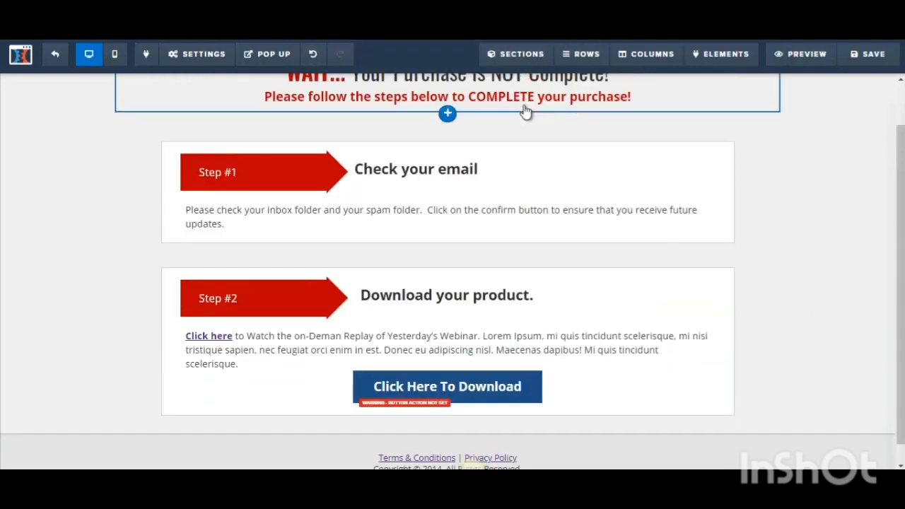
drag(902, 209, 903, 162)
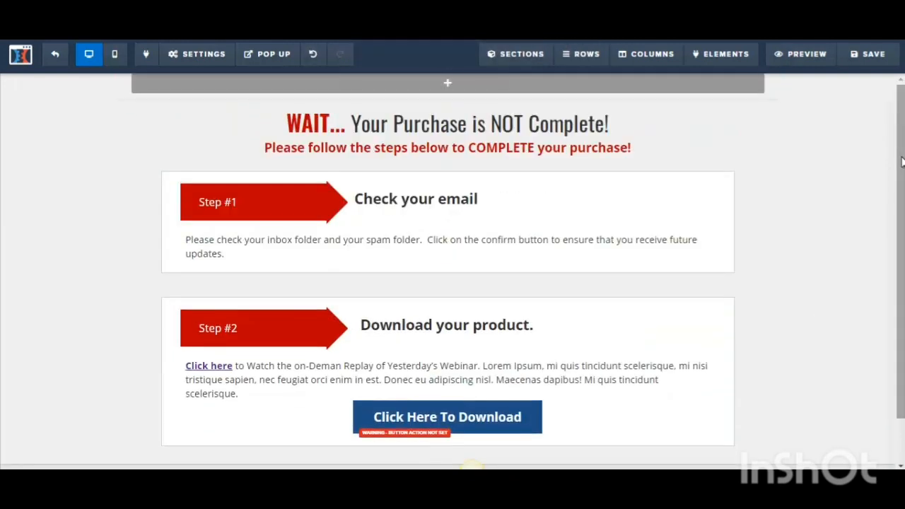